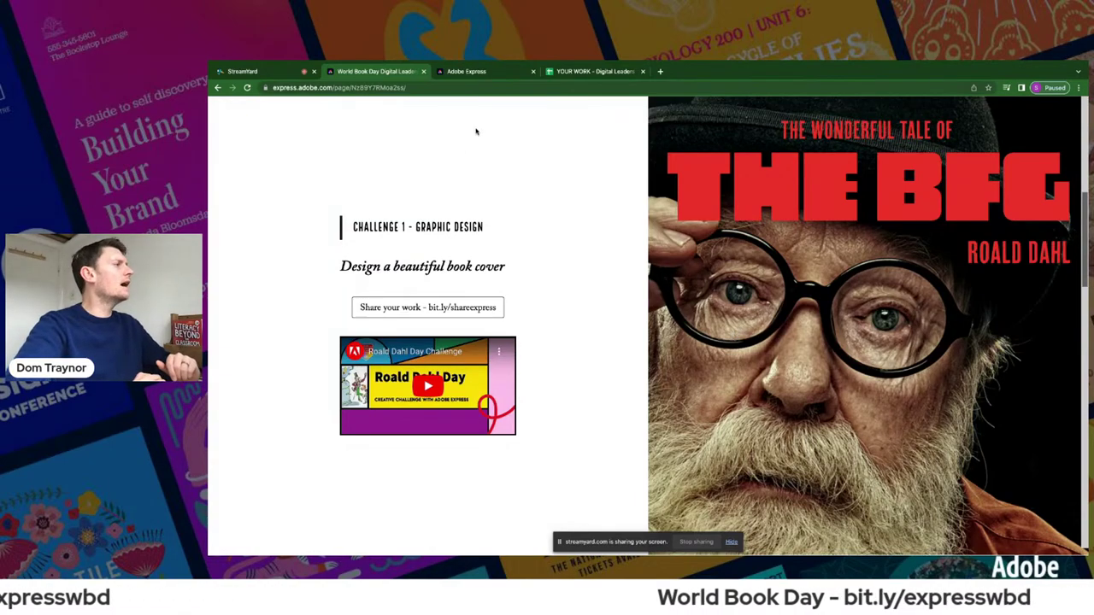
Step: Switch to the Adobe Express tab showing the home page with new-project formats
click(477, 73)
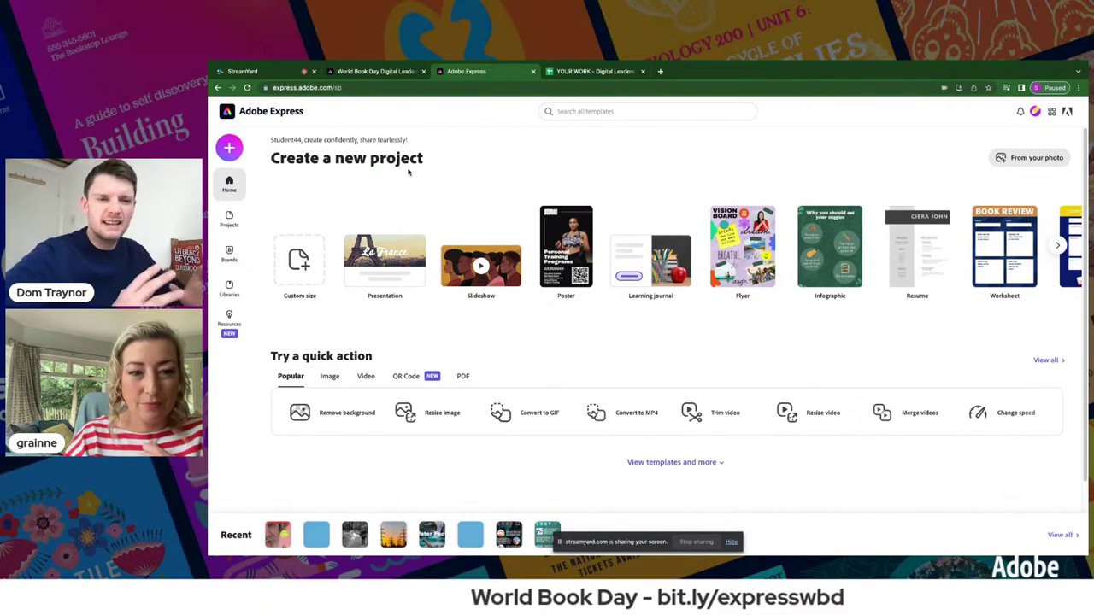
Step: Start a template search for 'book' in the Search all templates box
click(583, 112)
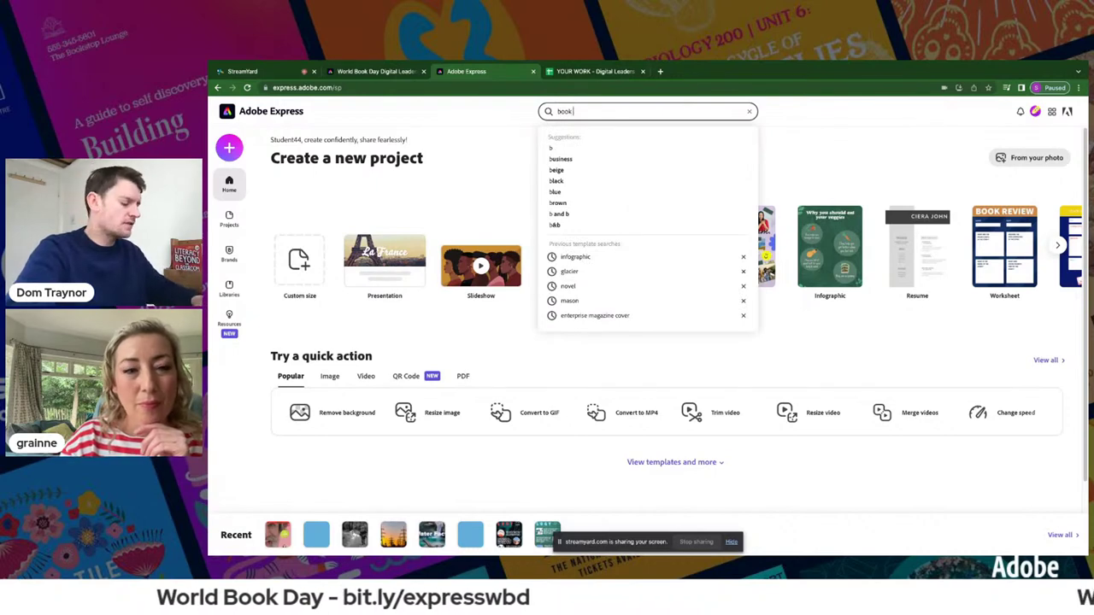
Step: Submit the 'book cover' search to load the 1,278 book cover templates
key(Return)
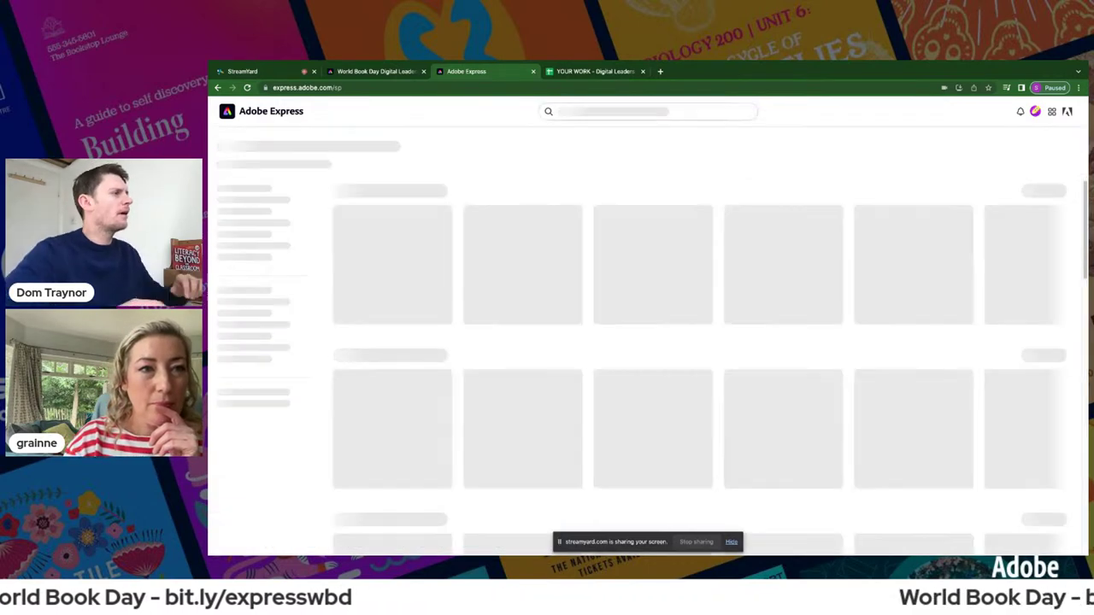
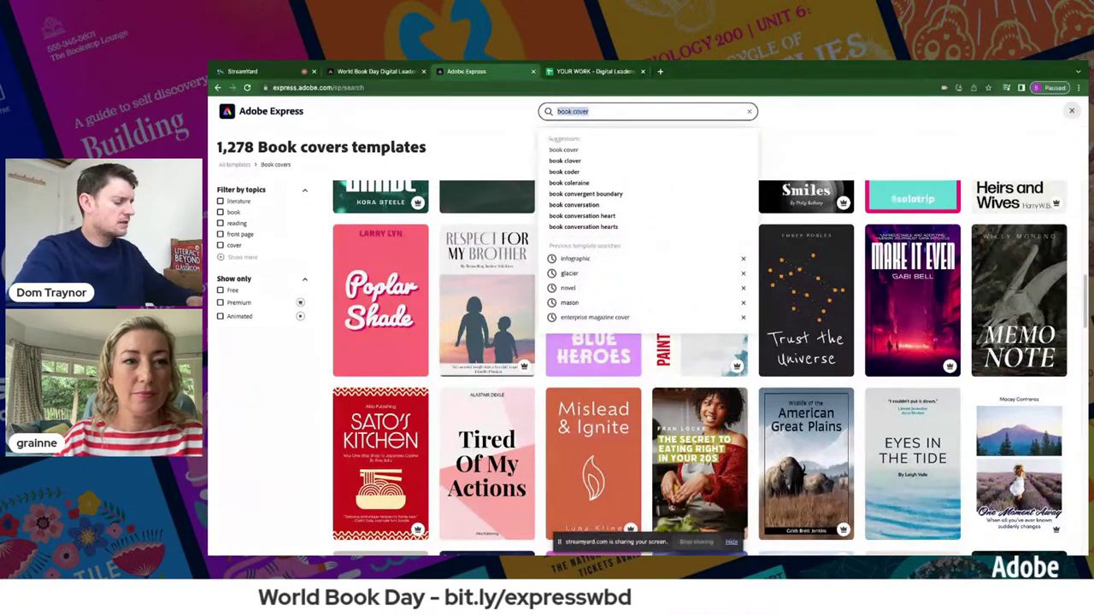
Step: Rerun the 'novel' template search, search 'mason' instead and open the MASON book cover
click(567, 287)
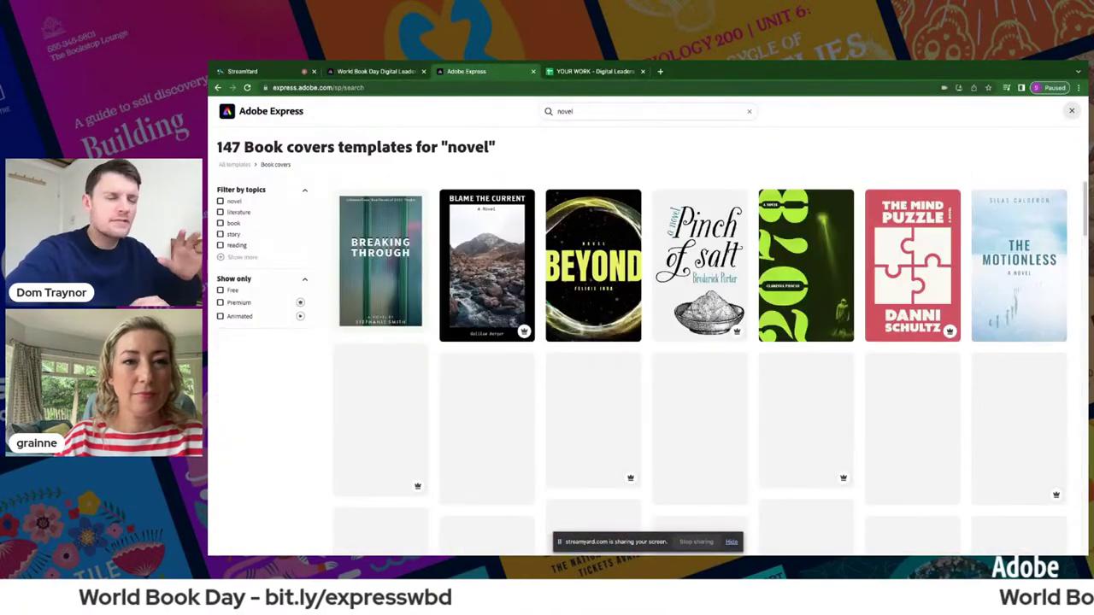
scroll(615, 427, down, 5)
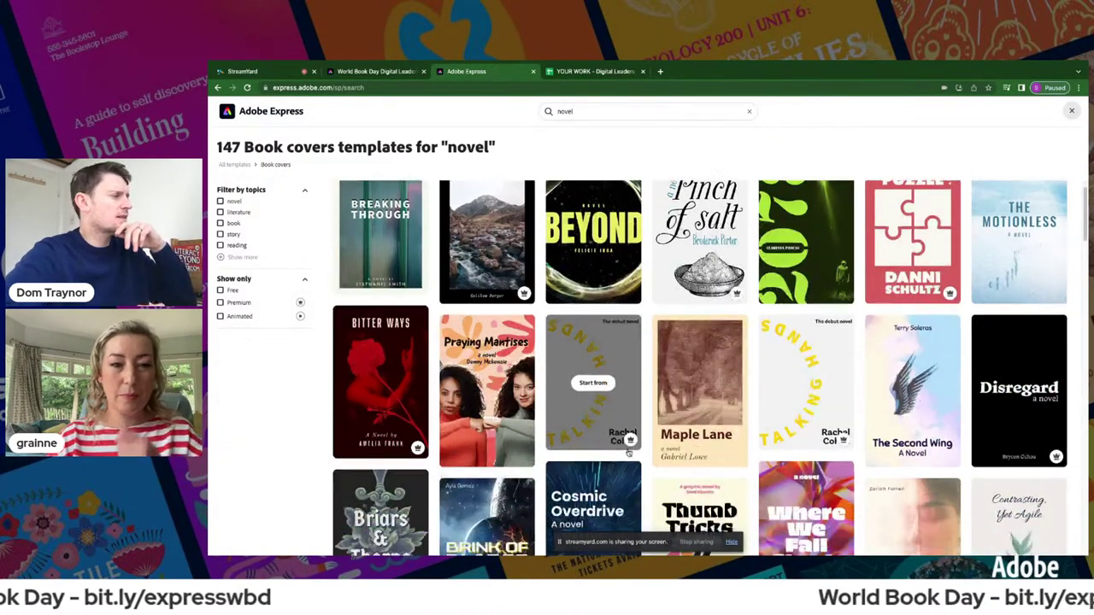
scroll(628, 453, down, 4)
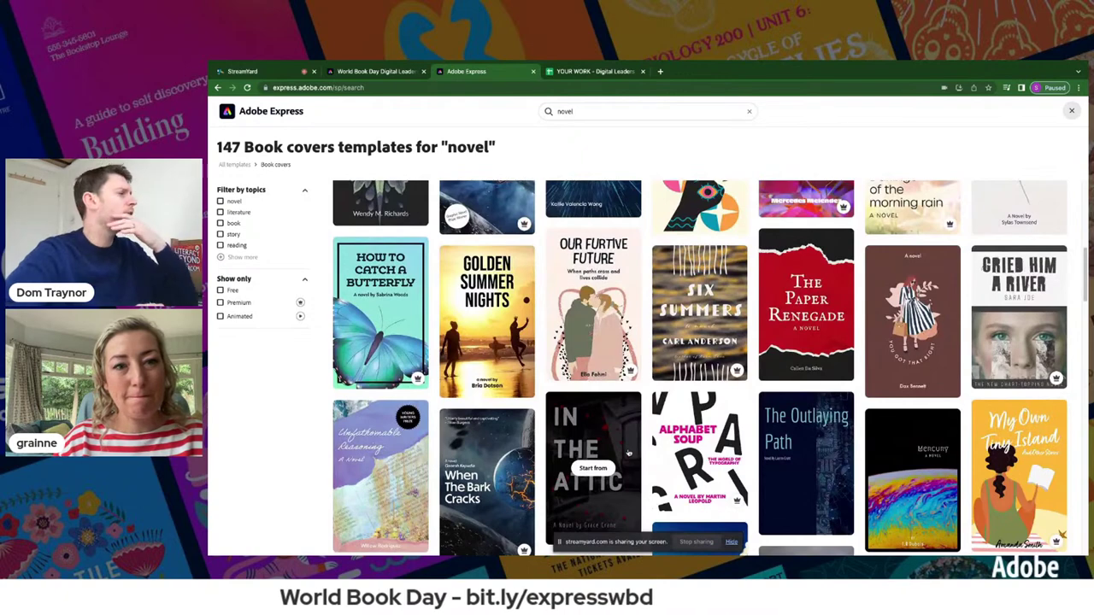
click(602, 111)
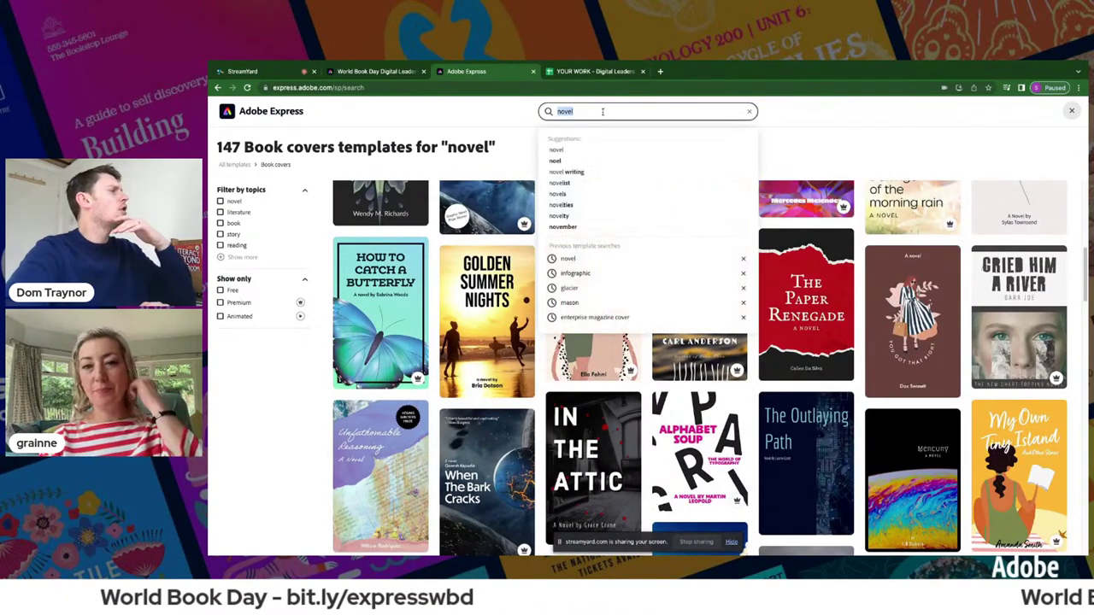
text(mason)
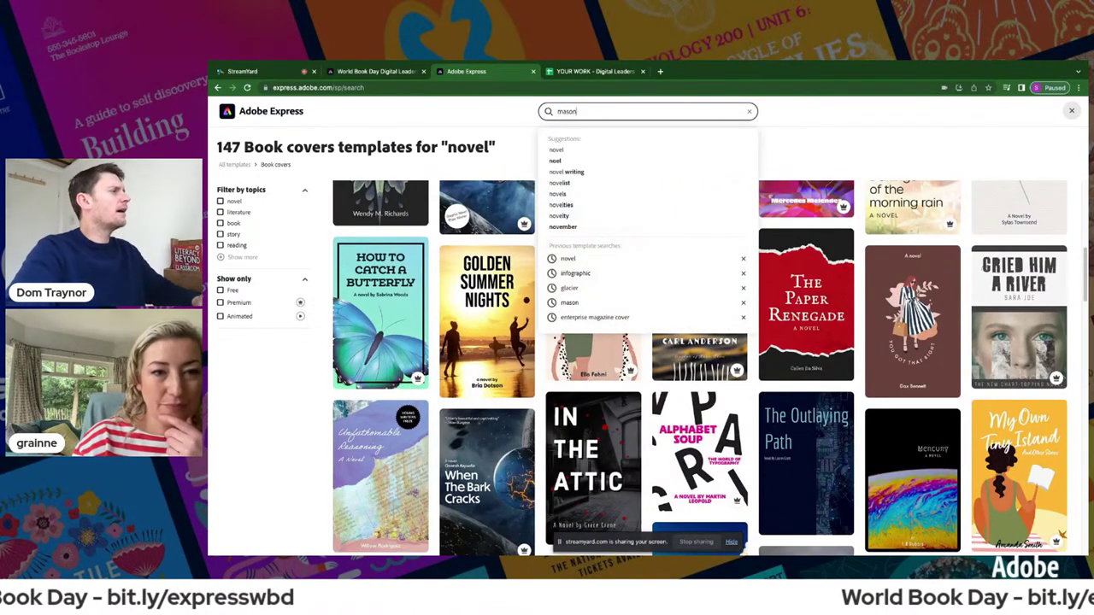
key(Return)
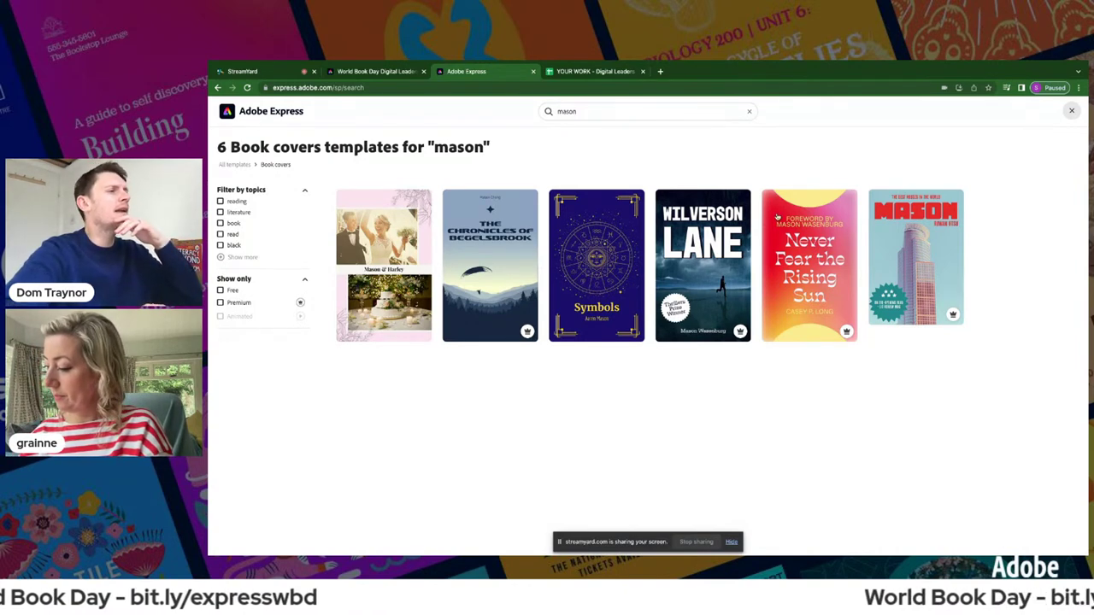
click(918, 274)
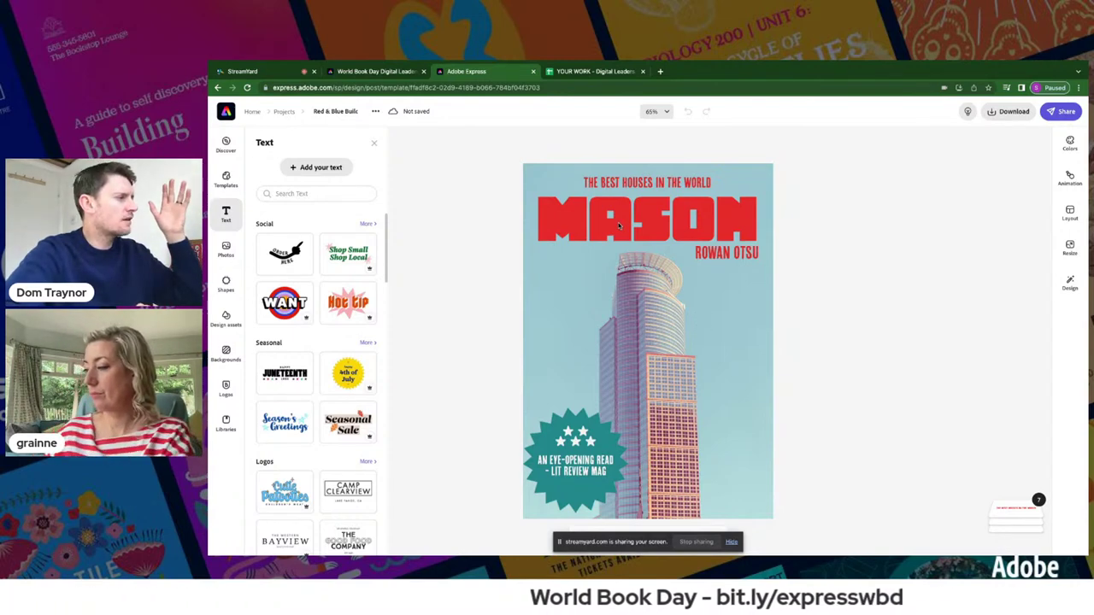
Step: Inspect the MASON title, tagline, ROWAN OTSU author name and teal badge, then leave the editor
click(619, 224)
click(616, 181)
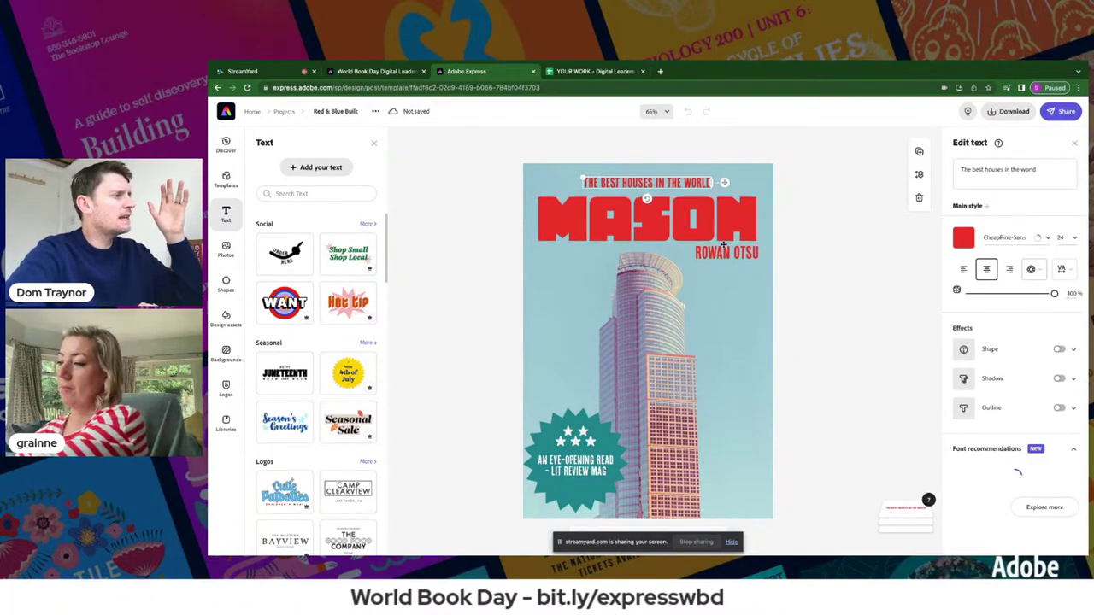
click(724, 252)
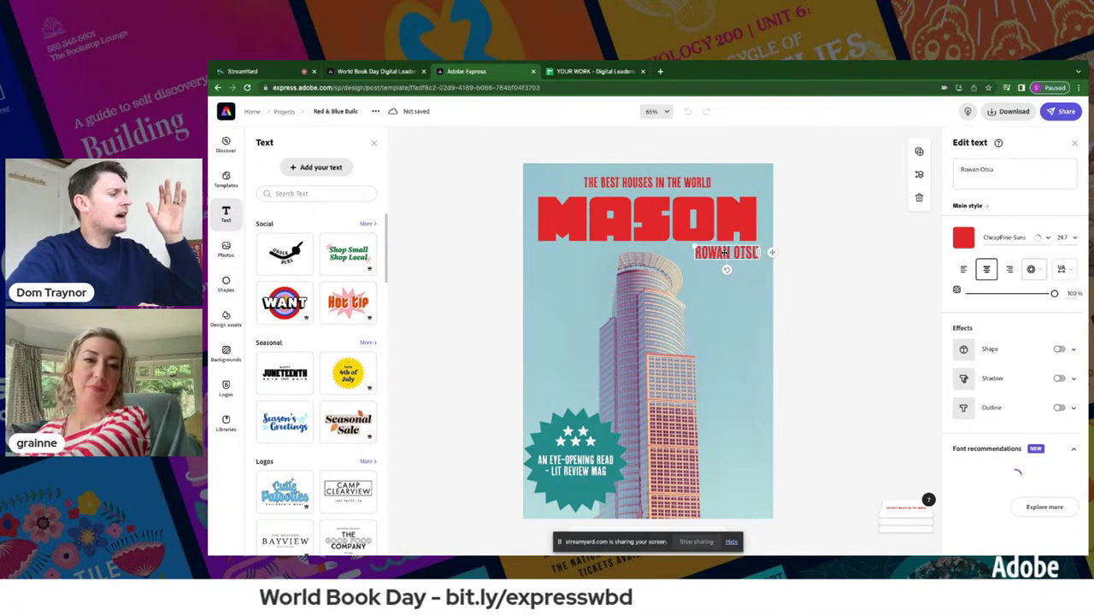
click(574, 431)
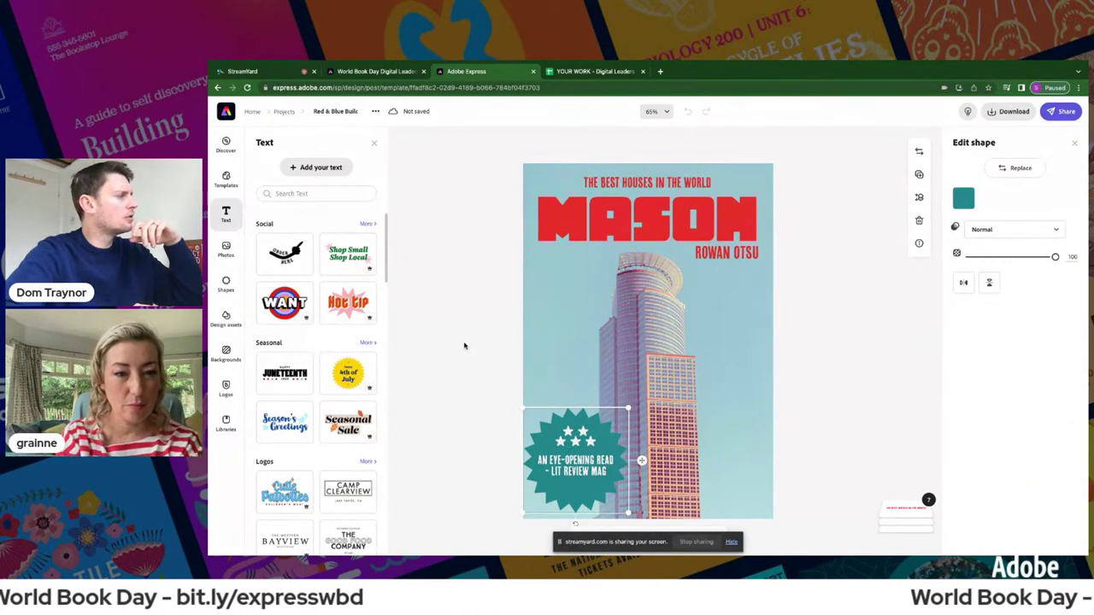
click(464, 345)
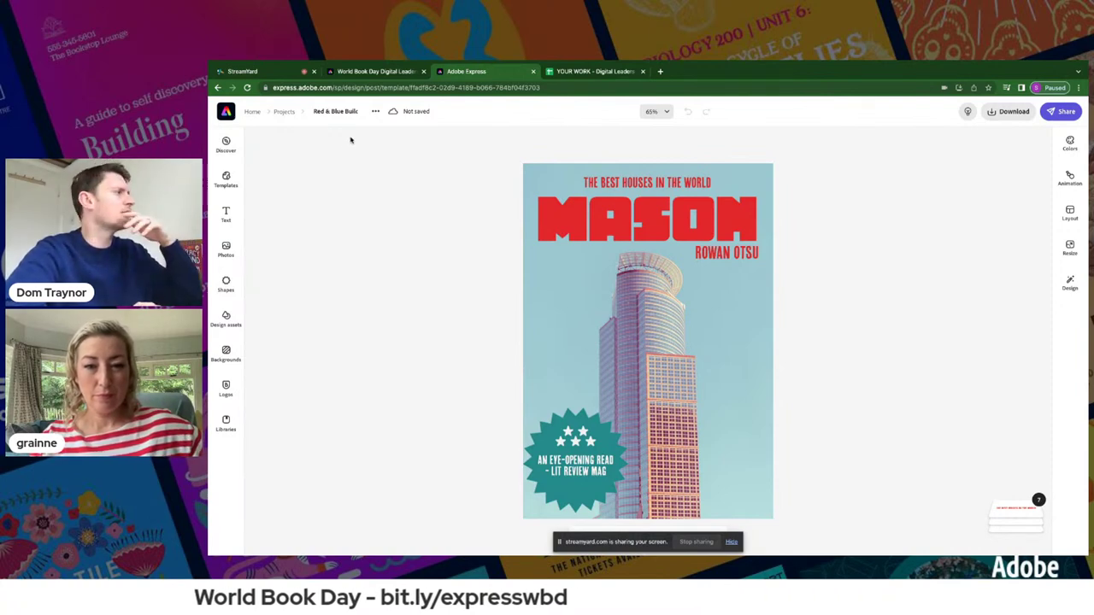
click(227, 112)
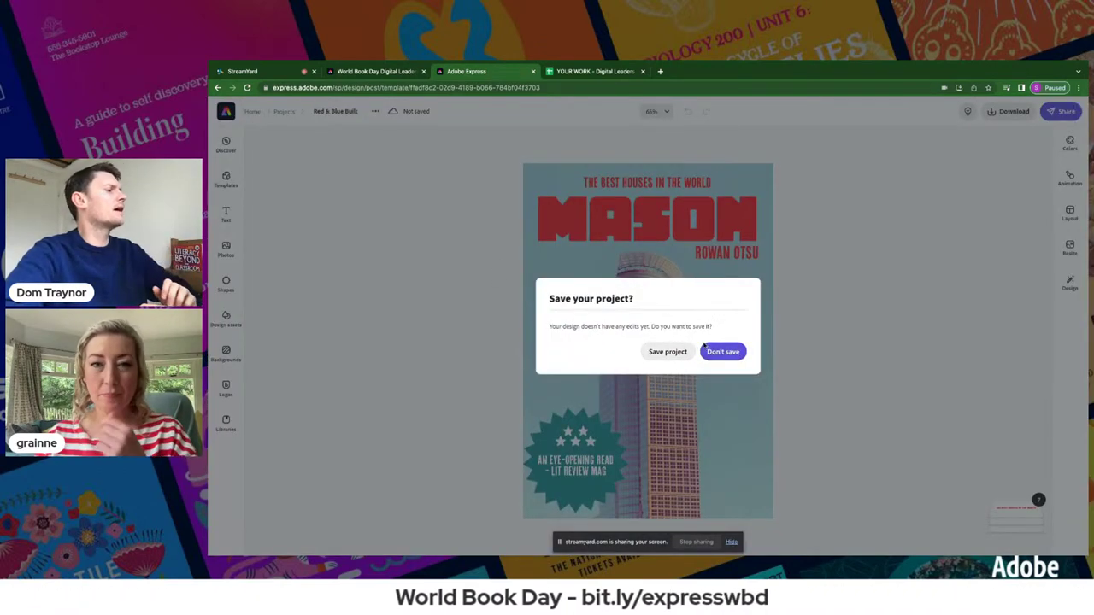
Step: Dismiss the save prompt and open Adobe Express in a new tab placed before YOUR WORK
click(807, 267)
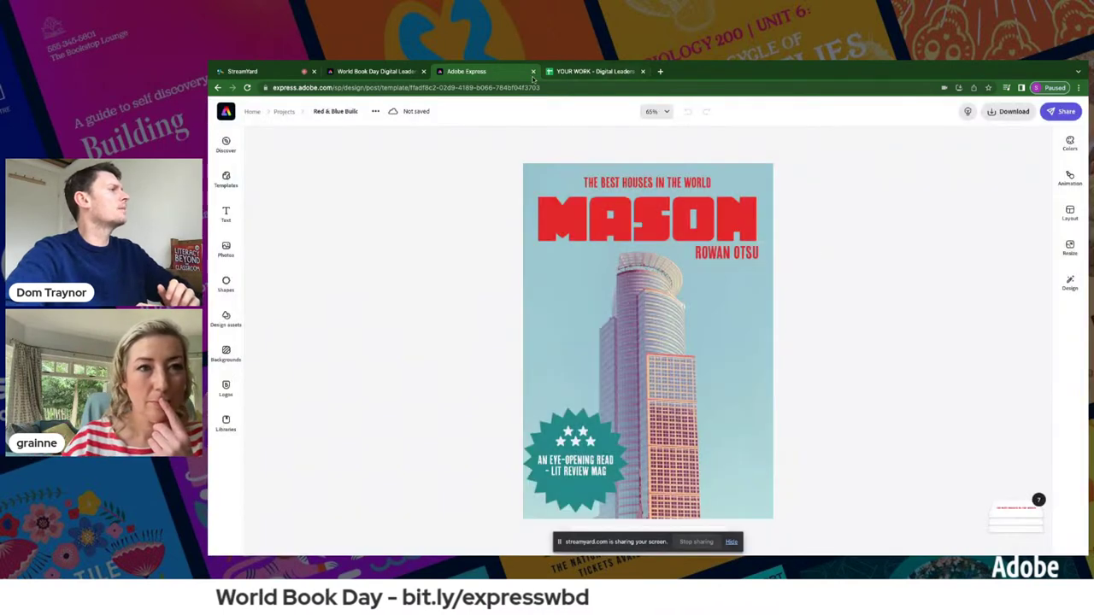
click(660, 71)
text(express.adobe.com)
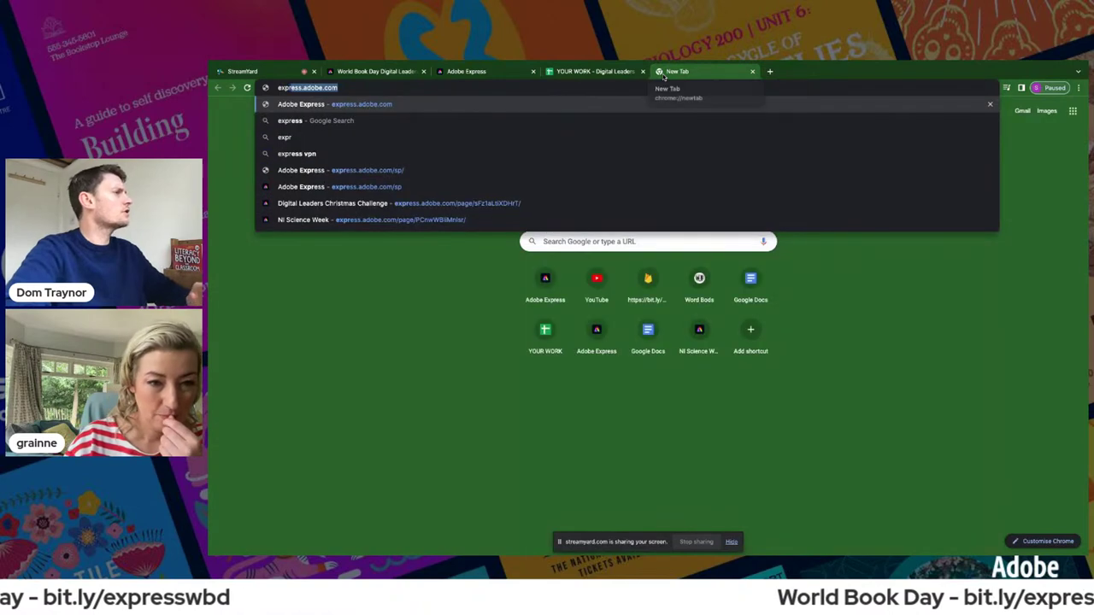
key(Return)
drag(662, 73, 563, 74)
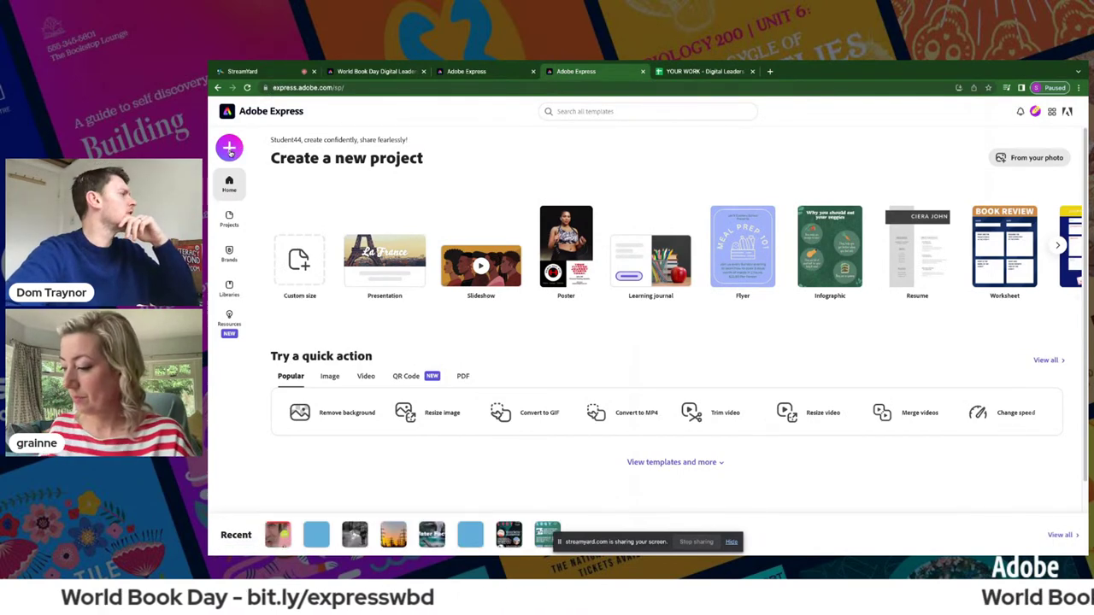
Step: Create a new custom-size project using the Print A5 preset (148 x 210 mm)
click(230, 148)
click(291, 183)
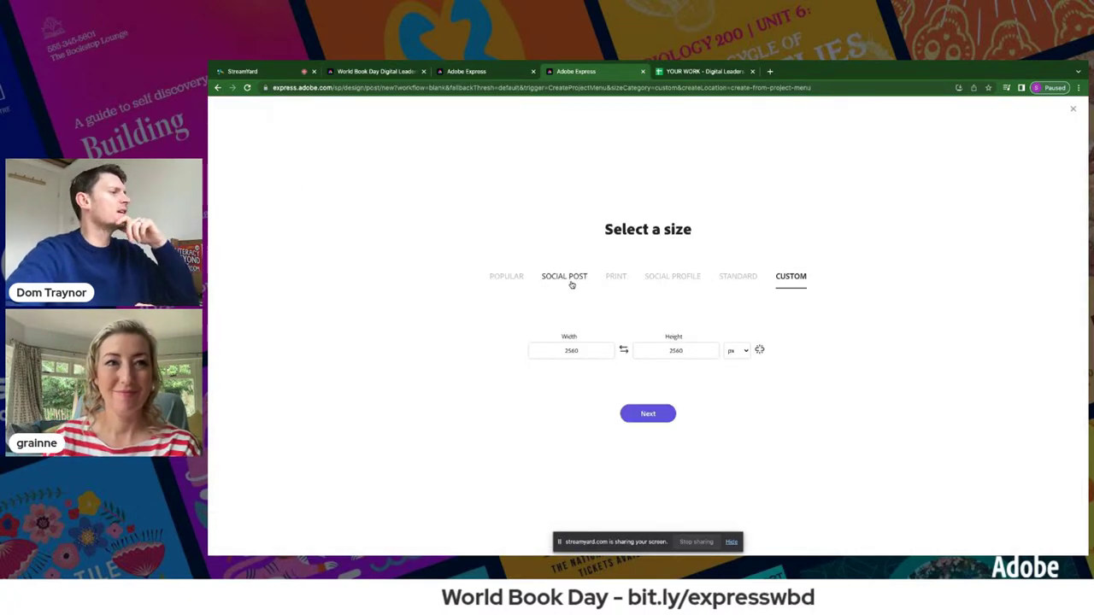
click(616, 278)
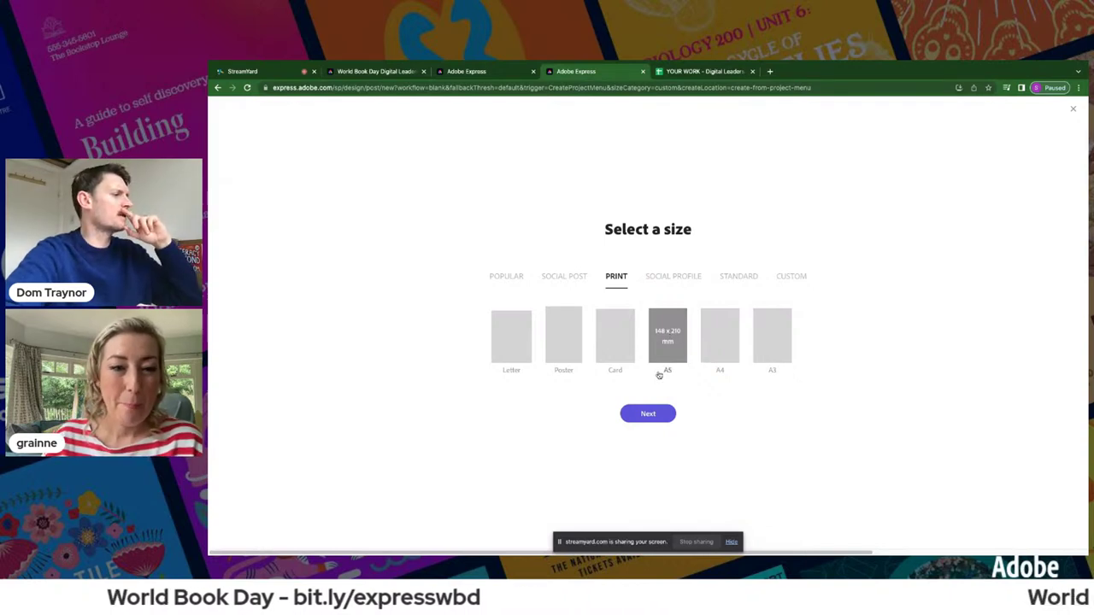
click(645, 415)
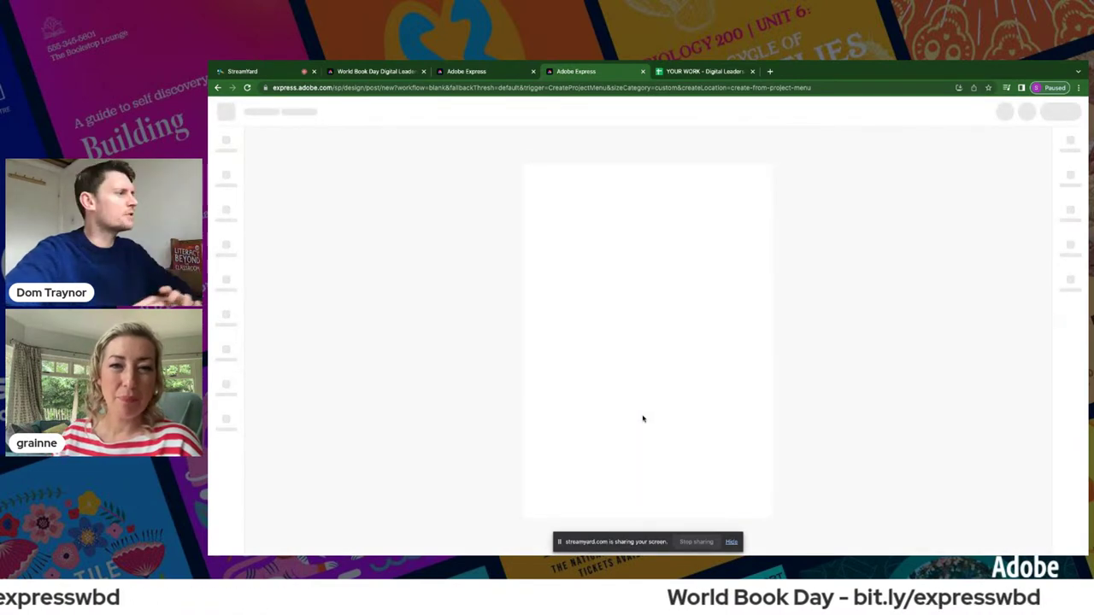
click(487, 73)
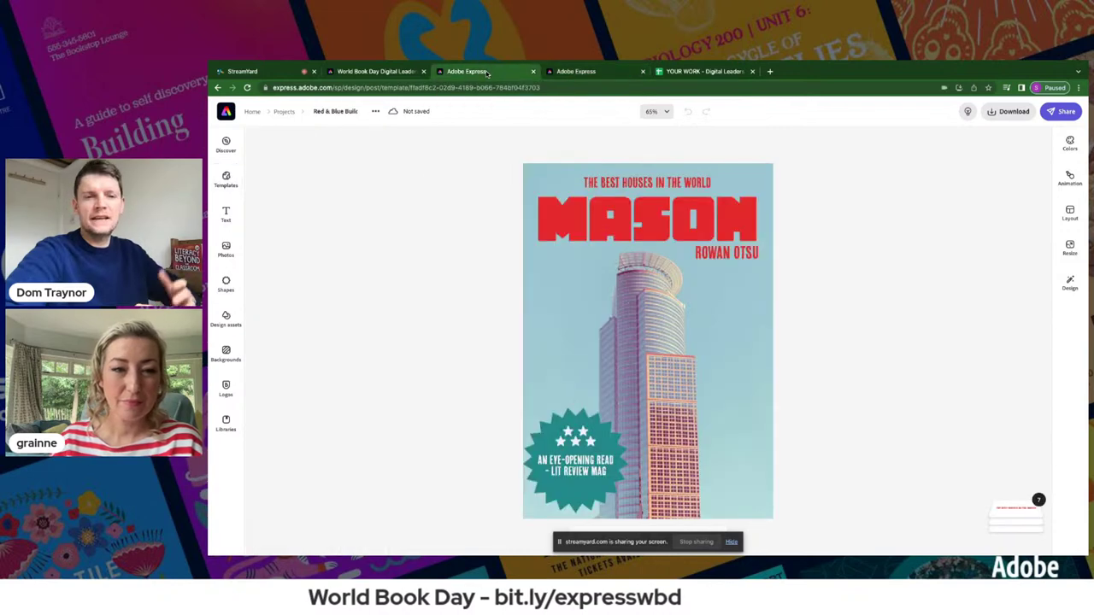
Step: Close the Templates list on the blank A5 project and check the MASON background's Replace option
click(576, 71)
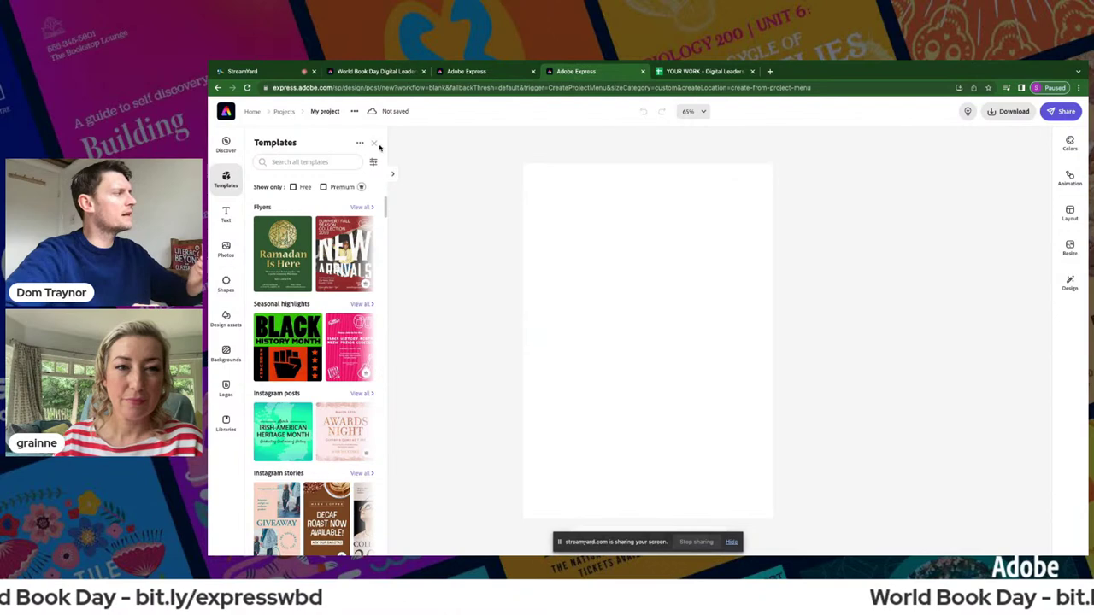
click(375, 144)
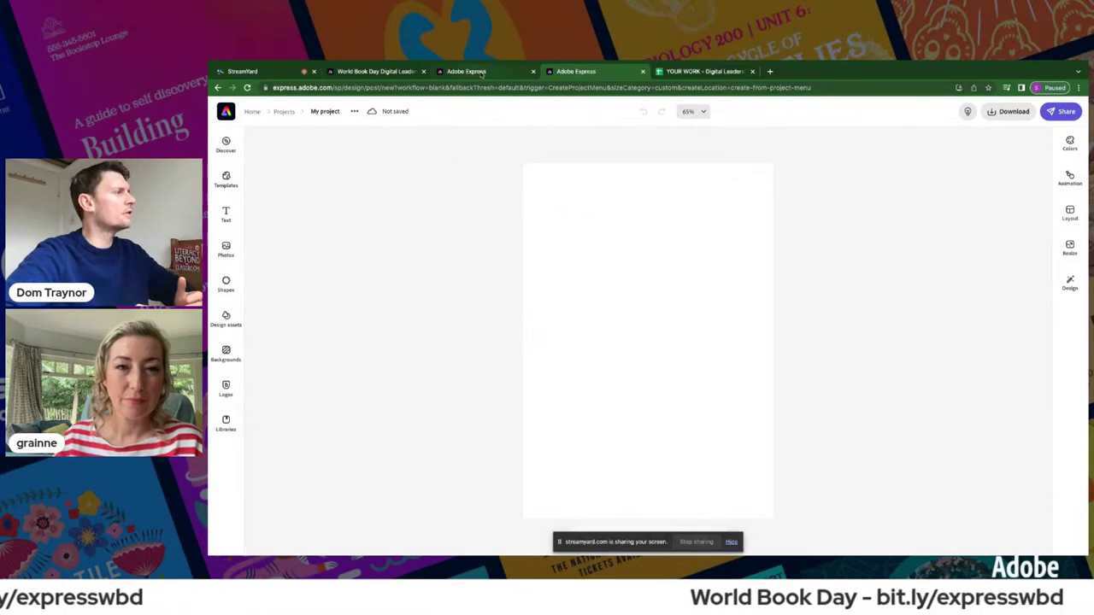
click(478, 71)
click(671, 334)
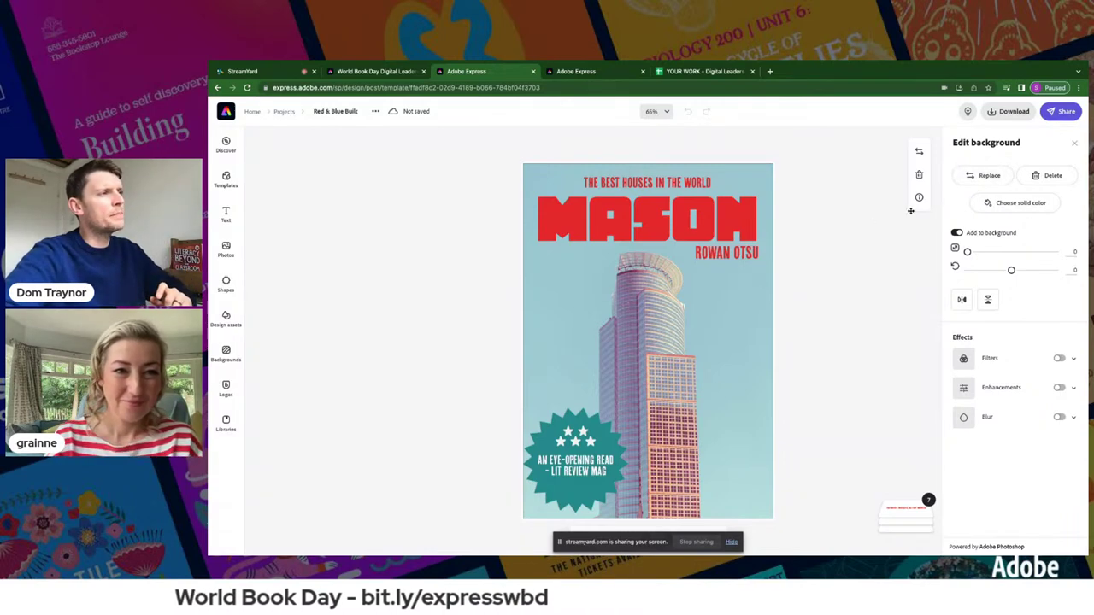
click(983, 175)
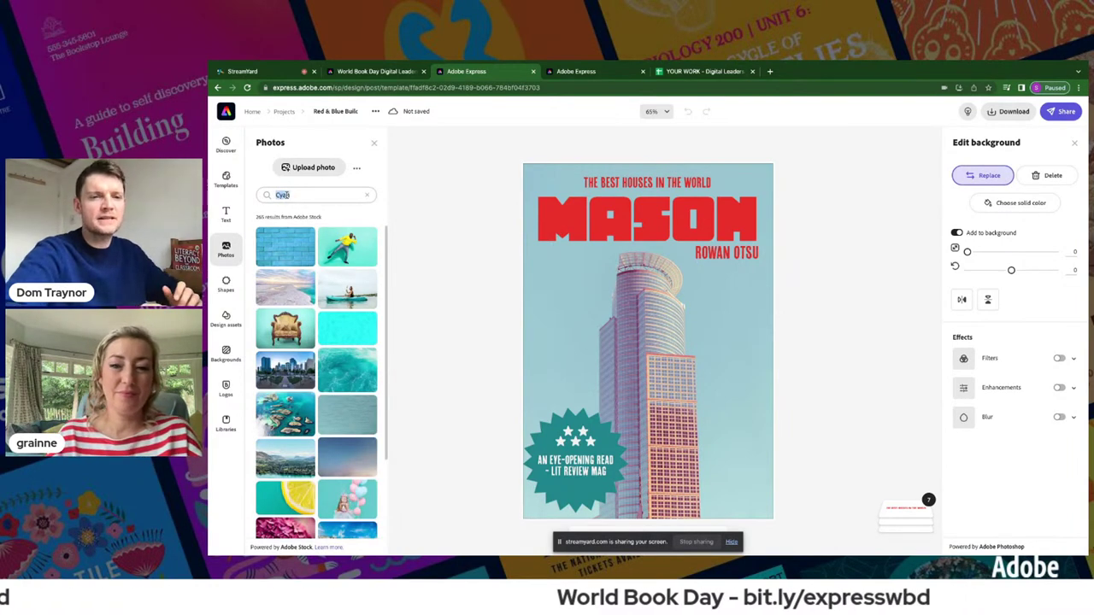
click(601, 72)
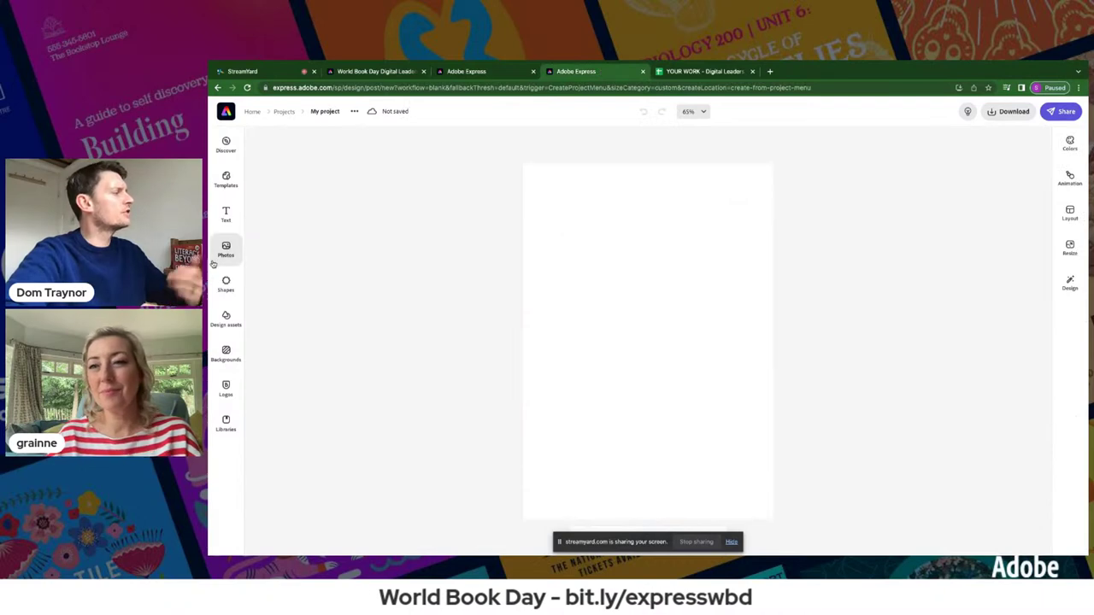
Step: Search stock photos for an old bearded man and add the blue-glasses photo
click(223, 251)
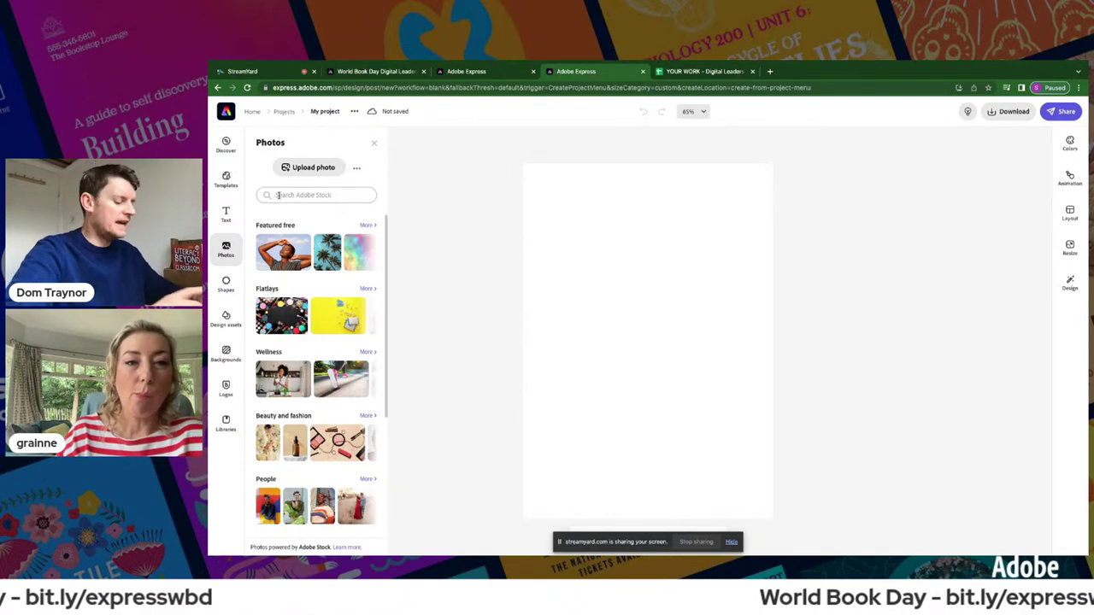
click(278, 195)
text(old man beard)
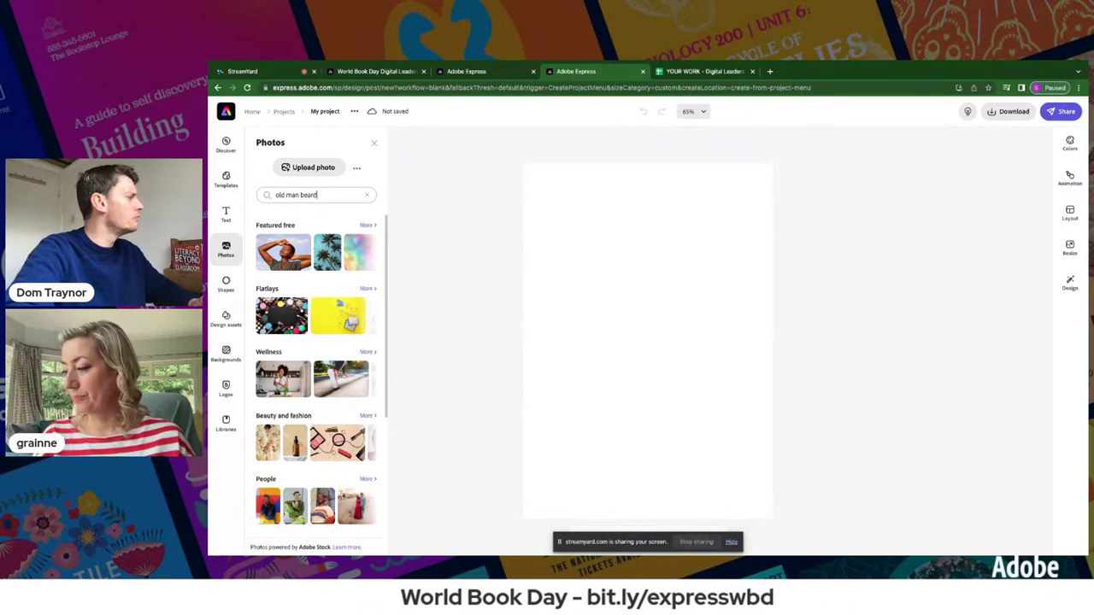
key(Return)
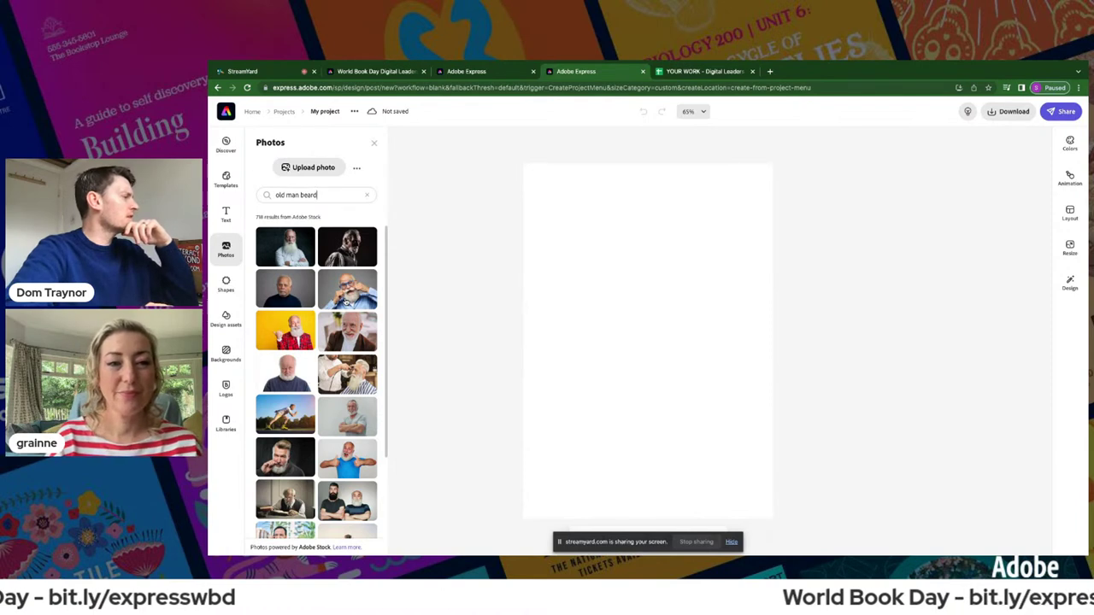
click(346, 299)
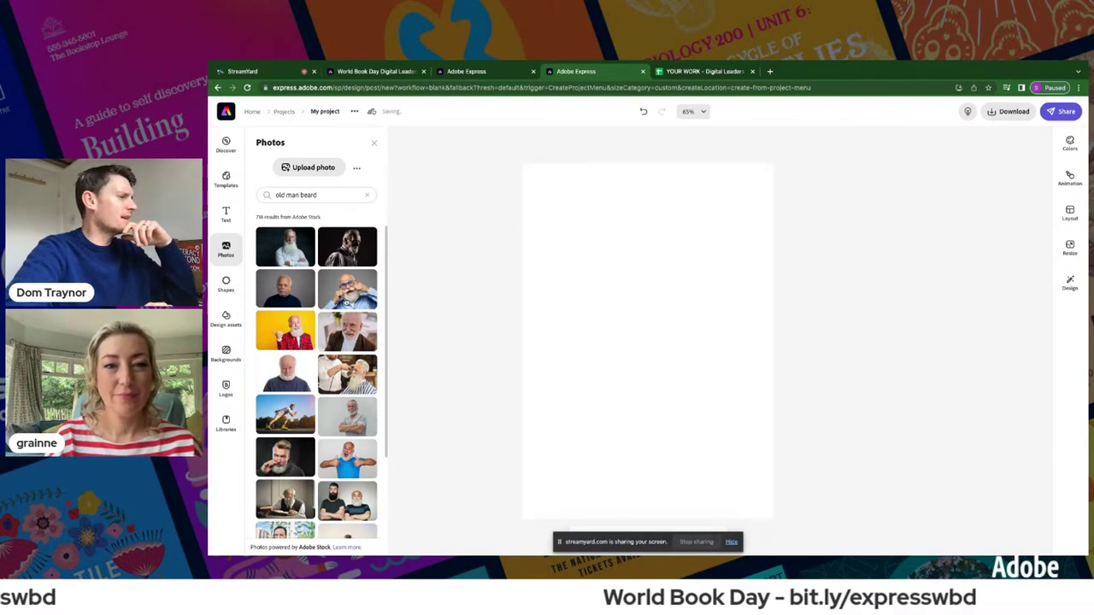
Step: Enlarge the bearded man photo, add it to the background and shift it left
click(605, 335)
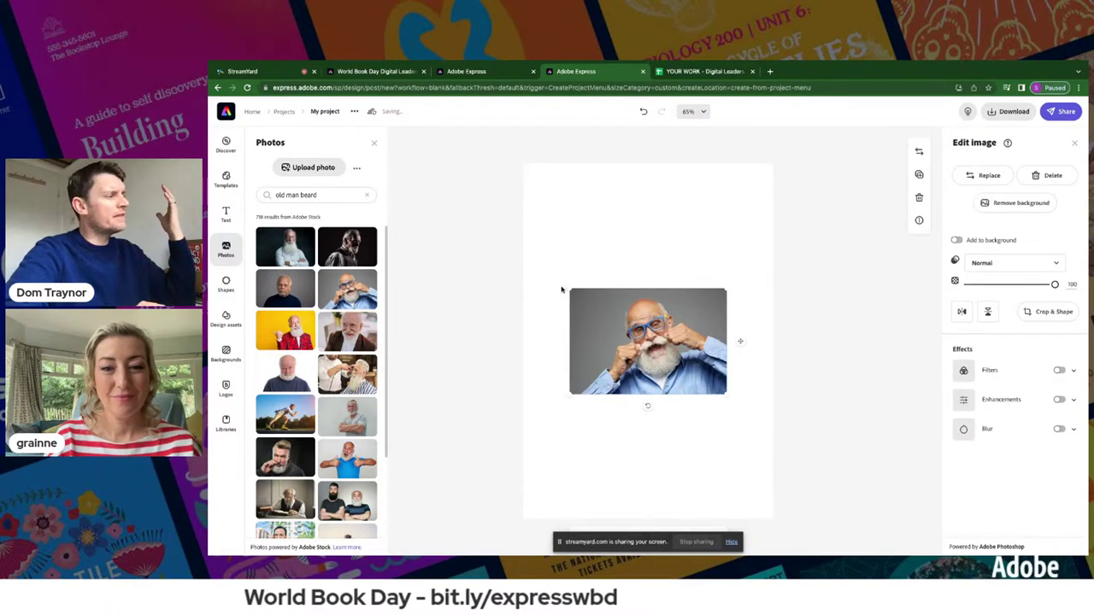
drag(566, 289, 523, 245)
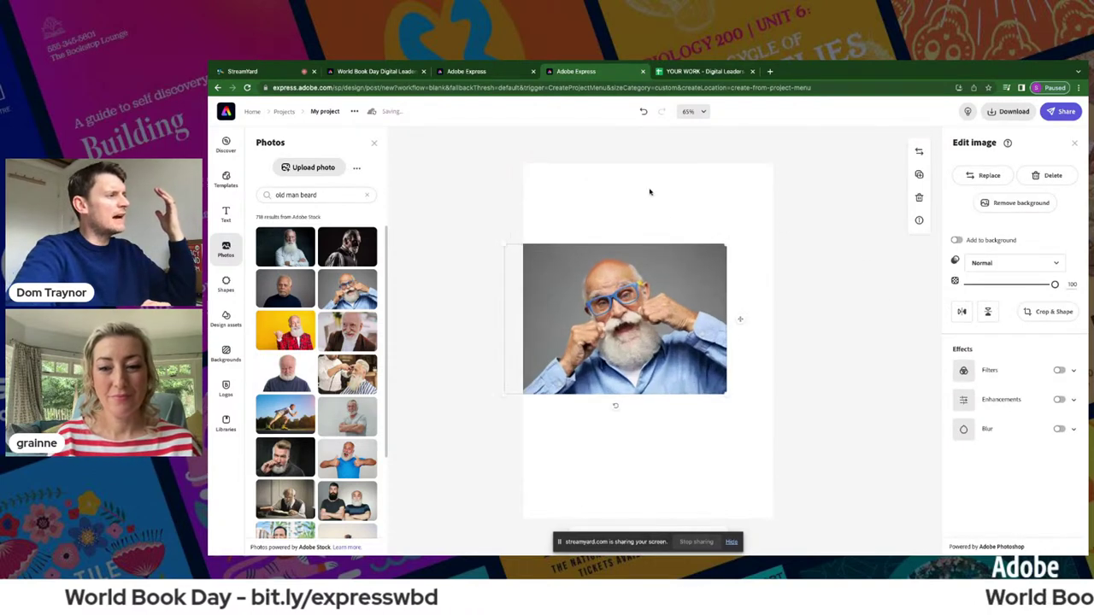
drag(728, 242, 812, 175)
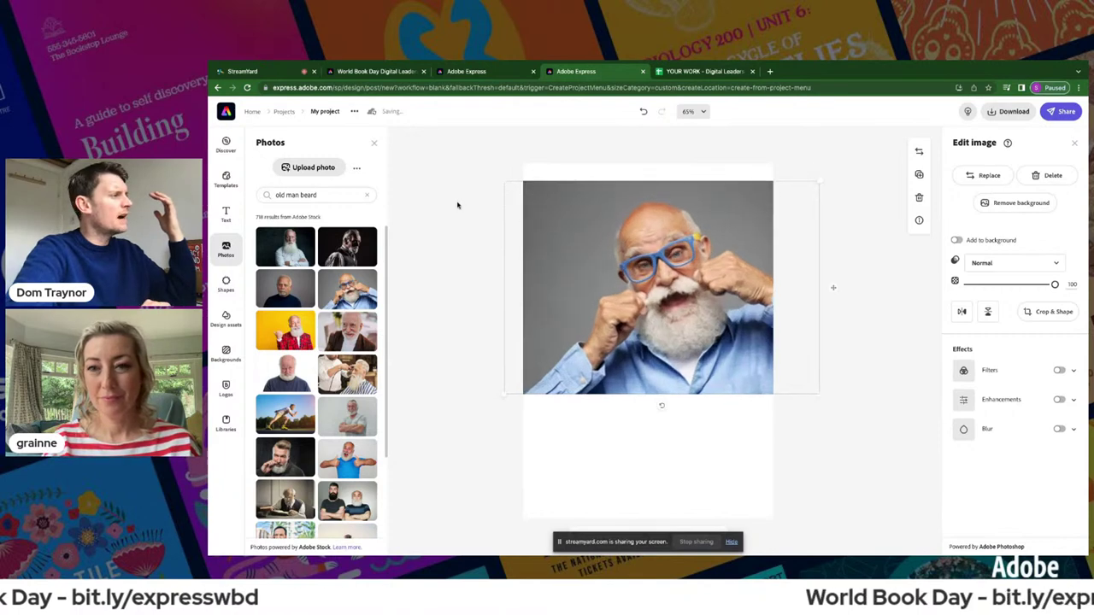
drag(503, 181, 482, 165)
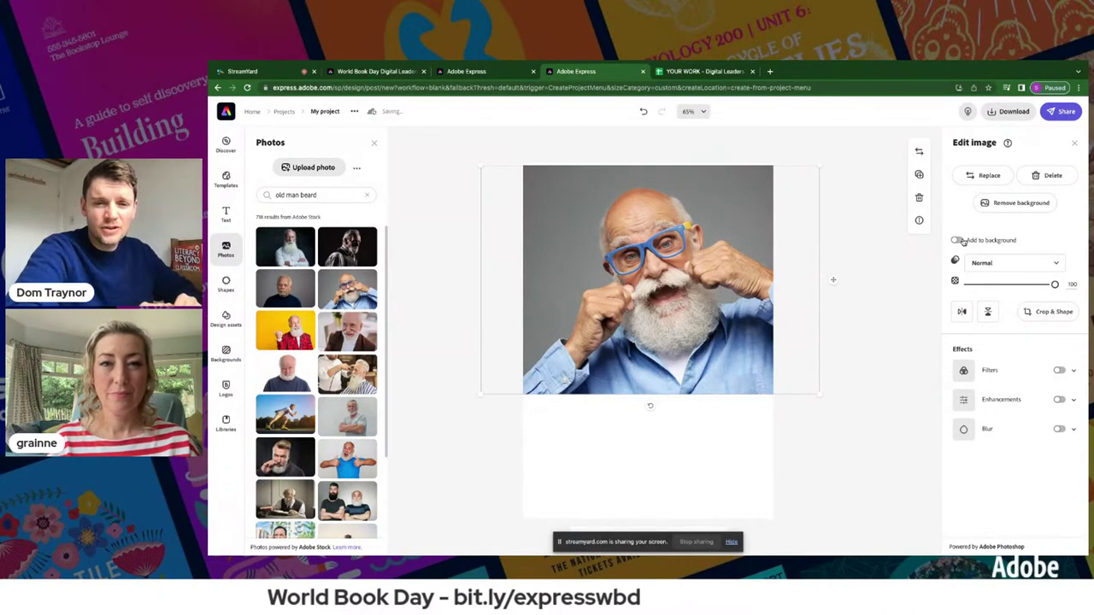
click(958, 240)
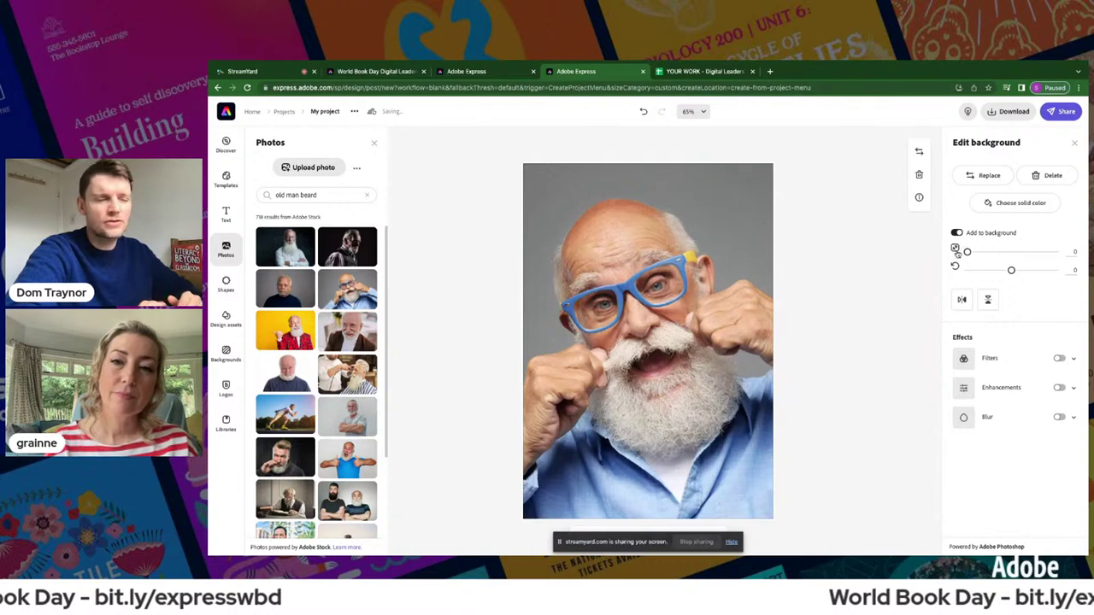
drag(689, 344, 587, 342)
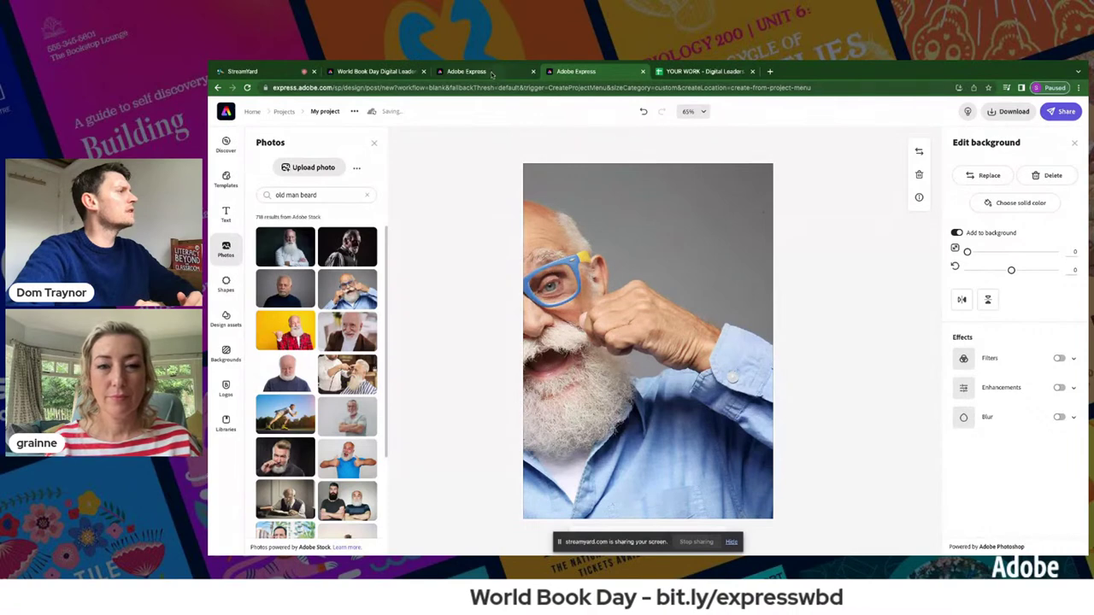
click(492, 72)
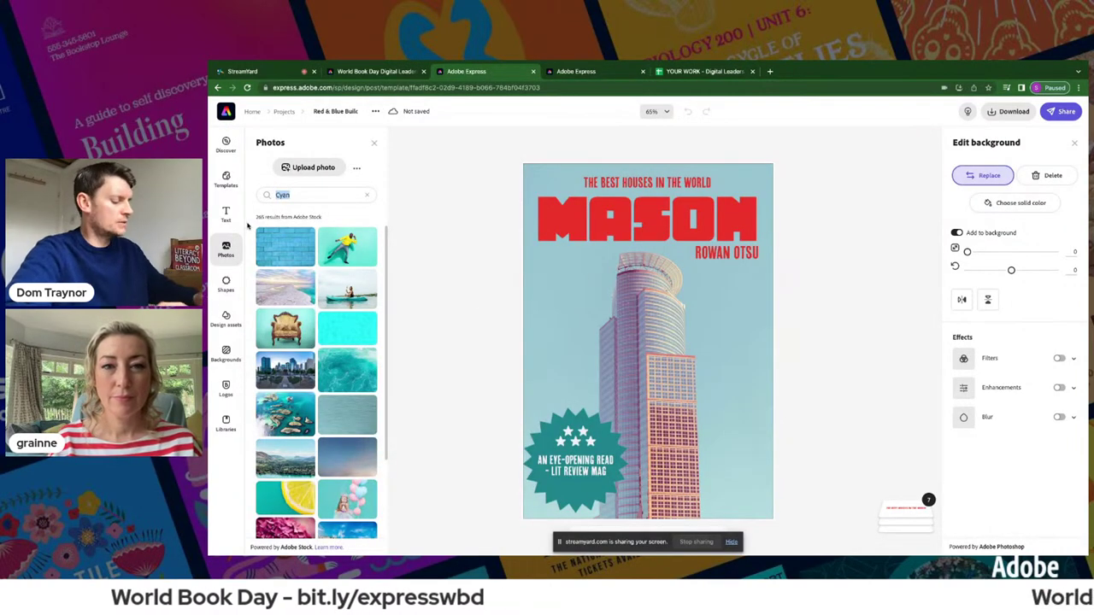
Step: Replace the MASON background with the 'old man beard' blue-glasses photo, zoomed to 7 on his face
text(old man beard)
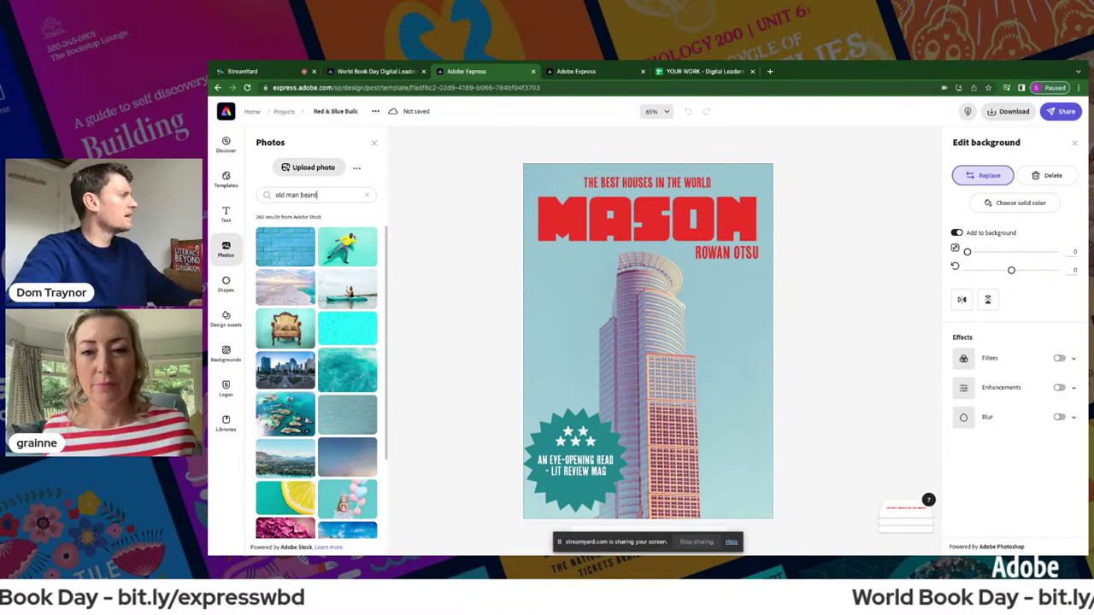
key(Return)
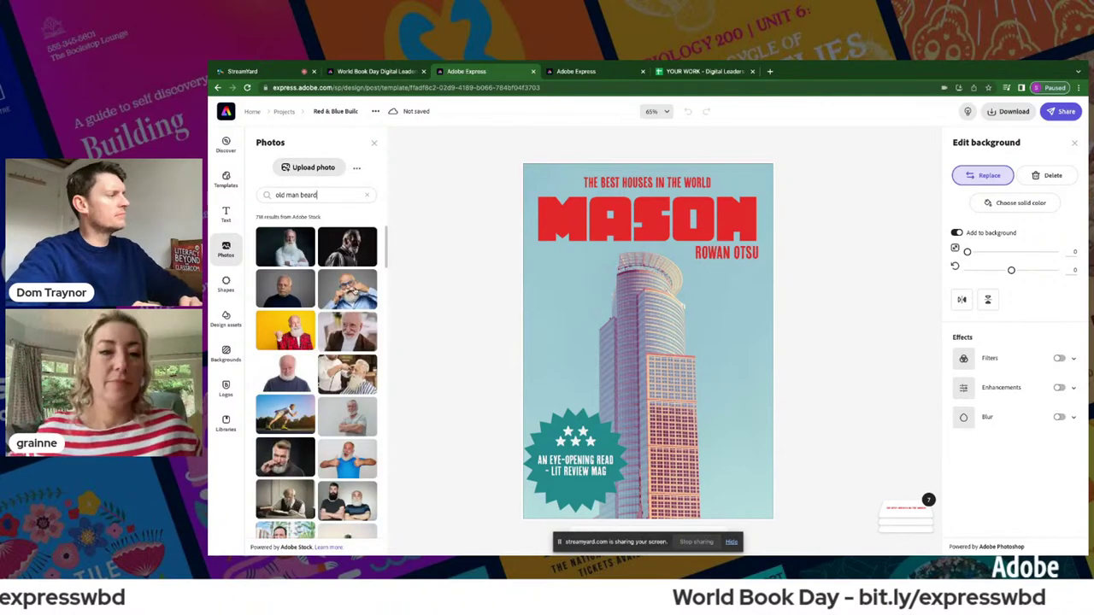
click(348, 292)
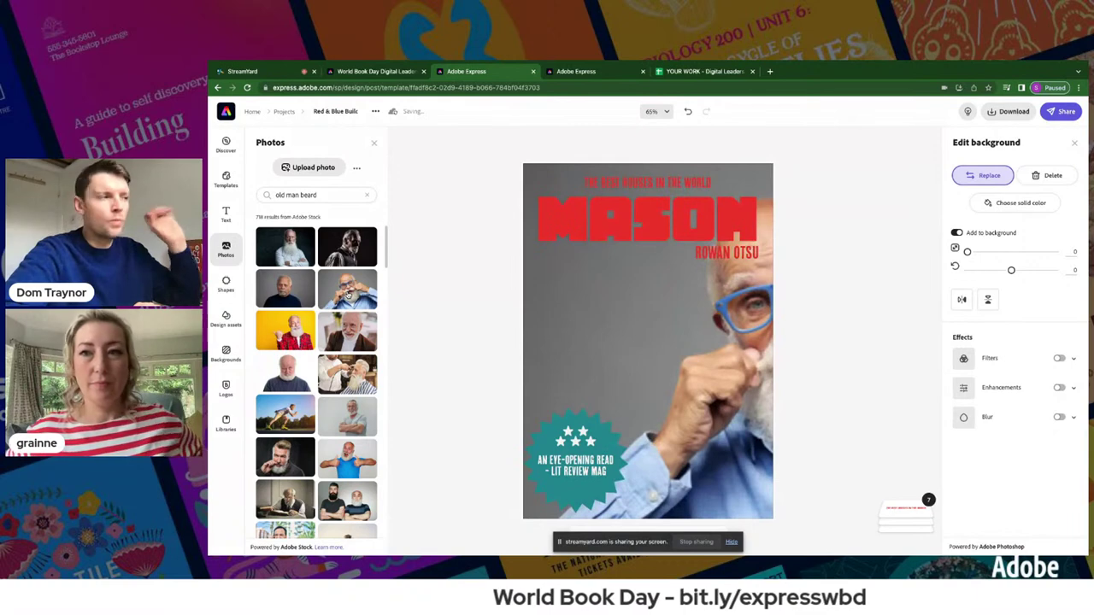
drag(742, 353, 498, 356)
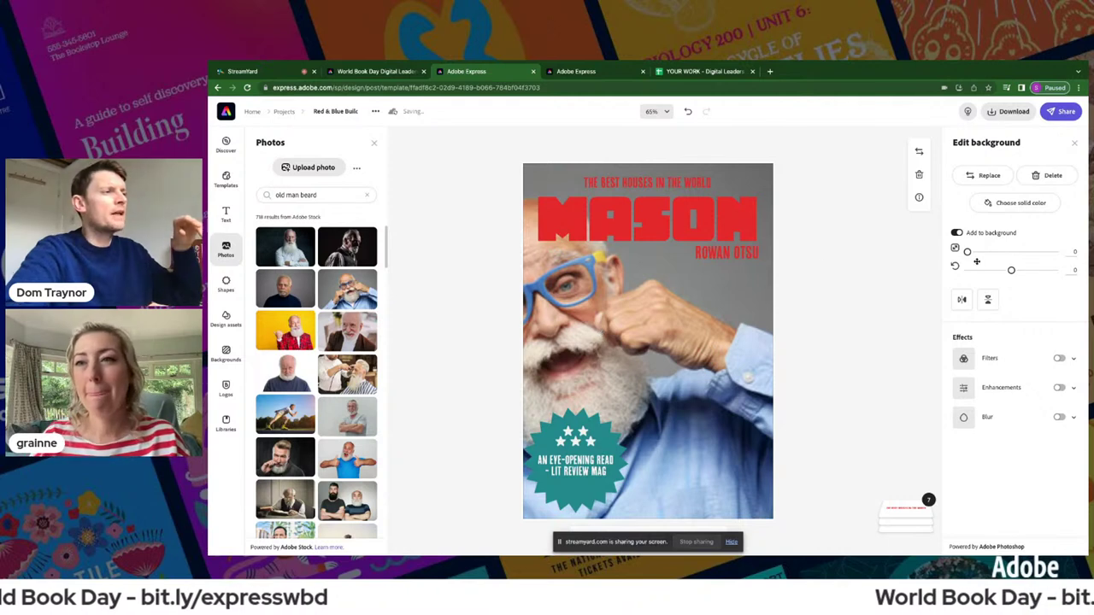
drag(967, 252, 973, 254)
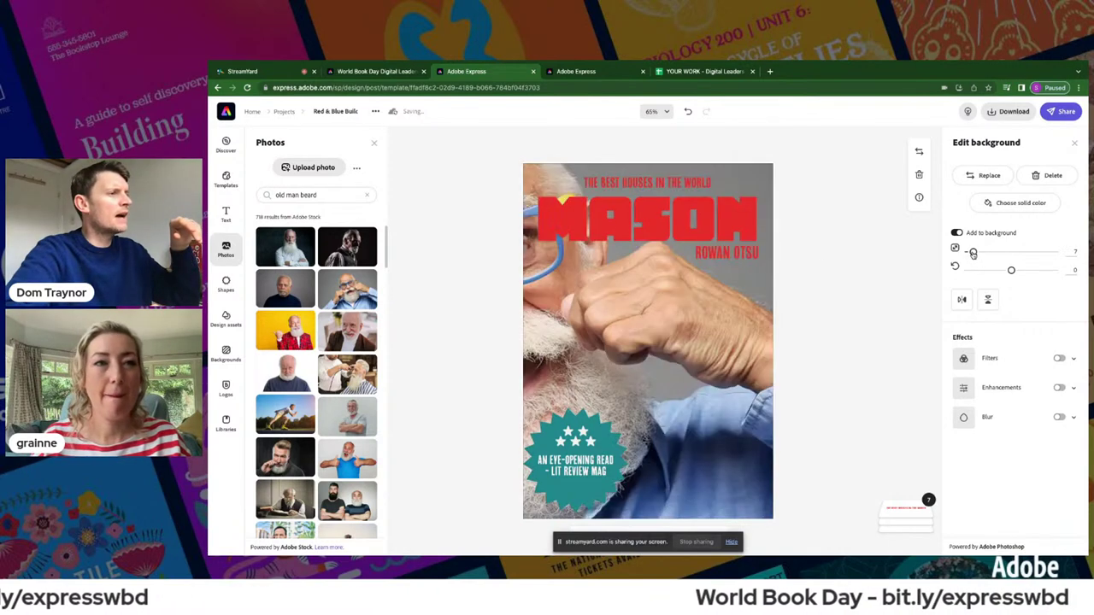
drag(671, 325, 748, 338)
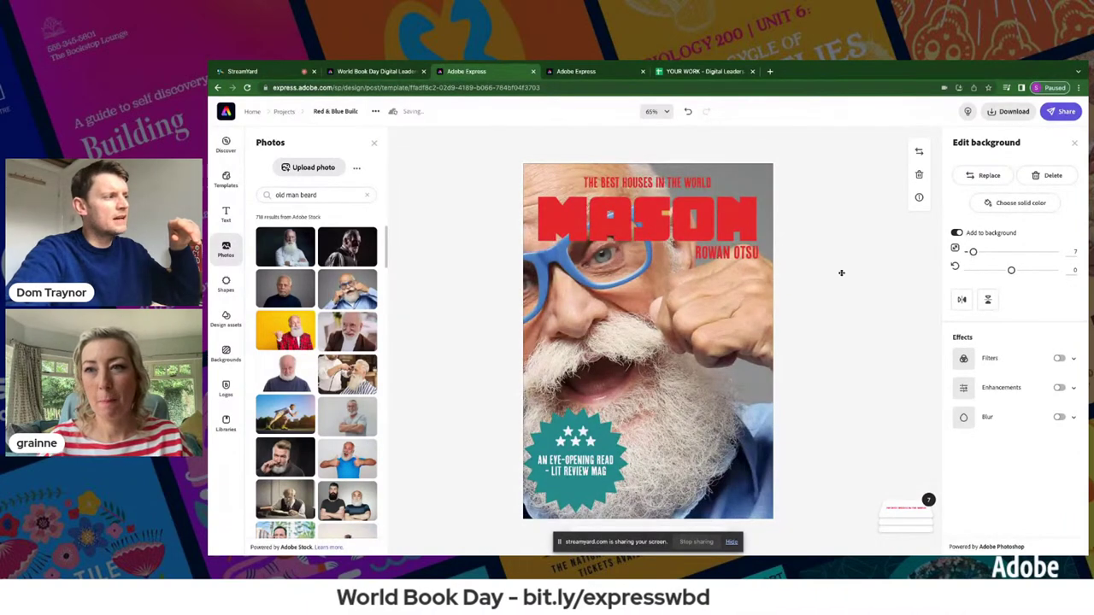
drag(630, 343, 599, 351)
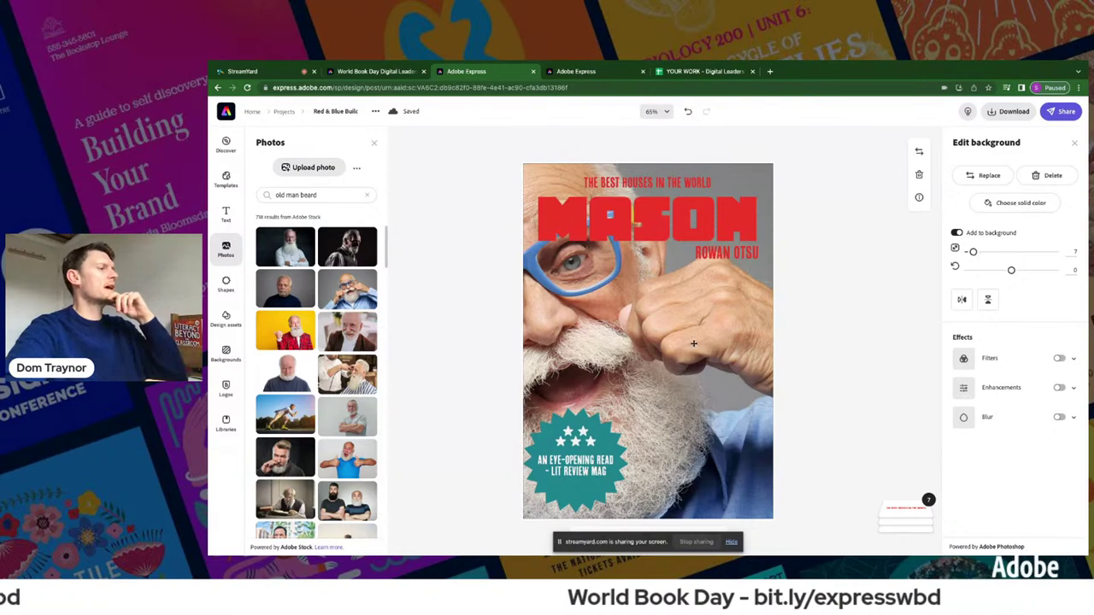
Step: Zoom the bearded-man background to 4 and nudge it to frame his glasses, fist and beard
click(586, 75)
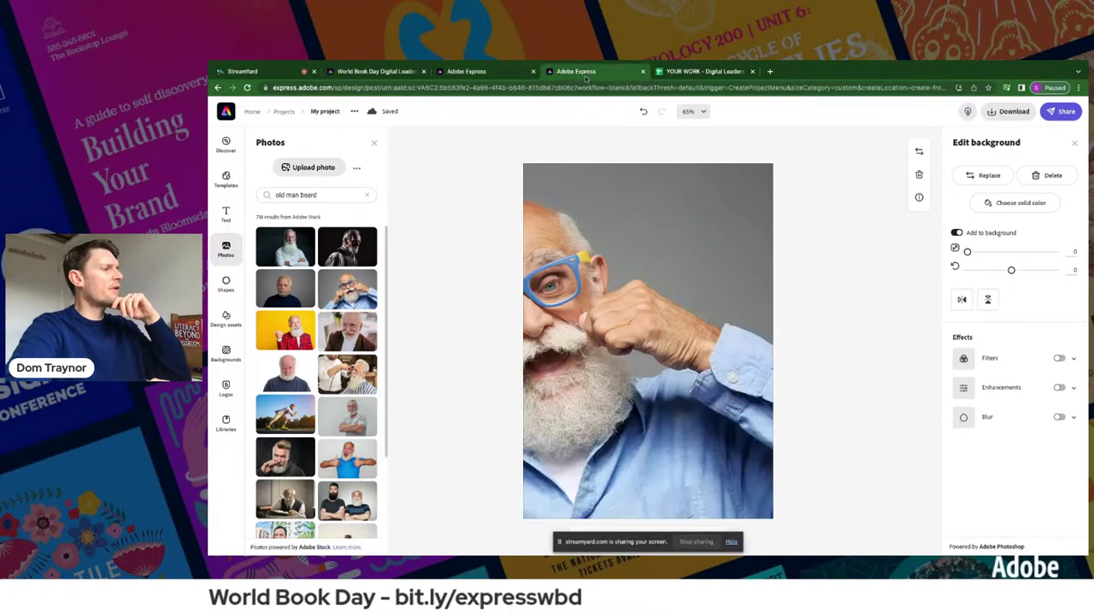
drag(592, 390, 622, 386)
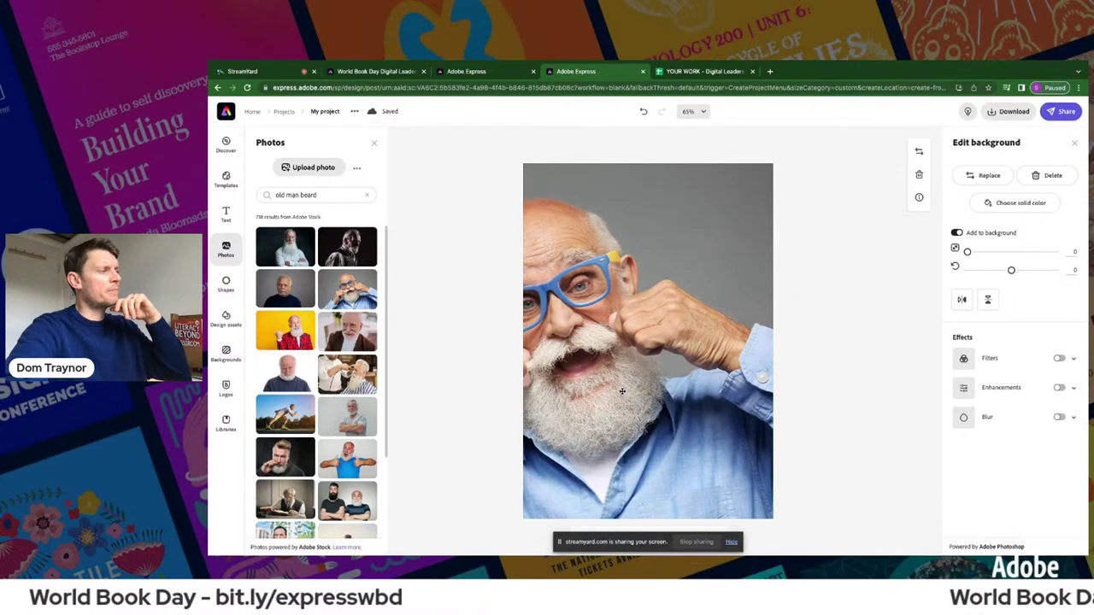
drag(966, 252, 971, 252)
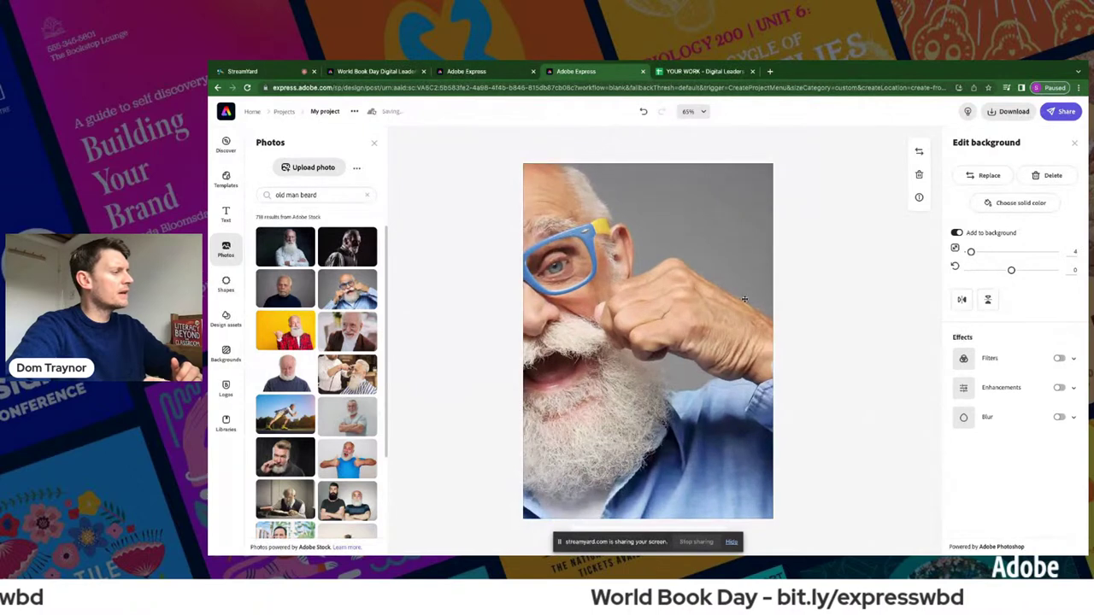
drag(675, 318, 681, 321)
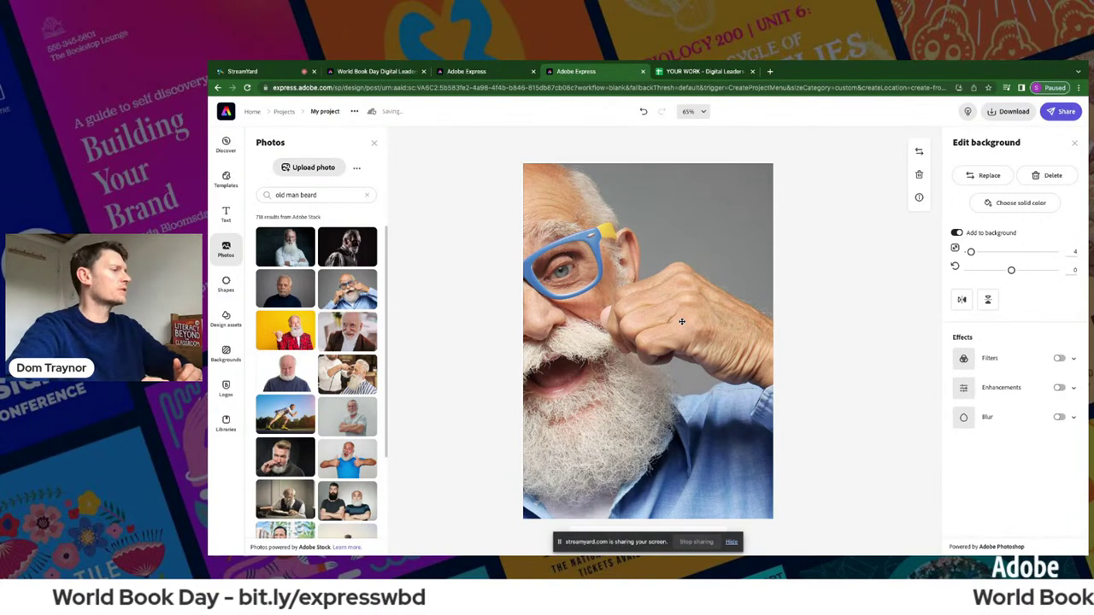
click(226, 215)
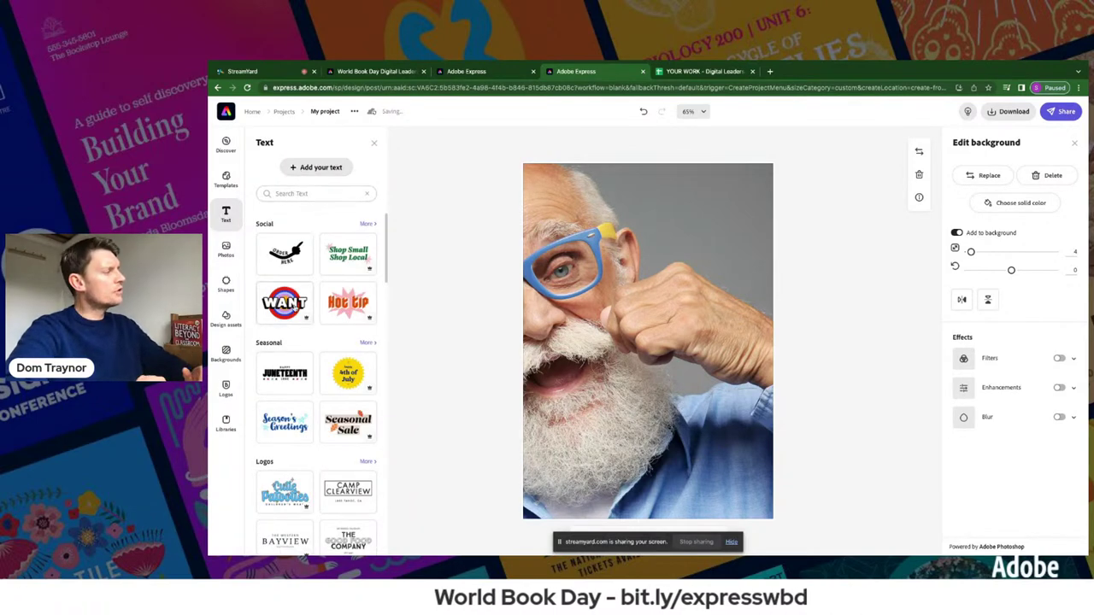
Step: Add a 'THE BFG' text box and stretch it across the top of the photo
scroll(299, 518, down, 3)
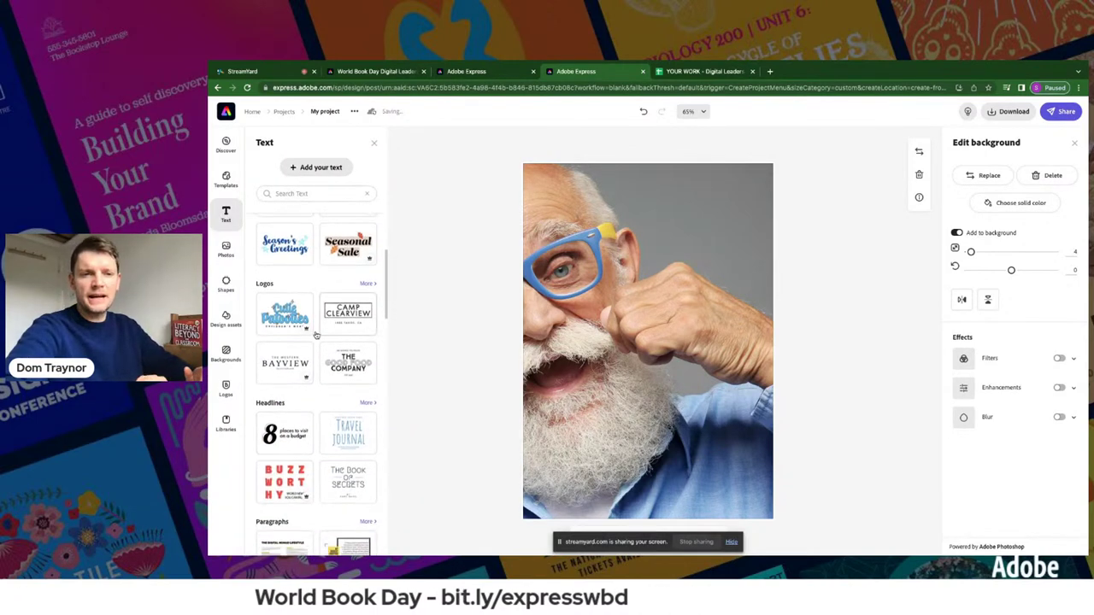
scroll(294, 399, down, 2)
scroll(324, 274, up, 4)
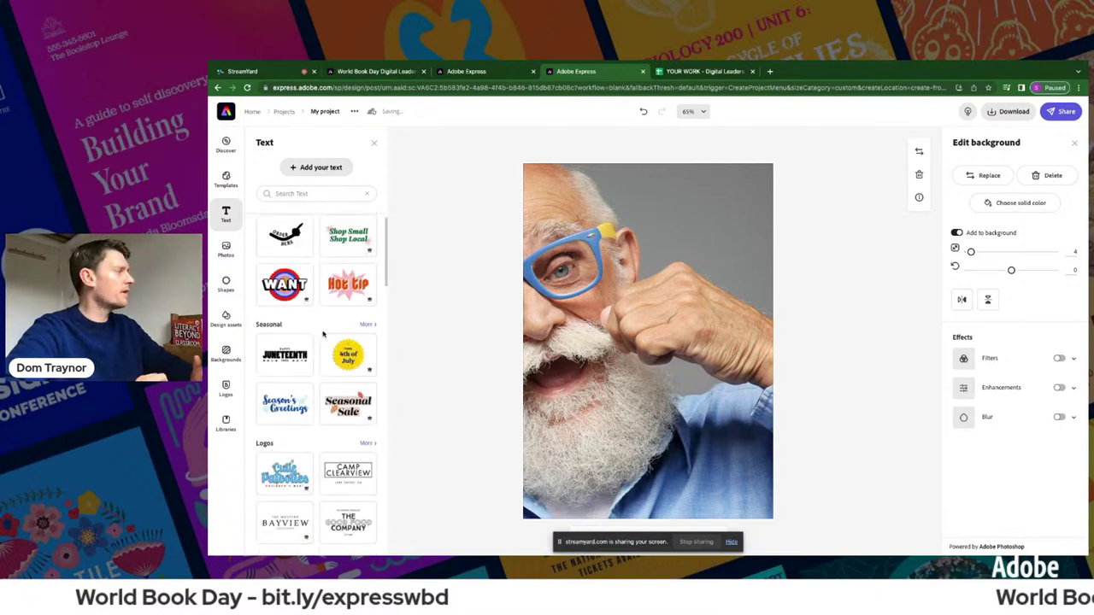
click(313, 168)
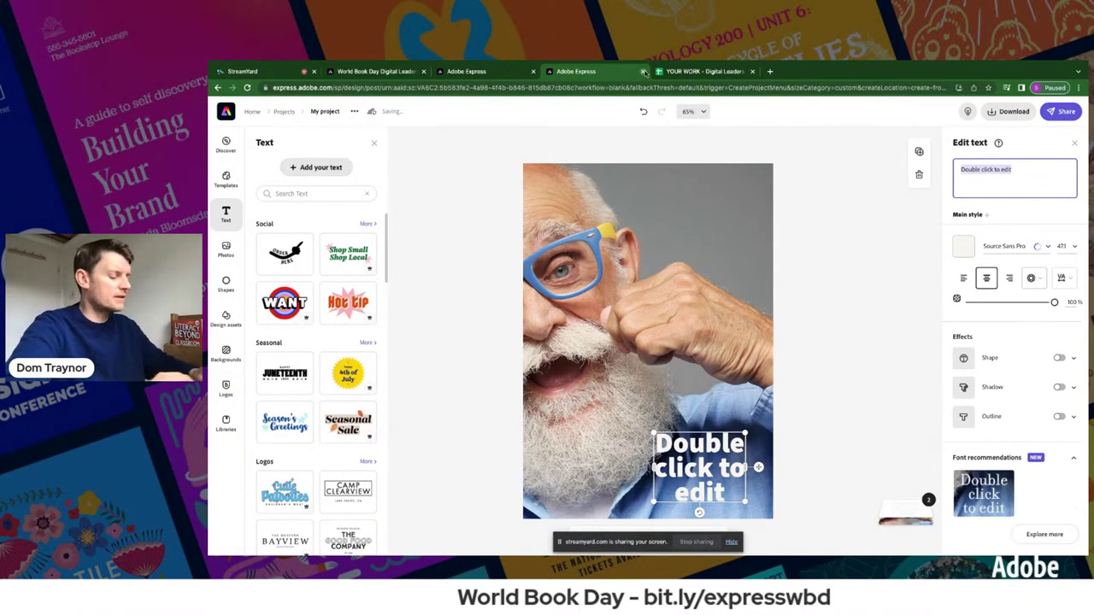
text(THE B)
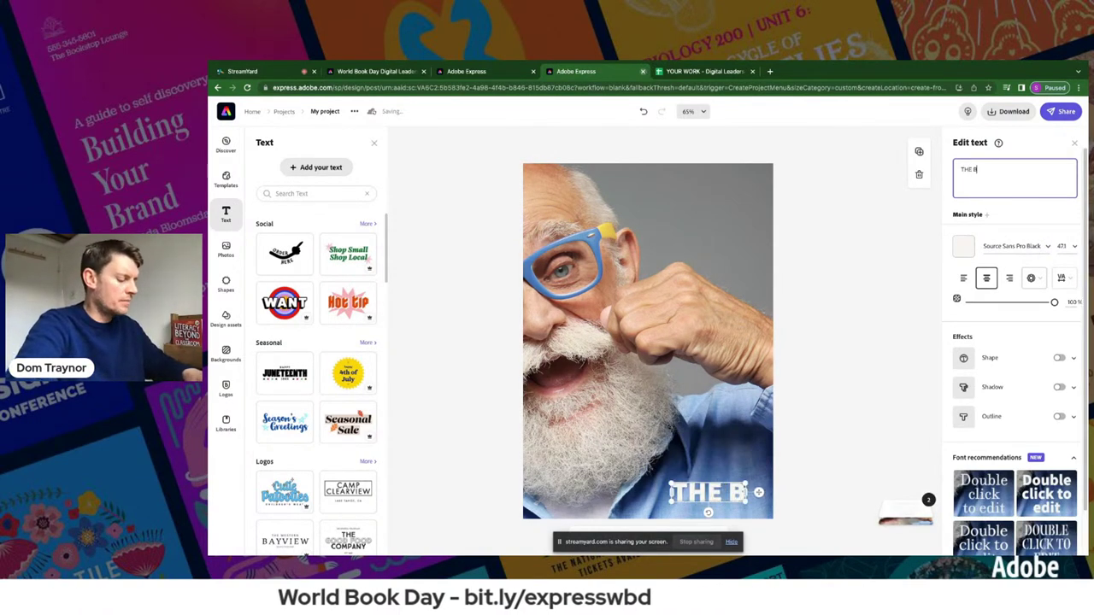
text(FG)
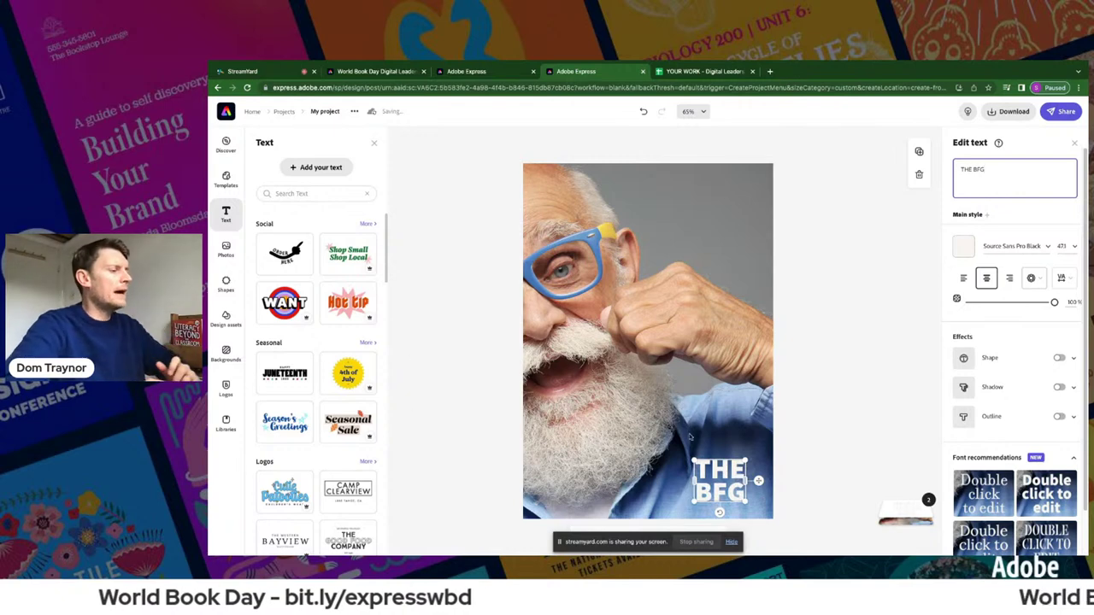
key(Escape)
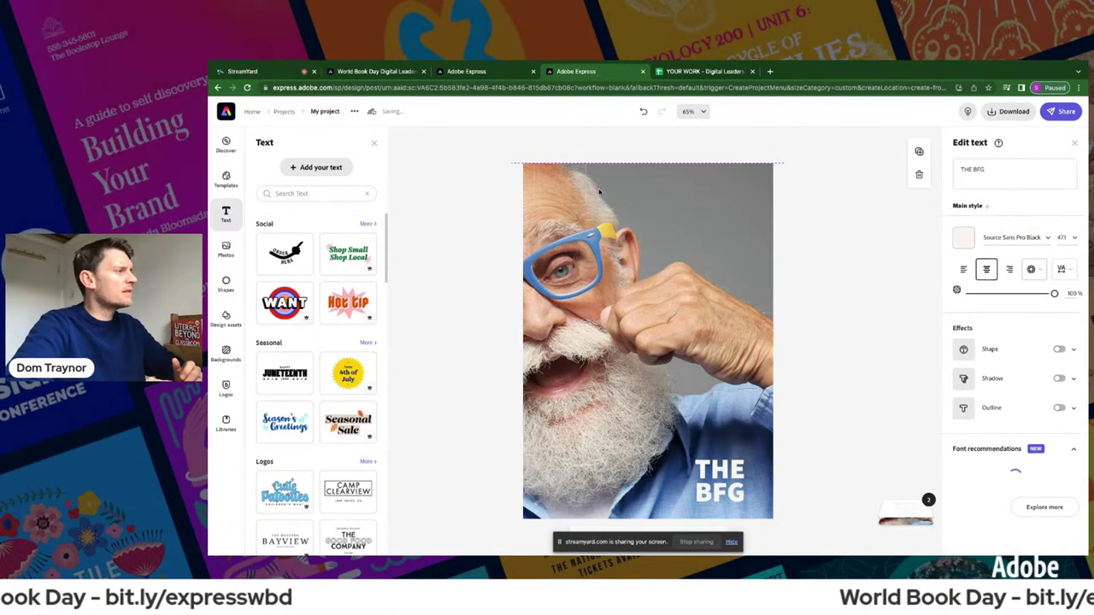
drag(599, 193, 772, 217)
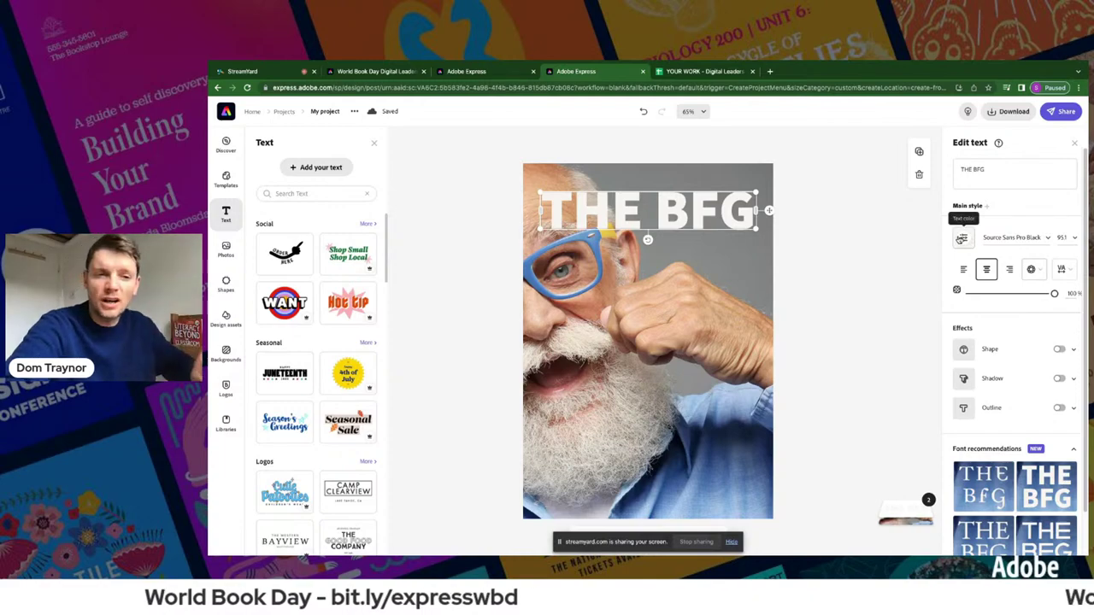
key(ctrl+shift+Tab)
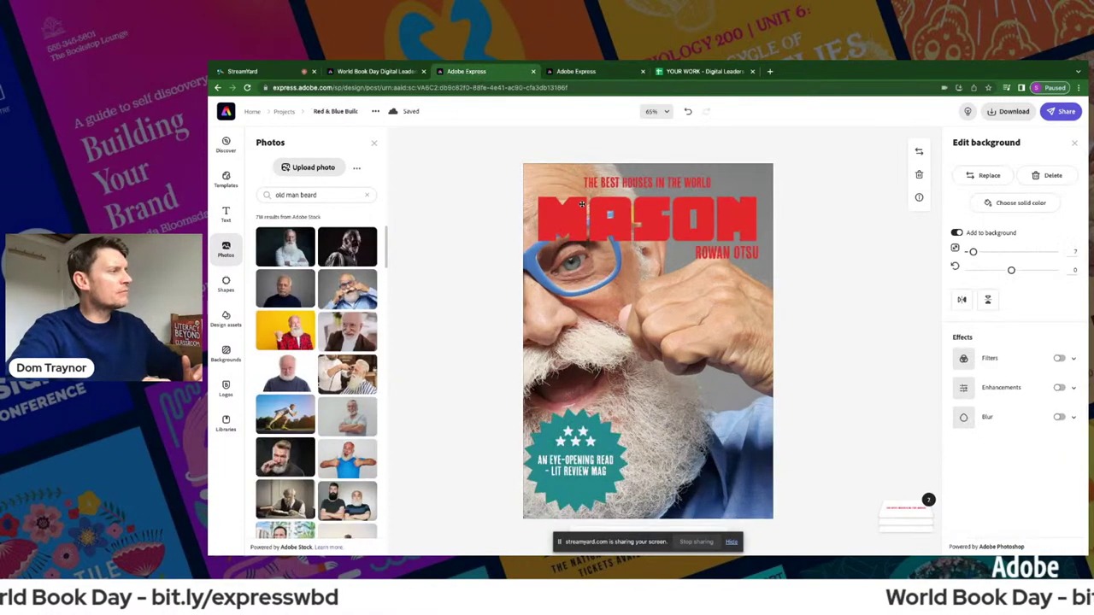
Step: Copy the MASON title's red hex colour code from its Text Color settings
click(572, 218)
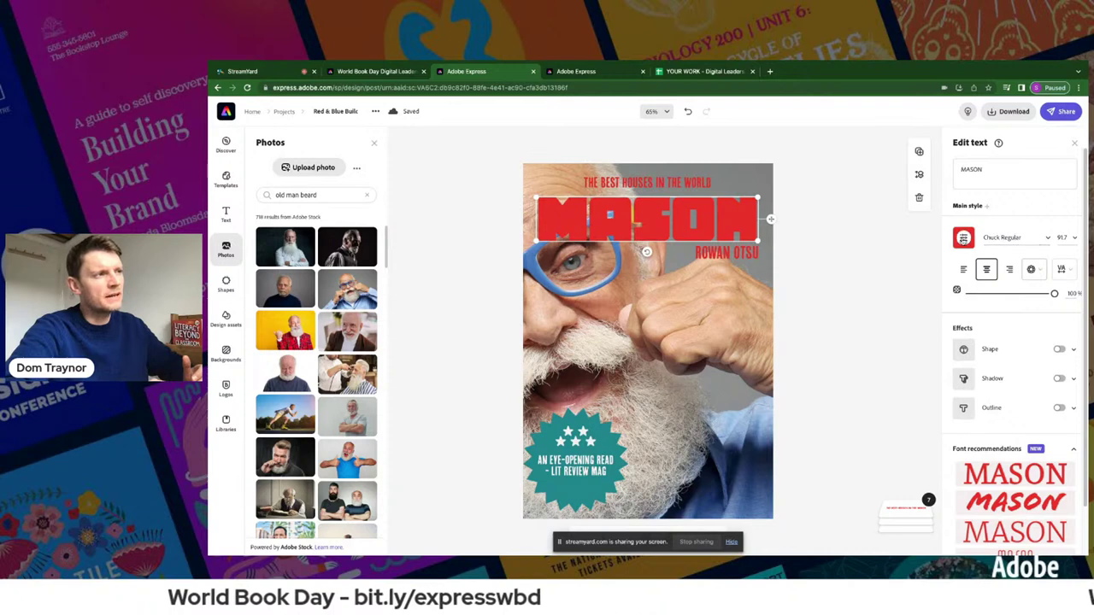
click(963, 240)
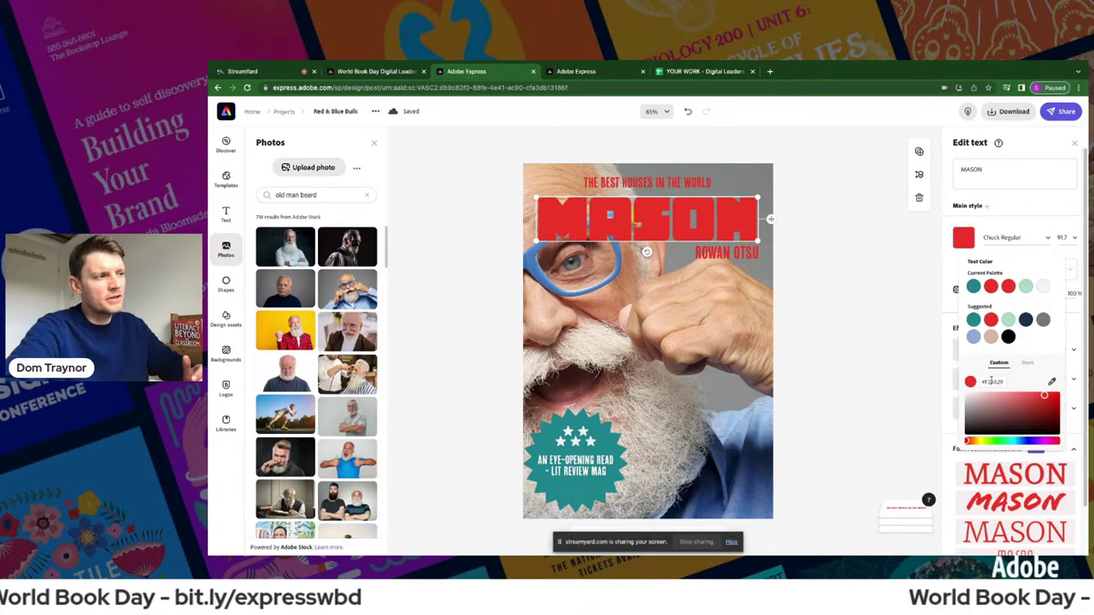
click(990, 381)
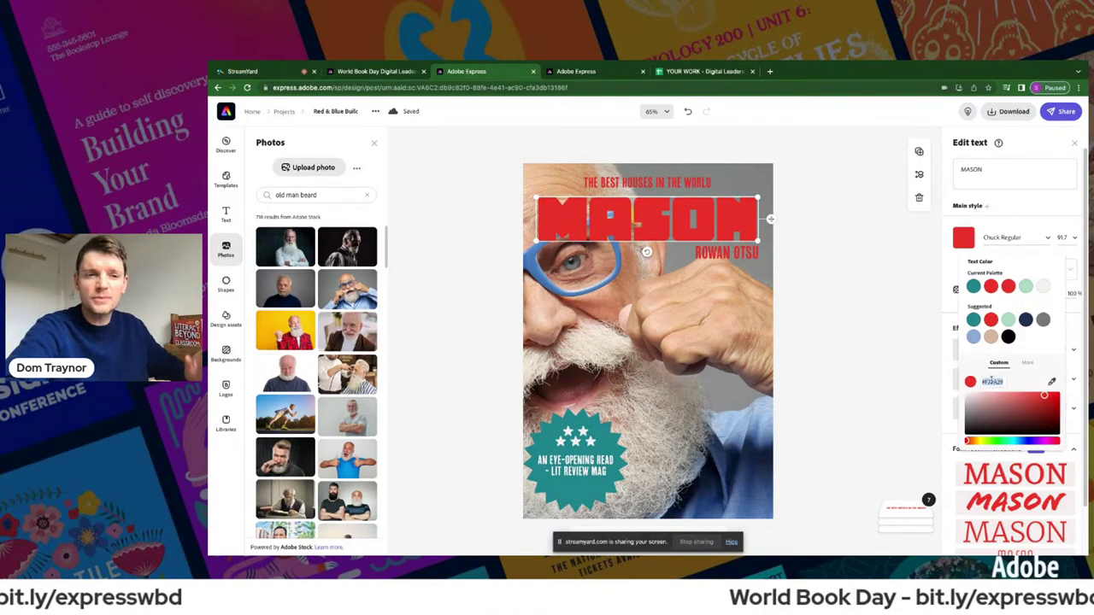
key(ctrl+Tab)
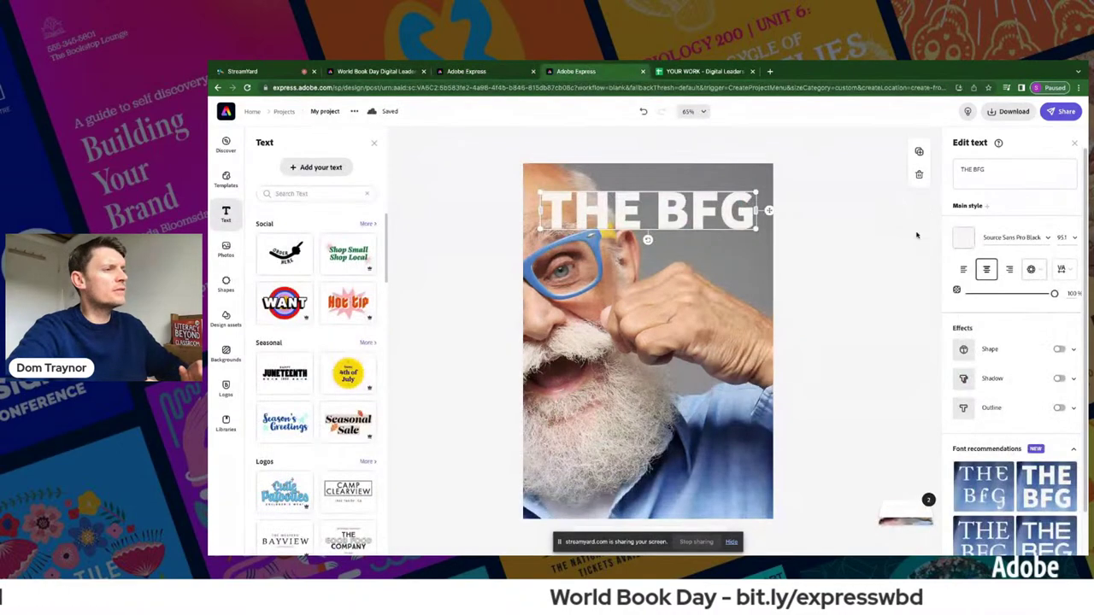
Step: Colour THE BFG title with the copied red hex, then brighten the shade slightly
click(964, 239)
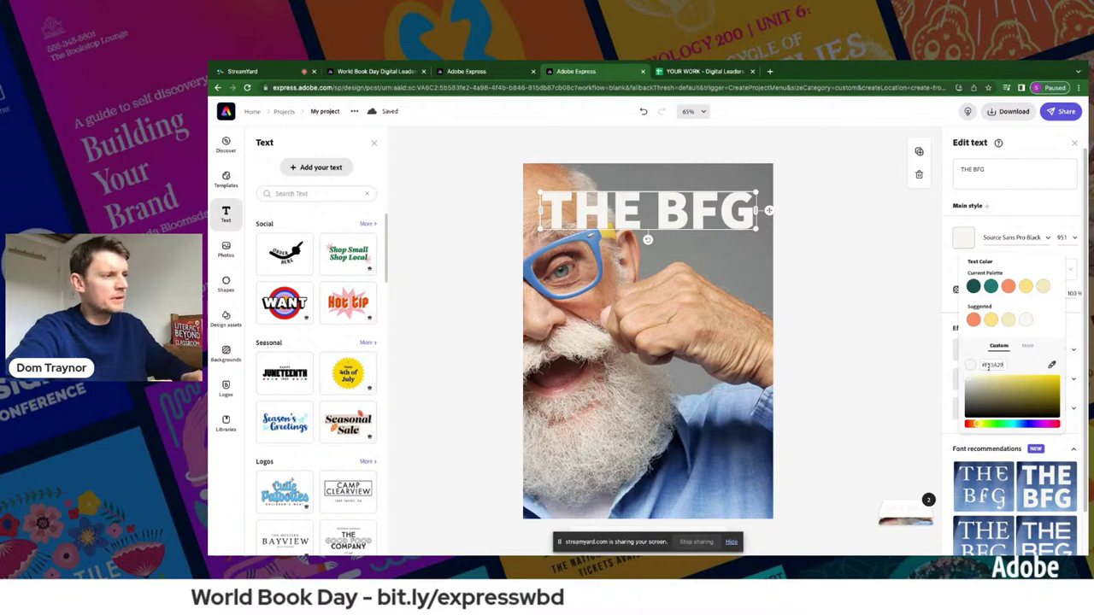
key(Return)
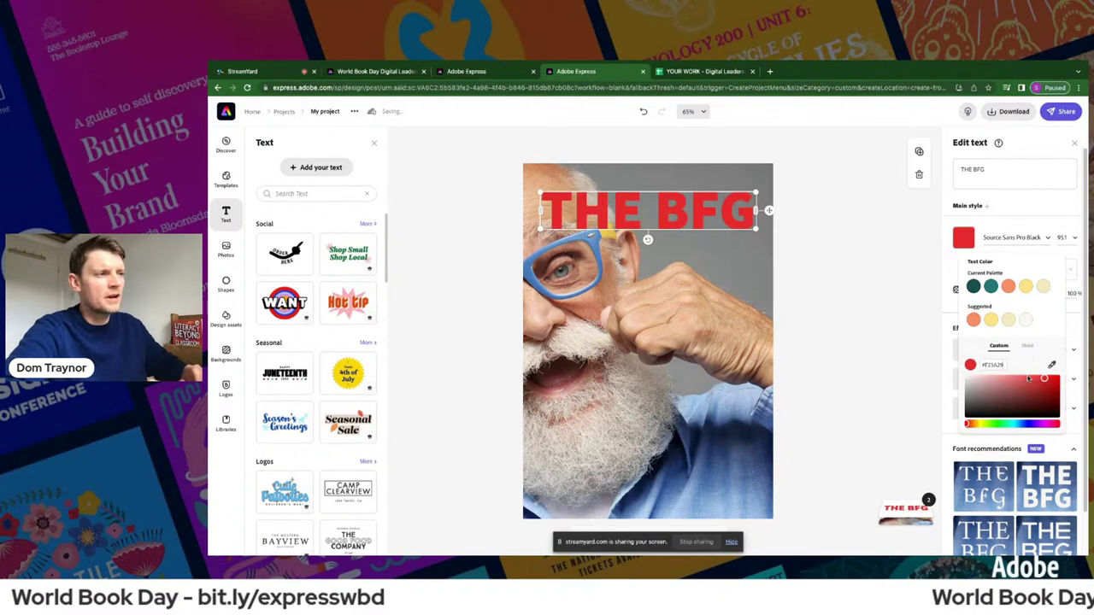
click(1043, 379)
click(1048, 378)
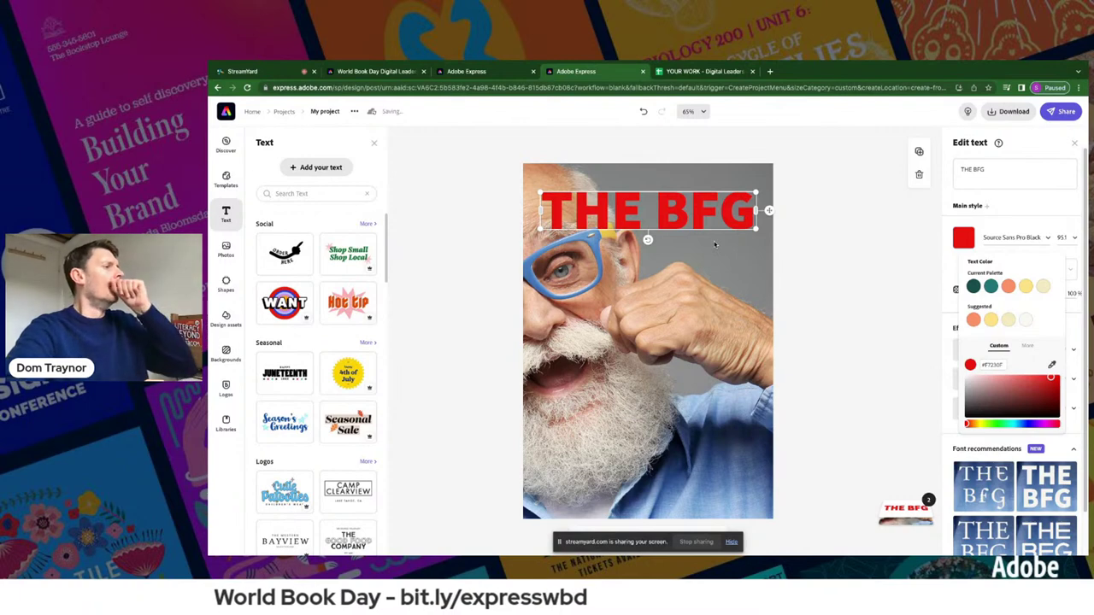
Step: Set THE BFG title in the Chuck Regular font, keeping it centred
click(998, 237)
text(chal)
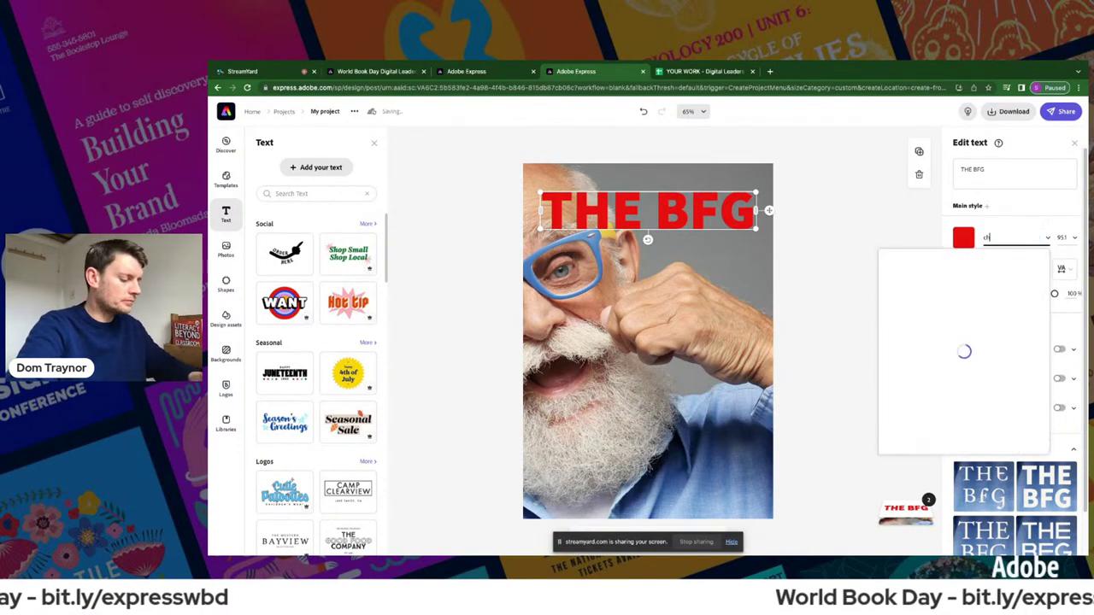
key(BackSpace)
key(BackSpace)
text(uck)
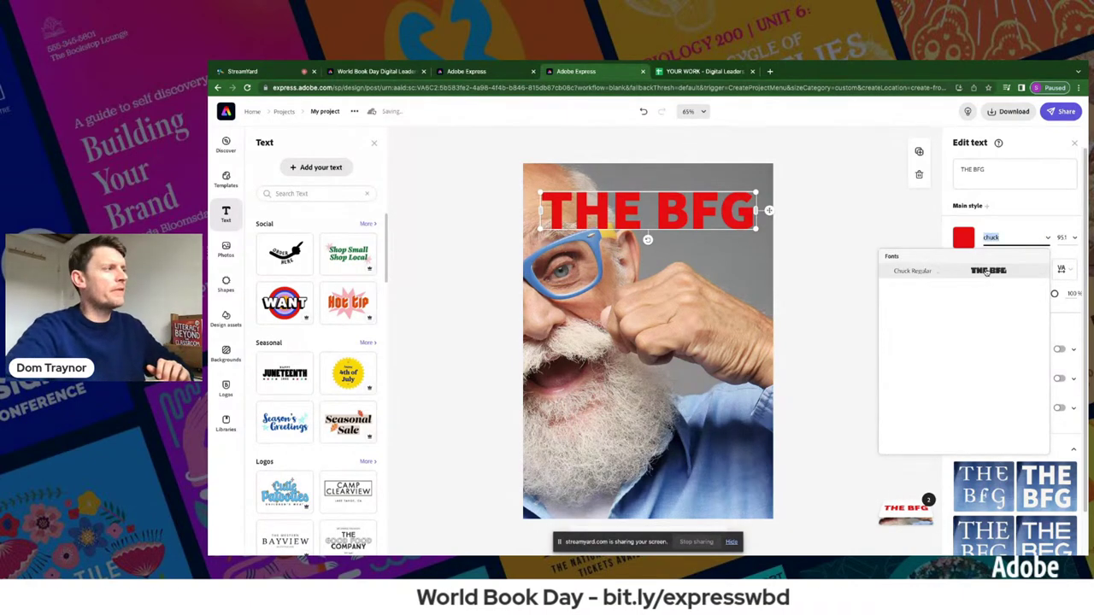
click(987, 271)
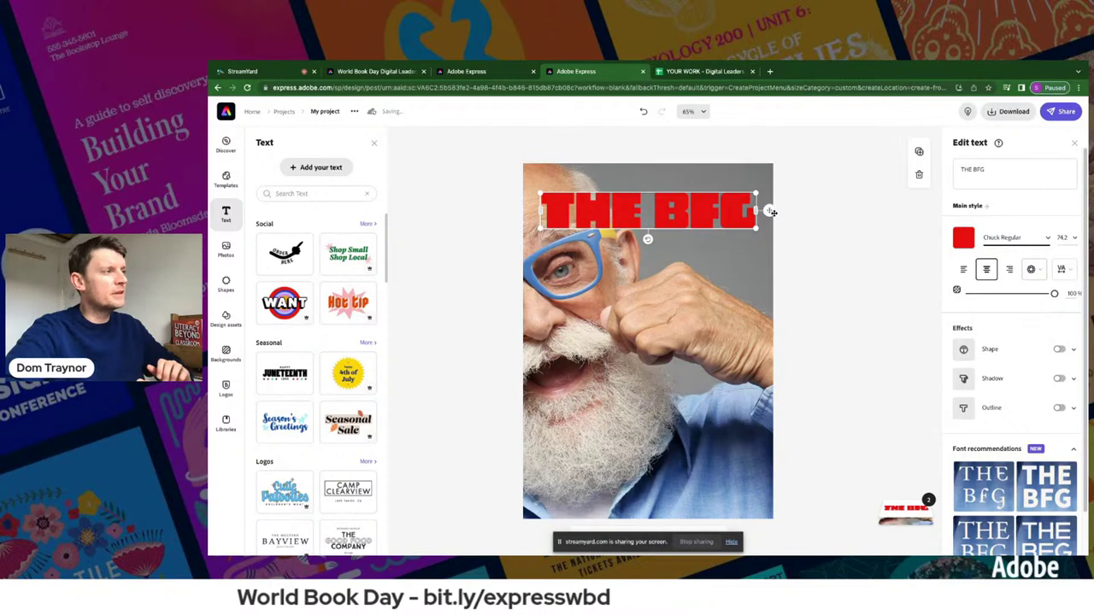
drag(770, 211, 771, 214)
Step: Compare recommended serif and sans-serif fonts on THE BFG title, loading more suggestions
scroll(1049, 389, down, 2)
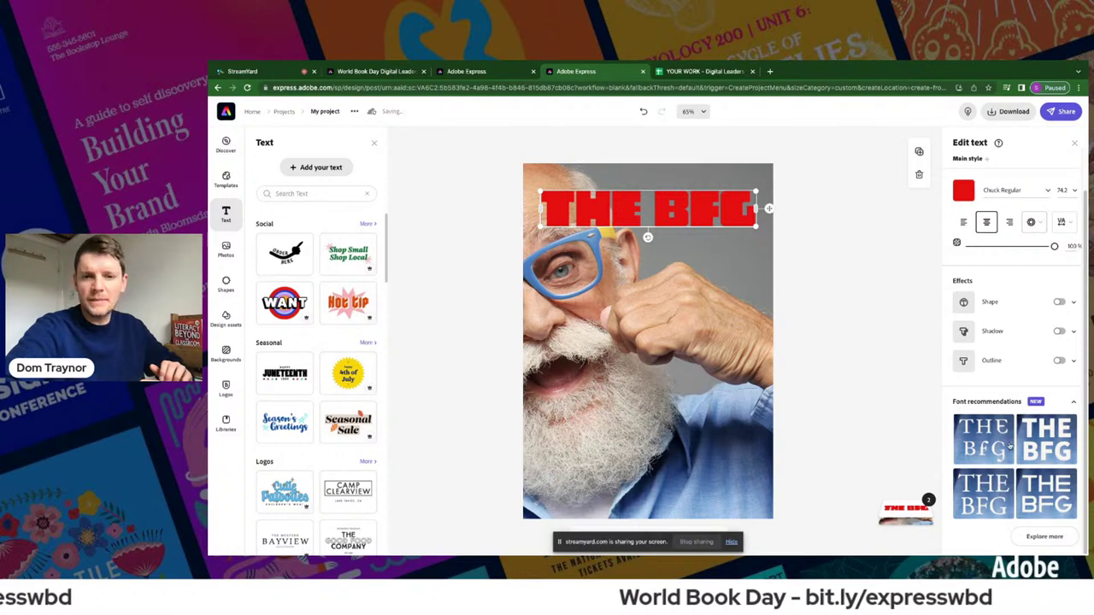
click(1043, 536)
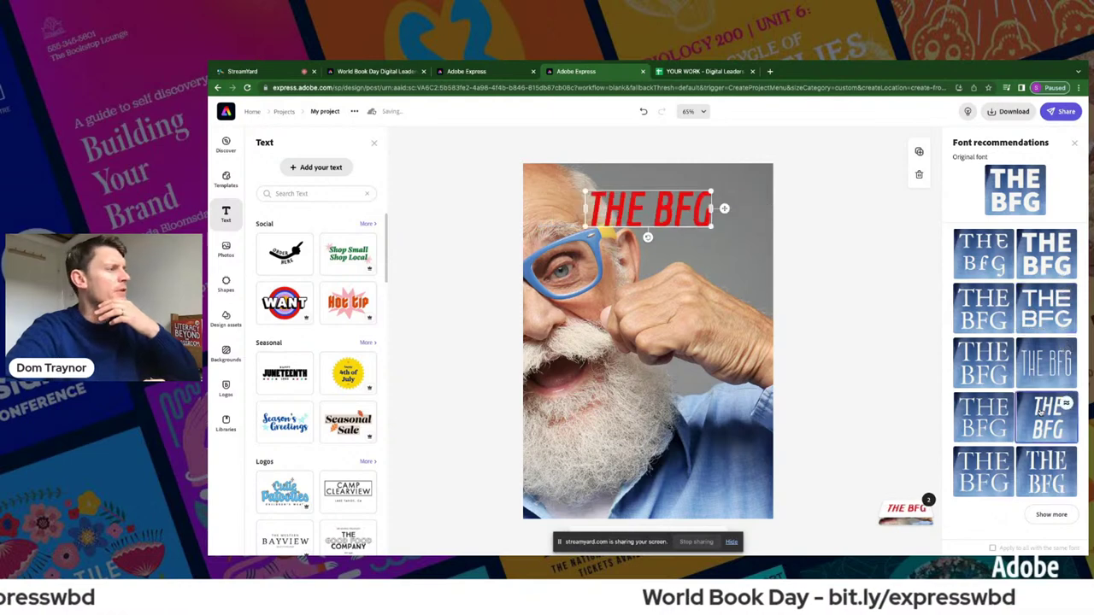
click(1046, 478)
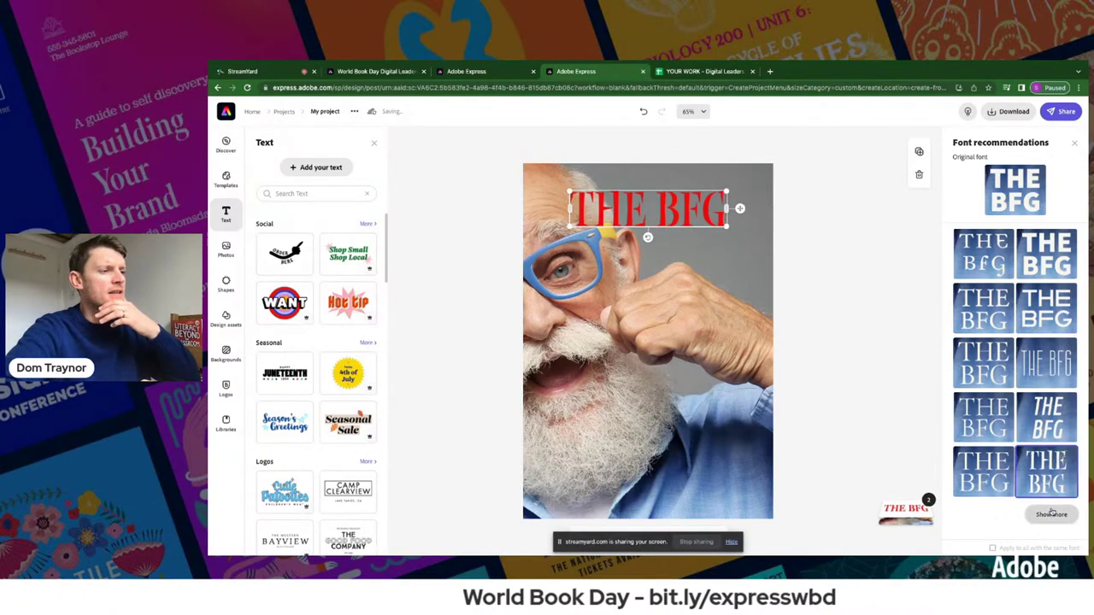
scroll(1035, 453, down, 3)
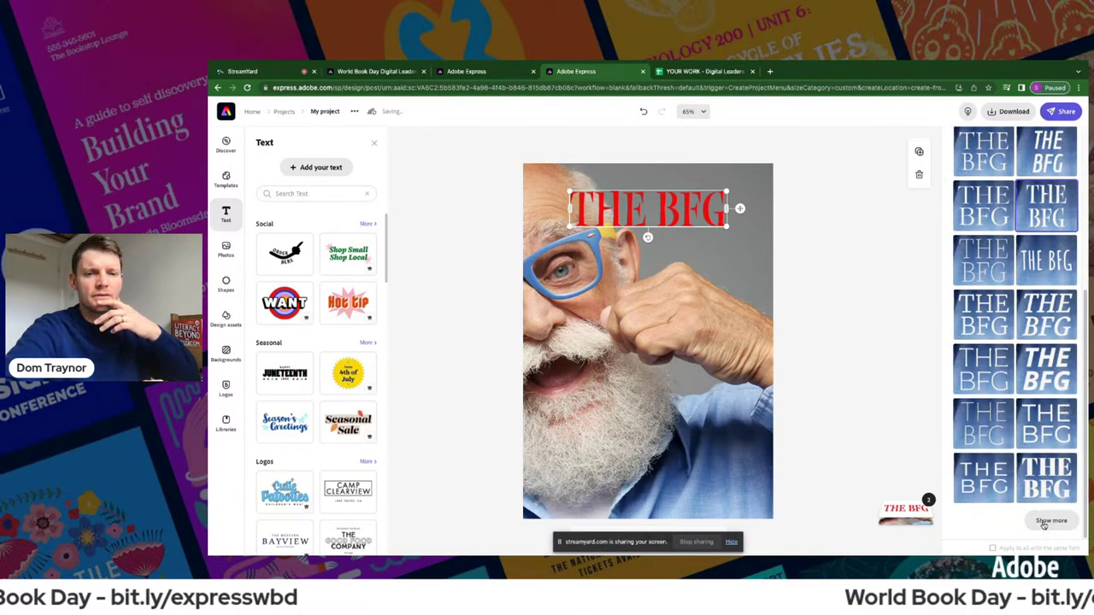
click(1043, 523)
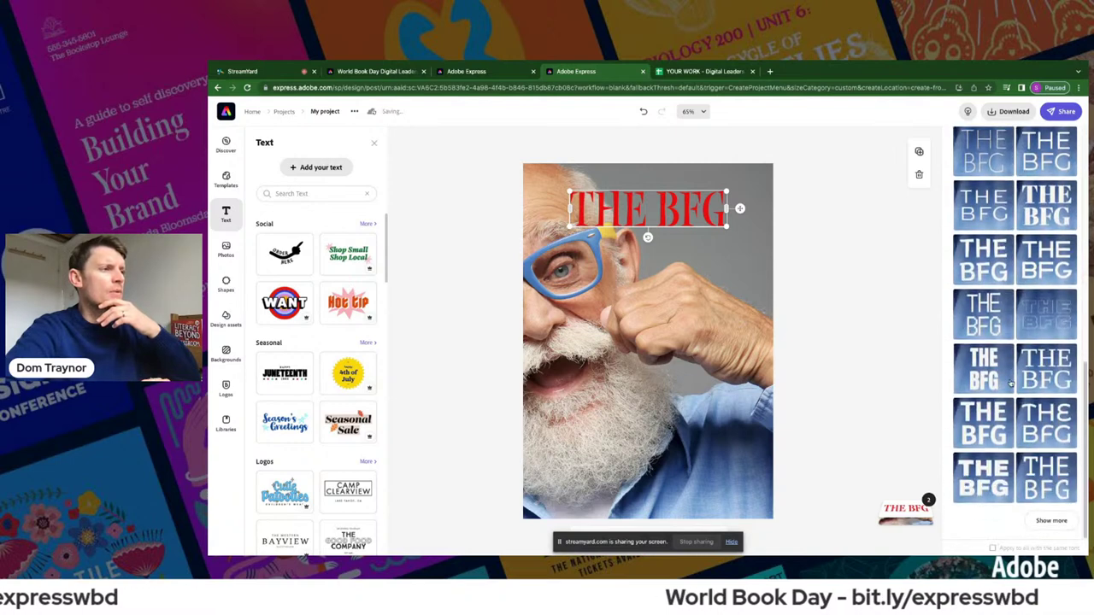
mouse_move(1010, 383)
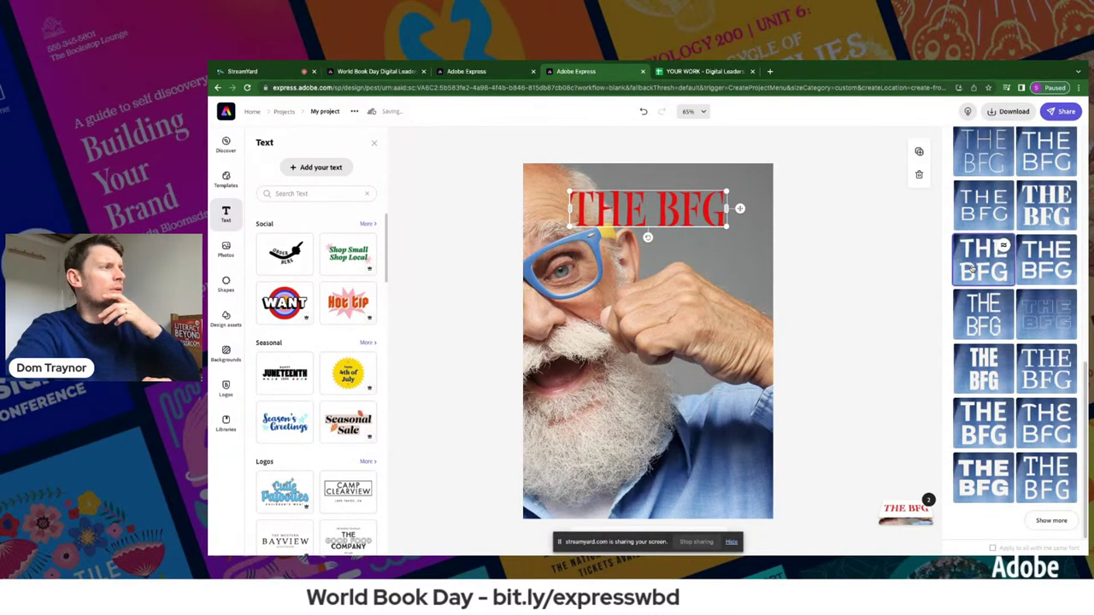
click(971, 267)
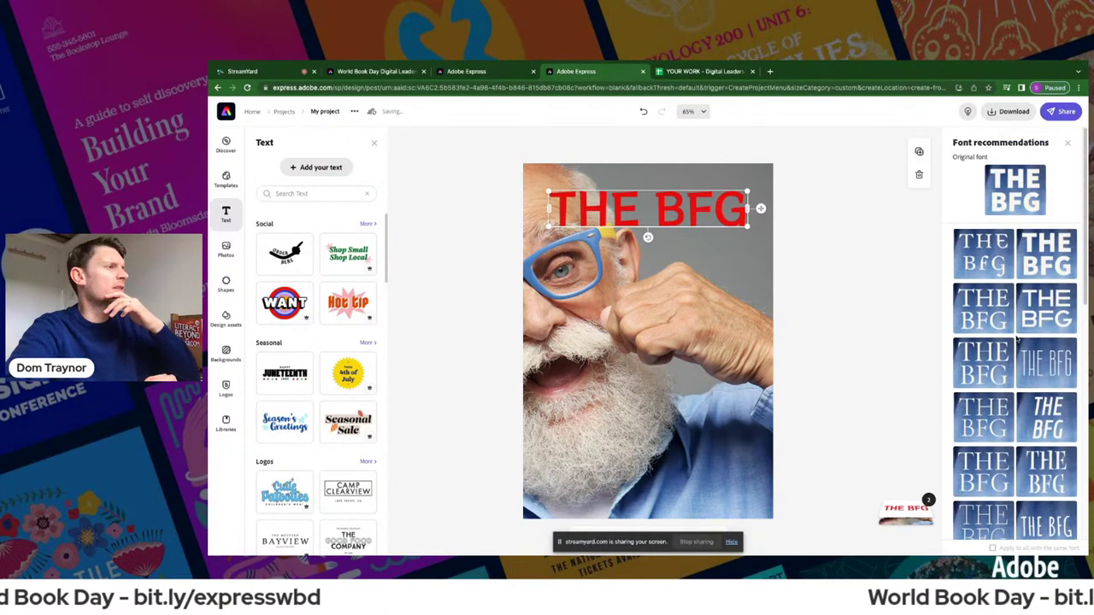
Step: Return THE BFG title to Chuck Regular and deselect it
click(1068, 145)
click(997, 237)
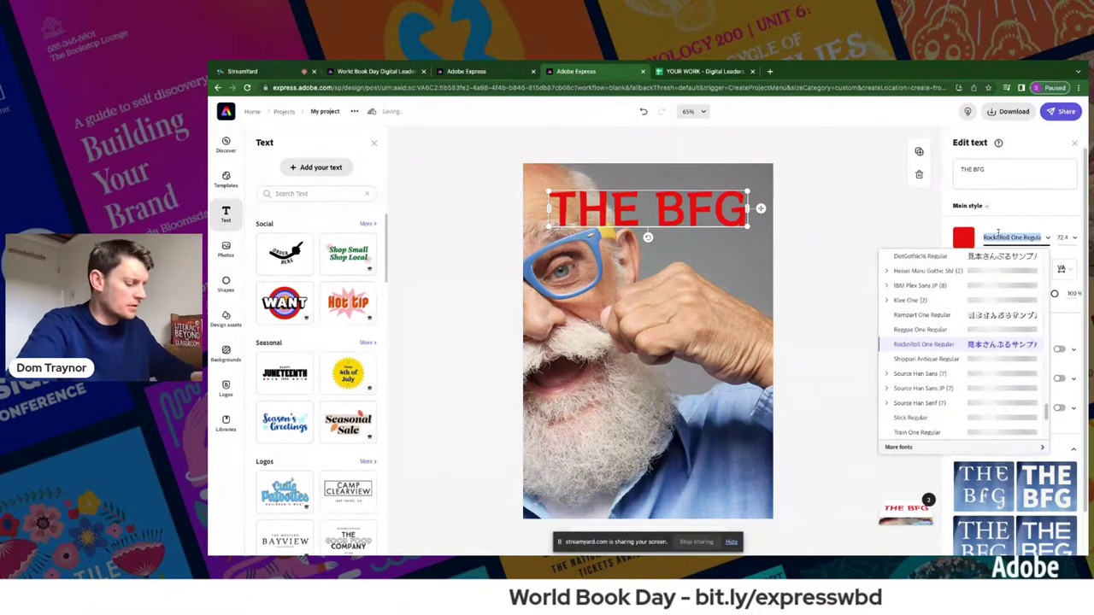
text(cl)
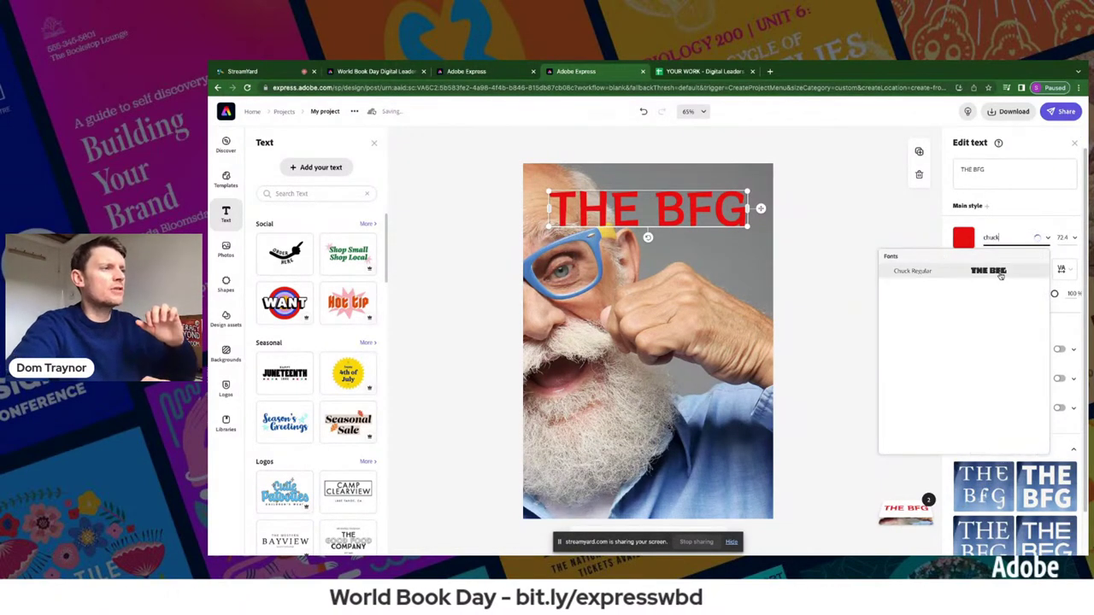
click(994, 270)
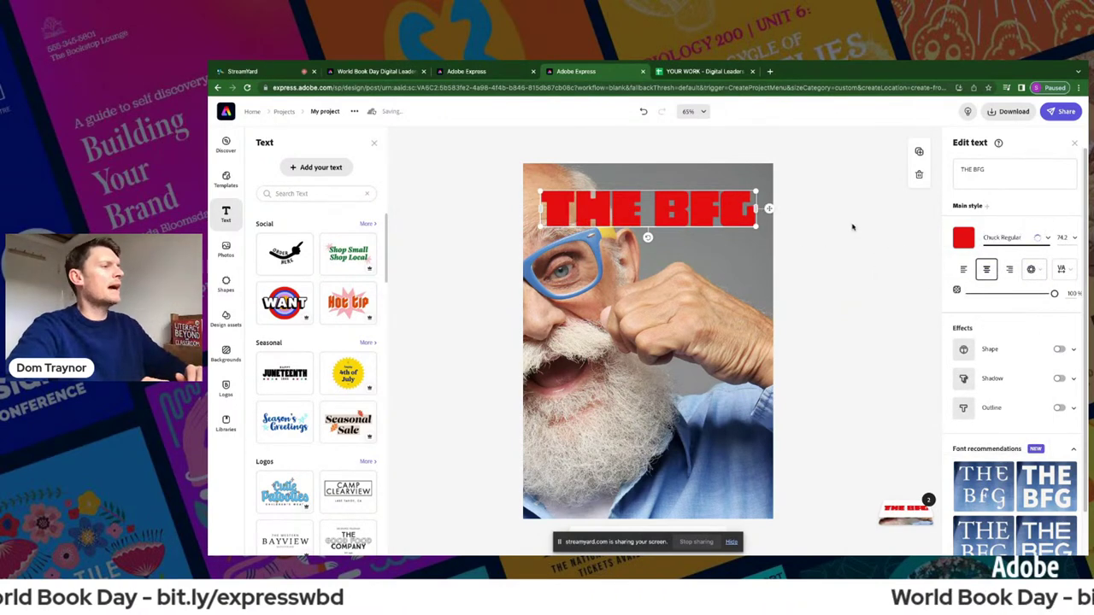
click(852, 227)
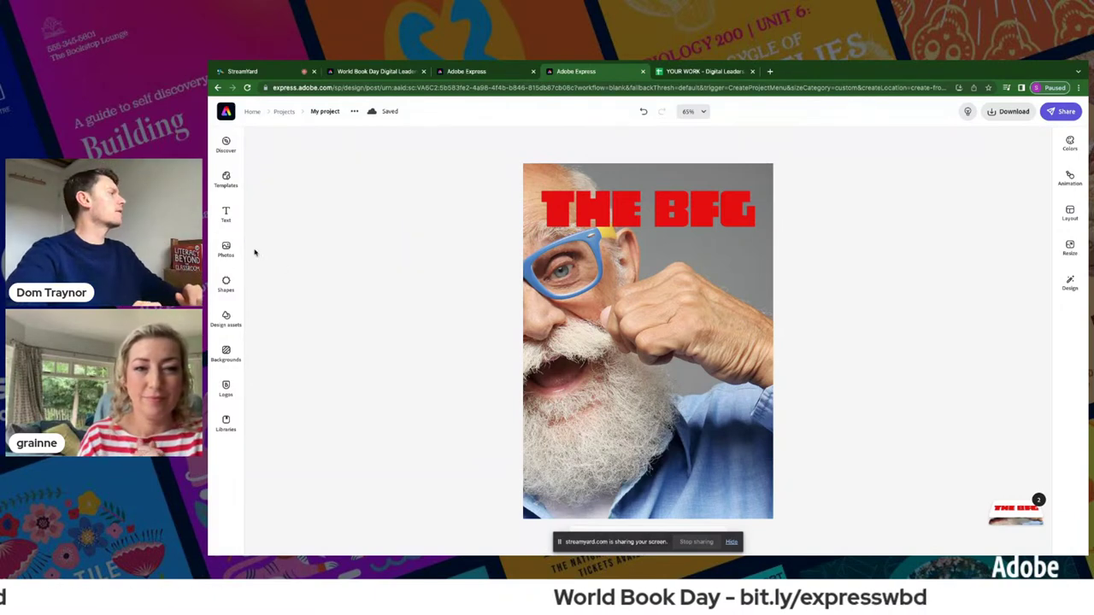
Step: Add a 'ROALD DAHL' text box, resize it, and place it just under THE BFG
click(227, 216)
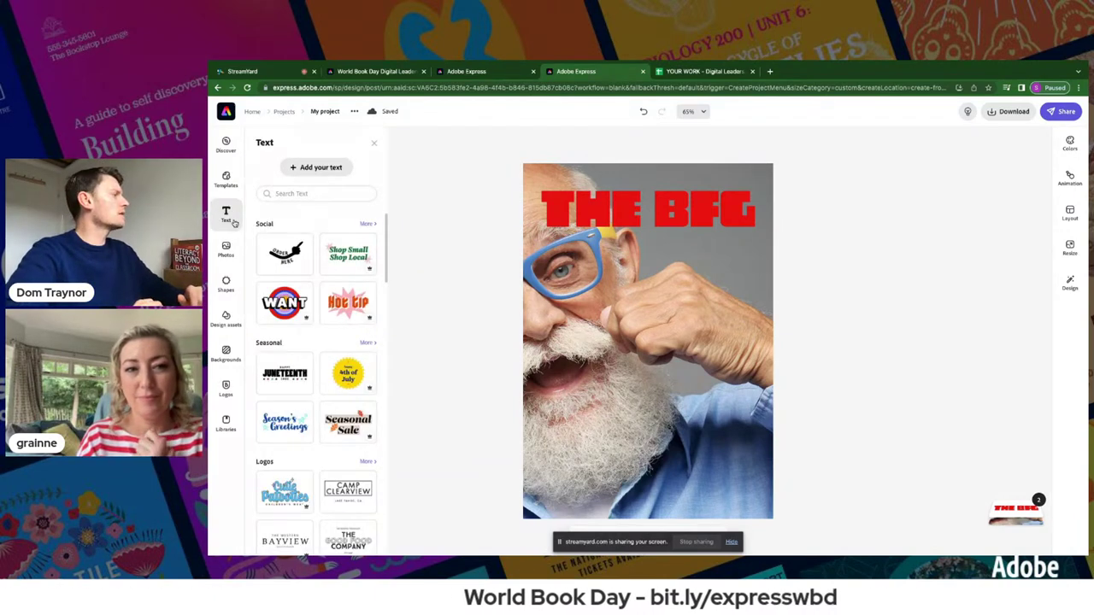
click(319, 166)
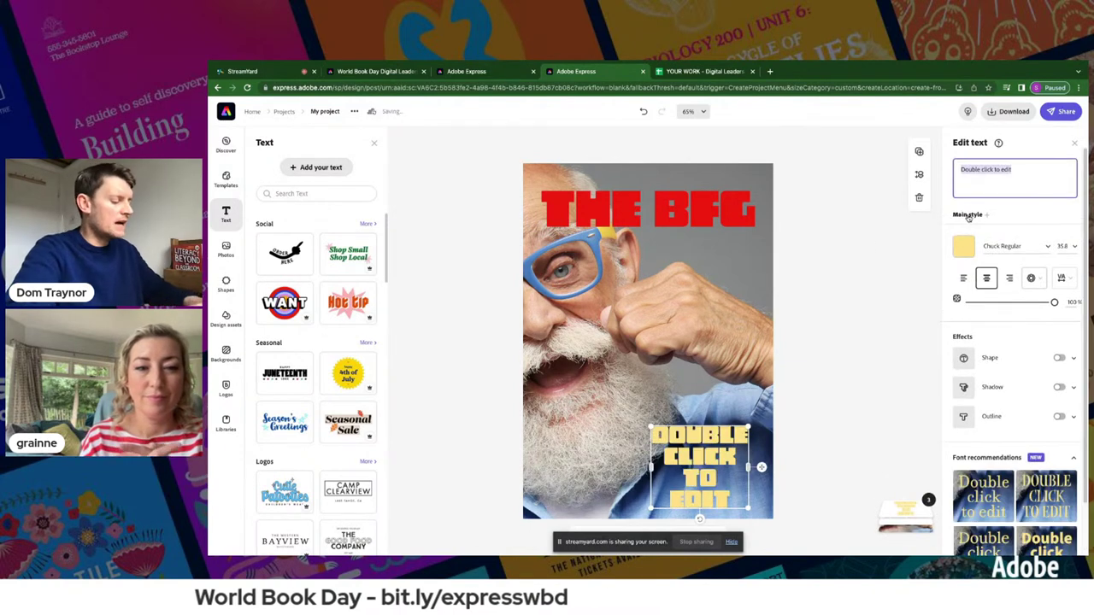
text(ROA)
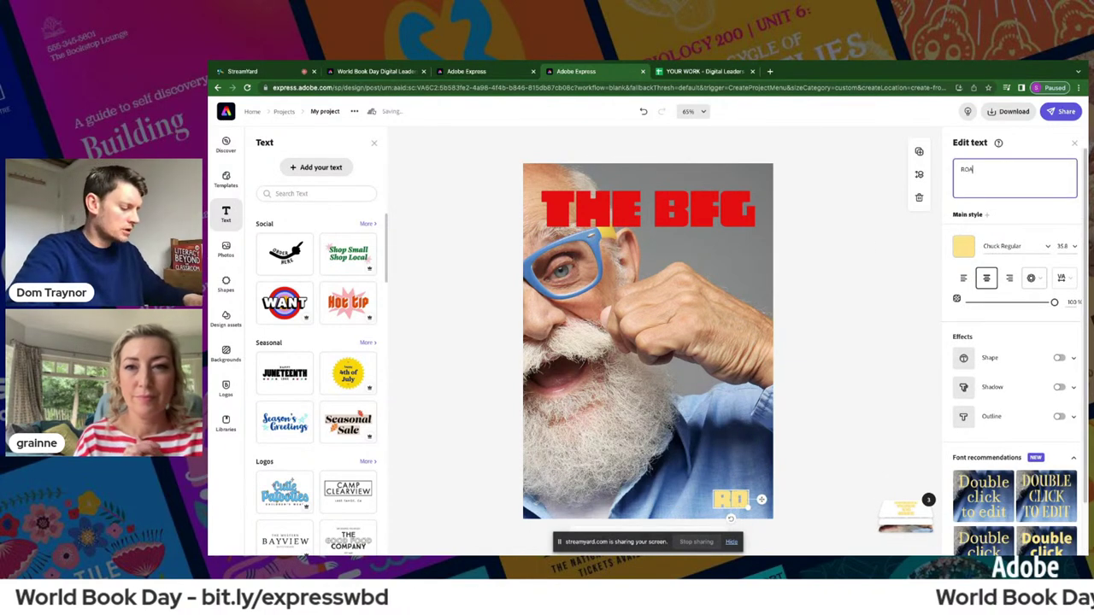
text(LD DAHL)
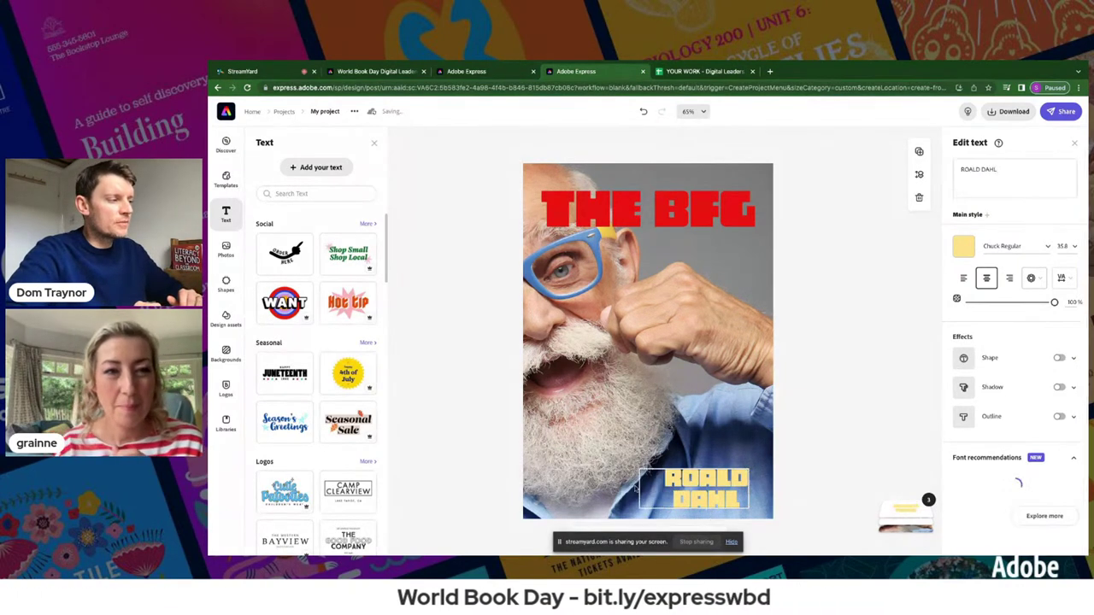
drag(663, 486, 576, 486)
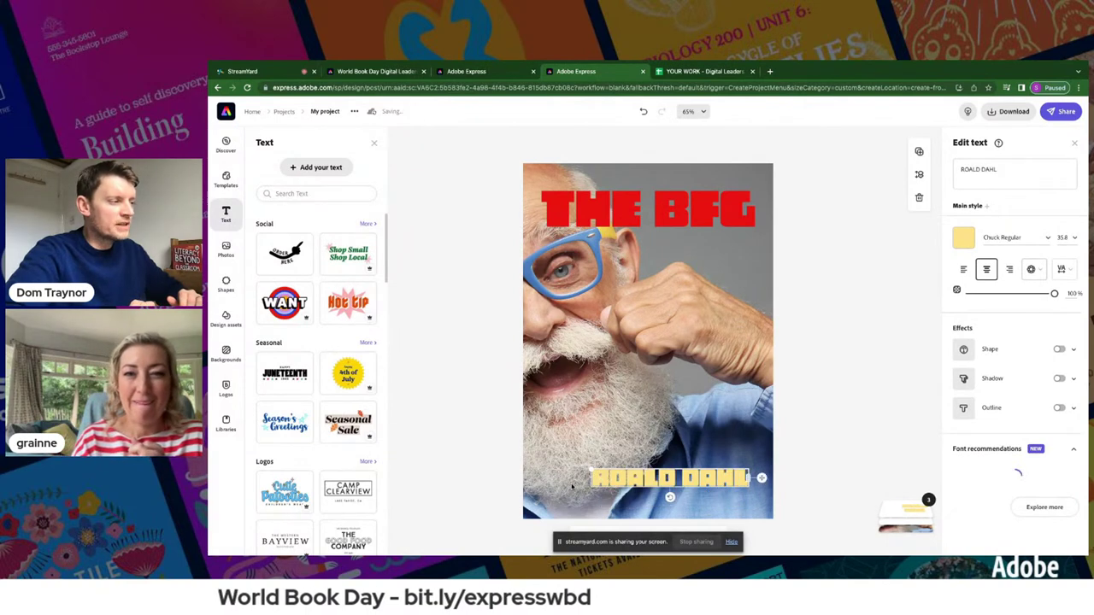
drag(589, 477, 658, 480)
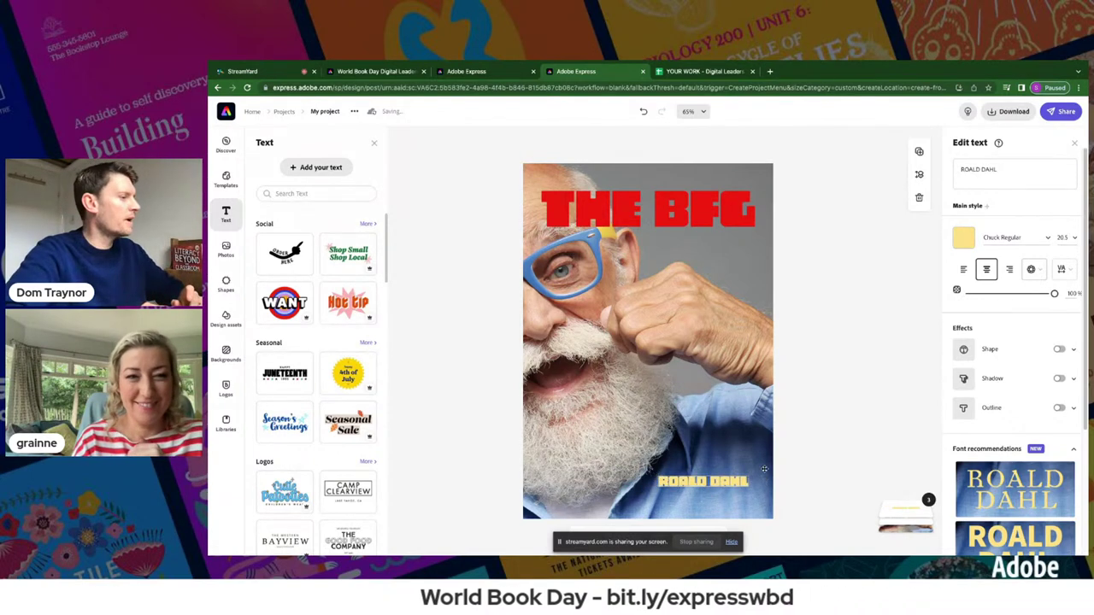
drag(764, 468, 772, 245)
Step: Make ROALD DAHL red and set it in Cheap Pine Sans
click(963, 238)
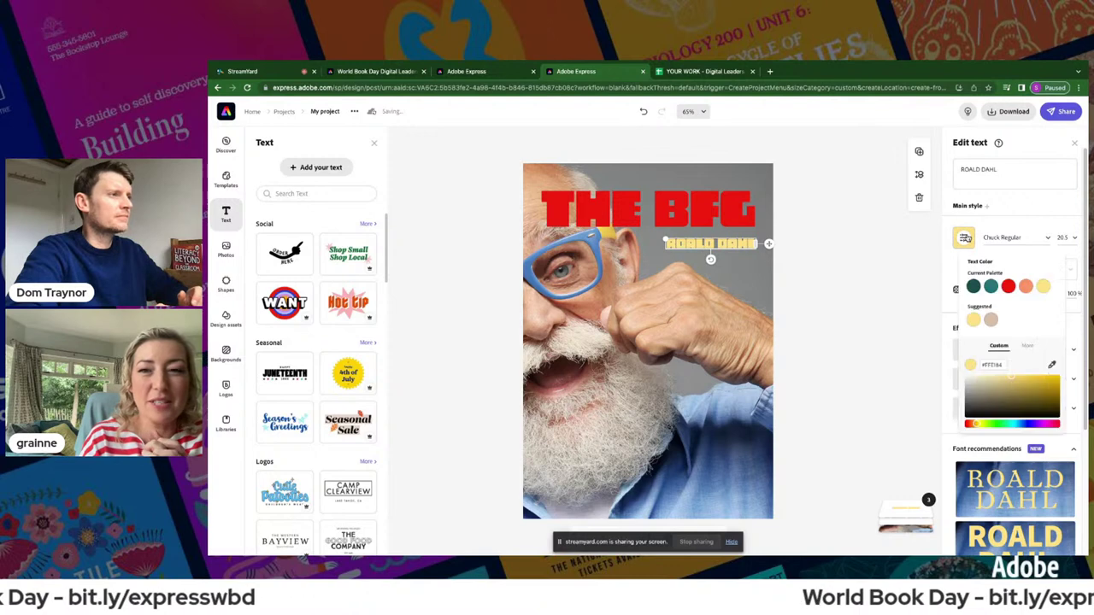
click(1008, 287)
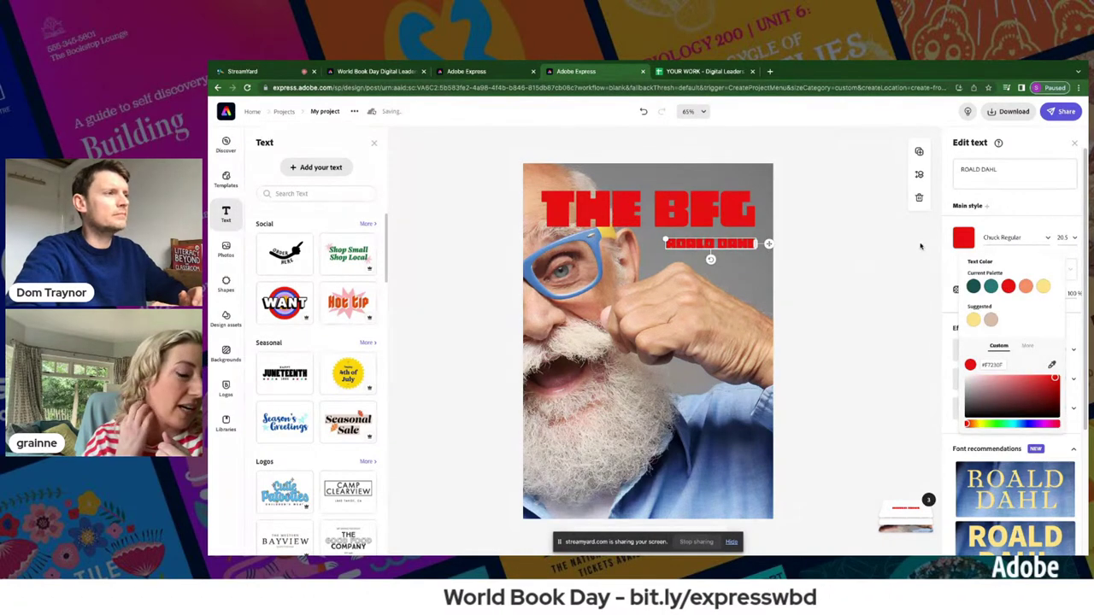
click(998, 240)
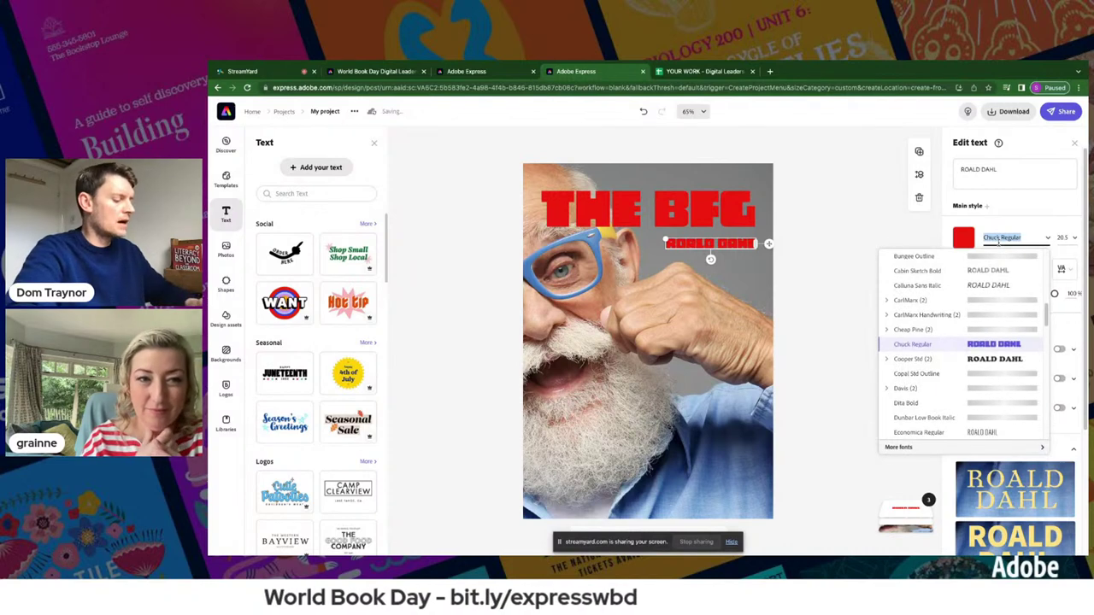
text(che)
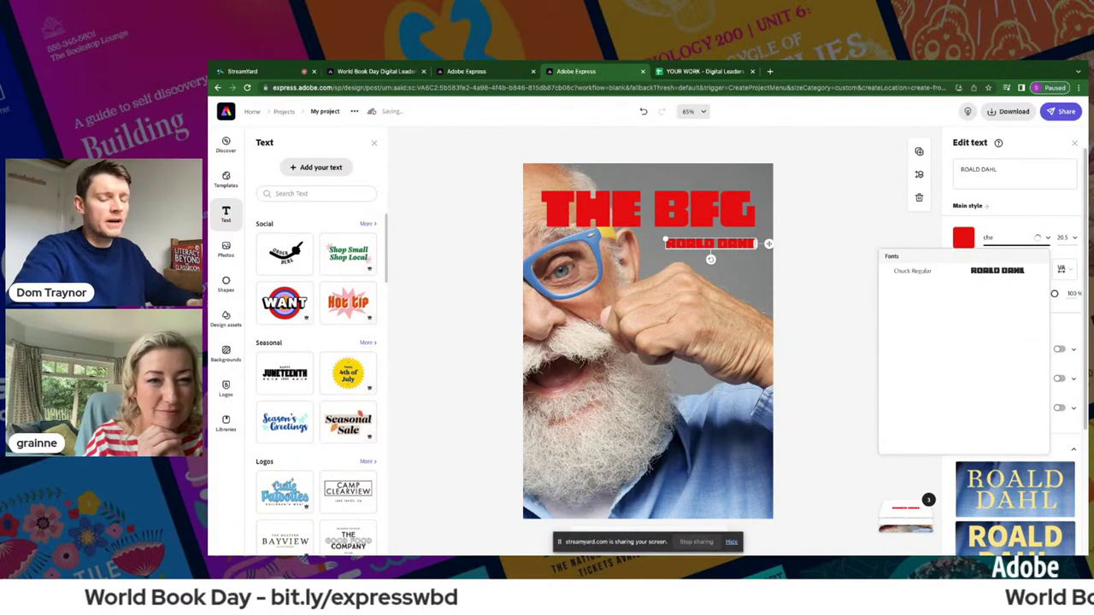
text(a)
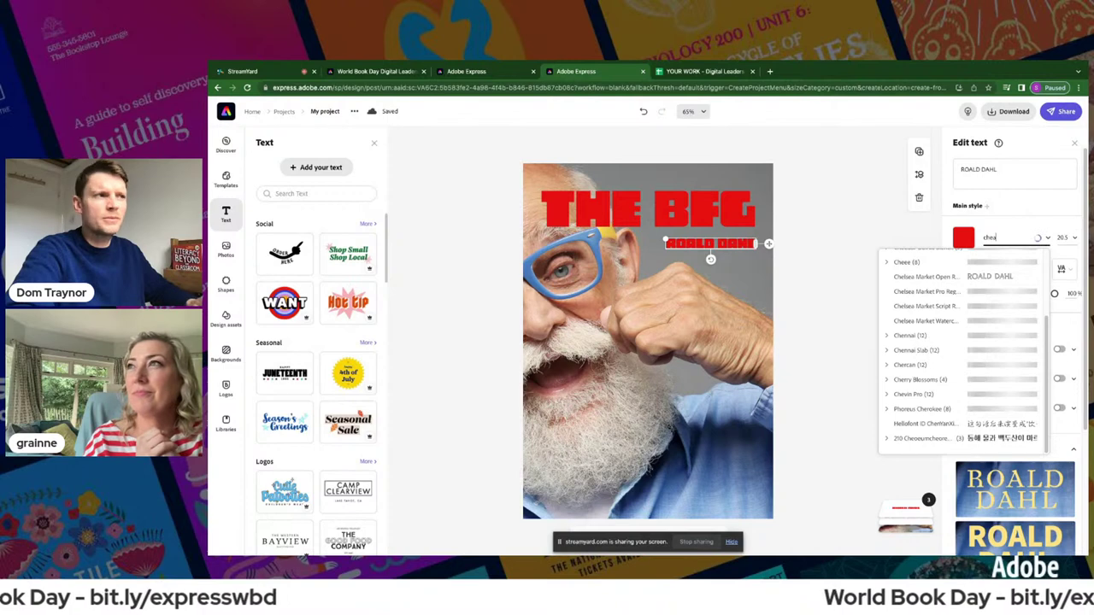
text(p)
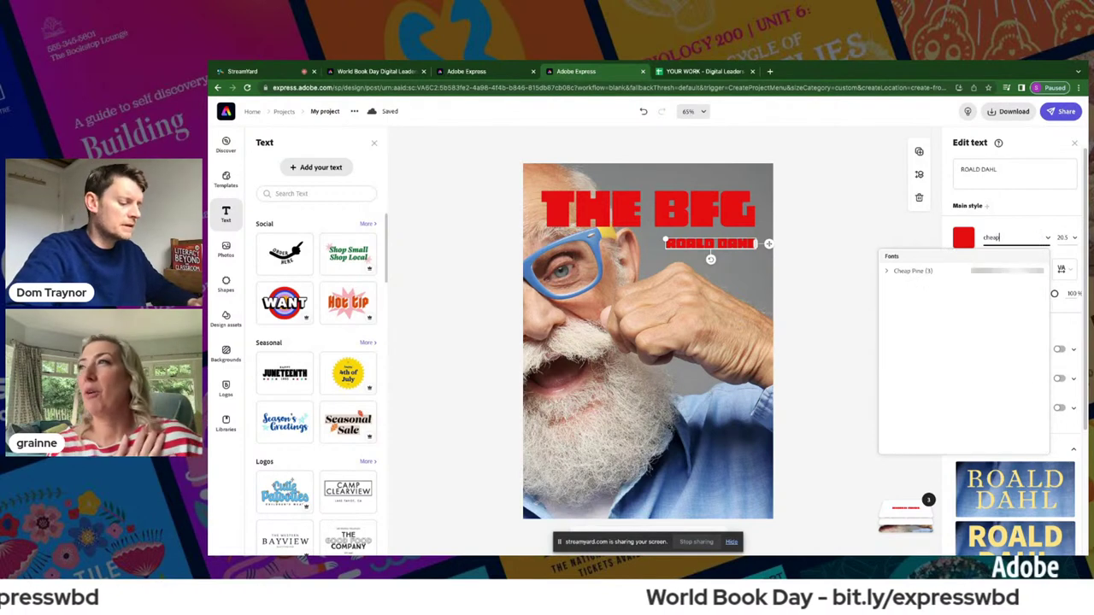
key(BackSpace)
key(BackSpace)
key(BackSpace)
key(BackSpace)
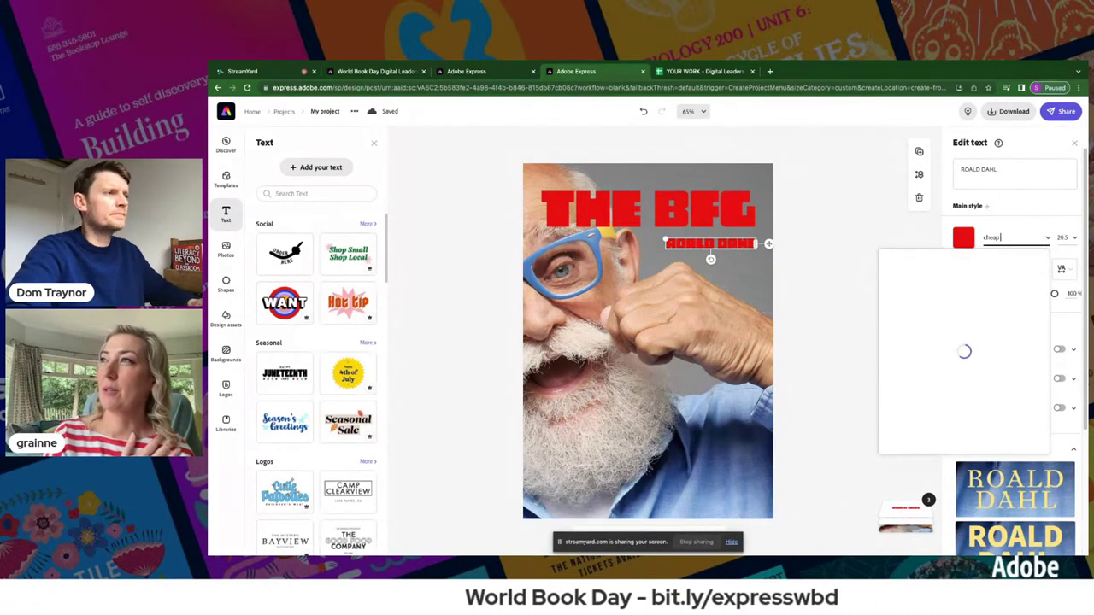
text(pine sans)
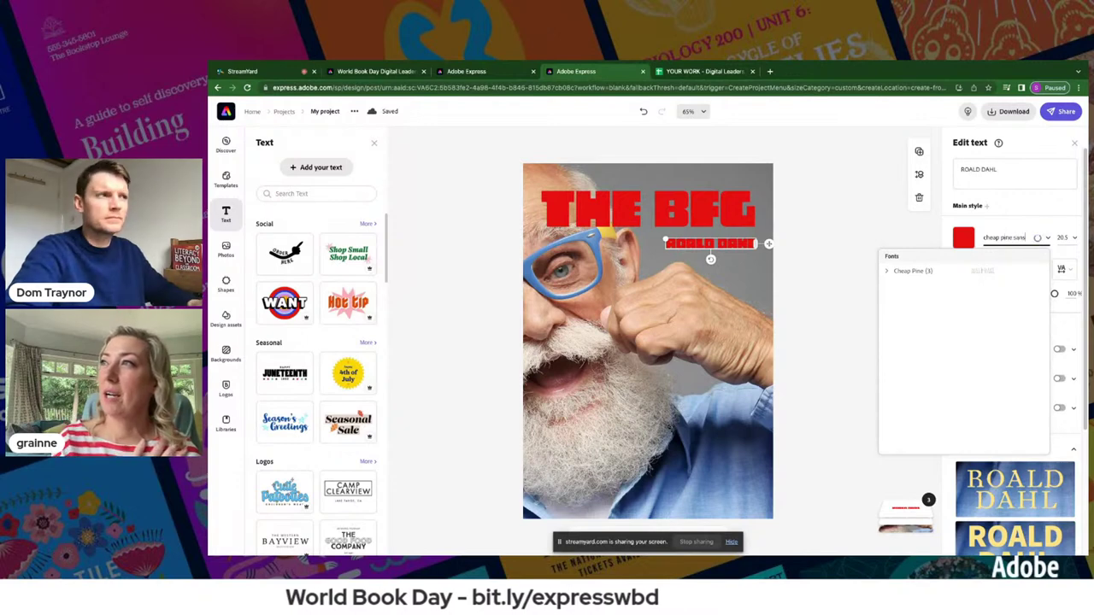
click(982, 272)
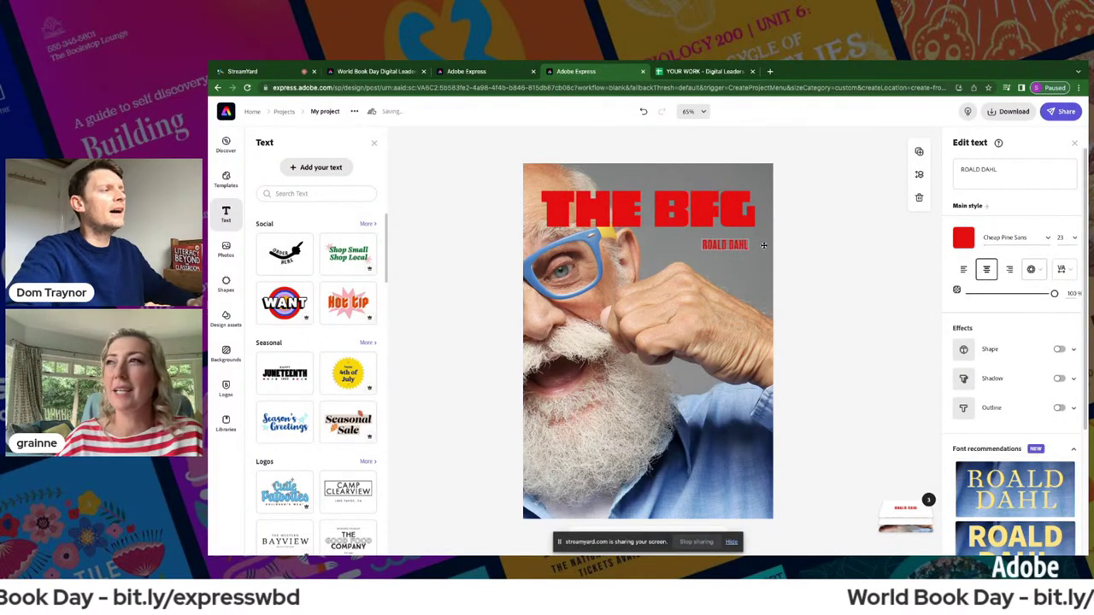
Step: Fine-tune the author name's position, checking the MASON cover's name styling for reference
drag(763, 245, 770, 245)
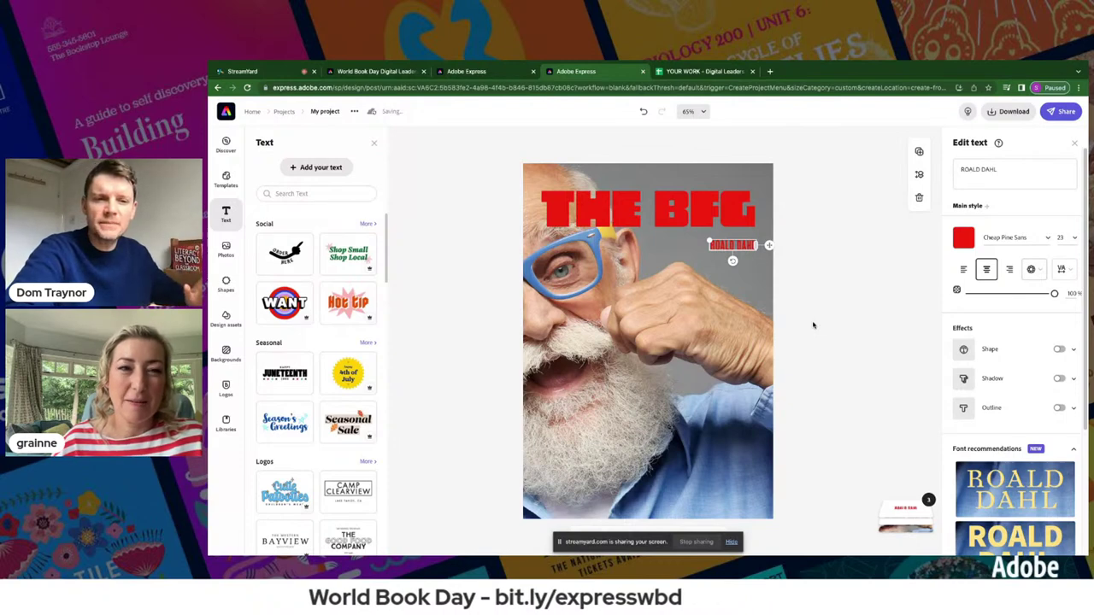
click(812, 325)
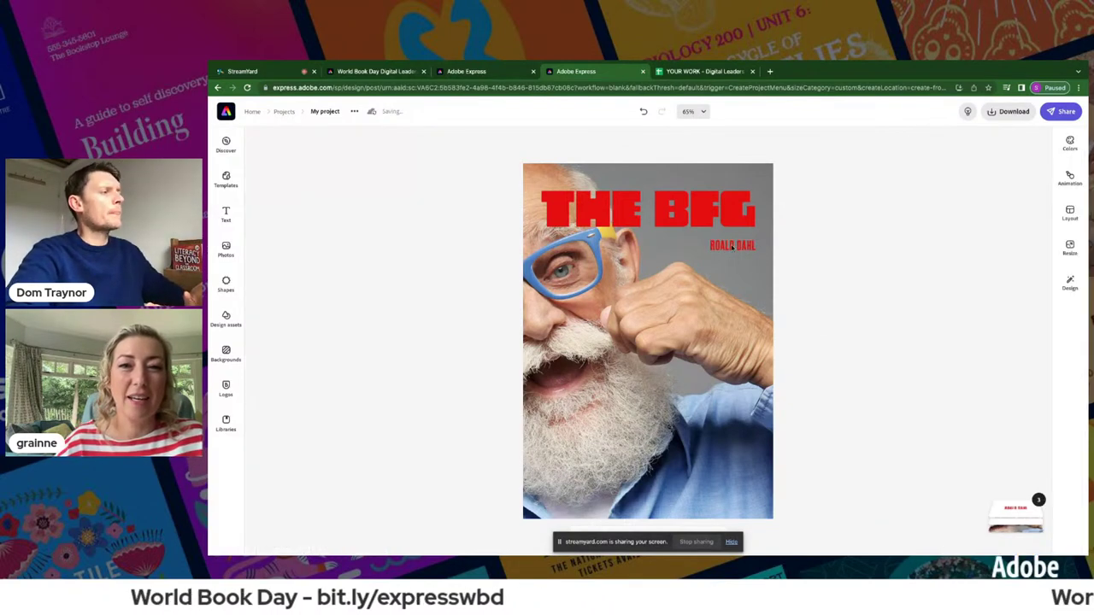
drag(731, 245, 732, 241)
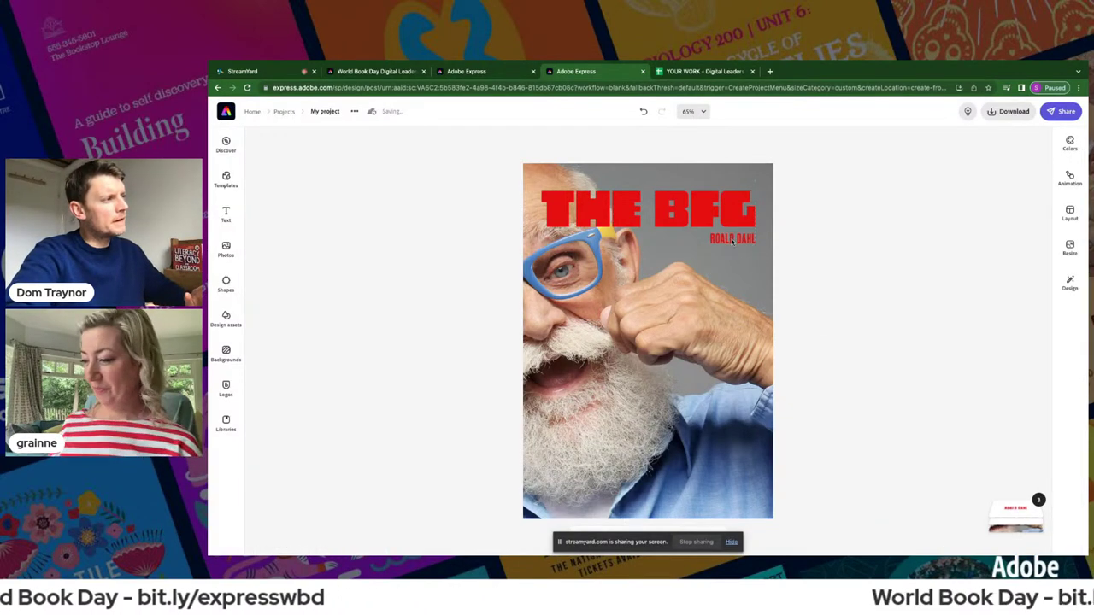
click(732, 242)
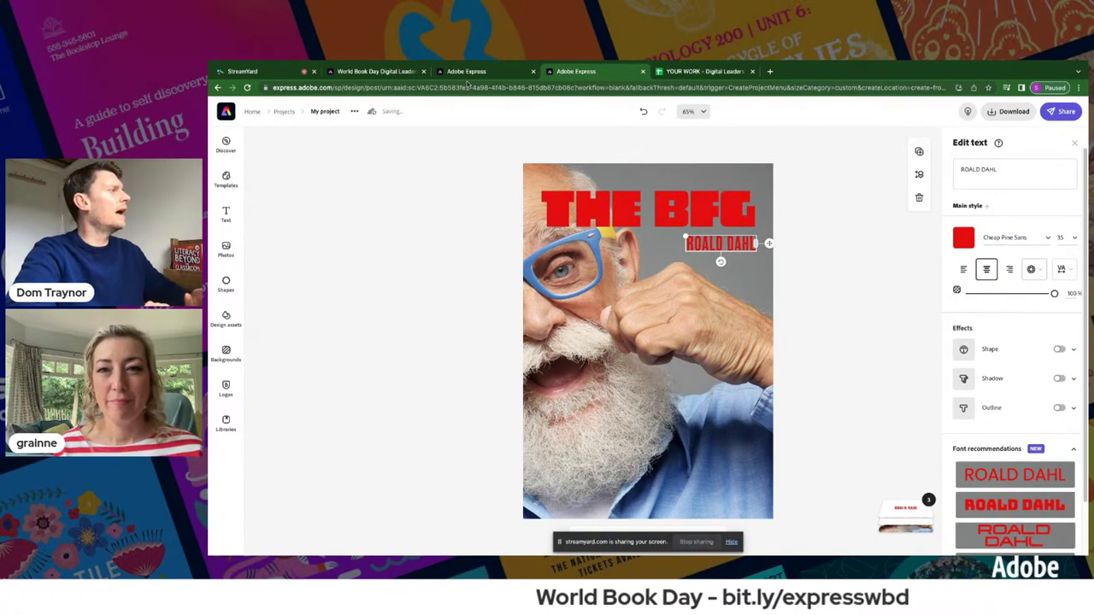
click(465, 72)
click(730, 249)
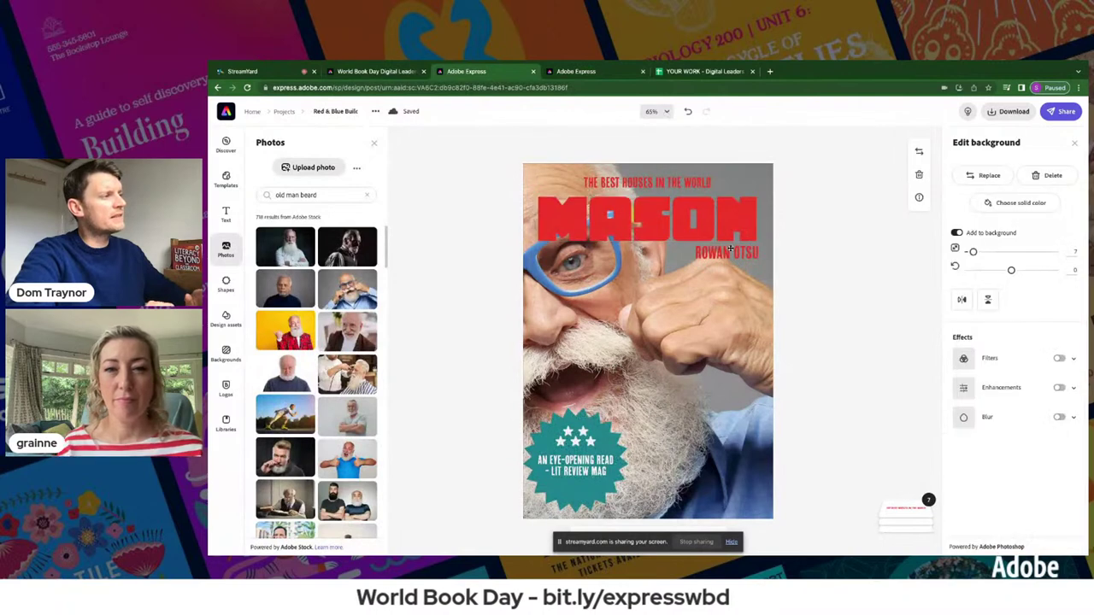
click(726, 253)
click(576, 74)
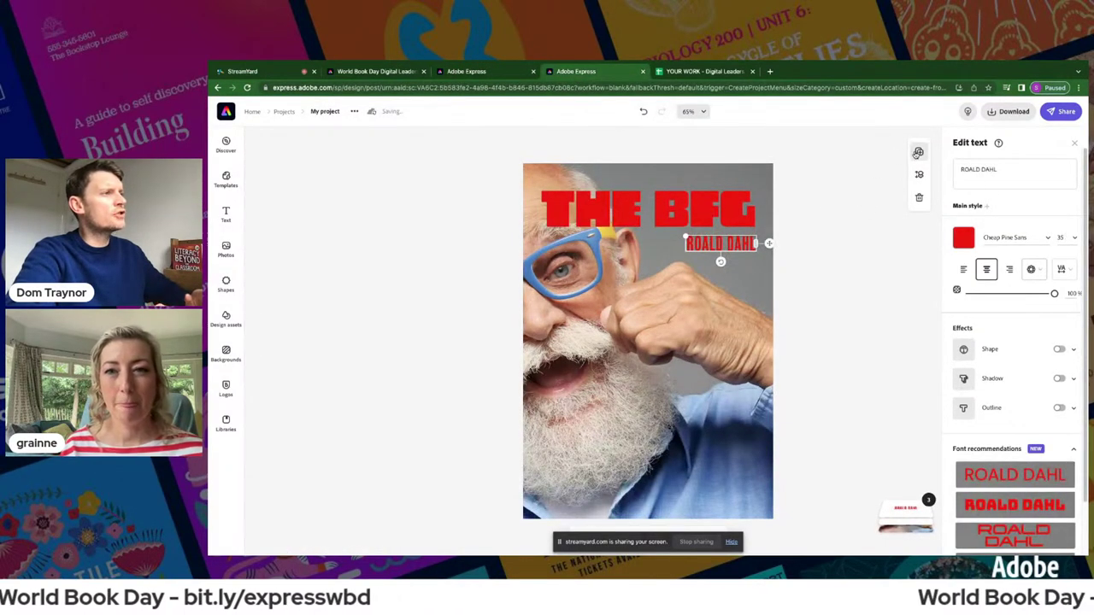
Step: Adjust the ROALD DAHL box width and paste a duplicate of it
drag(757, 245, 688, 179)
key(ctrl+c)
key(ctrl+v)
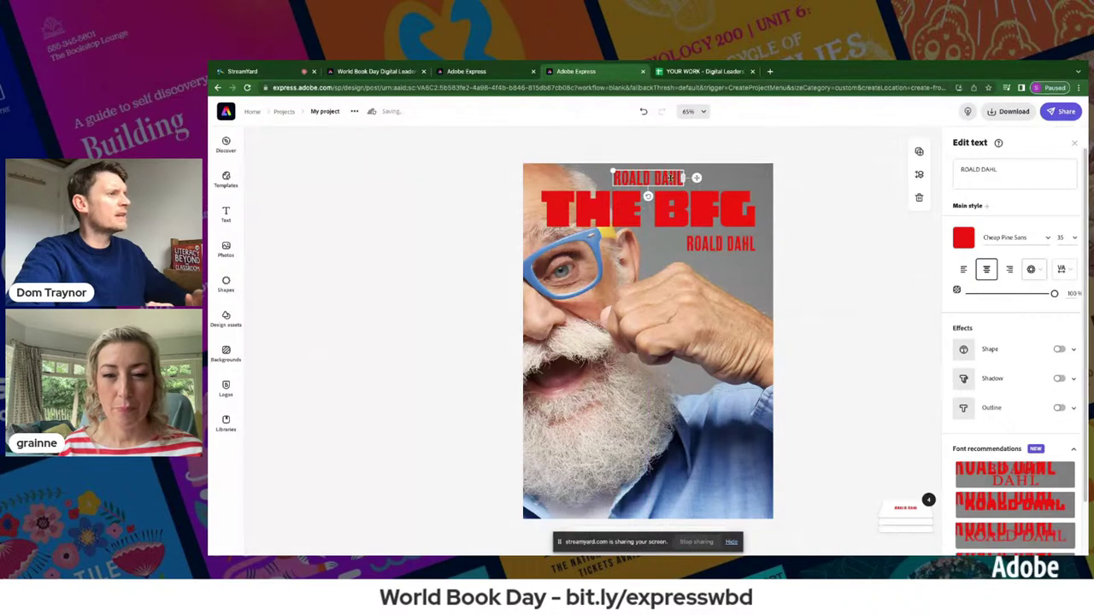
Step: Retype the duplicate as 'THE WONDERFUL TALE OF', shrink it, and centre it above the title
click(980, 169)
text(THE)
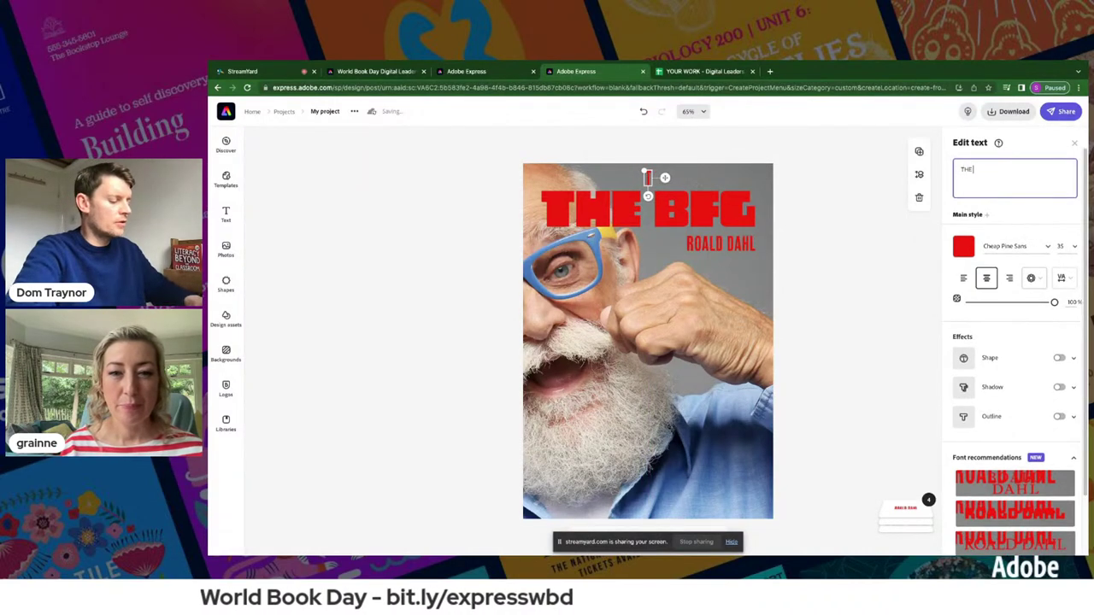
text( WONDERFUL TALE OF)
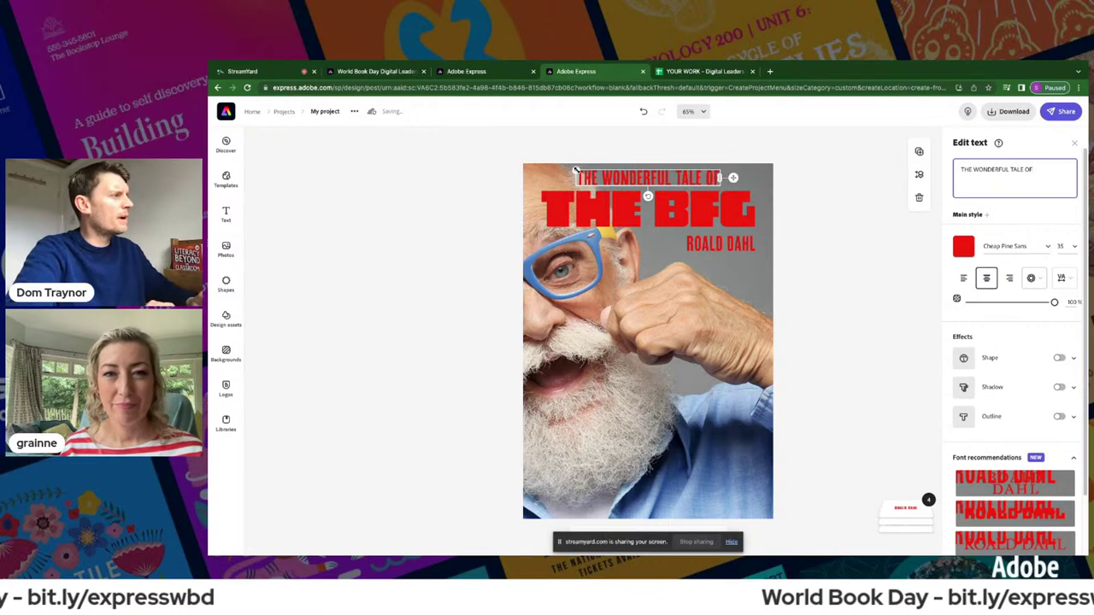
drag(588, 174, 725, 176)
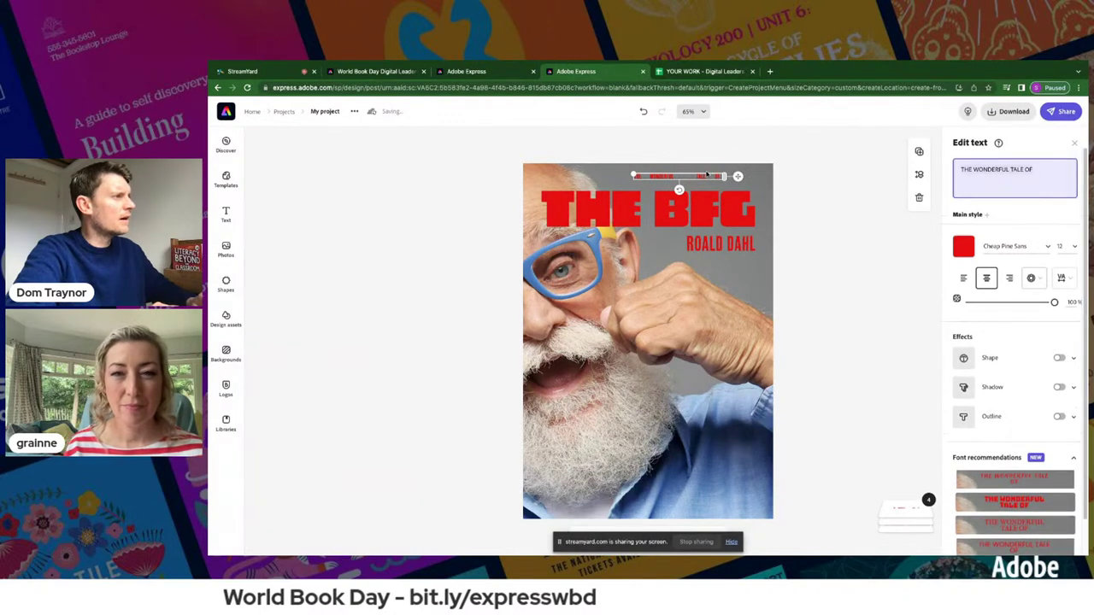
drag(710, 175, 707, 176)
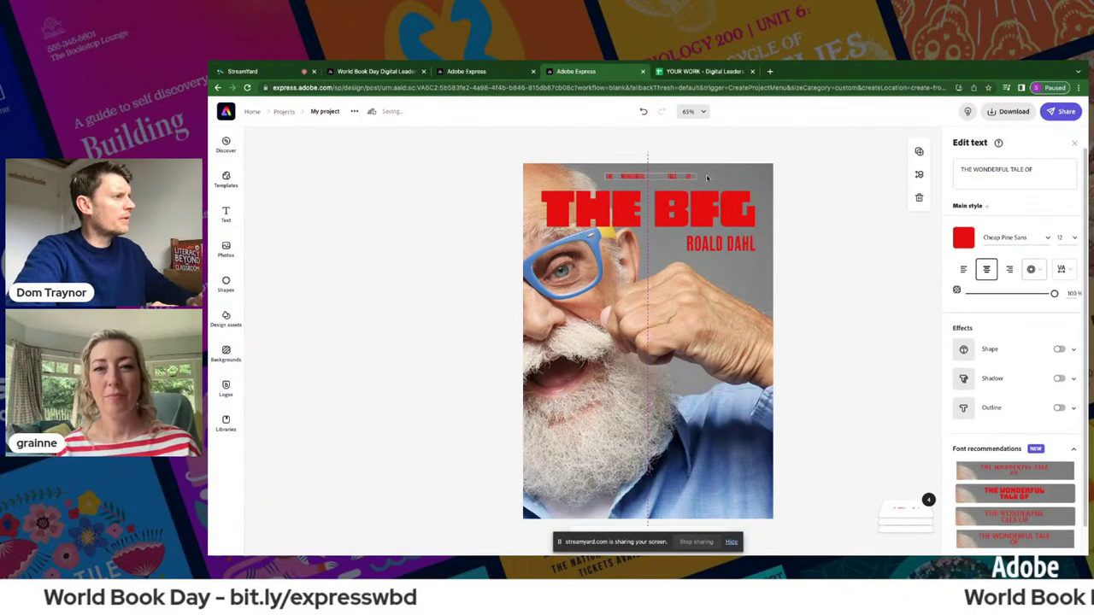
drag(604, 176, 697, 179)
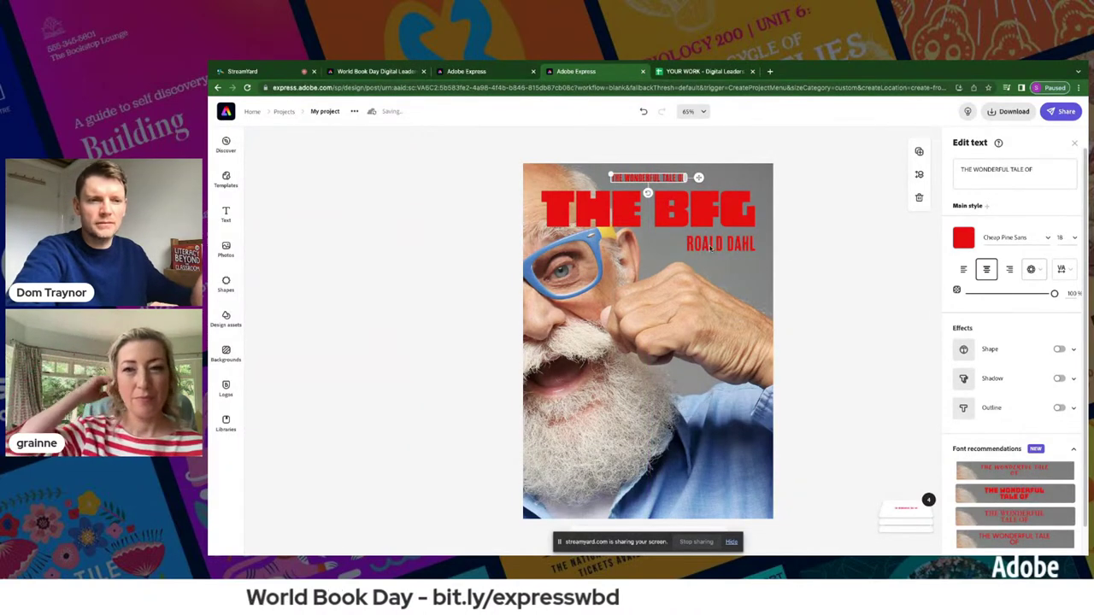
click(840, 317)
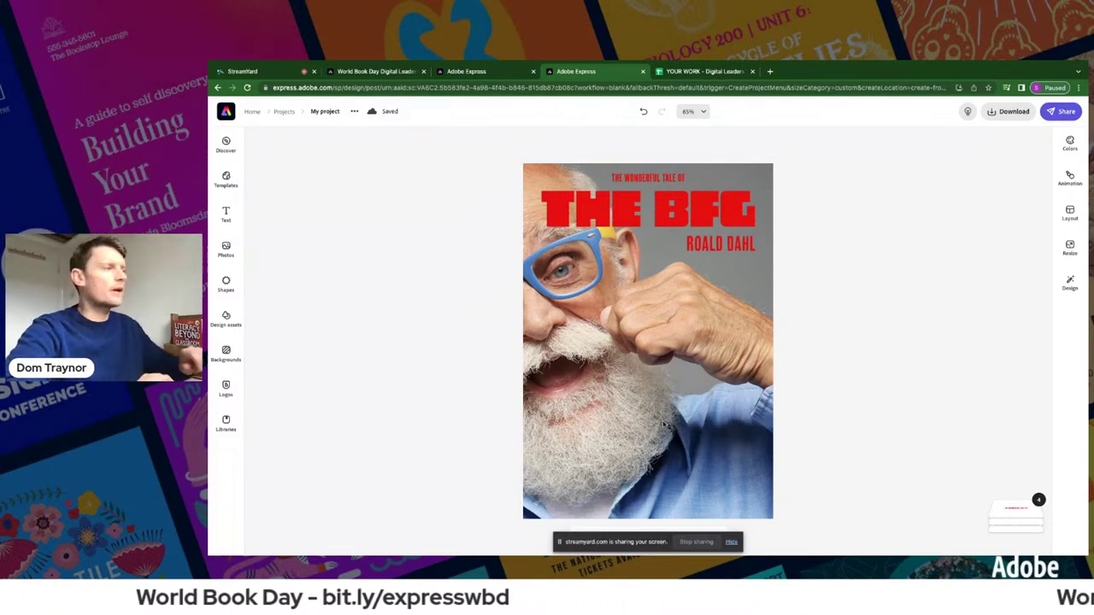
click(699, 327)
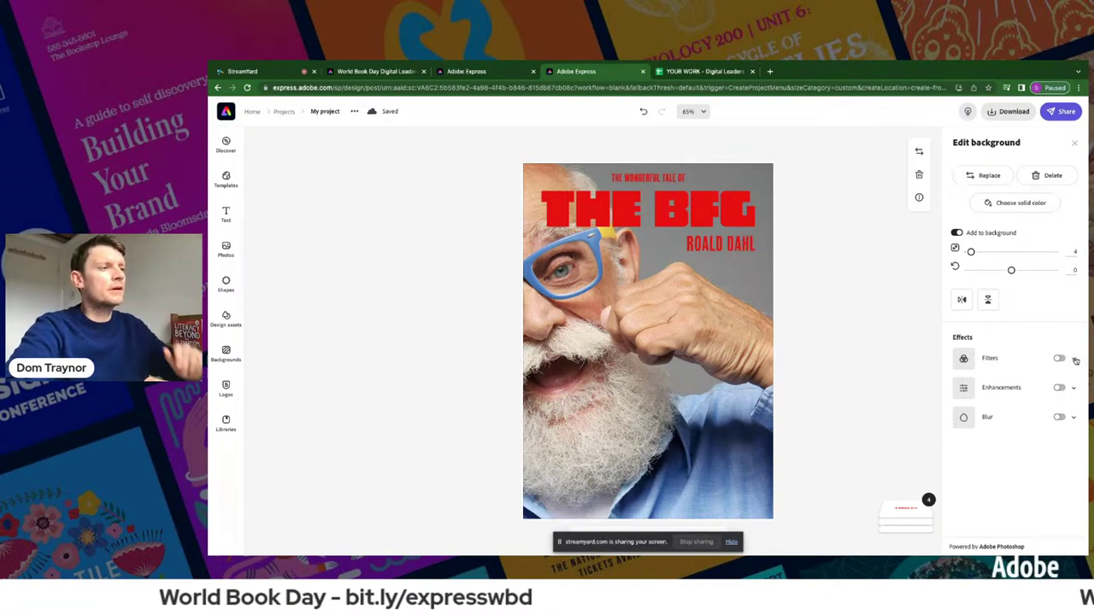
Step: Try the Multiply and Darken filters on the background photo, then turn filters off
click(1074, 359)
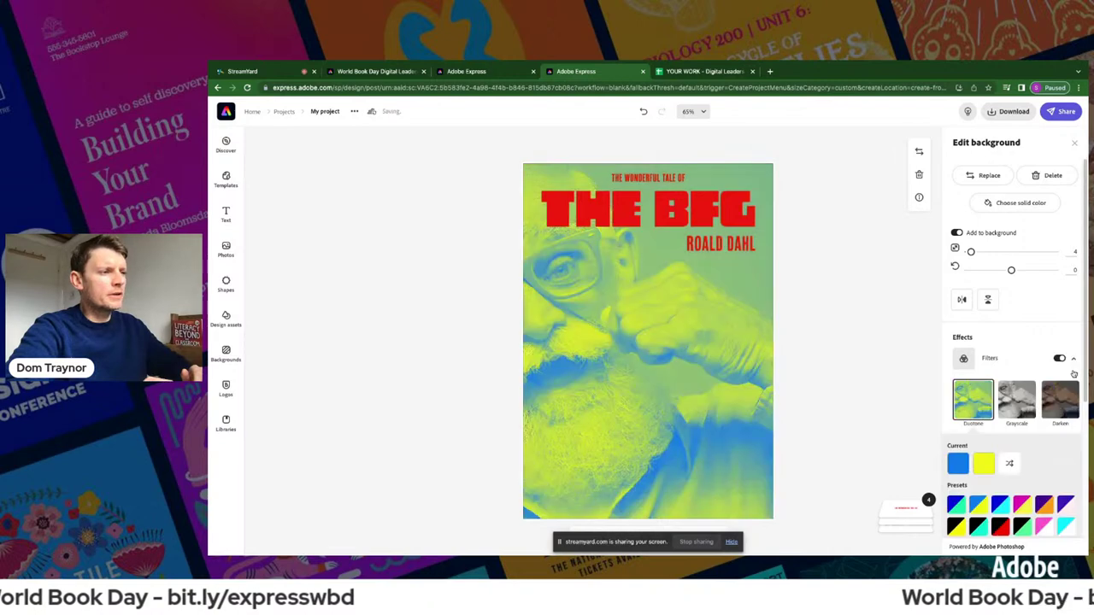
scroll(1062, 411, down, 1)
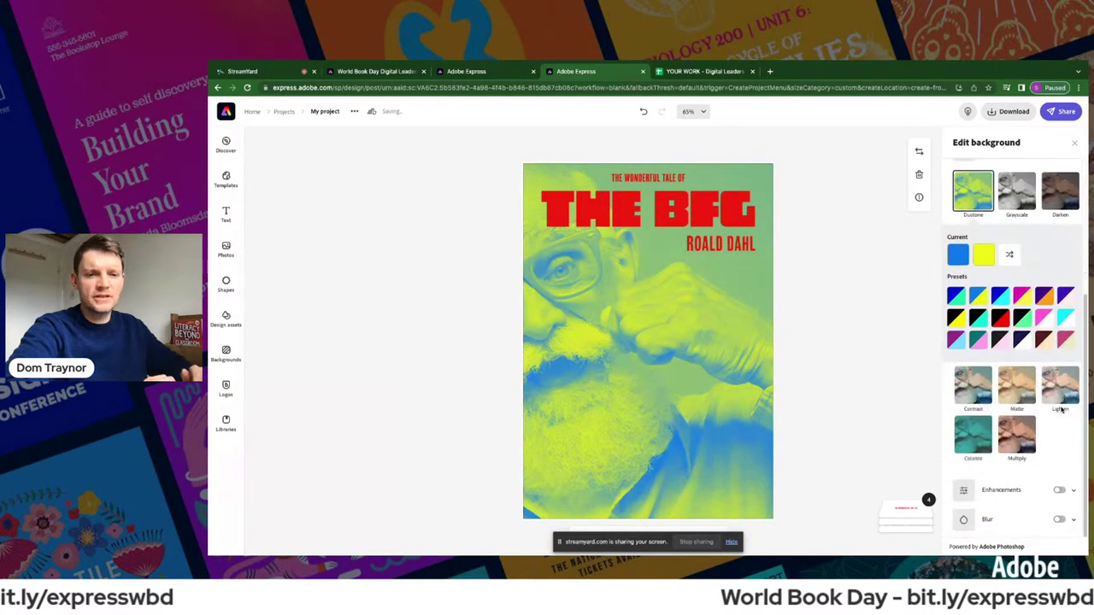
click(1013, 438)
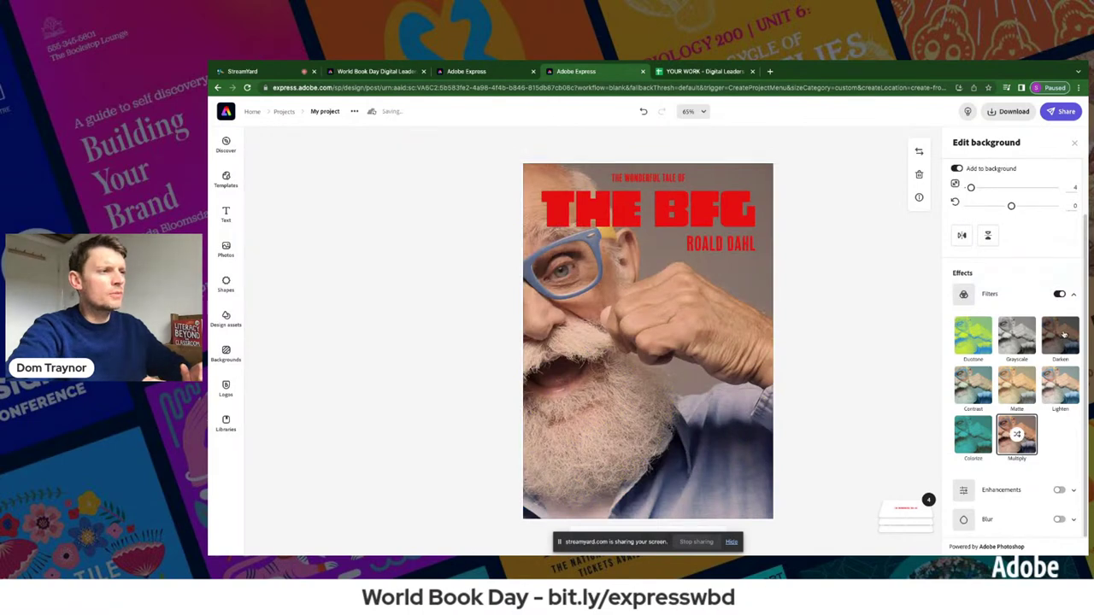
click(1062, 335)
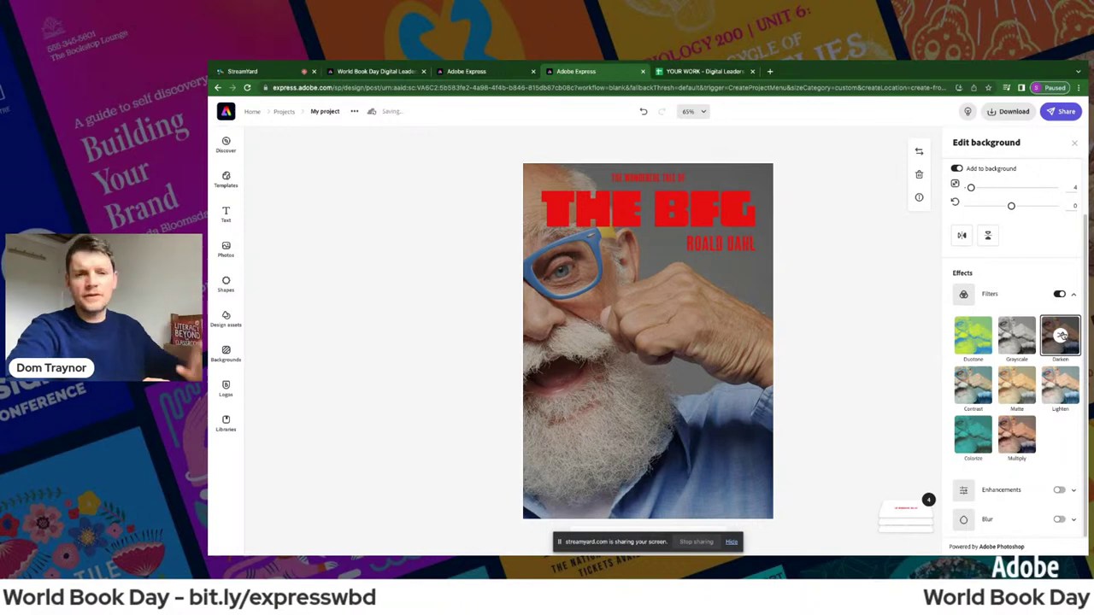
click(1014, 435)
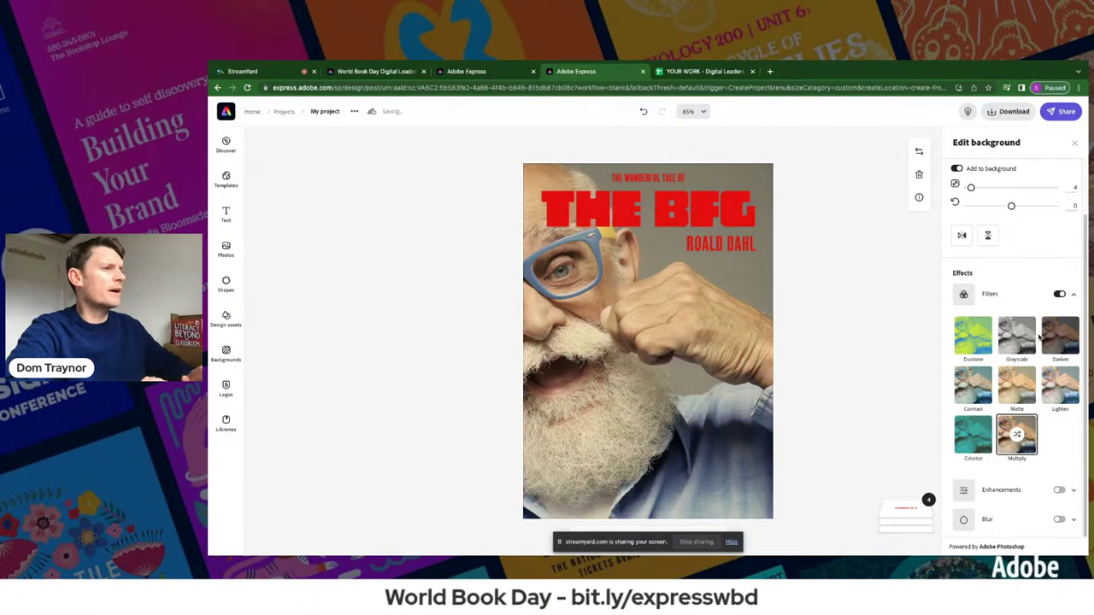
click(1058, 295)
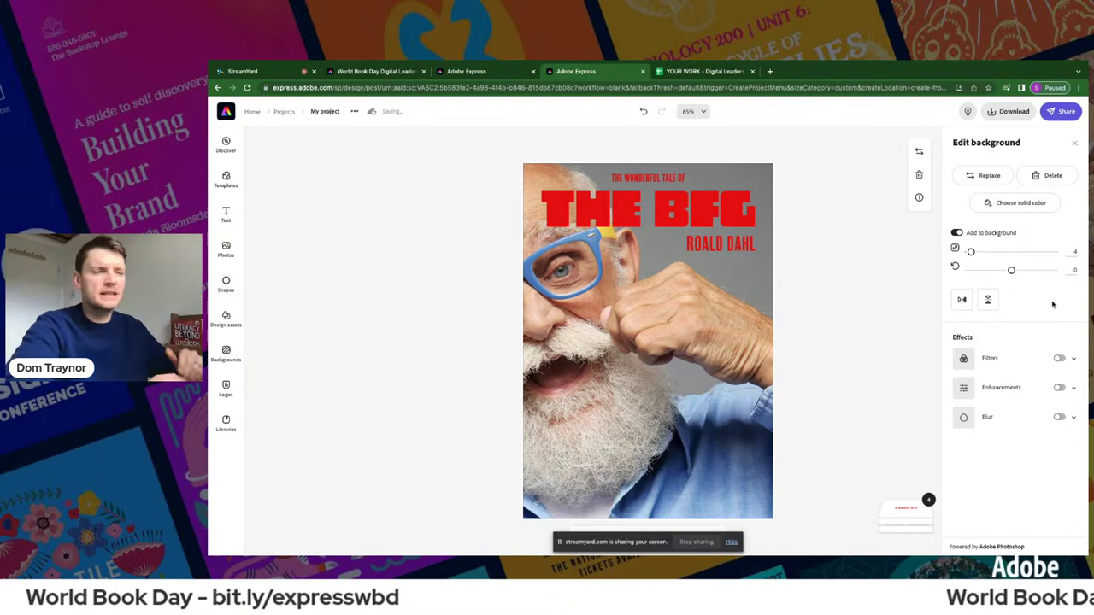
Step: Enhance the BFG photo with contrast -2 and brightness -33, then go to the MASON cover
click(1074, 389)
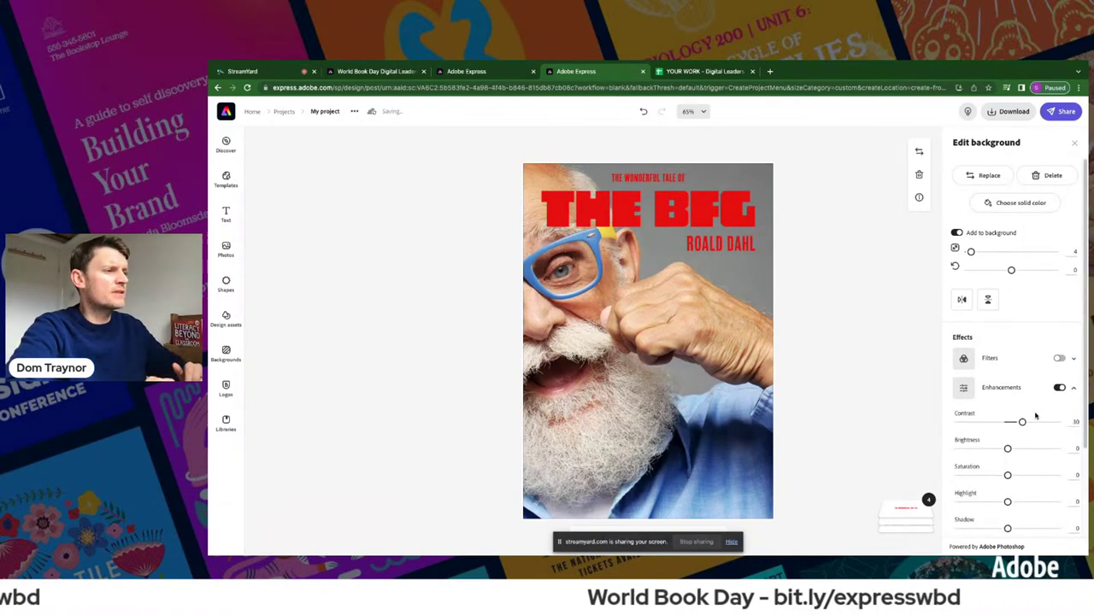
drag(1022, 423, 993, 449)
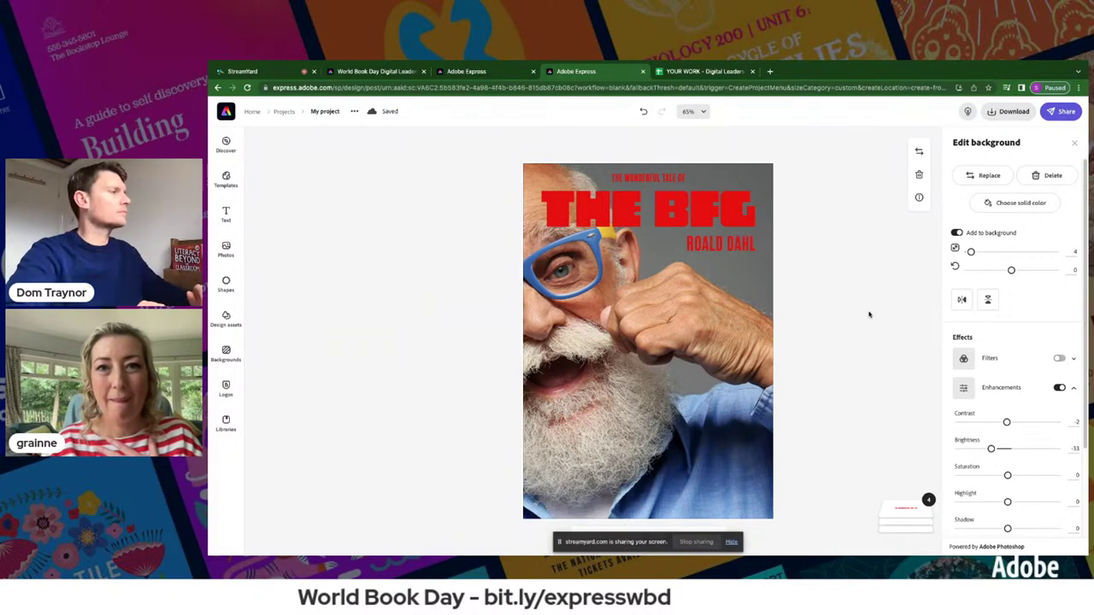
click(479, 72)
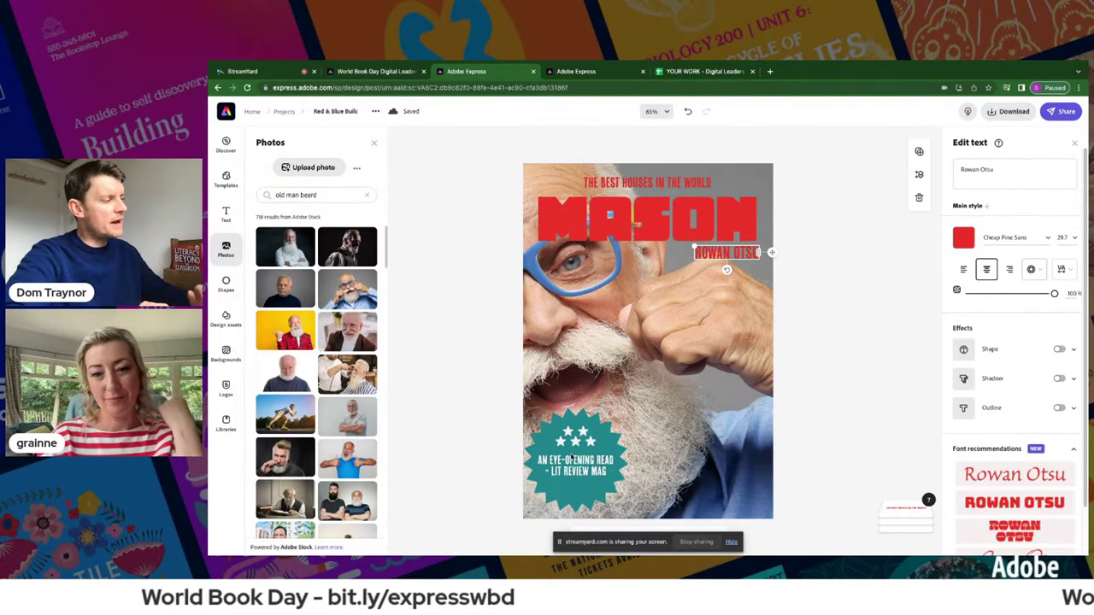
click(553, 441)
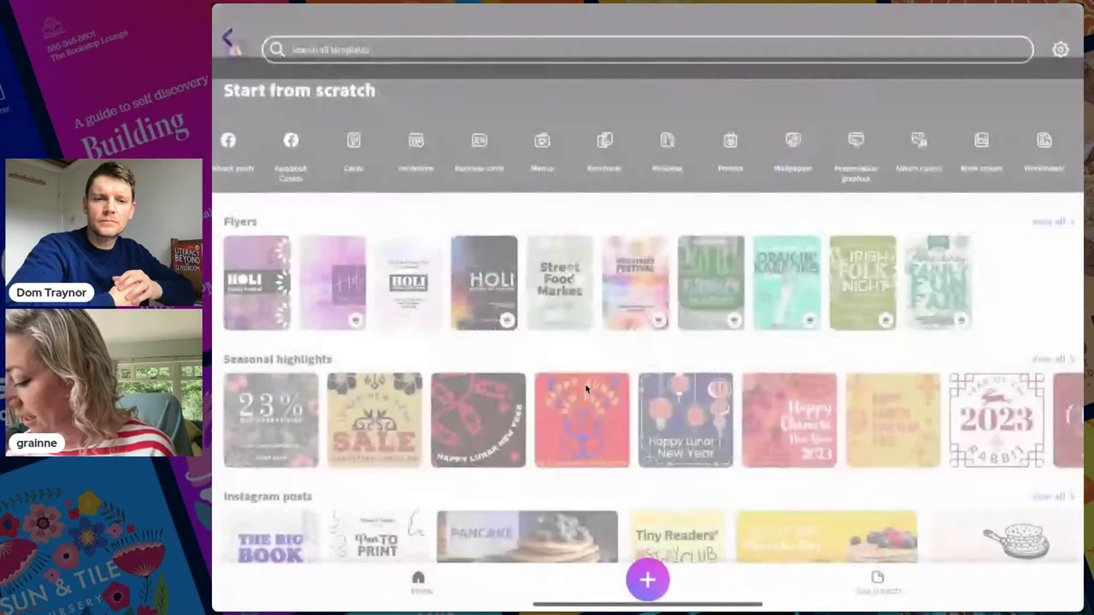
Step: Browse the Book covers templates and preview the 'A Massive Tomato' cover
scroll(586, 389, down, 5)
scroll(587, 389, down, 4)
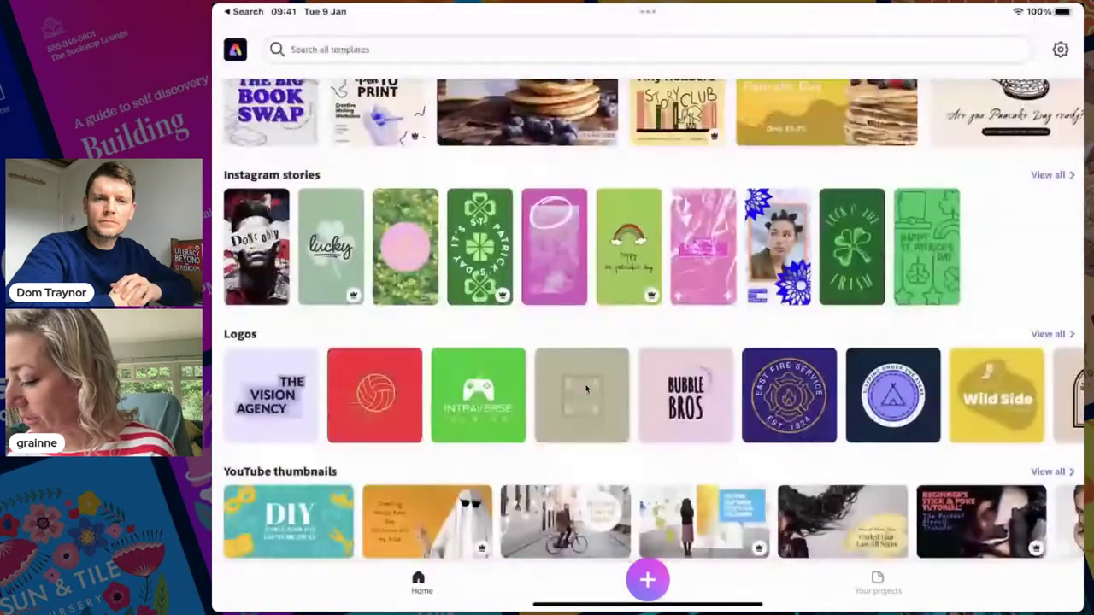
scroll(586, 388, down, 5)
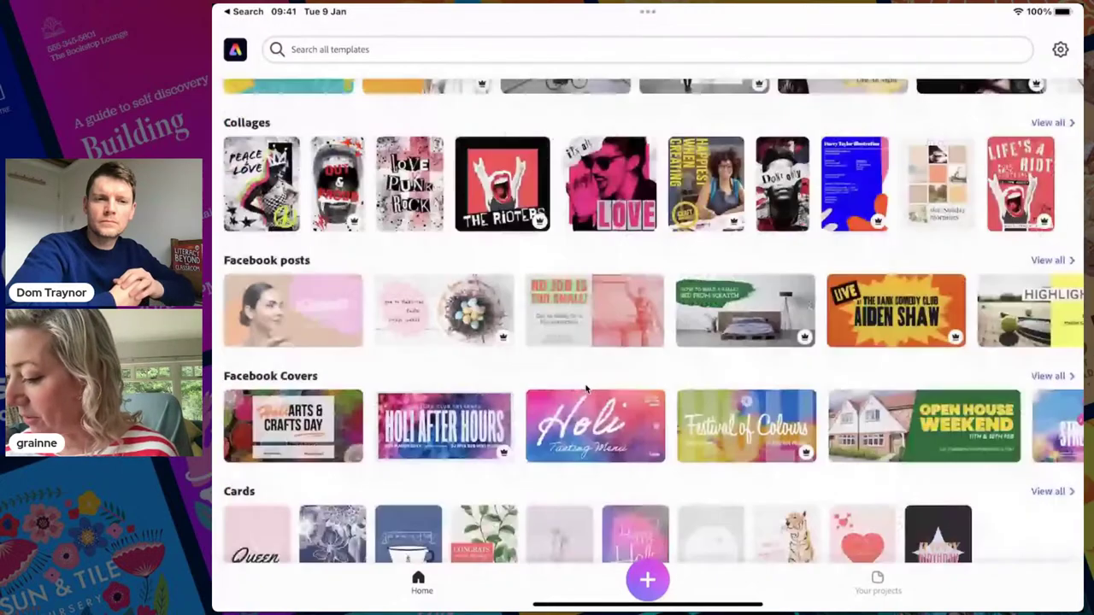
scroll(586, 389, down, 10)
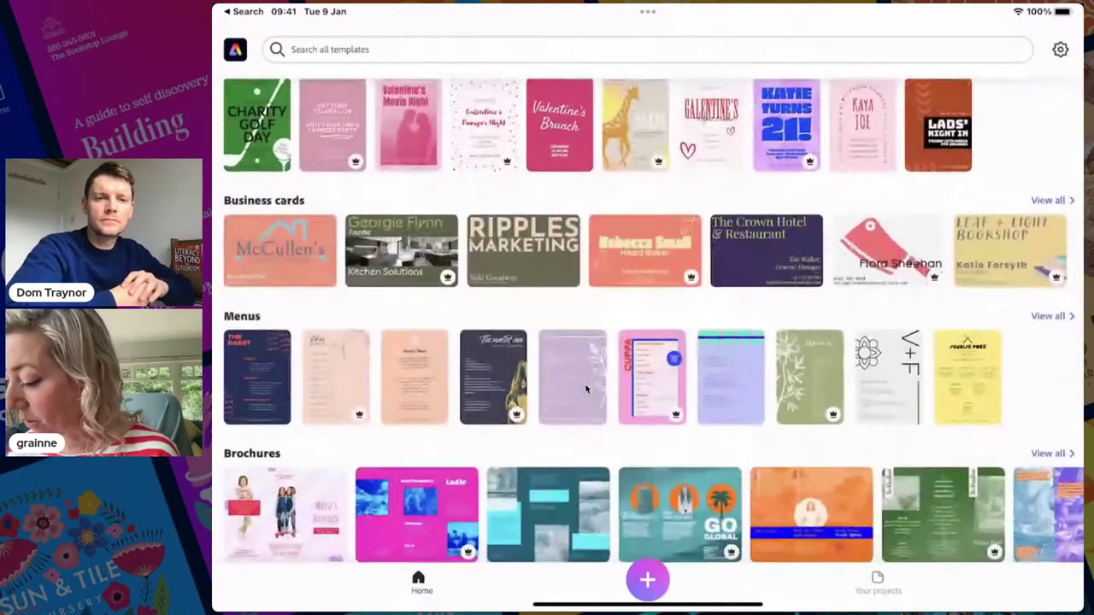
scroll(586, 389, down, 9)
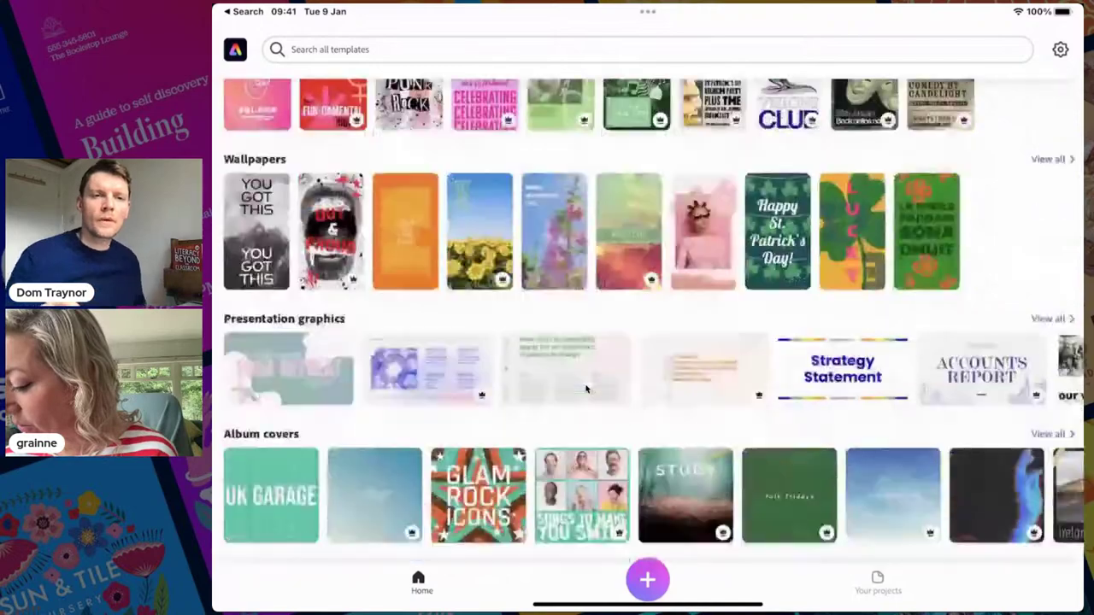
scroll(586, 389, down, 2)
scroll(586, 389, up, 2)
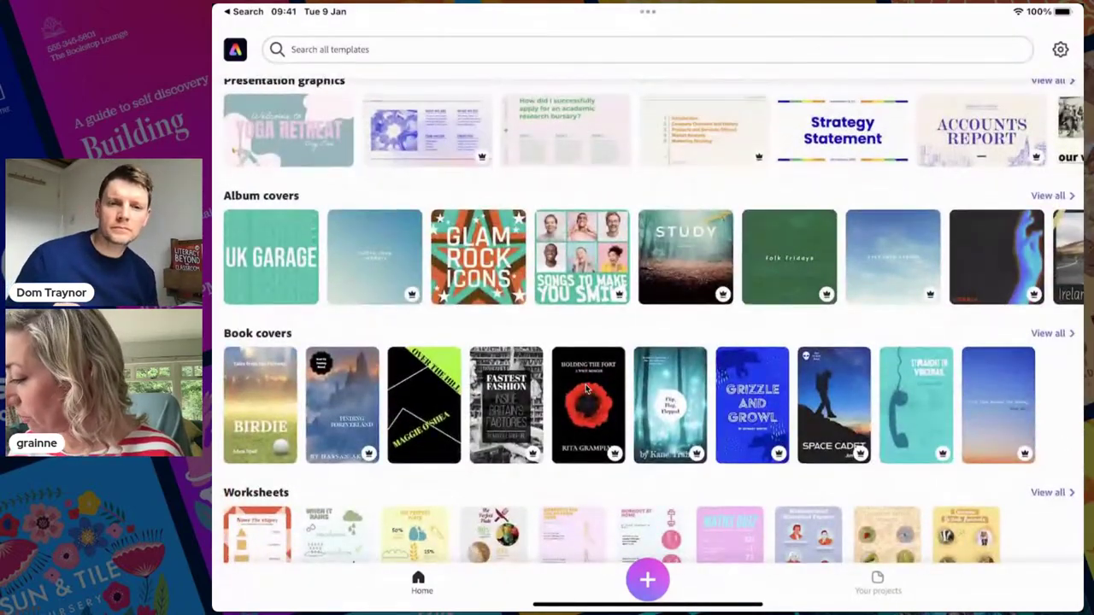
click(586, 389)
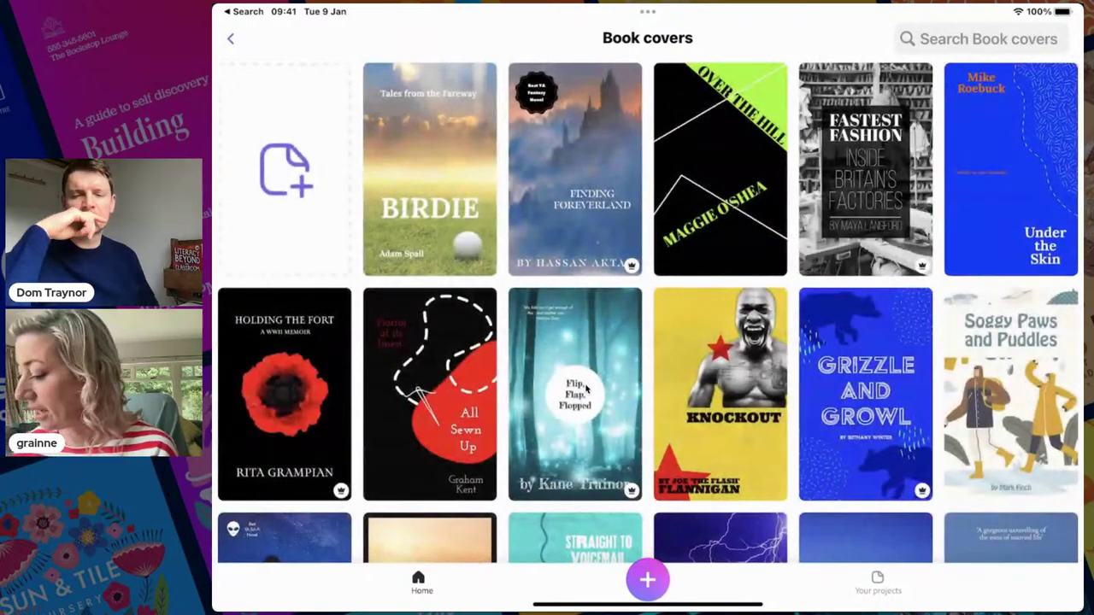
scroll(586, 389, down, 2)
scroll(587, 388, down, 10)
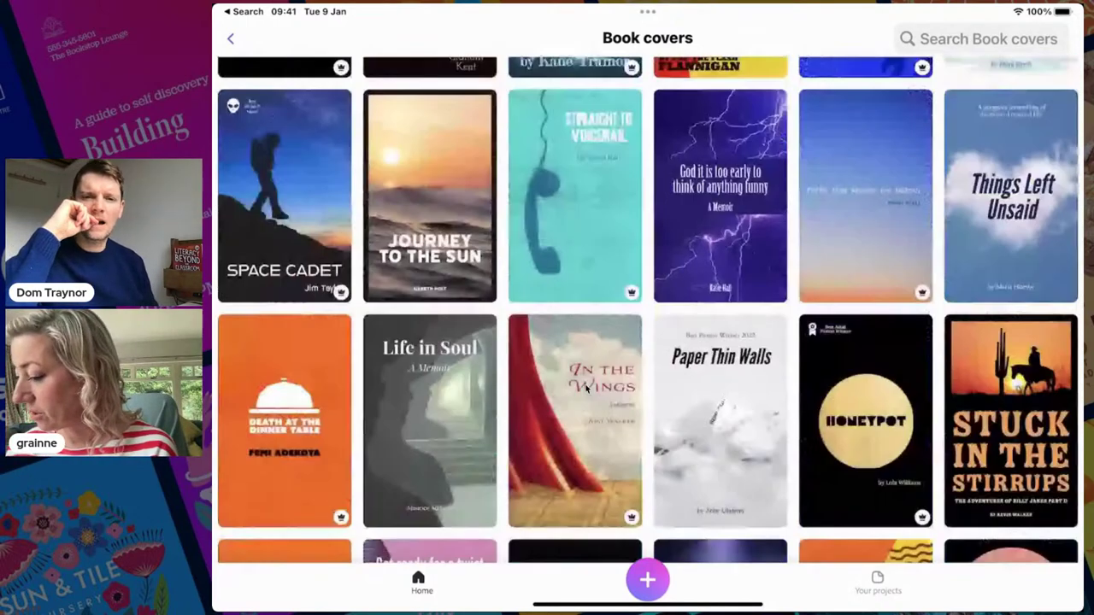
scroll(586, 389, down, 8)
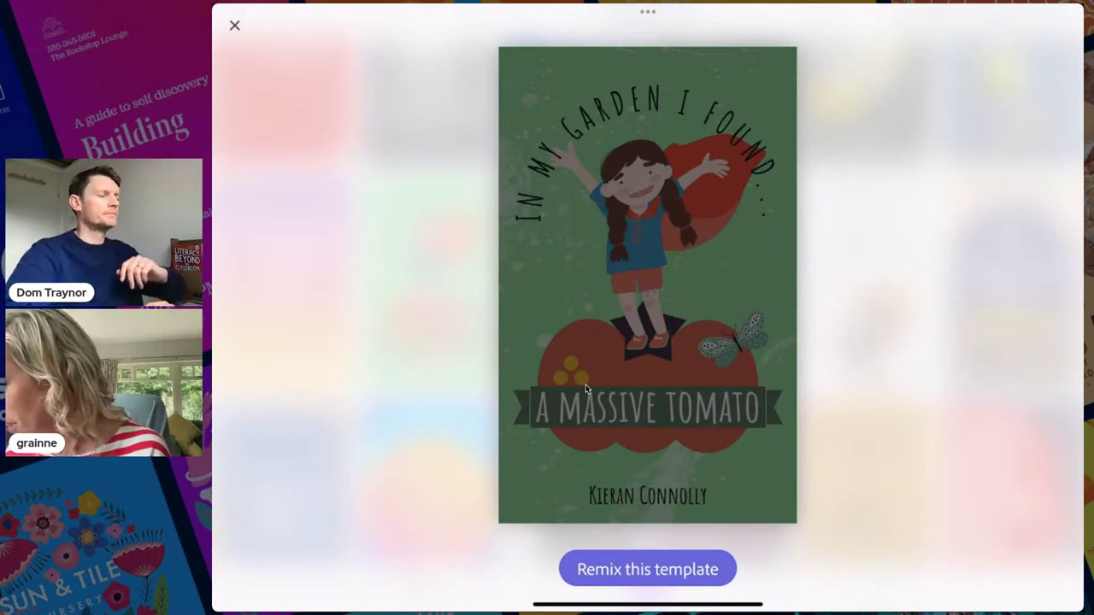
click(585, 389)
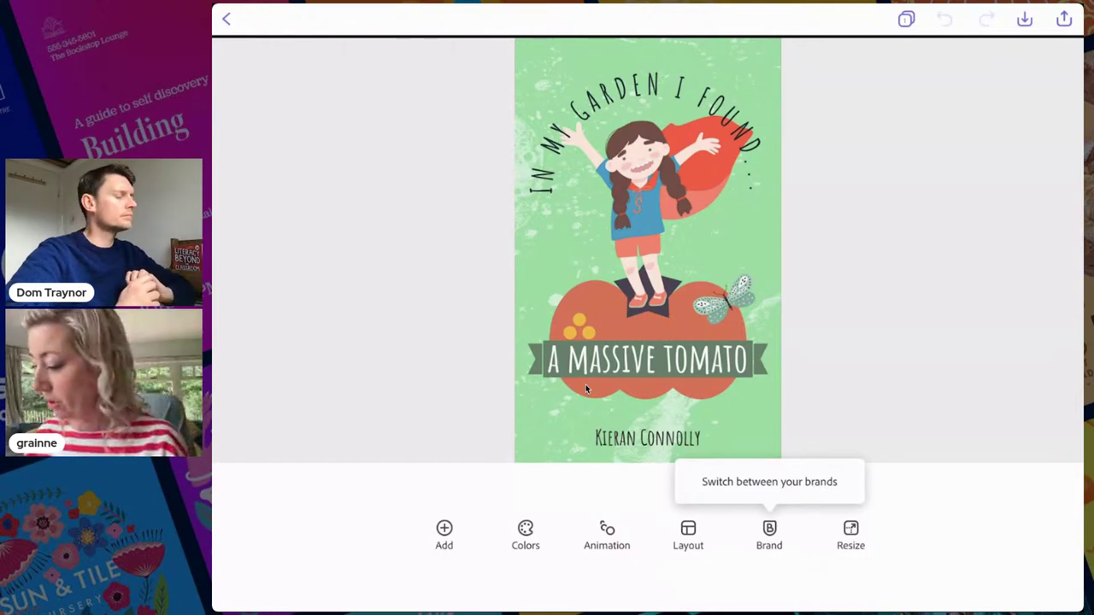
Step: Change the tomato cover's title text to 'George Marvellous Medicine'
click(585, 384)
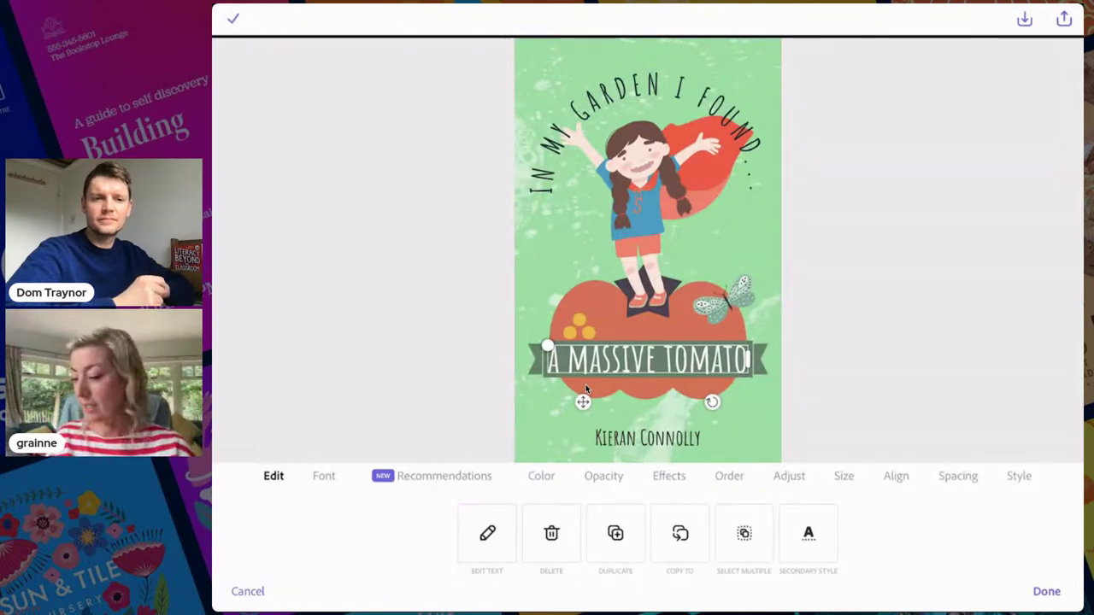
click(586, 384)
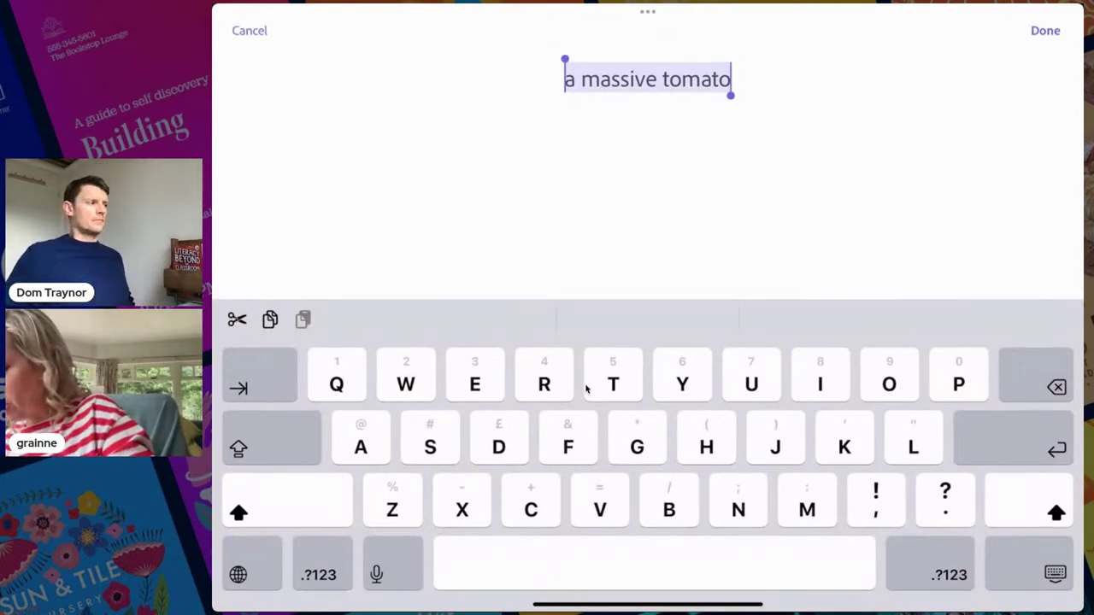
text(G)
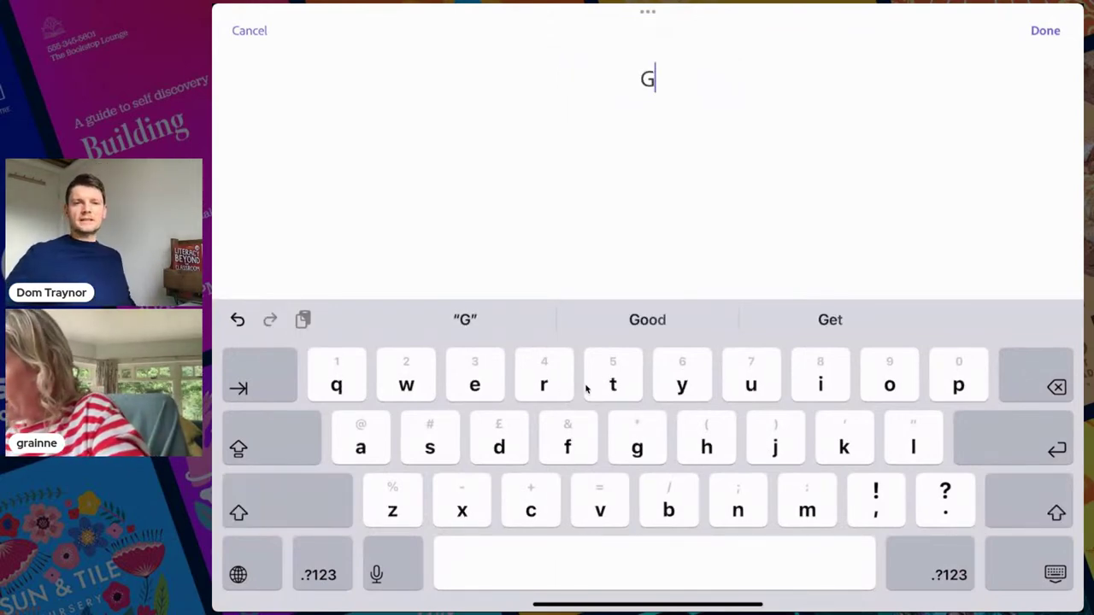
text(eorge )
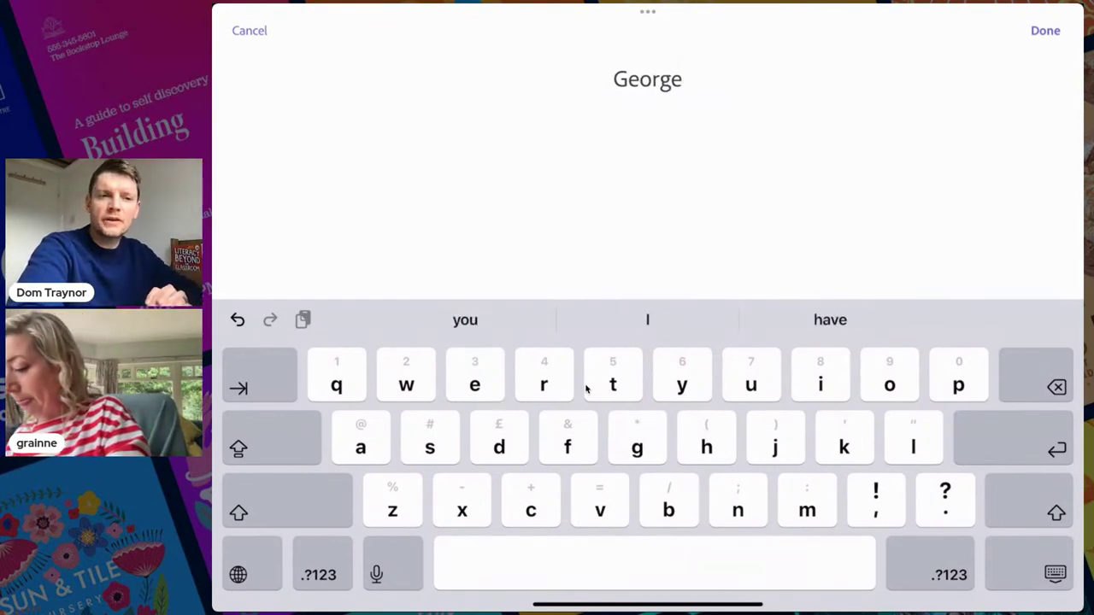
text(Marvello)
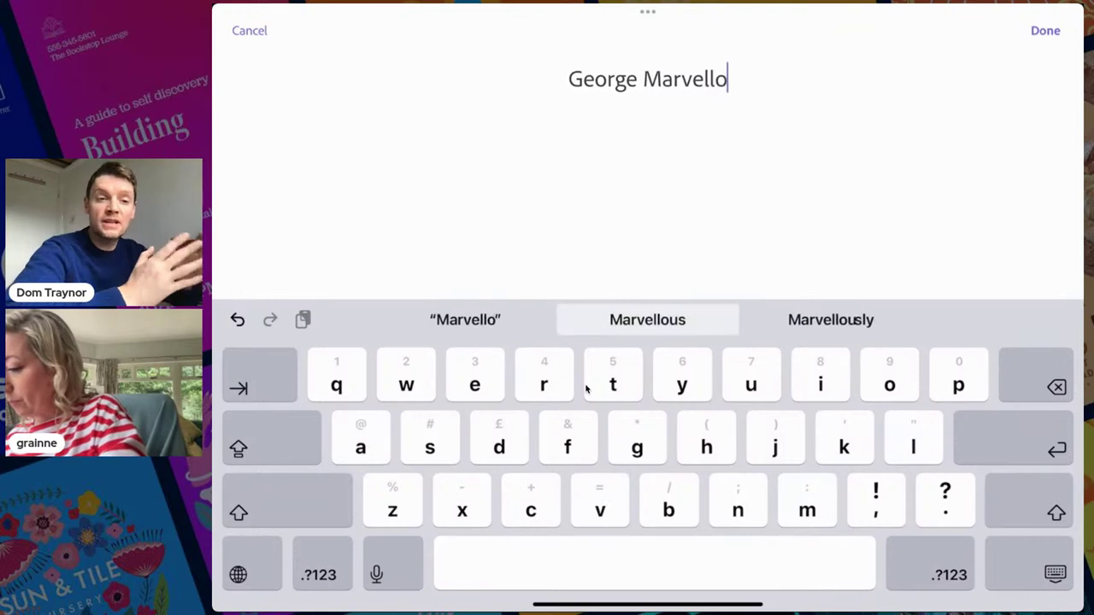
text(us M)
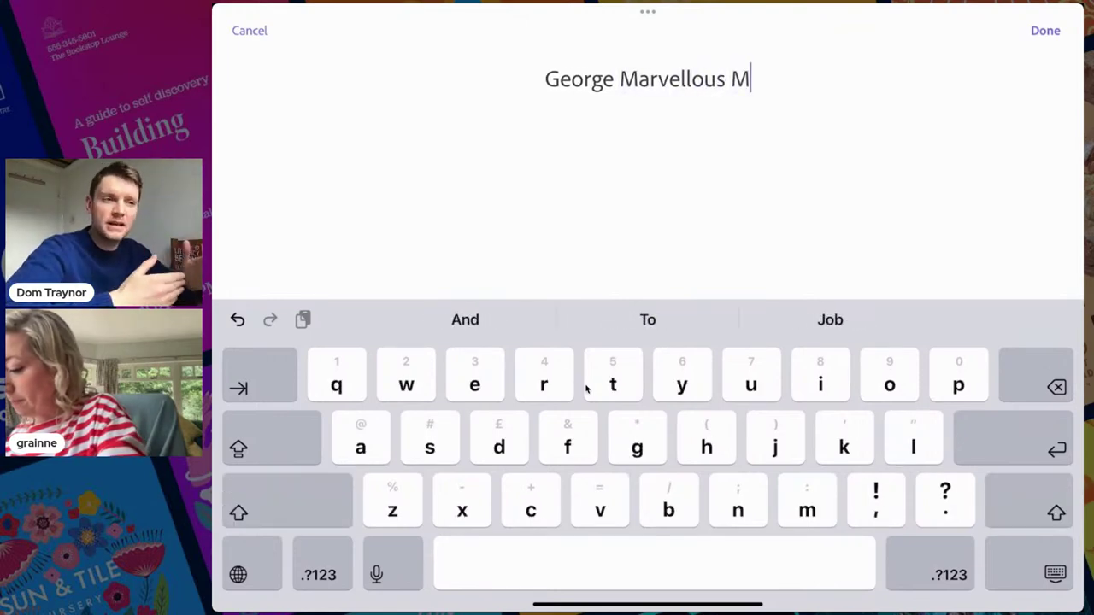
text(edi)
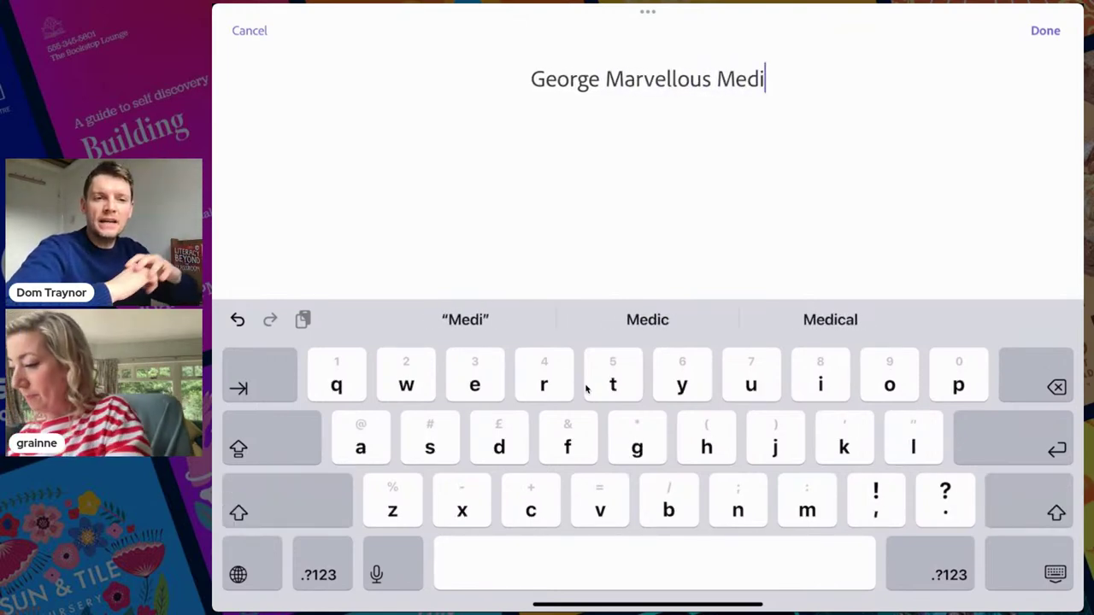
text(cine)
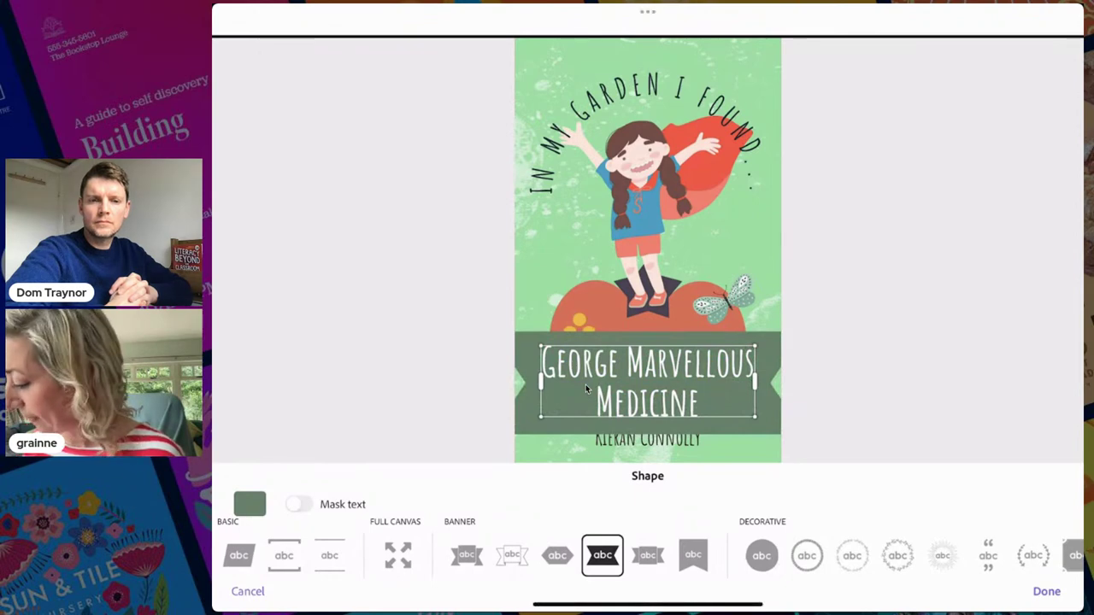
click(587, 389)
Step: Narrow the title box within the ribbon and begin rewording the author name
drag(755, 346, 696, 362)
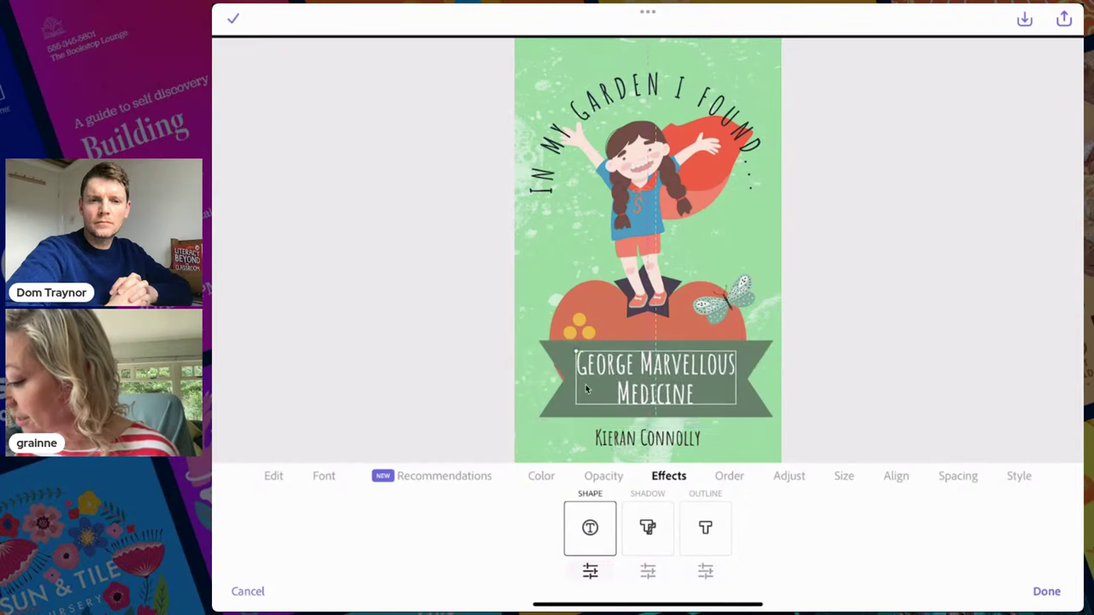
click(586, 388)
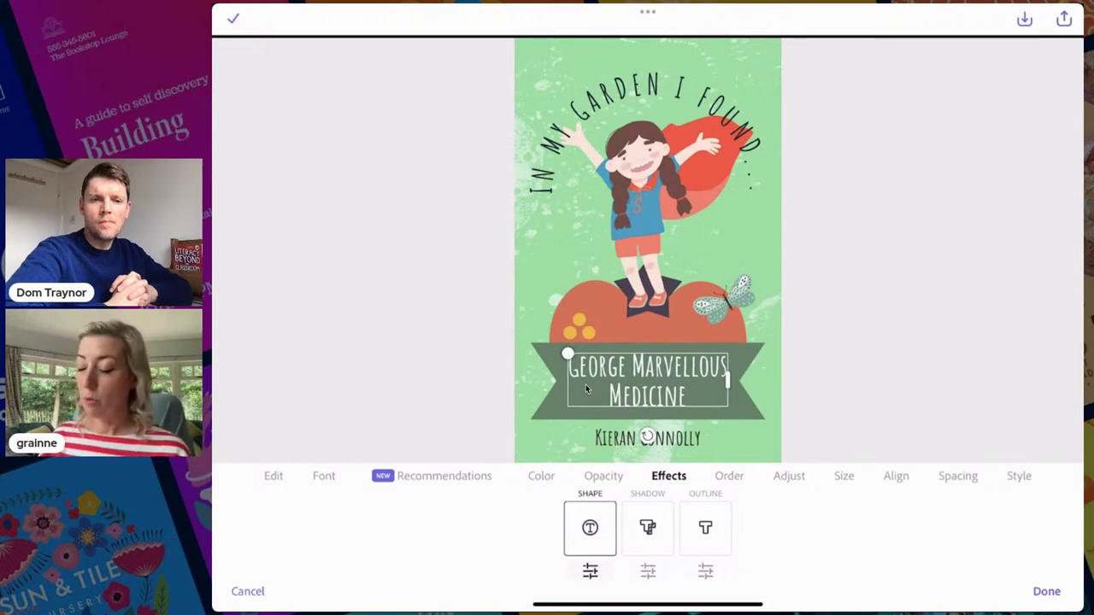
key(Tab)
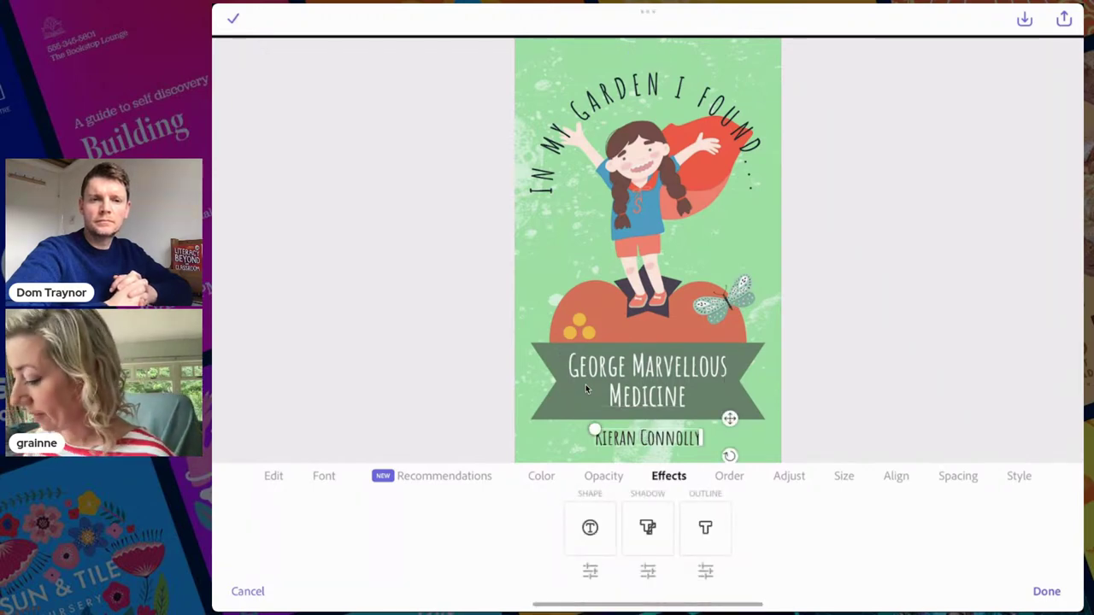
click(273, 476)
click(488, 528)
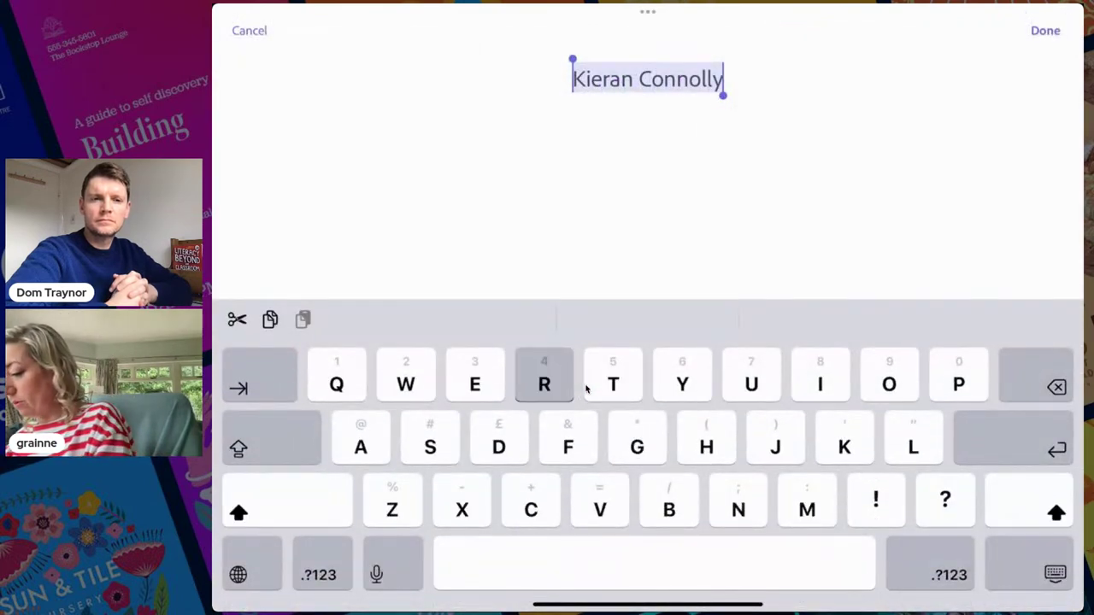
Step: Change the author line to 'Roald Dahl', enlarge it, and nudge it under the banner
text(Ronald)
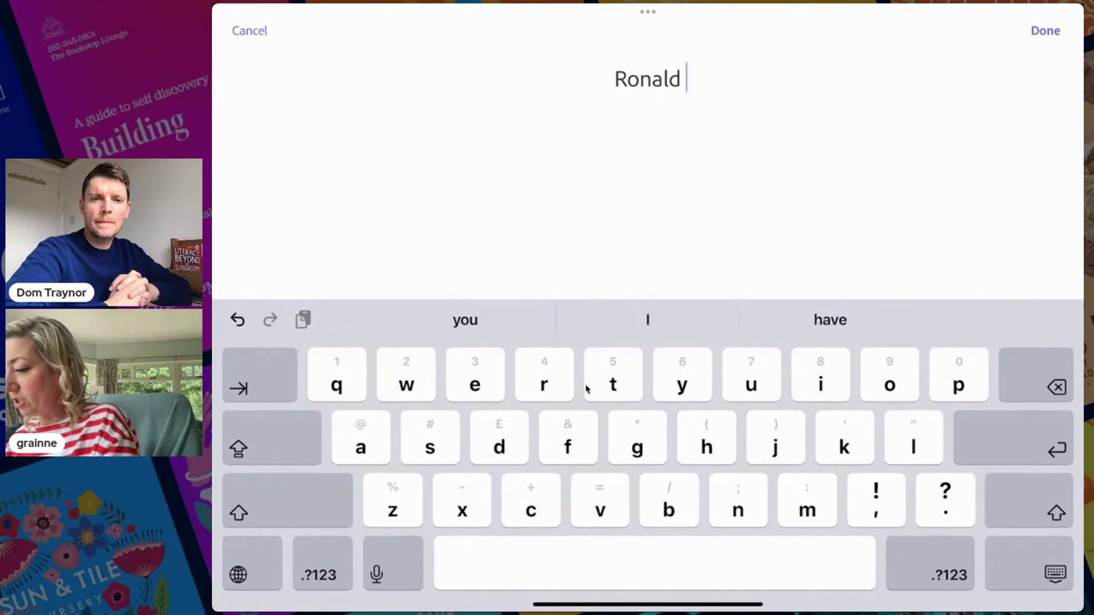
key(BackSpace)
key(BackSpace)
key(BackSpace)
key(BackSpace)
key(BackSpace)
text(al)
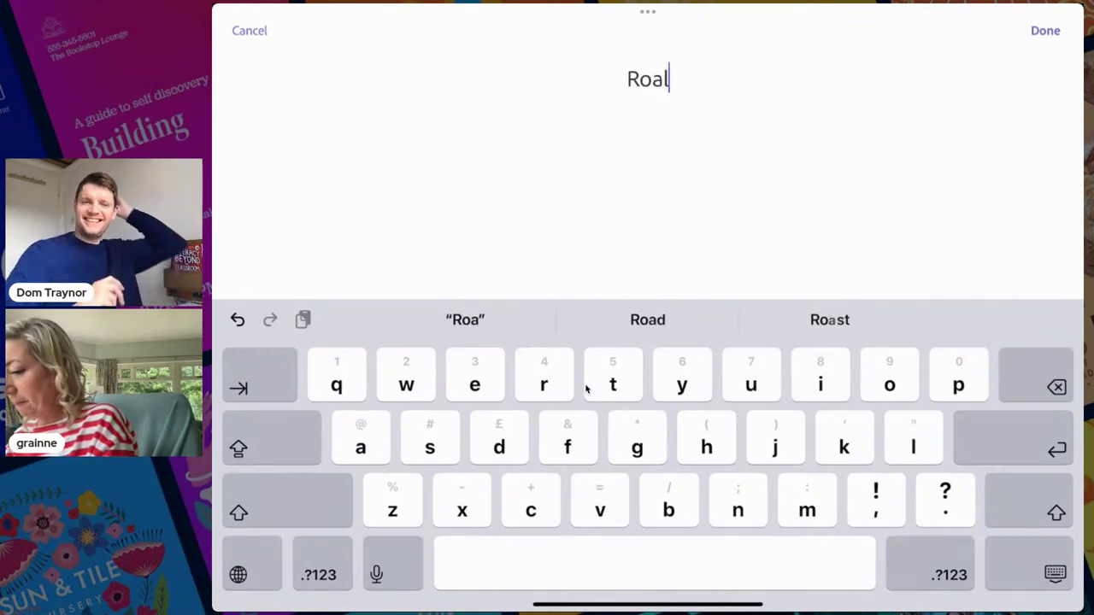
text(d)
key(shift)
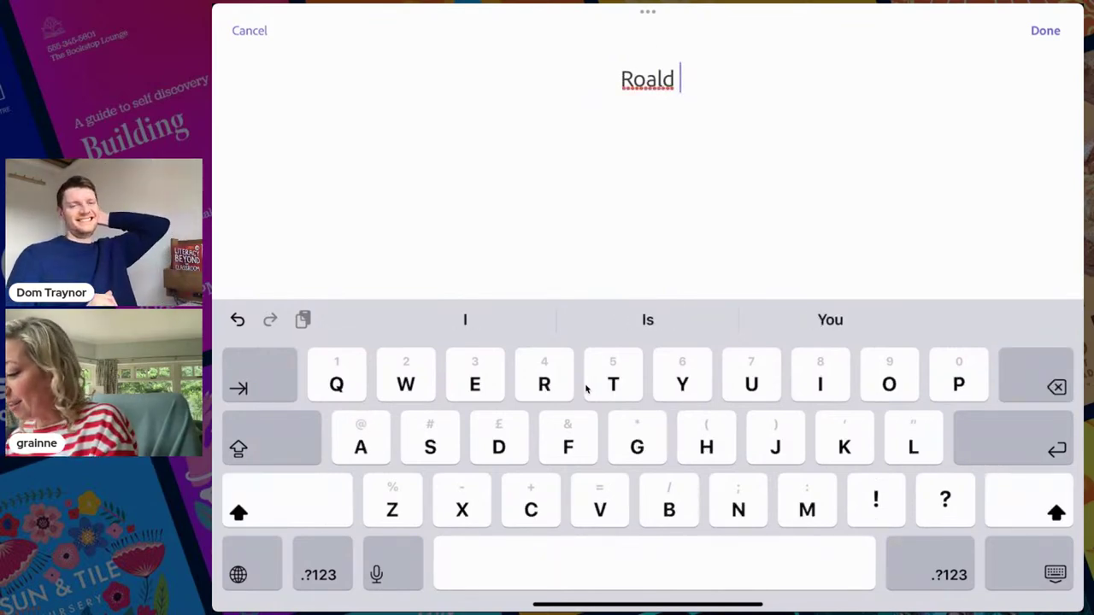
text(Dahl)
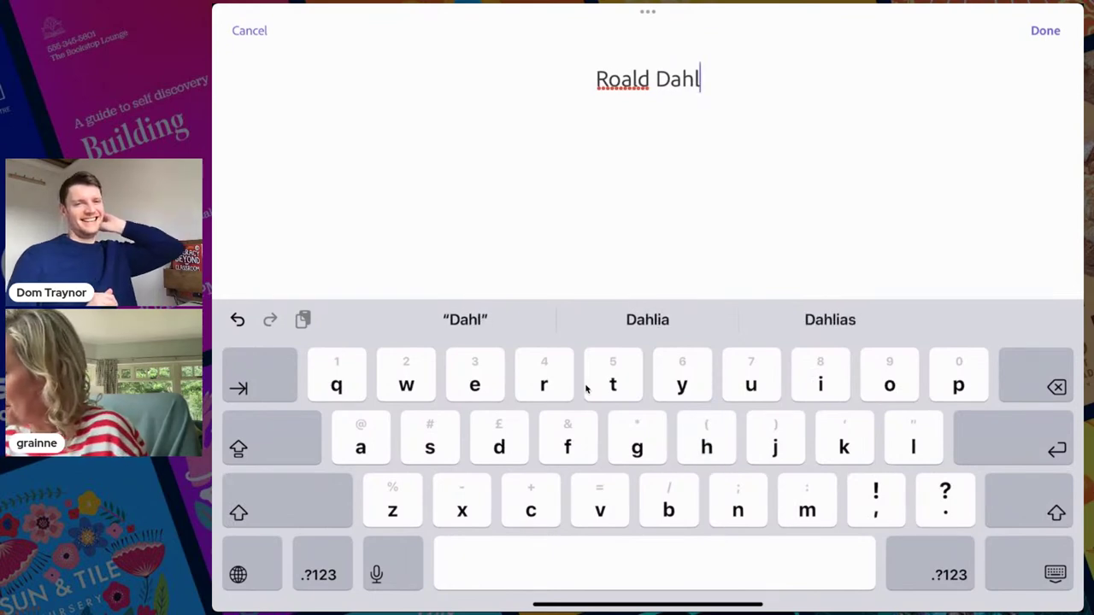
key(Return)
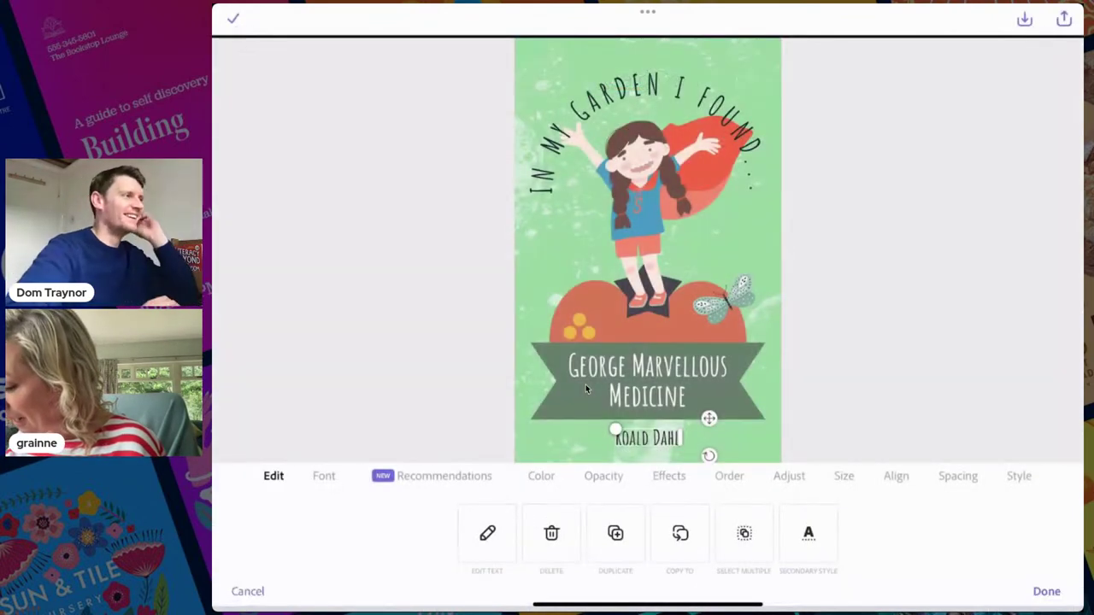
drag(615, 429, 593, 417)
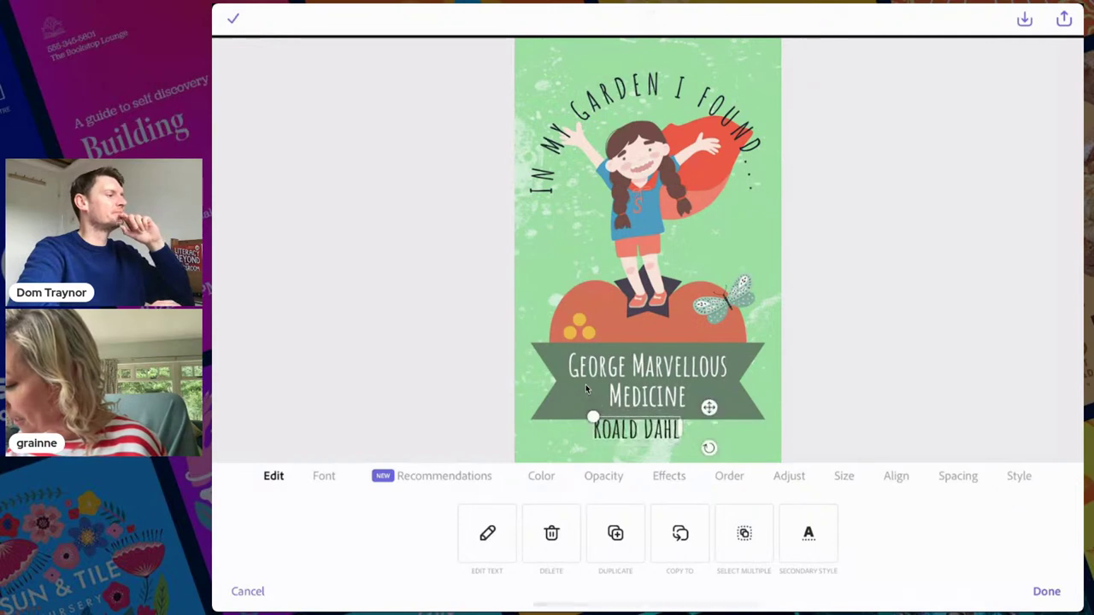
drag(709, 407, 720, 417)
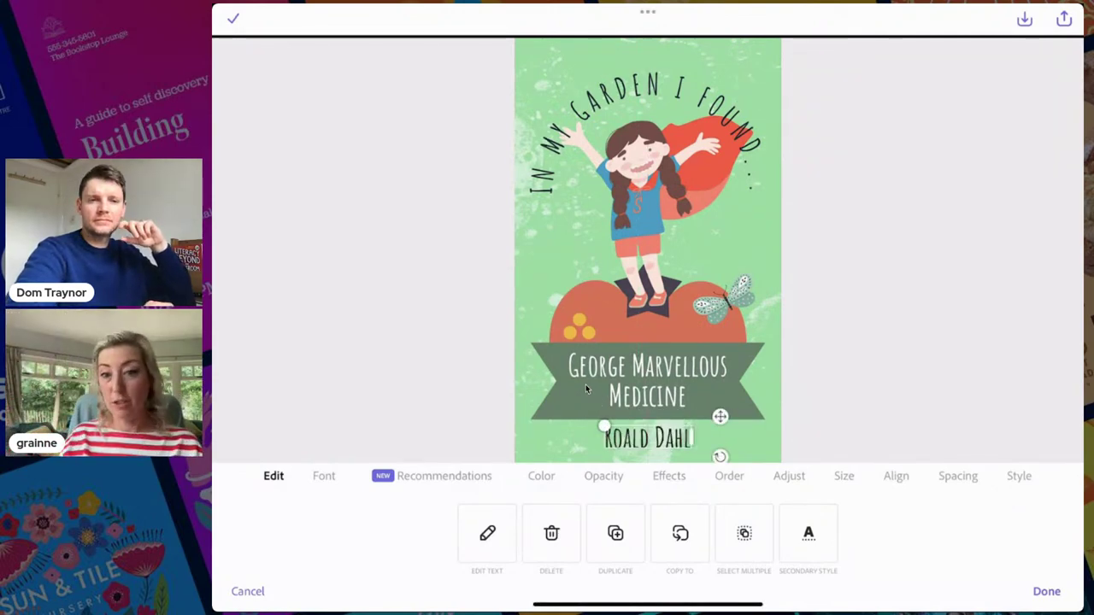
click(586, 389)
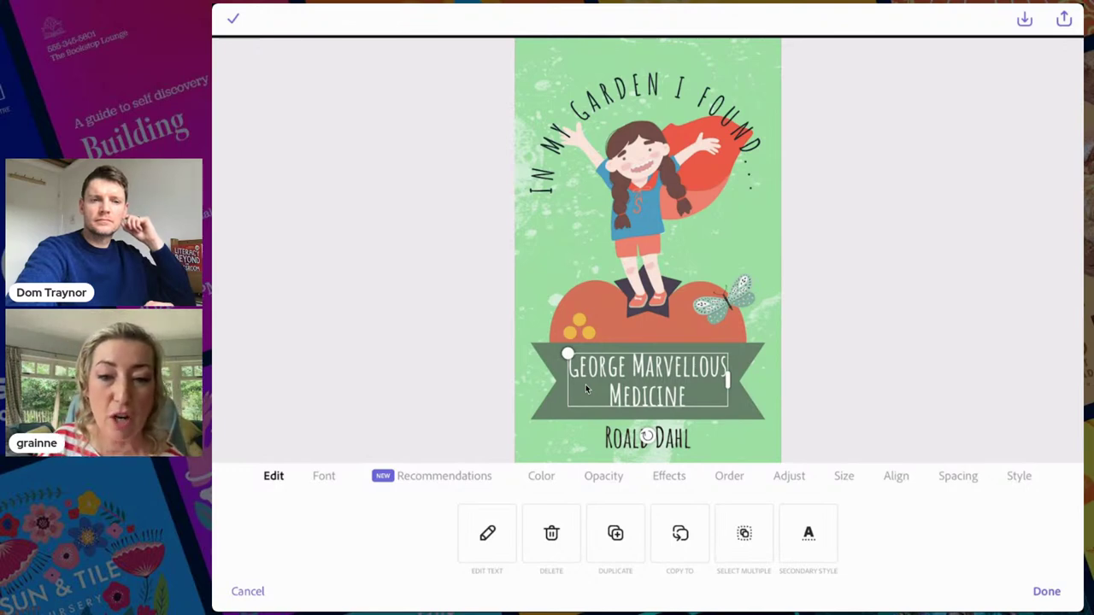
Step: Try Wanderlust and Source Sans, then set the title in Nexa Rust
click(324, 476)
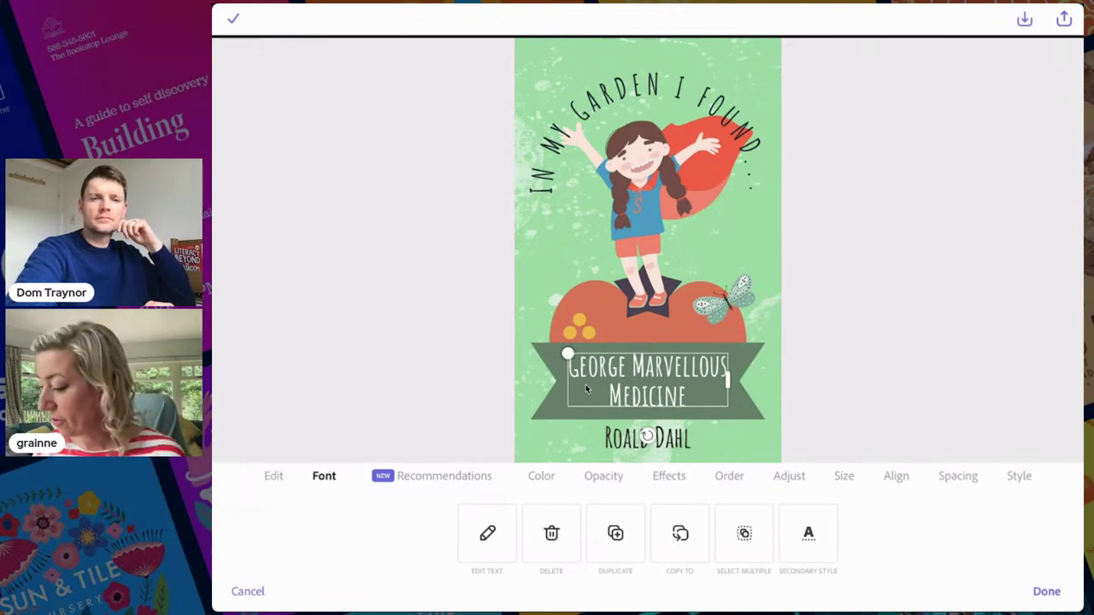
scroll(326, 529, left, 5)
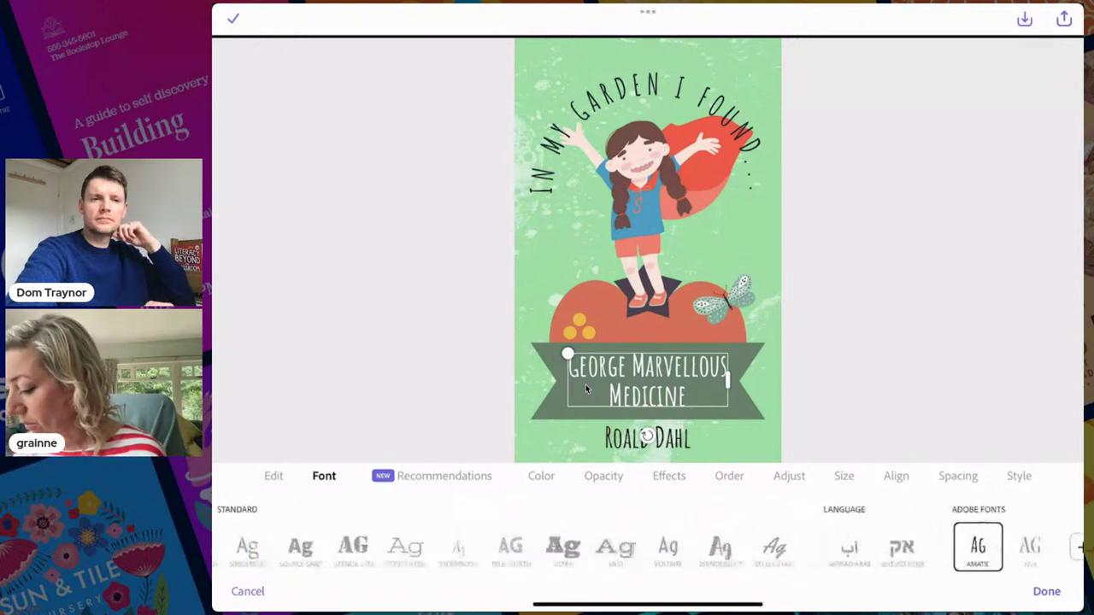
click(886, 547)
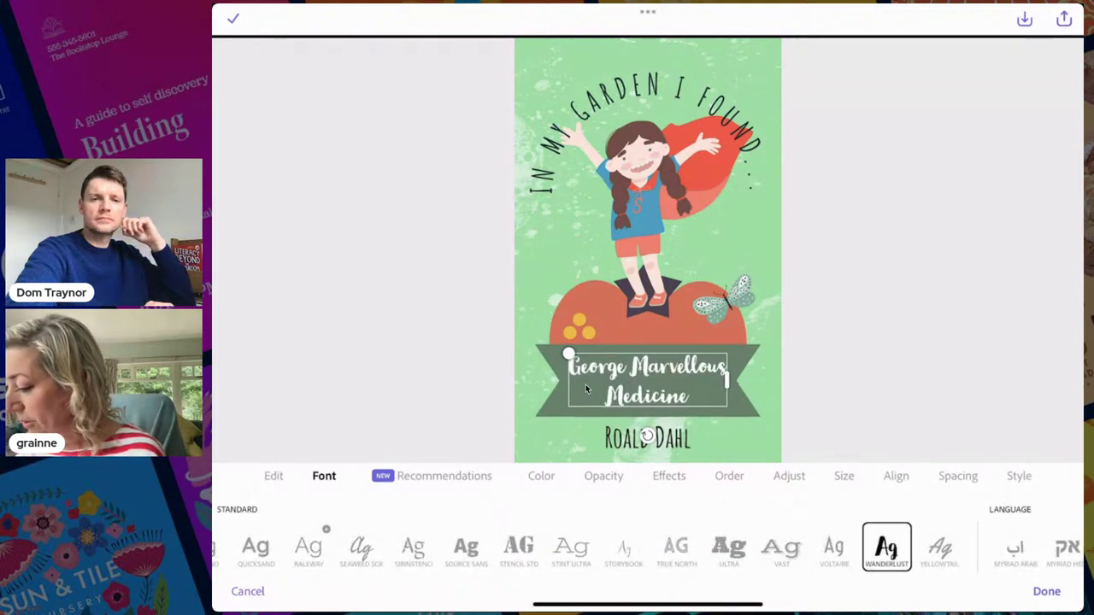
click(466, 547)
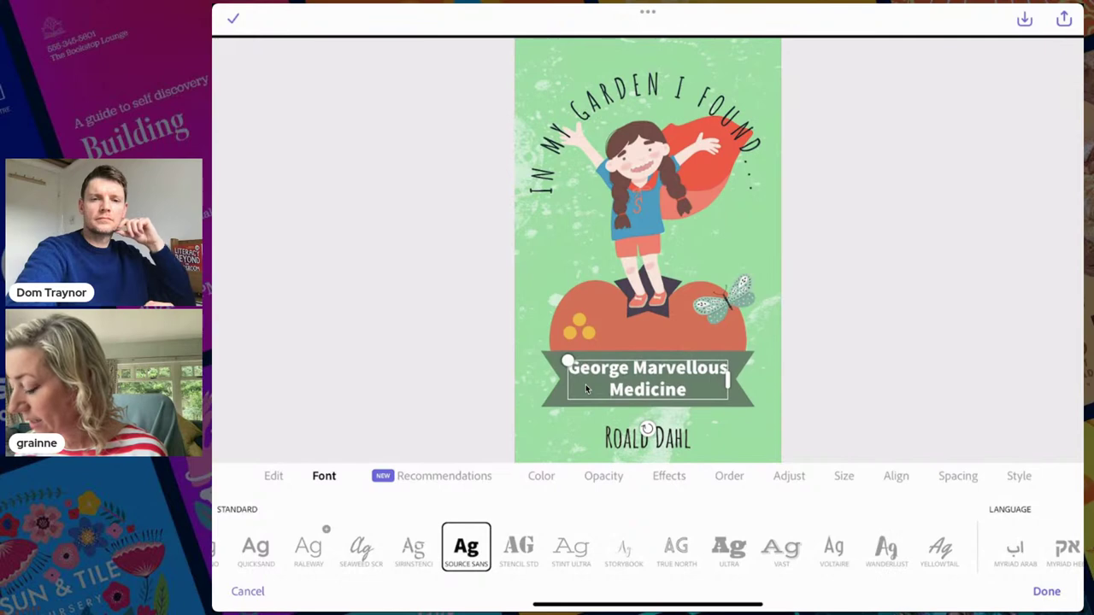
scroll(646, 547, left, 8)
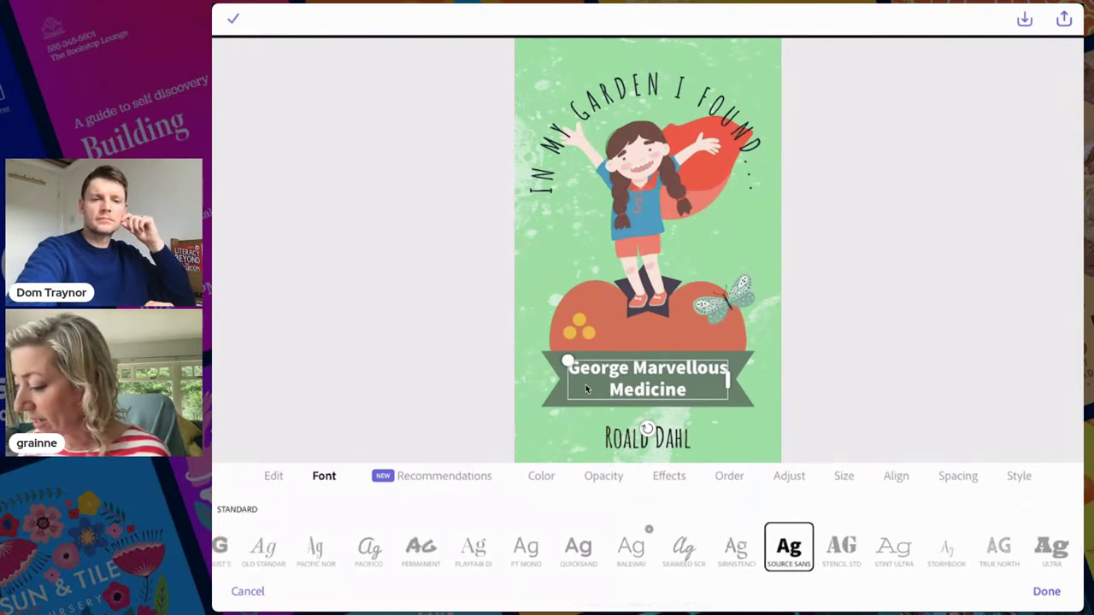
scroll(647, 547, left, 6)
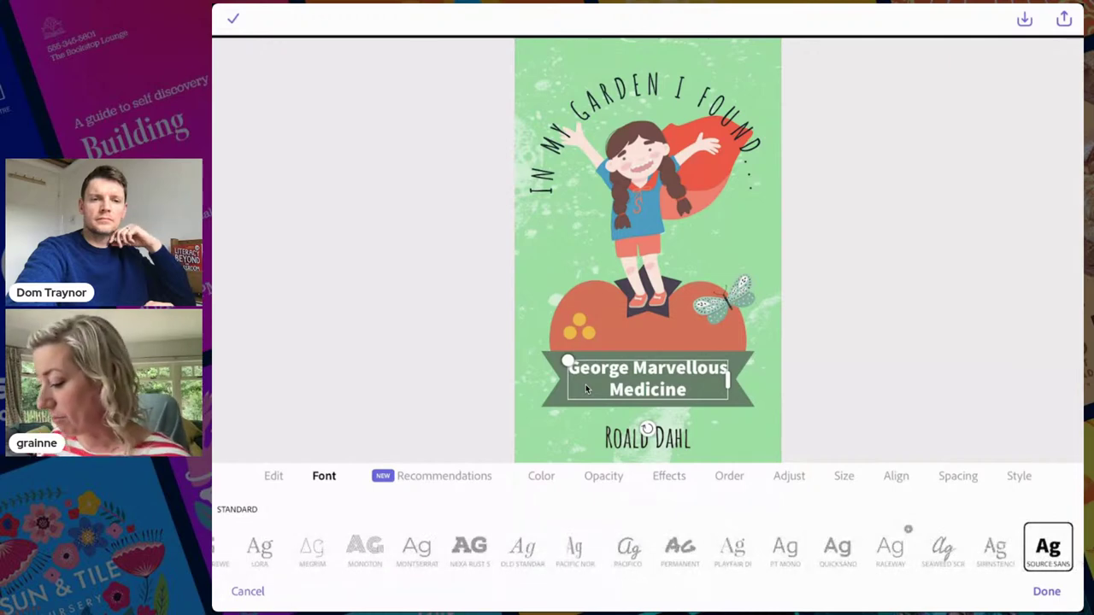
click(469, 547)
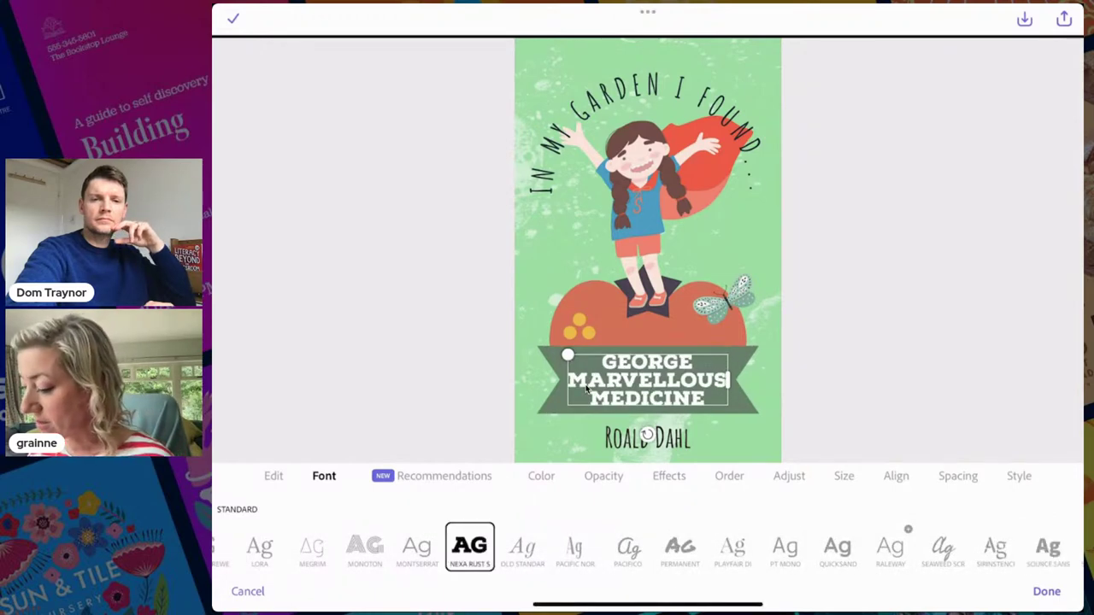
Step: Set the Roald Dahl author name in Ultra and bring up its colour choices
click(647, 437)
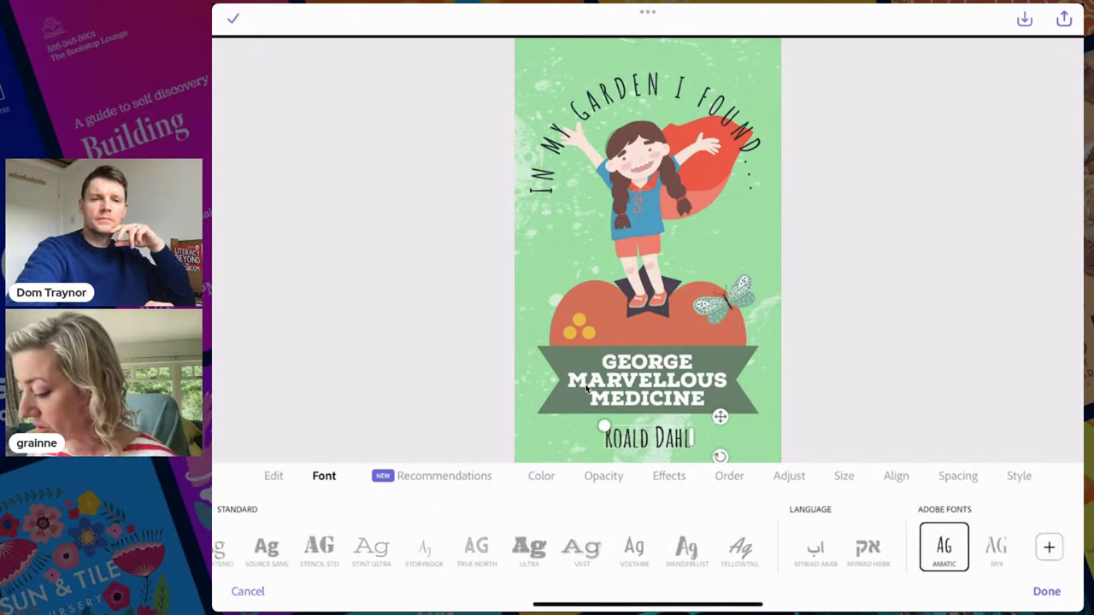
click(528, 547)
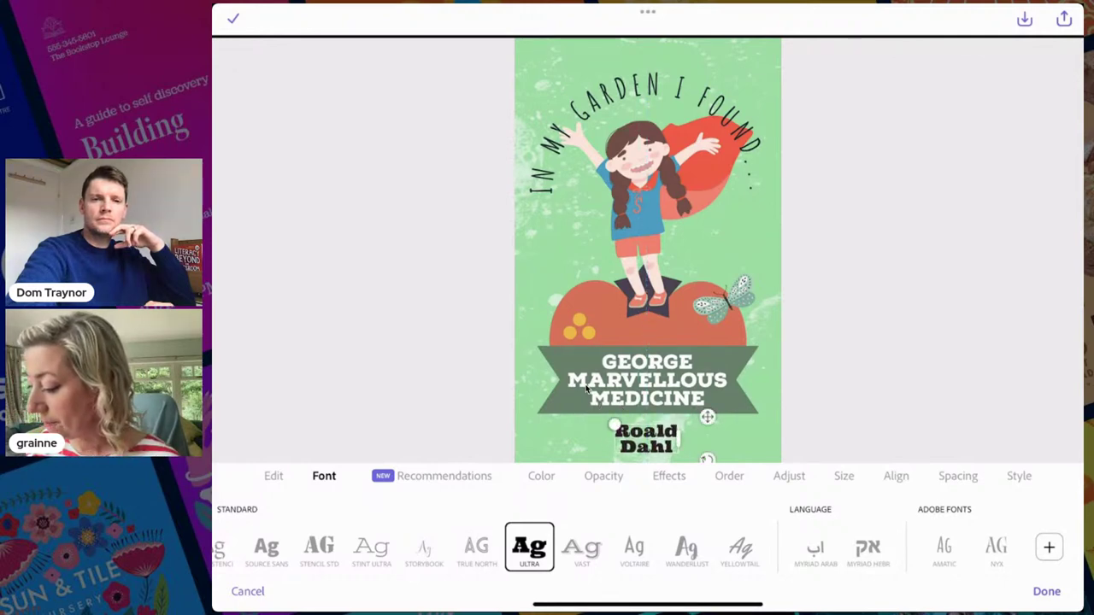
click(541, 476)
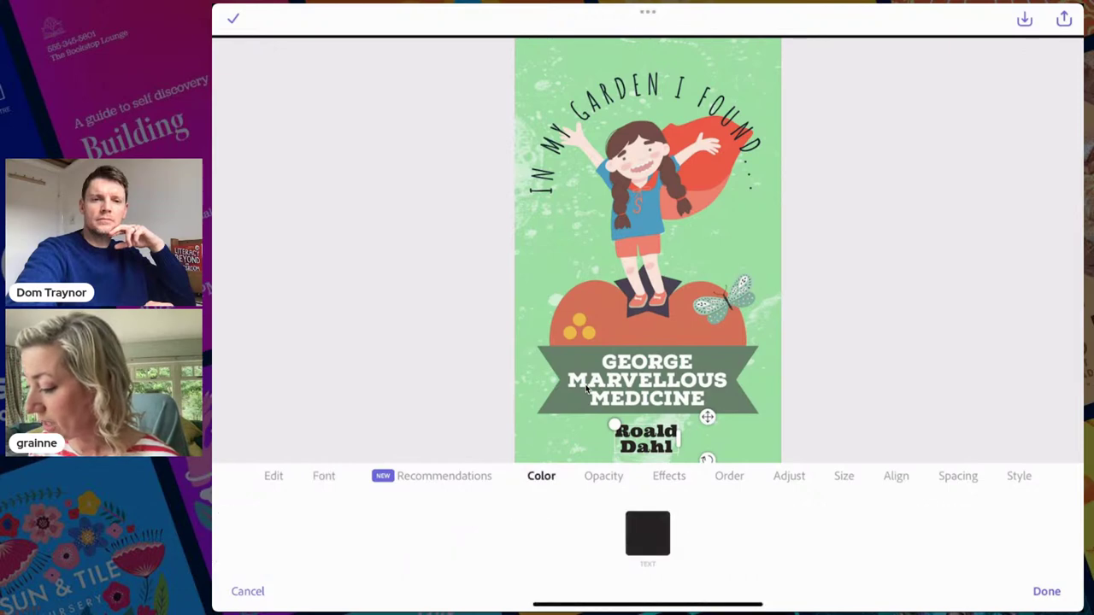
click(646, 533)
Step: Make the two-line Roald Dahl author text white and position it just below the banner
scroll(648, 527, right, 4)
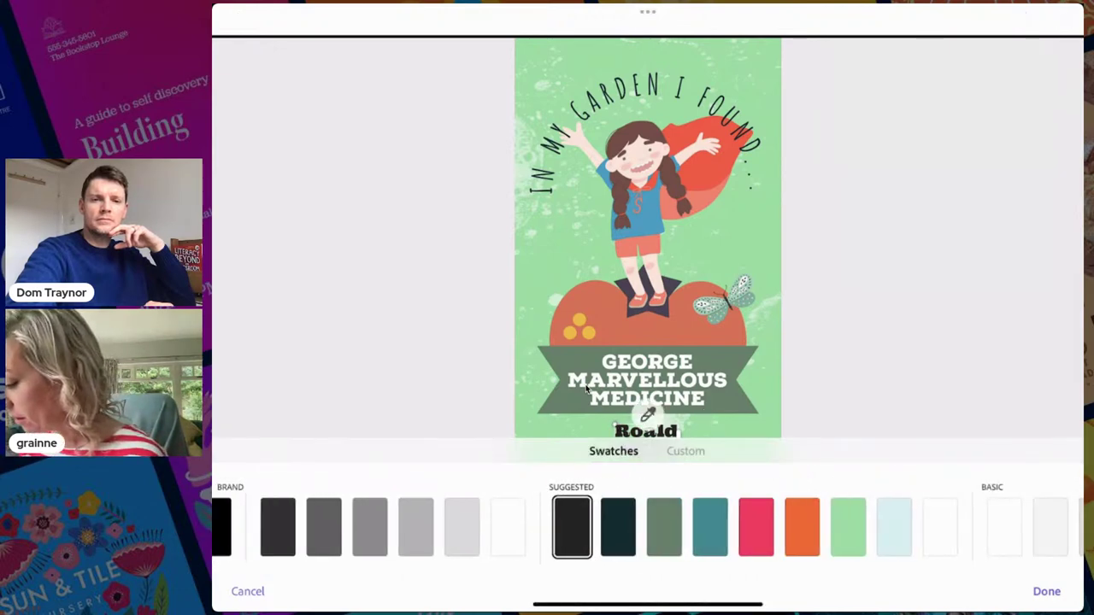
scroll(648, 526, right, 4)
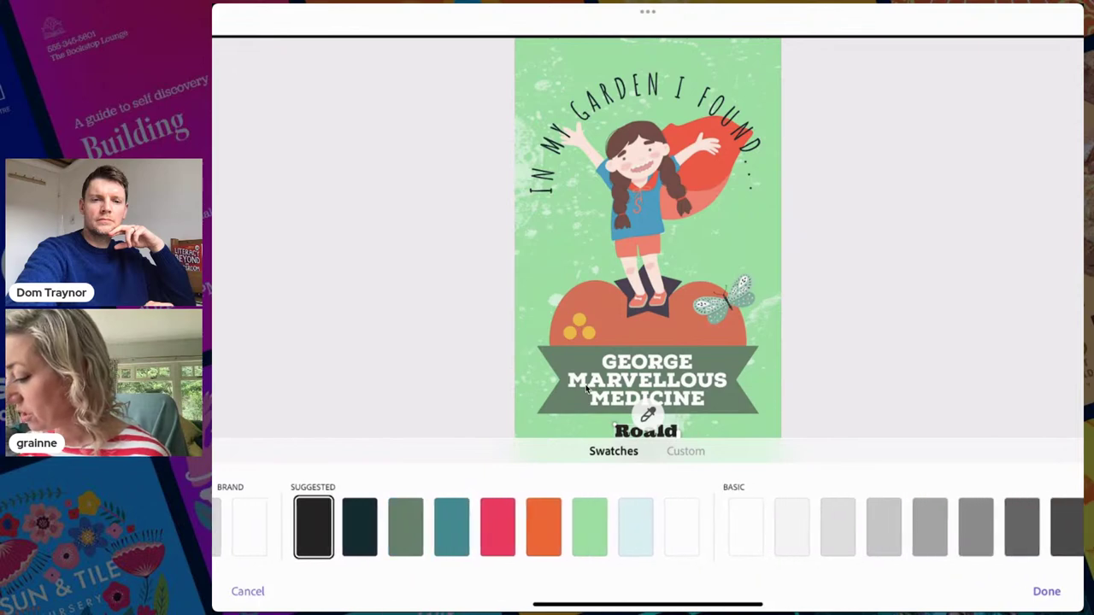
scroll(648, 527, right, 8)
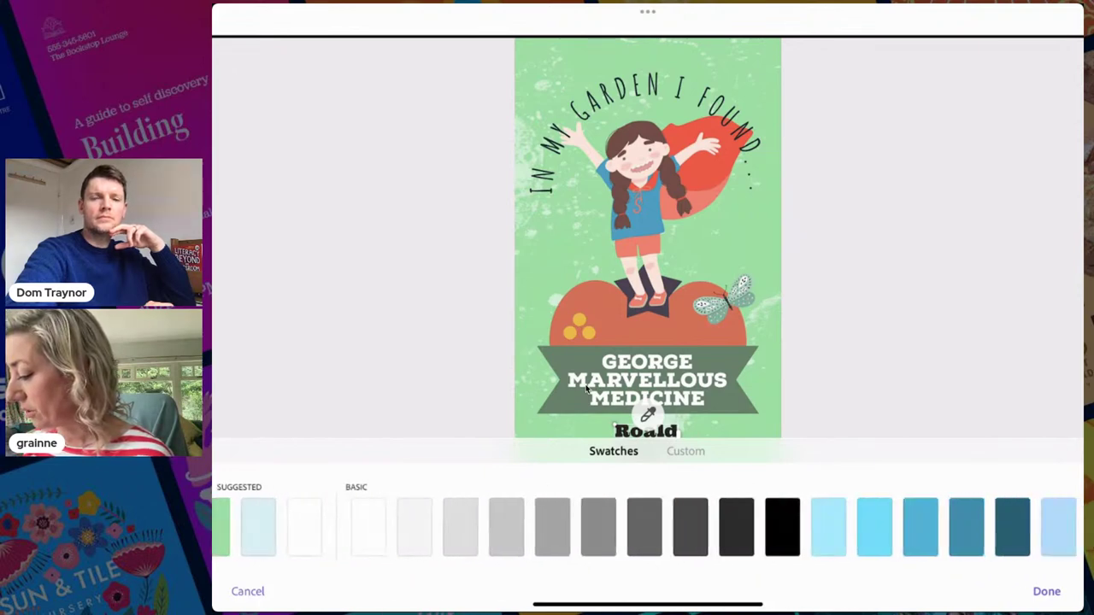
scroll(648, 527, right, 10)
scroll(648, 526, right, 10)
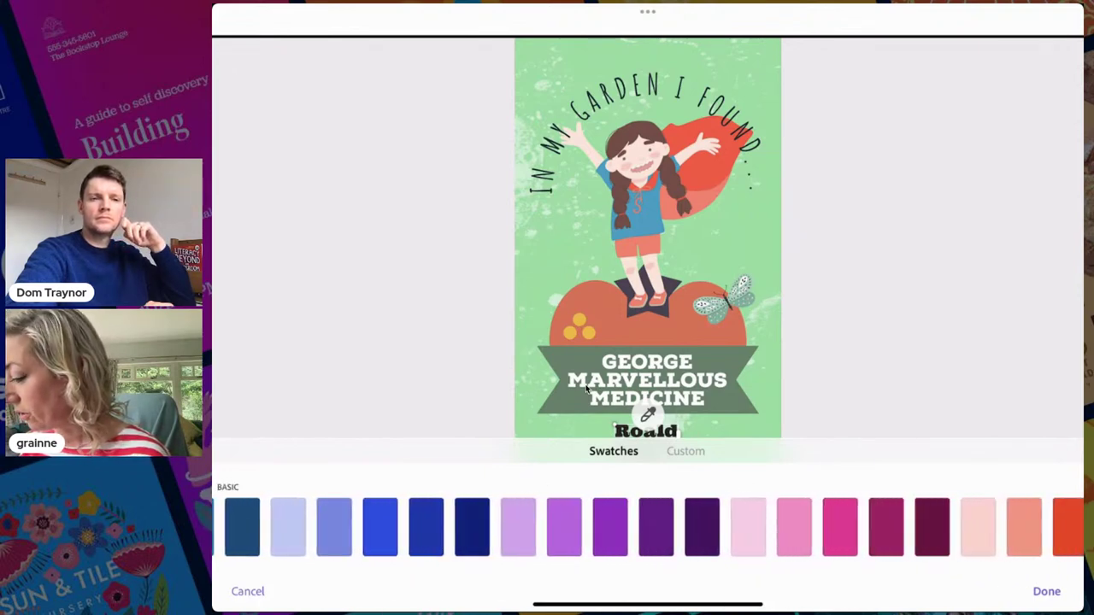
scroll(648, 527, left, 20)
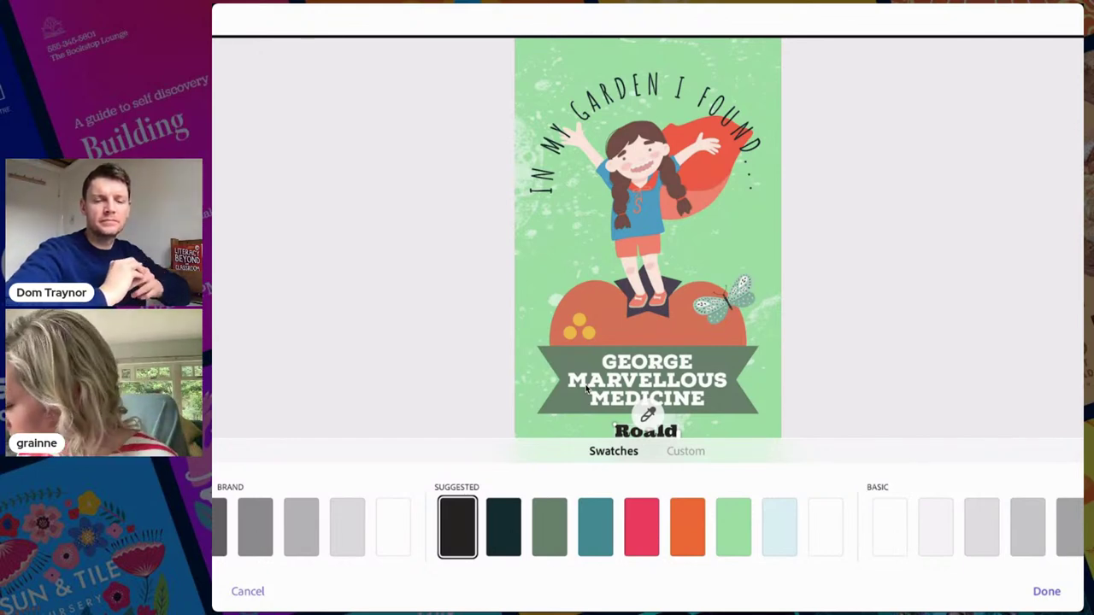
click(825, 527)
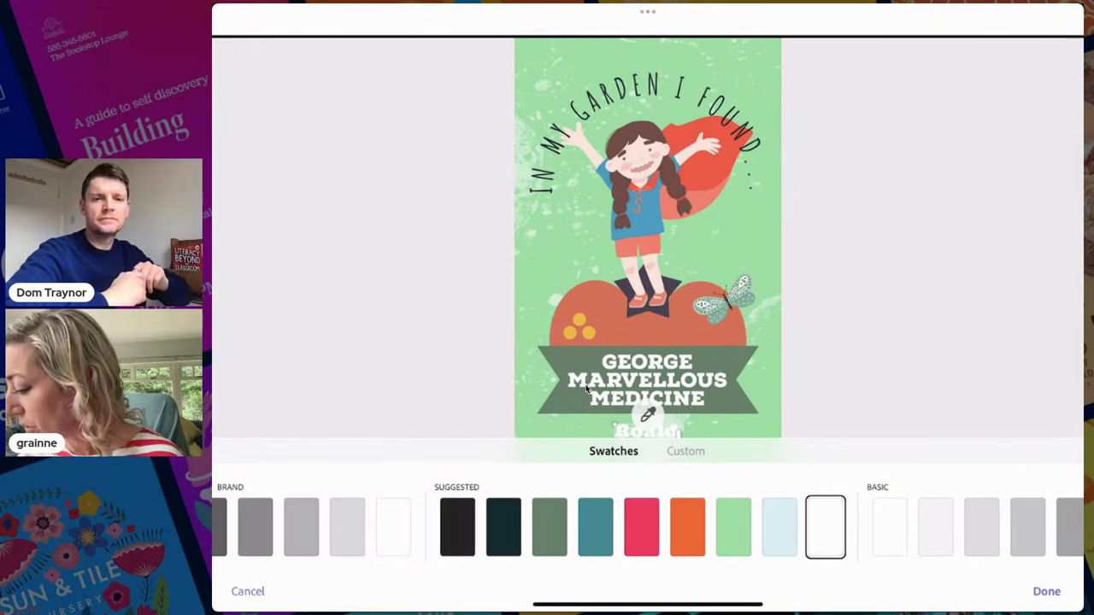
click(1046, 591)
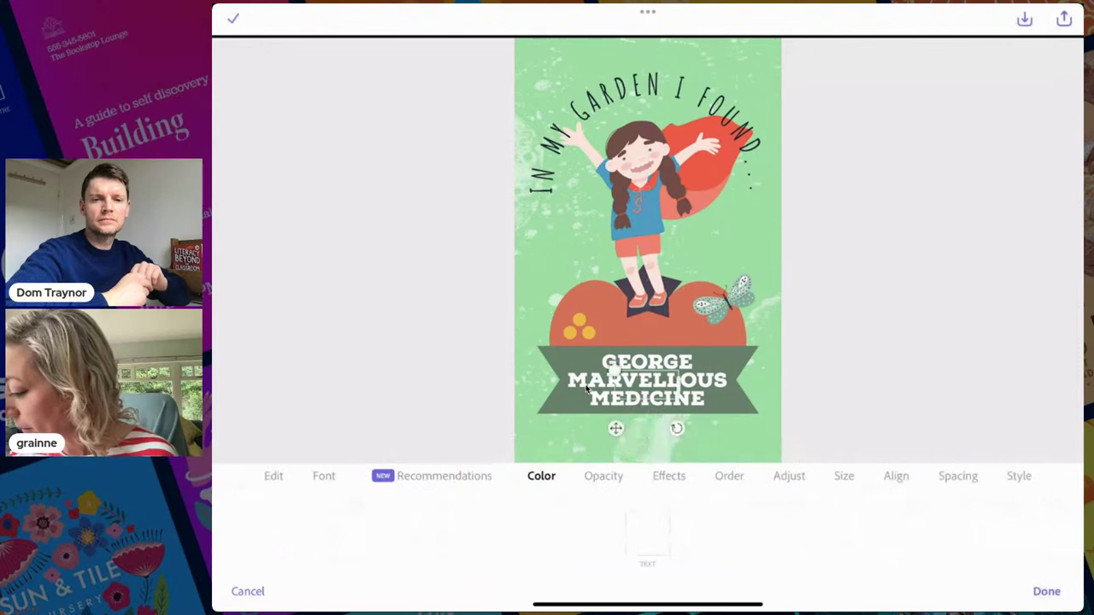
drag(647, 388, 647, 435)
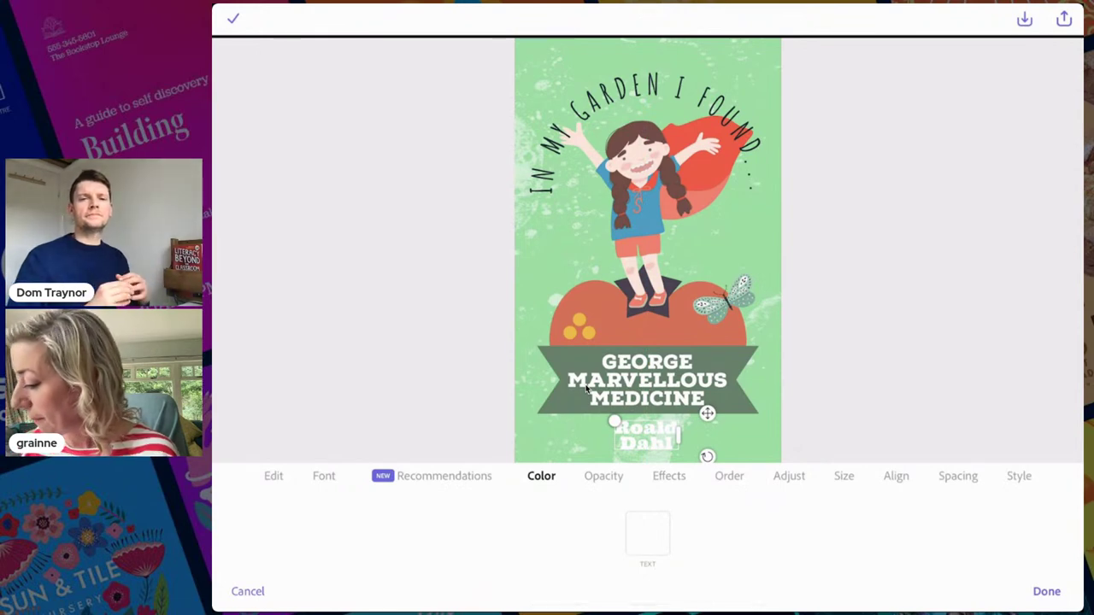
click(1046, 591)
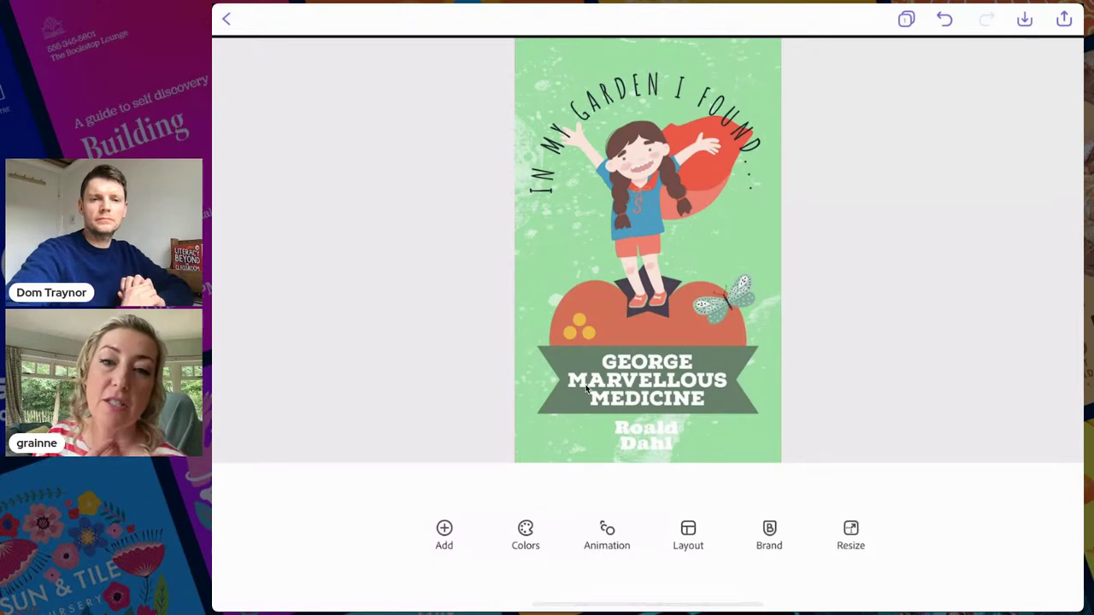
Step: Delete the girl illustration from the tomato cover
click(646, 214)
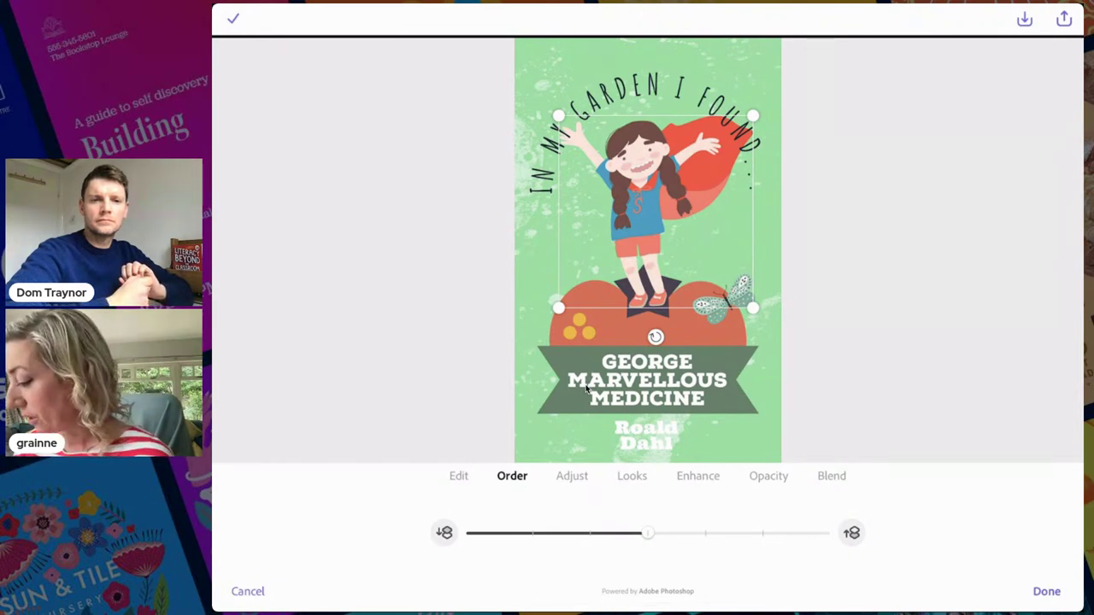
click(1046, 591)
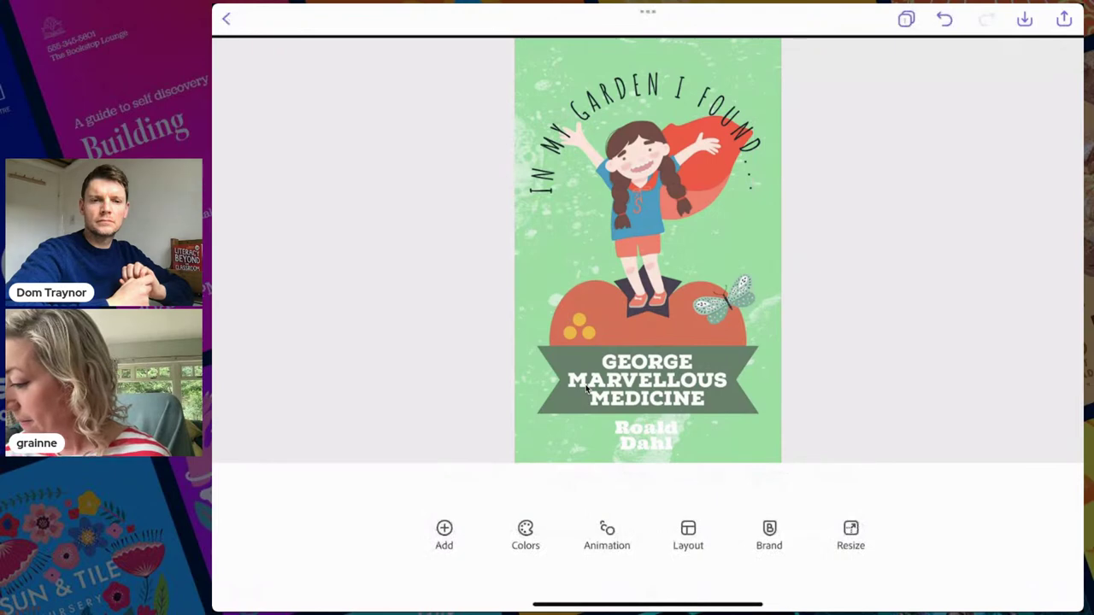
click(647, 214)
click(1046, 592)
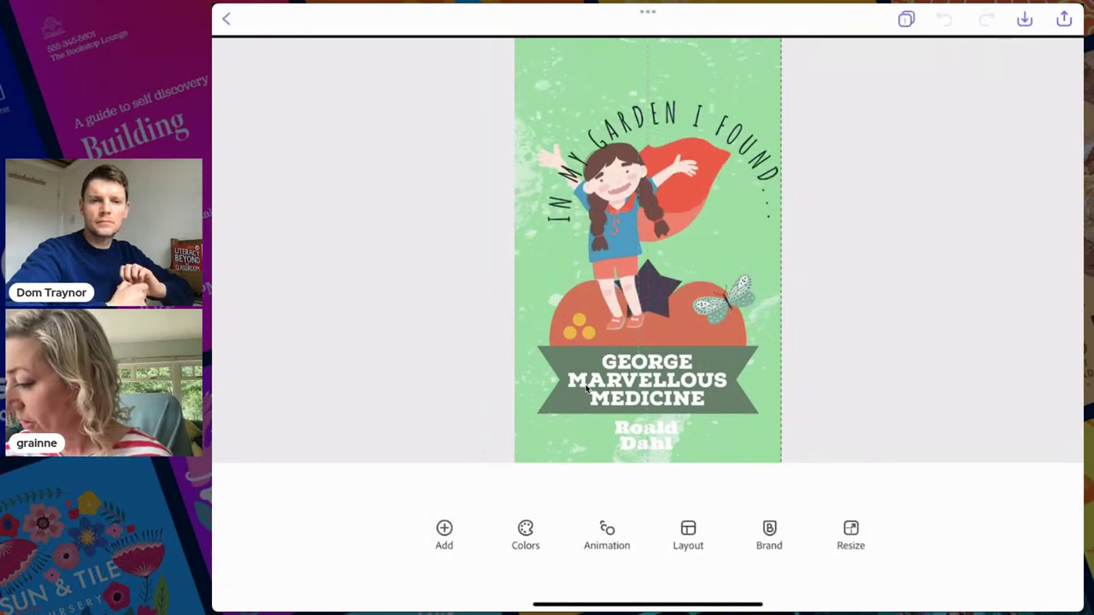
click(586, 389)
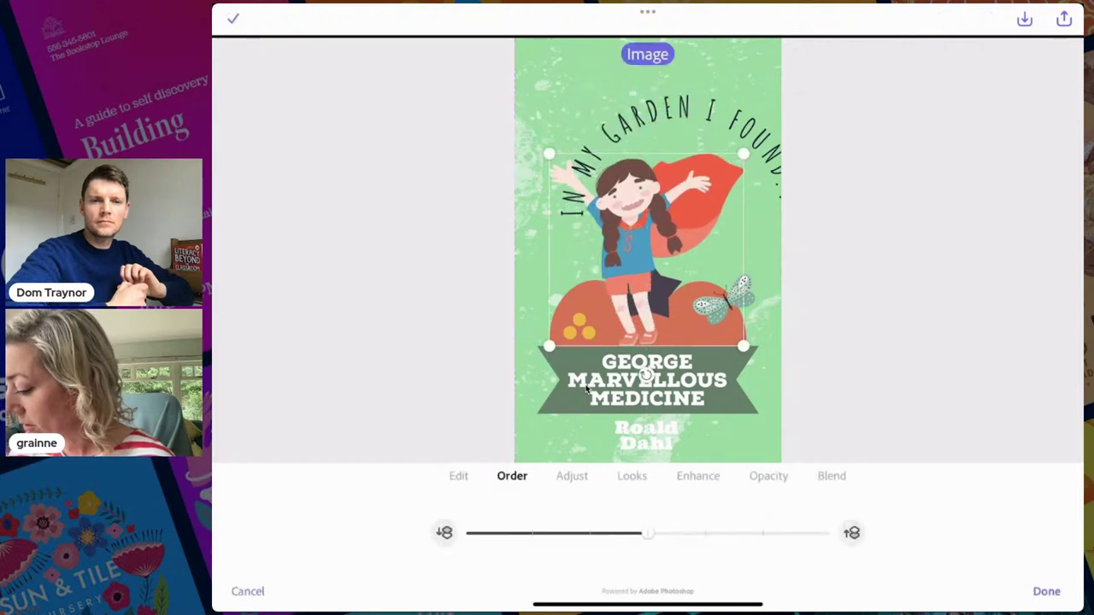
click(586, 389)
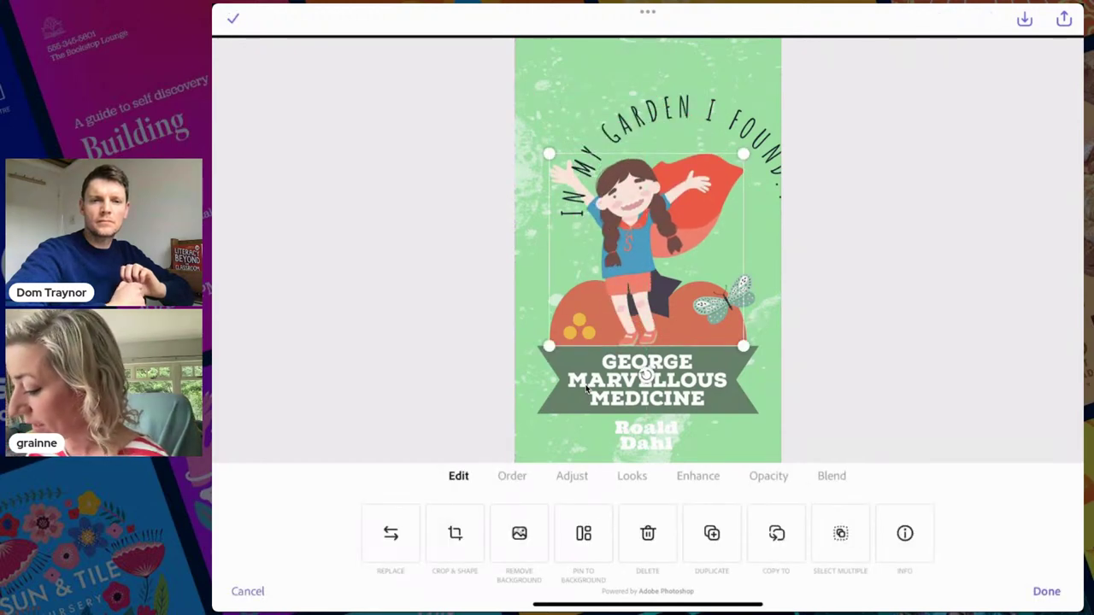
key(Delete)
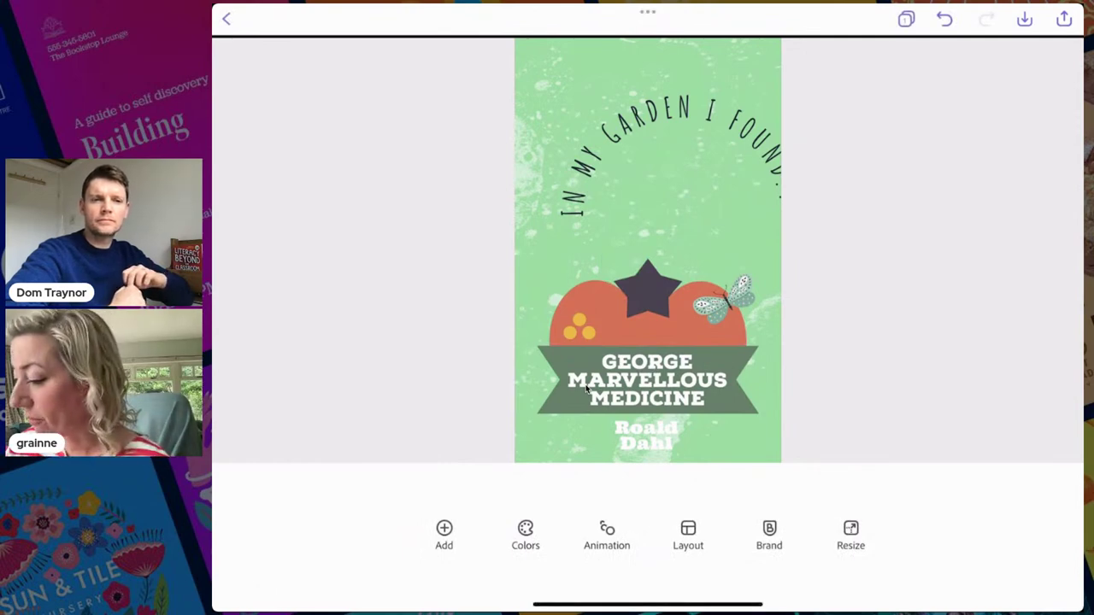
Step: Shift the curved 'IN MY GARDEN I FOUND' title left and bring up the photo sources
drag(671, 154, 630, 119)
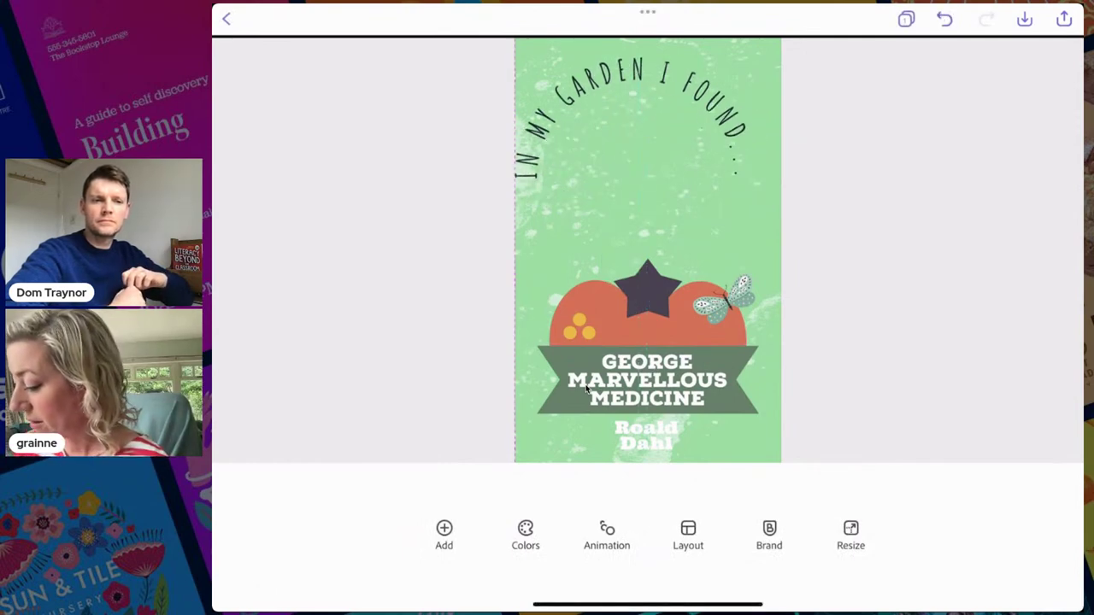
click(443, 529)
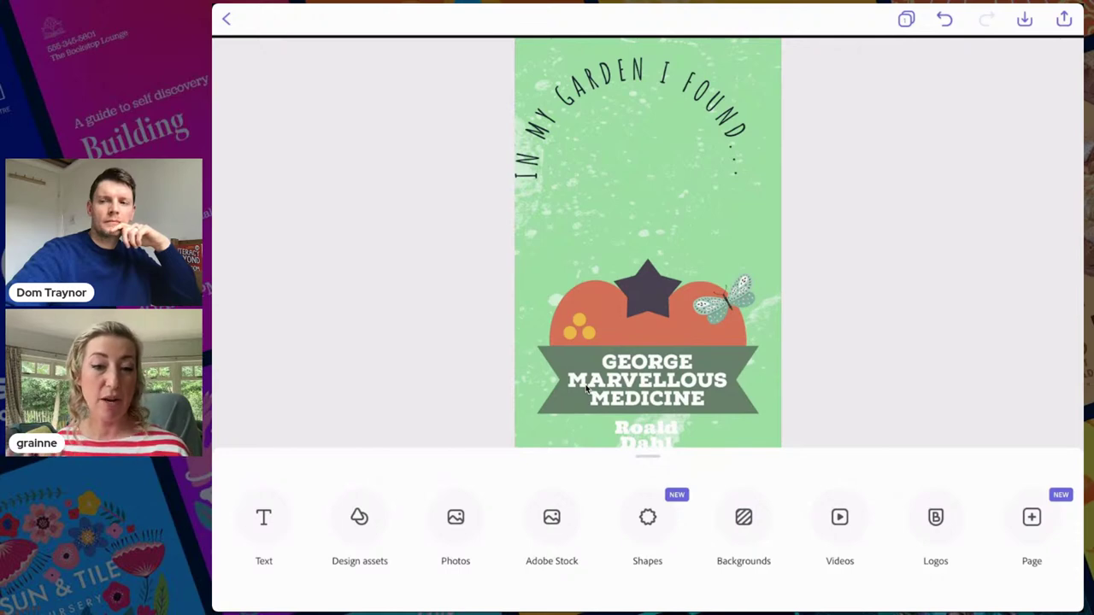
click(455, 517)
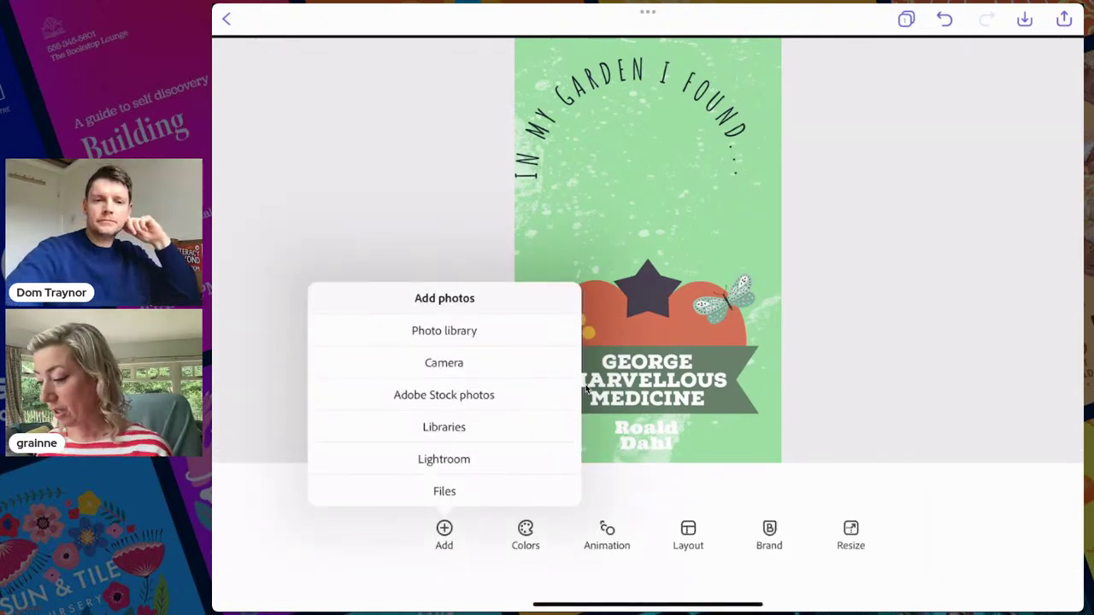
Step: Search Adobe Stock for 'boy', add the jumping-boy-on-orange photo and let it move freely
click(444, 394)
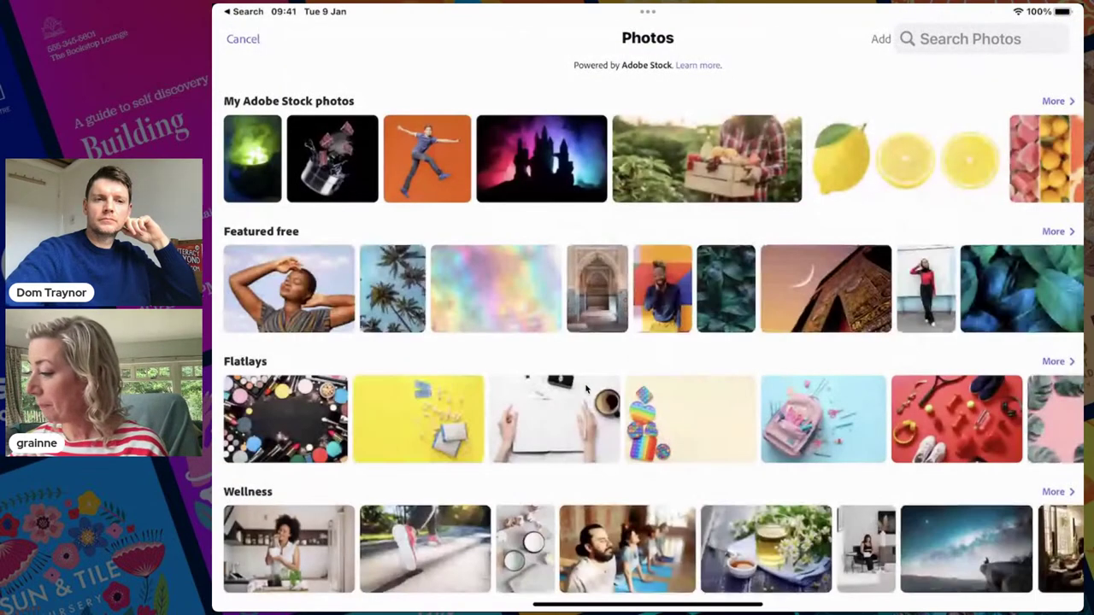
click(586, 390)
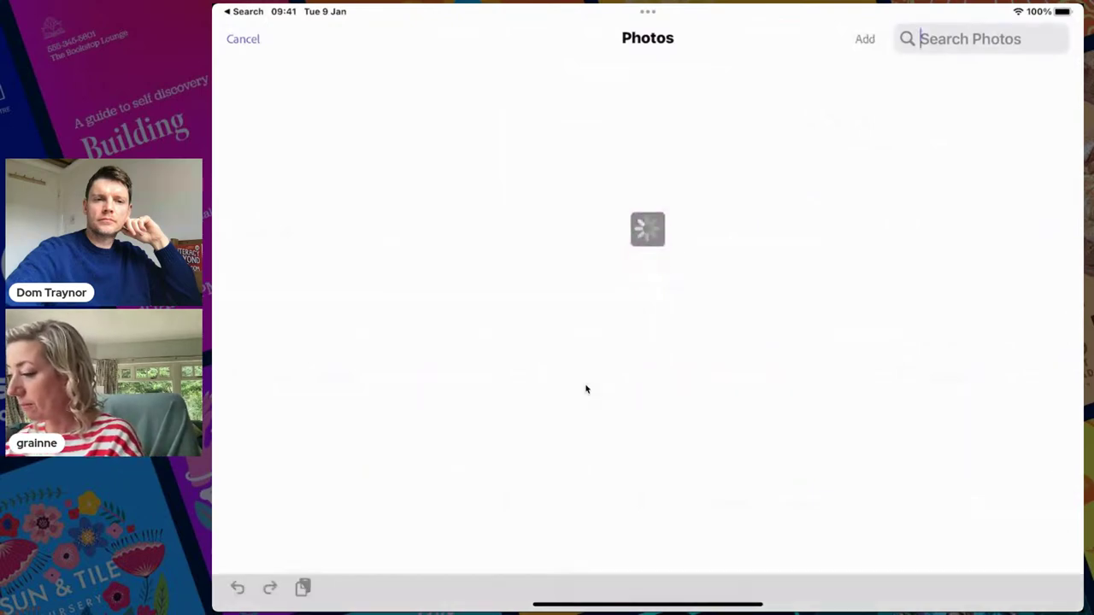
text(boy)
key(Return)
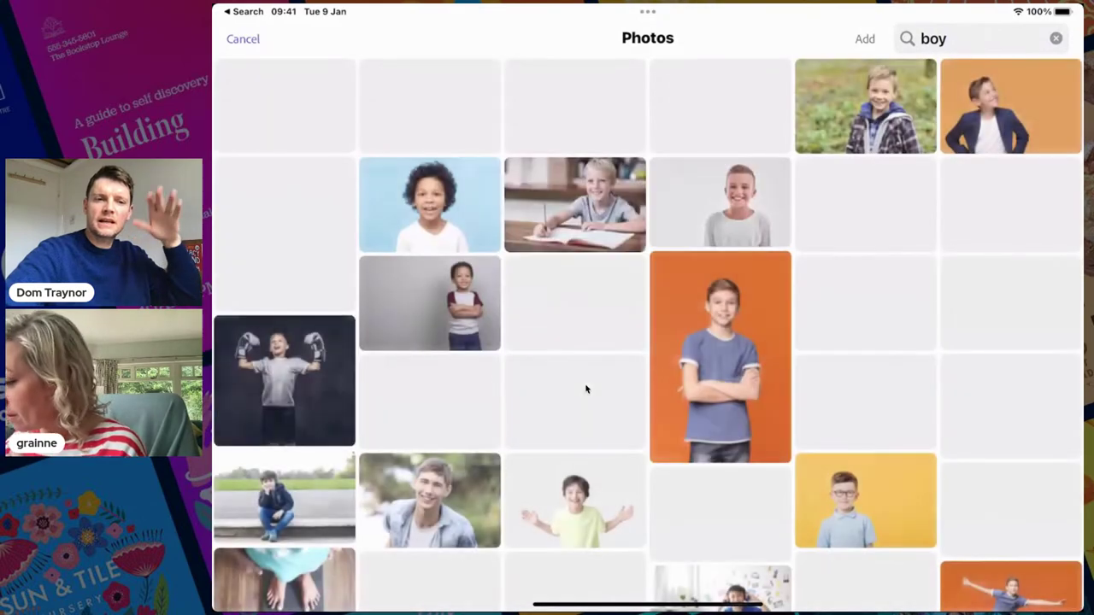
scroll(586, 389, down, 5)
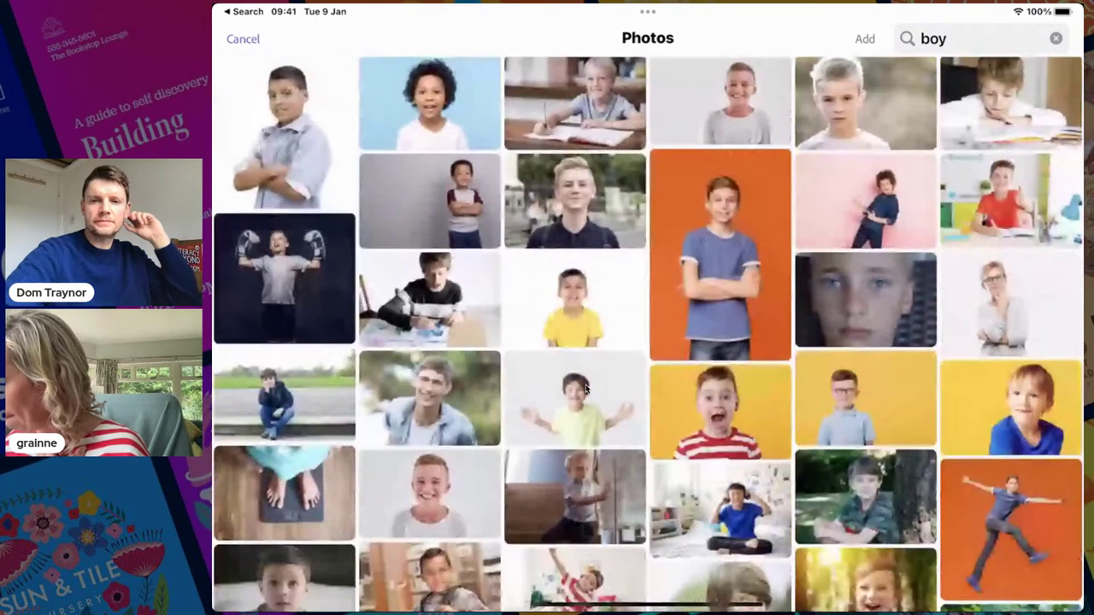
scroll(587, 390, down, 2)
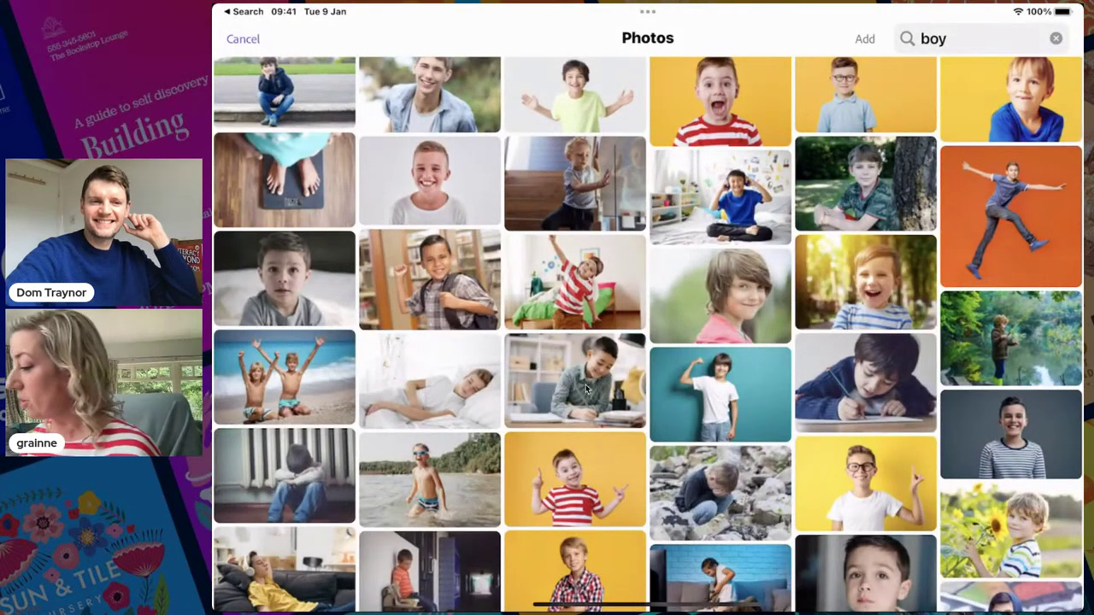
click(1011, 216)
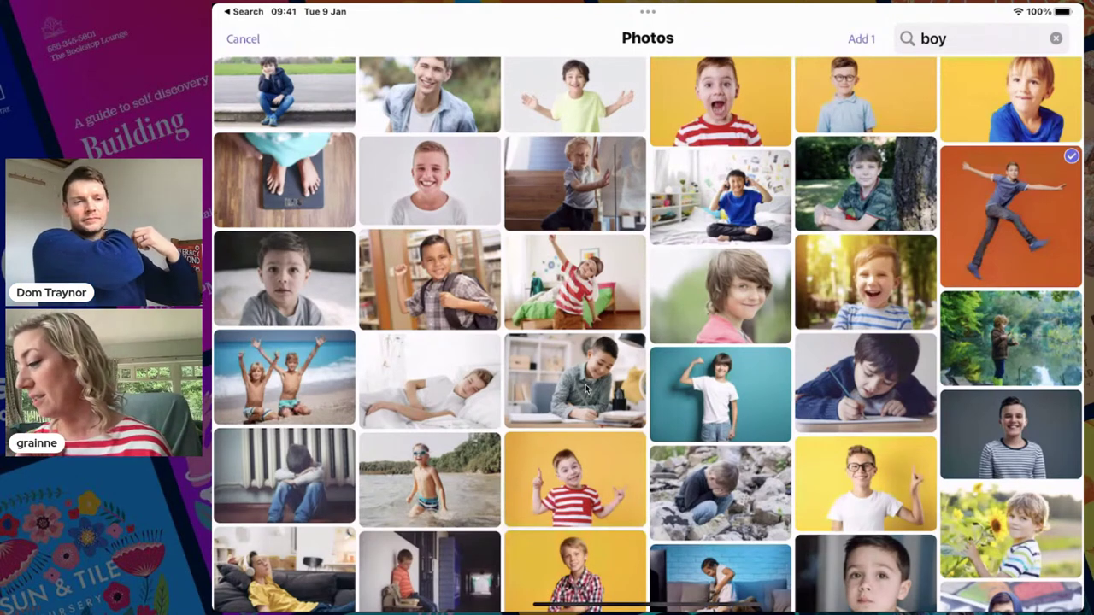
key(Return)
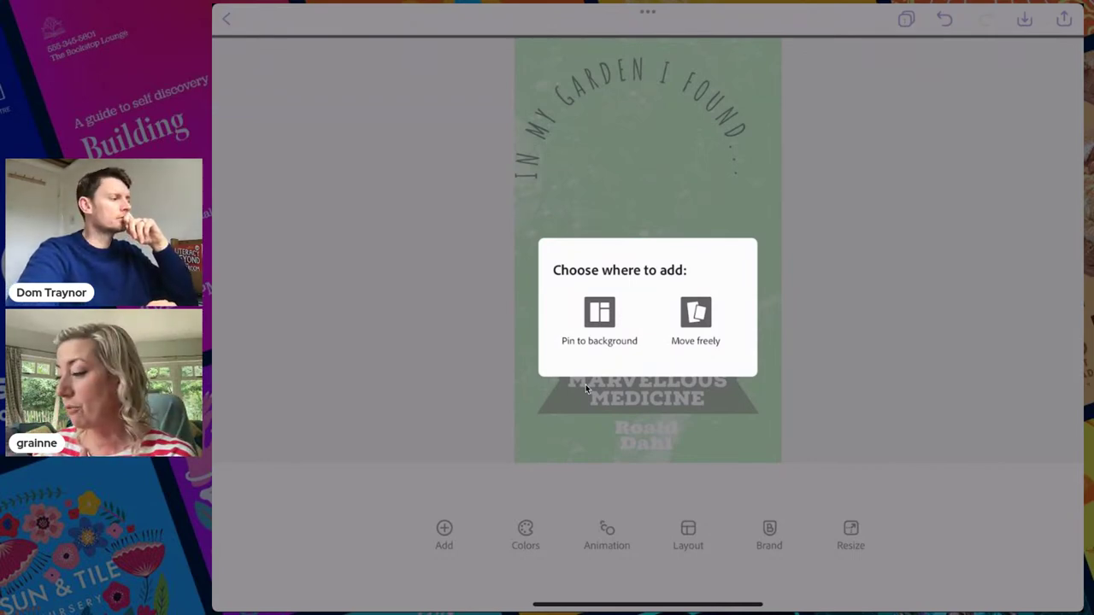
click(695, 316)
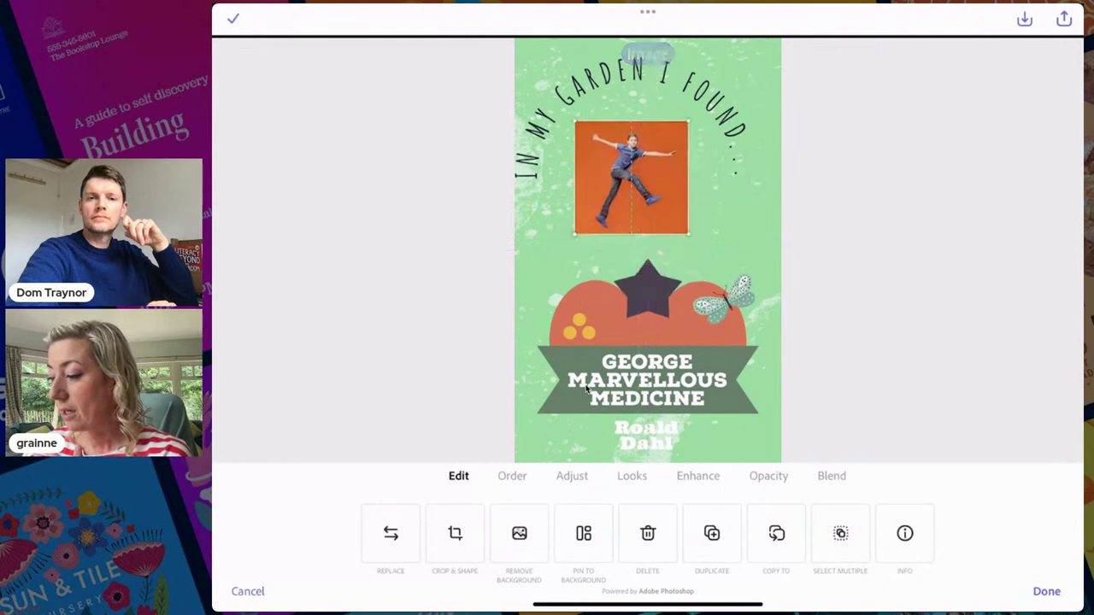
Step: Move the boy cutout down, then enlarge and slightly rotate it across the poster top
drag(630, 177, 611, 223)
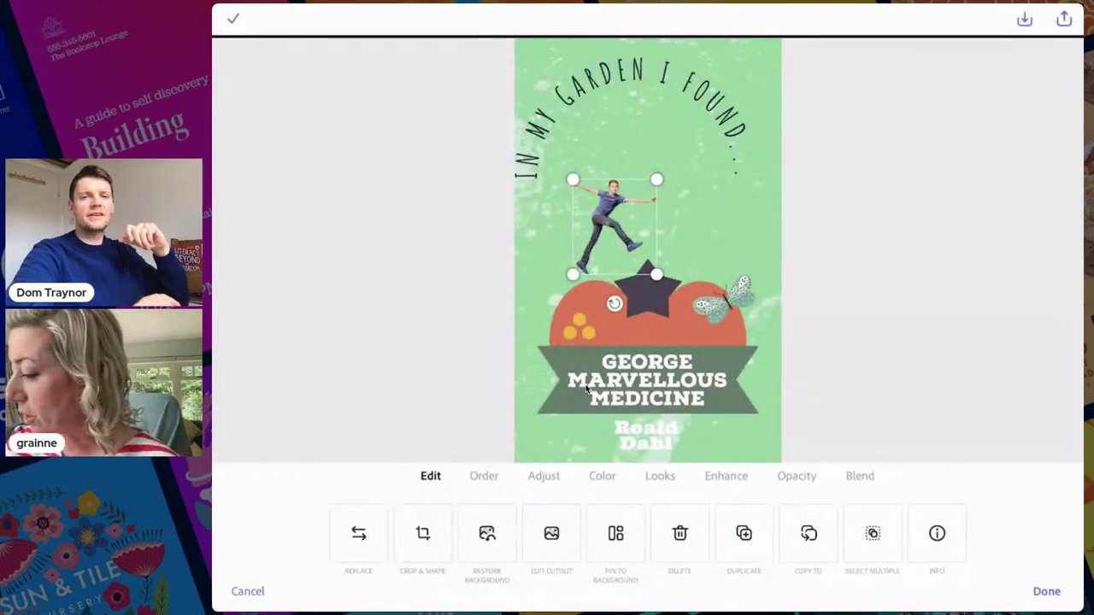
click(656, 179)
drag(656, 179, 701, 77)
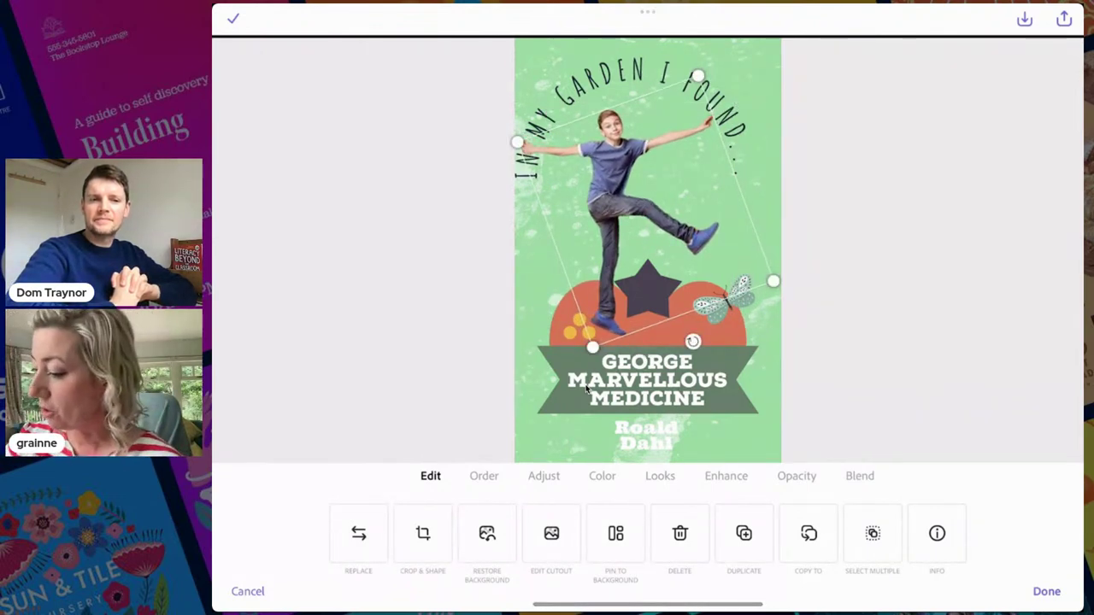
drag(698, 75, 705, 59)
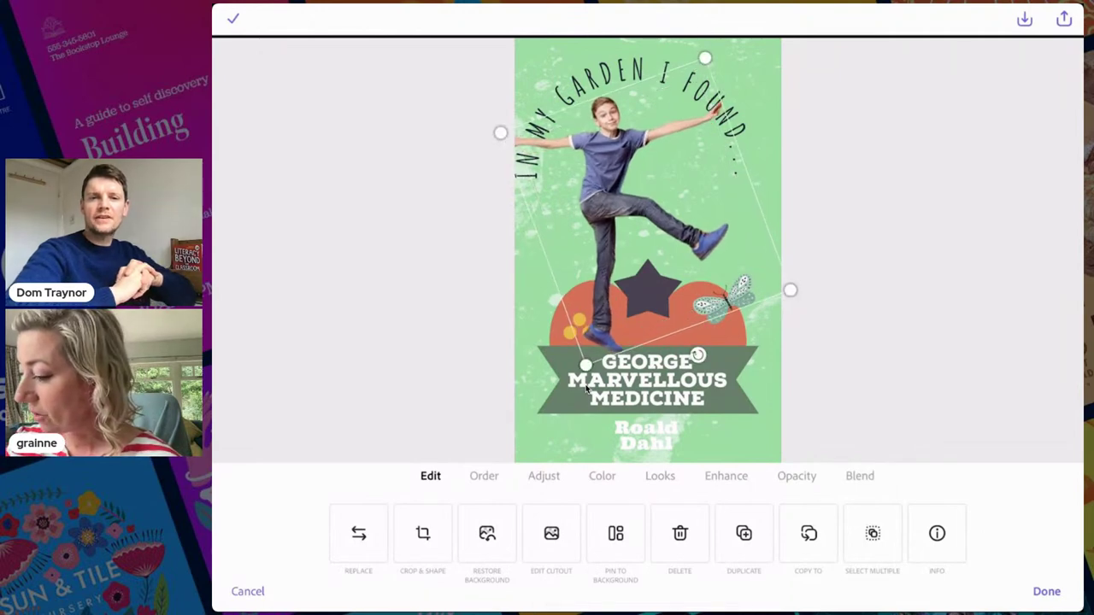
drag(615, 214, 611, 204)
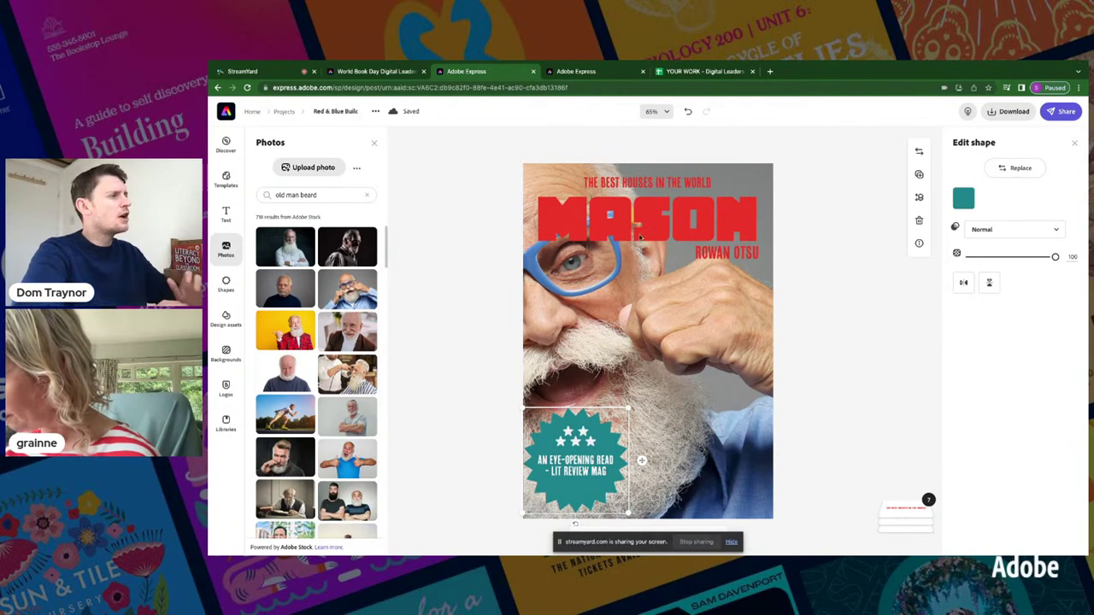
click(582, 72)
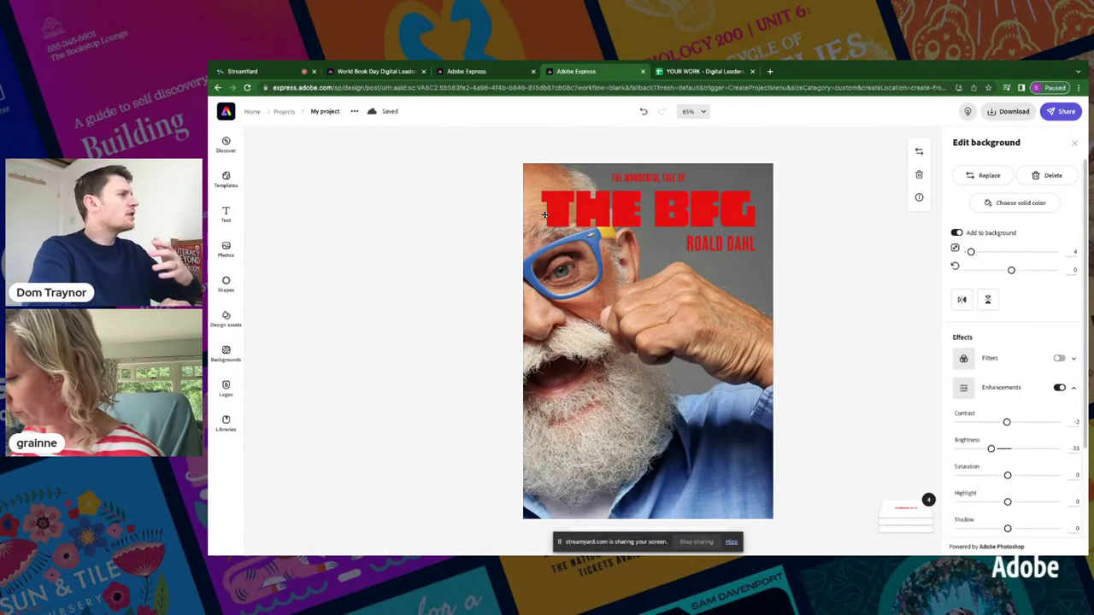
Step: Check the review badge text on the MASON example poster, then go back to THE BFG
click(466, 72)
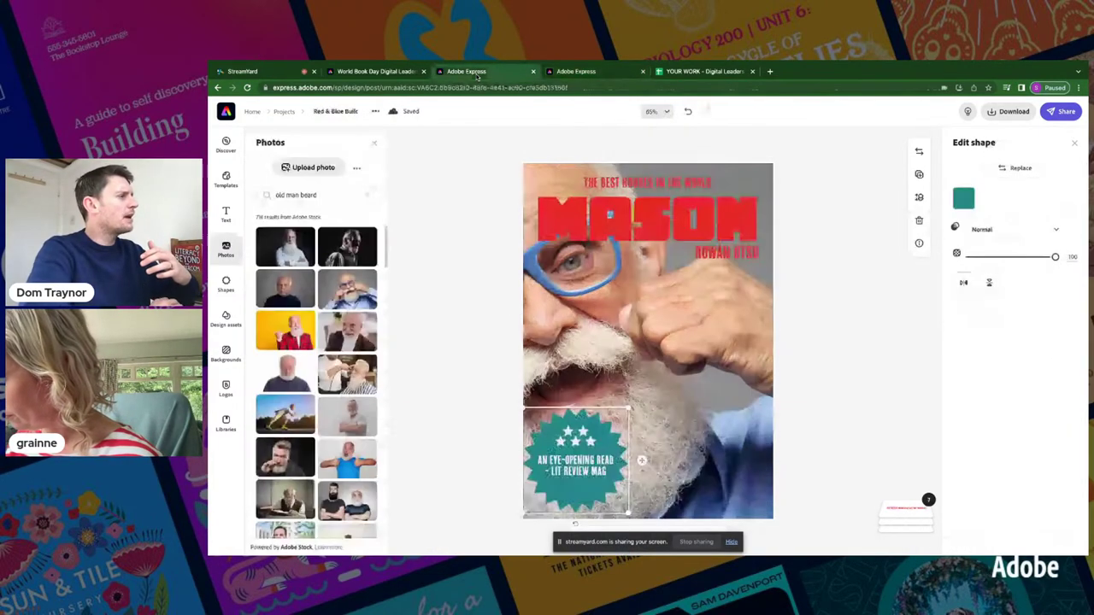
click(586, 462)
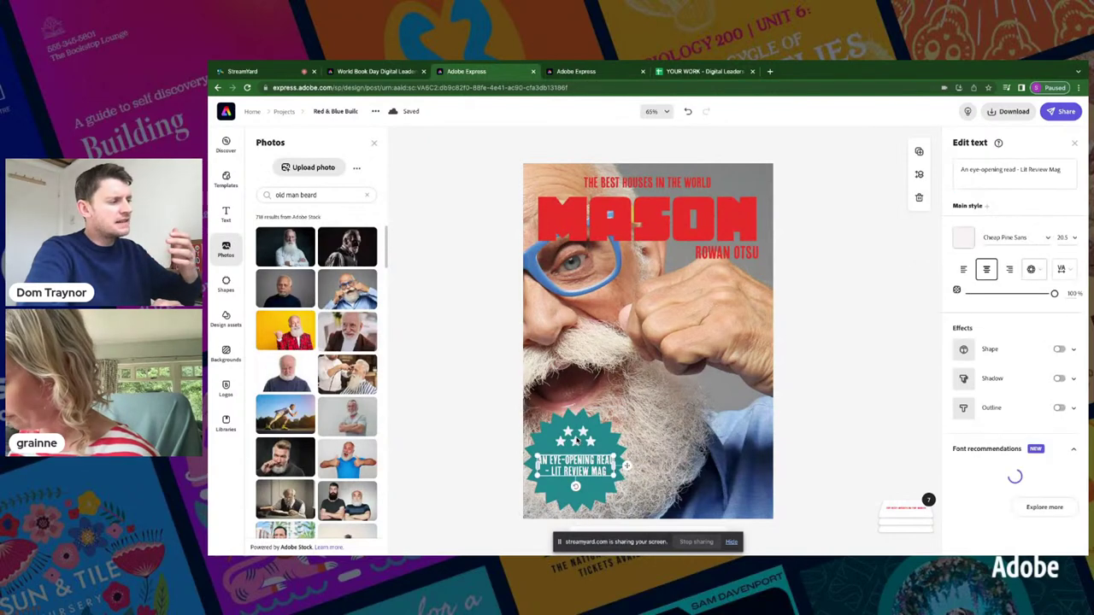
click(578, 441)
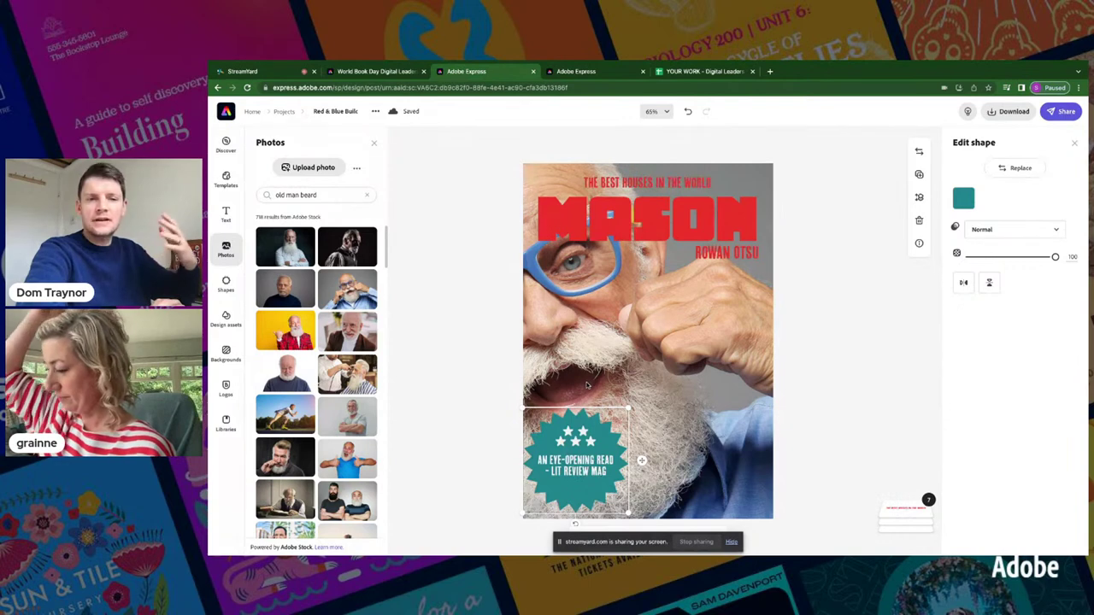
click(597, 71)
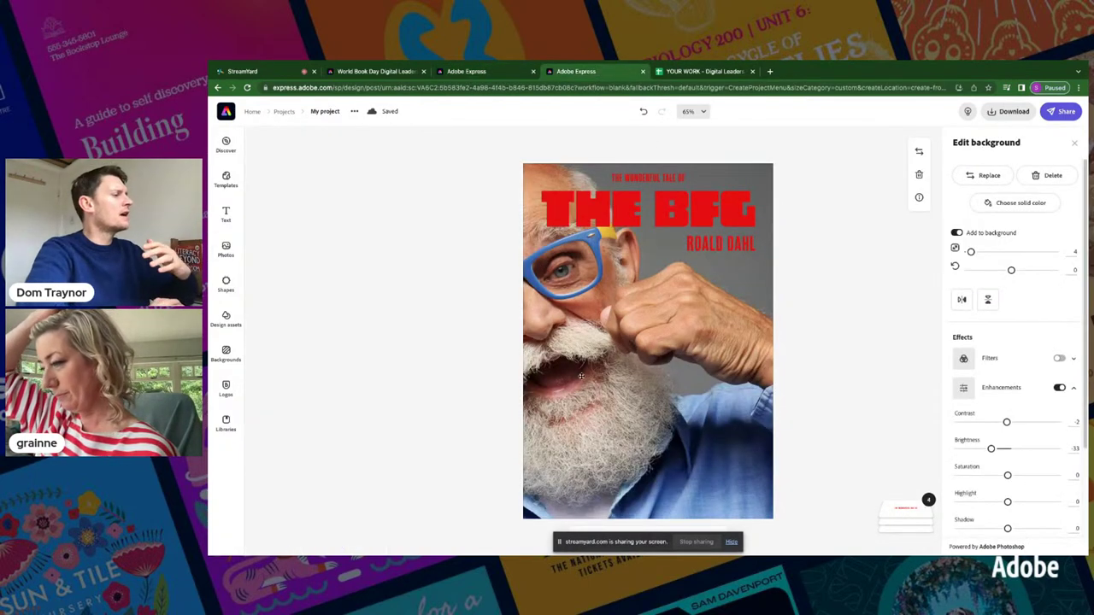
click(225, 282)
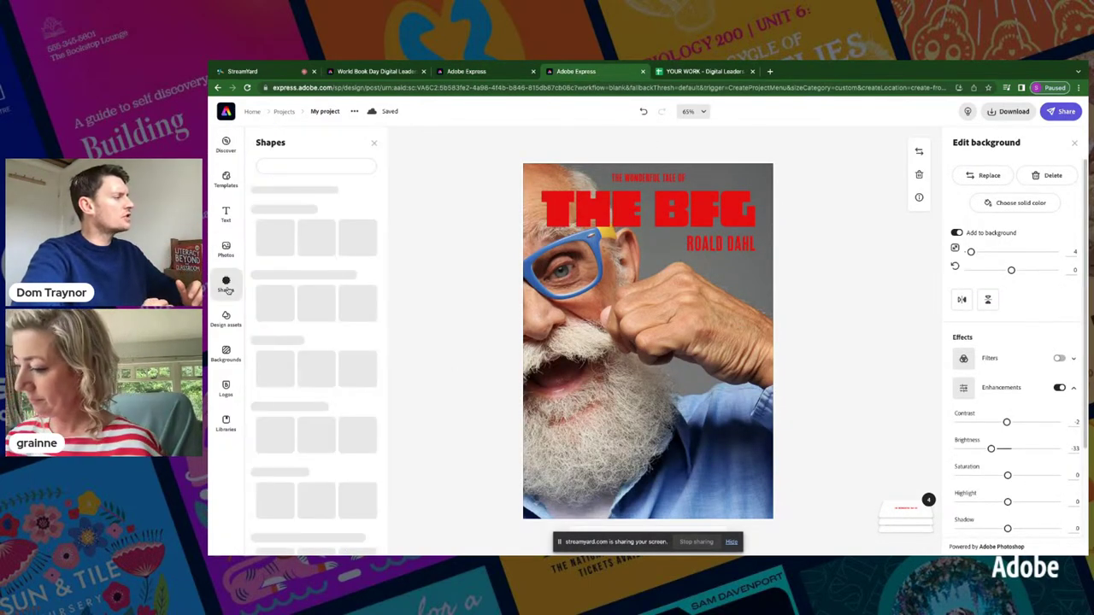
Step: Search shapes for 'circle', add a filled circle and shrink it on the cover
click(295, 166)
text(stick)
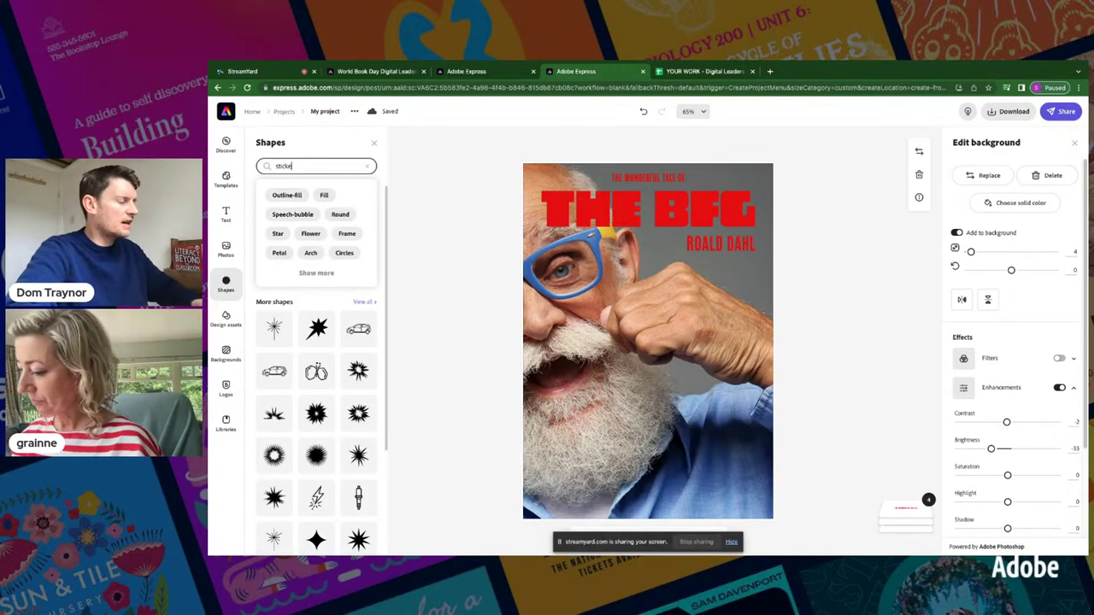
text(er)
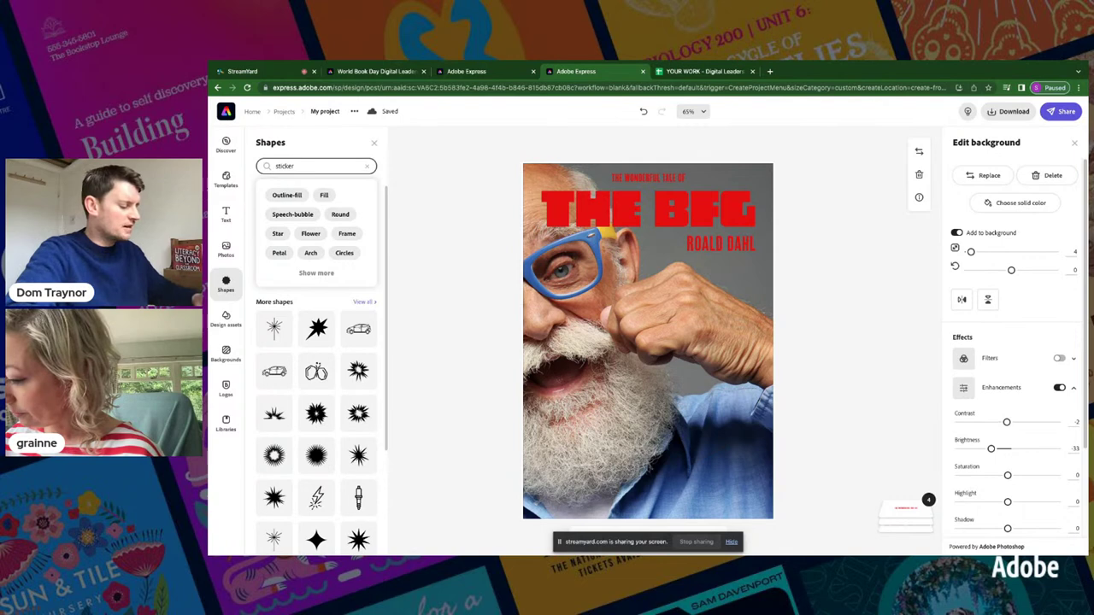
key(ctrl+a)
text(circle)
key(Return)
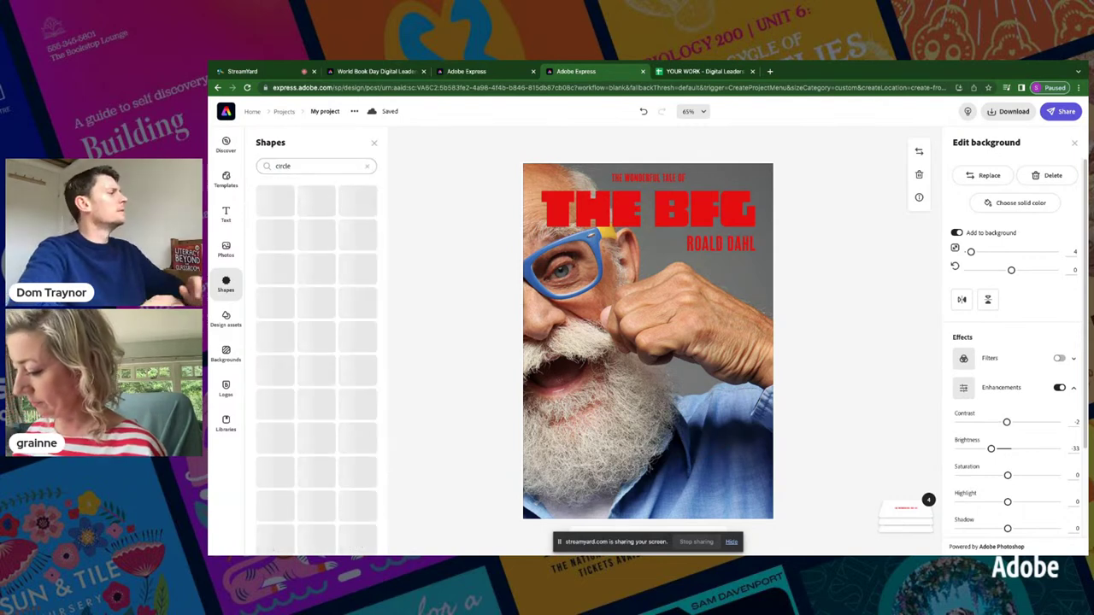
click(273, 226)
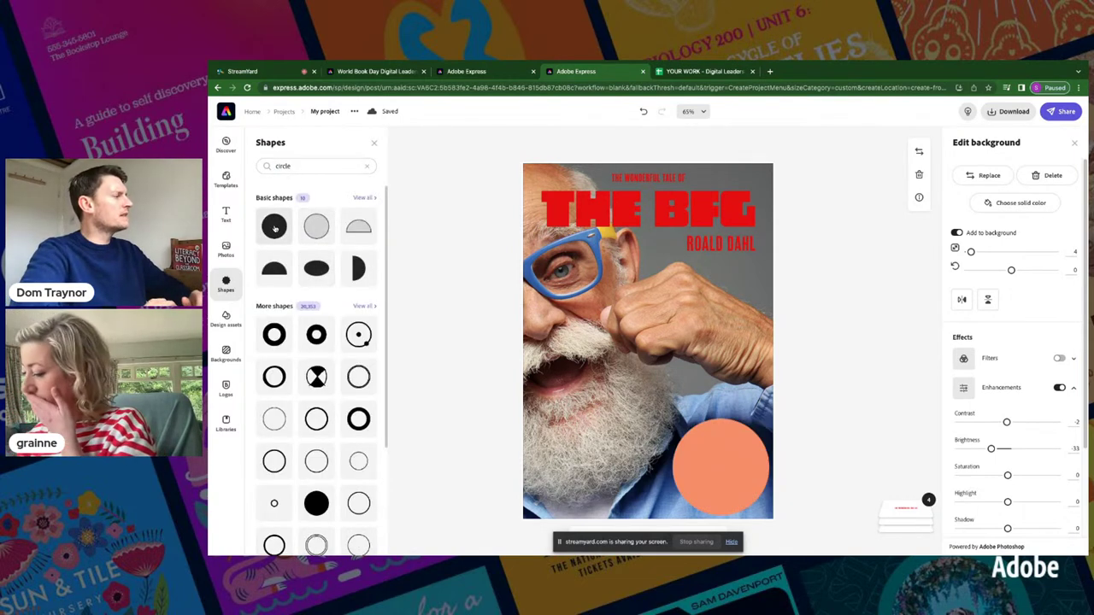
drag(738, 491, 606, 475)
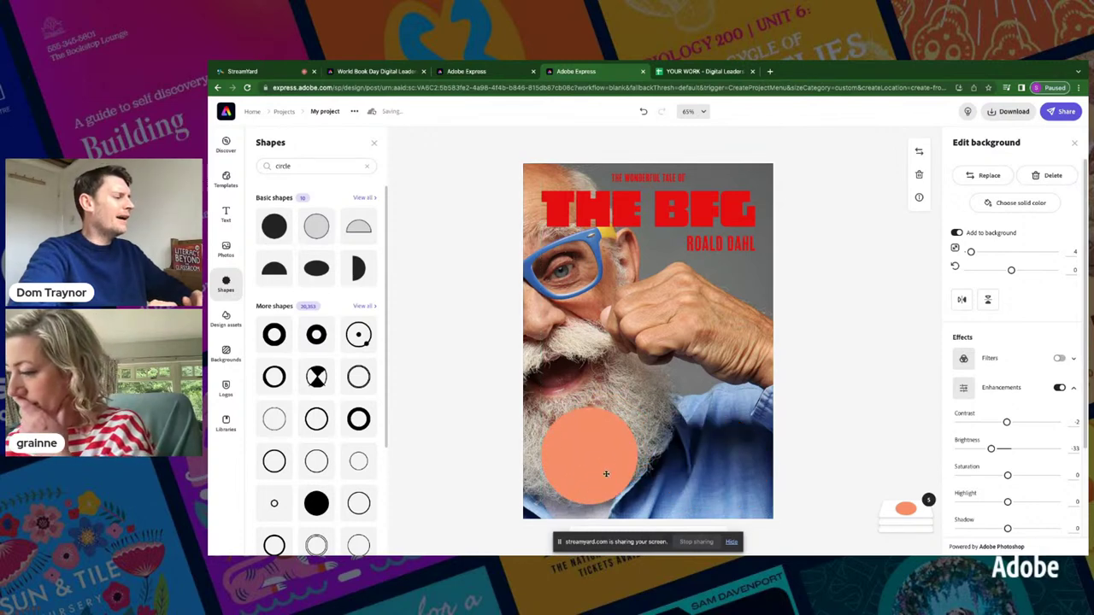
click(611, 475)
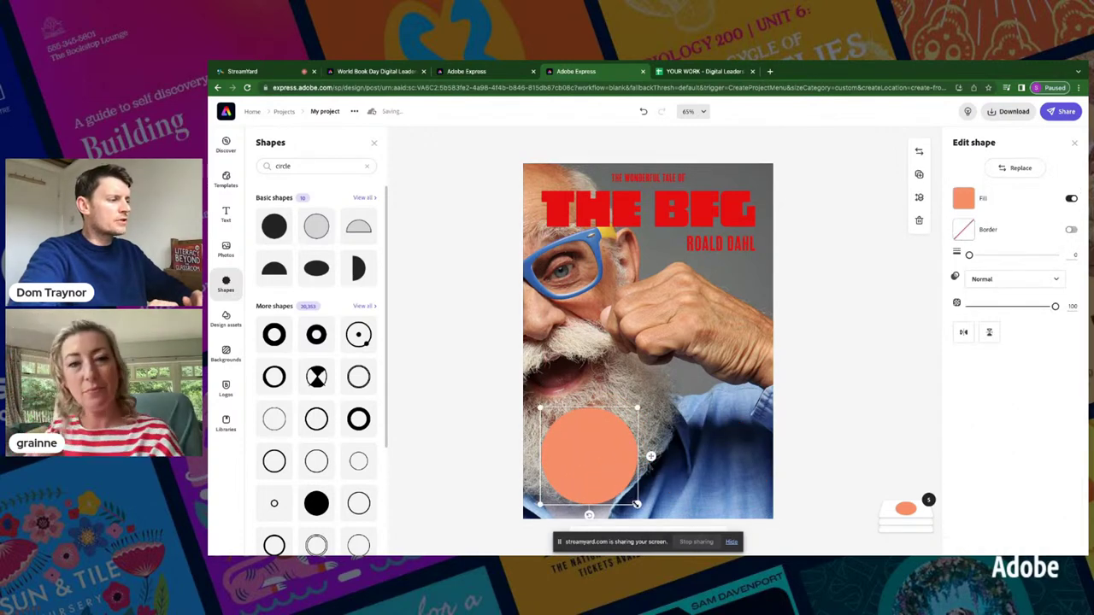
drag(637, 505, 629, 468)
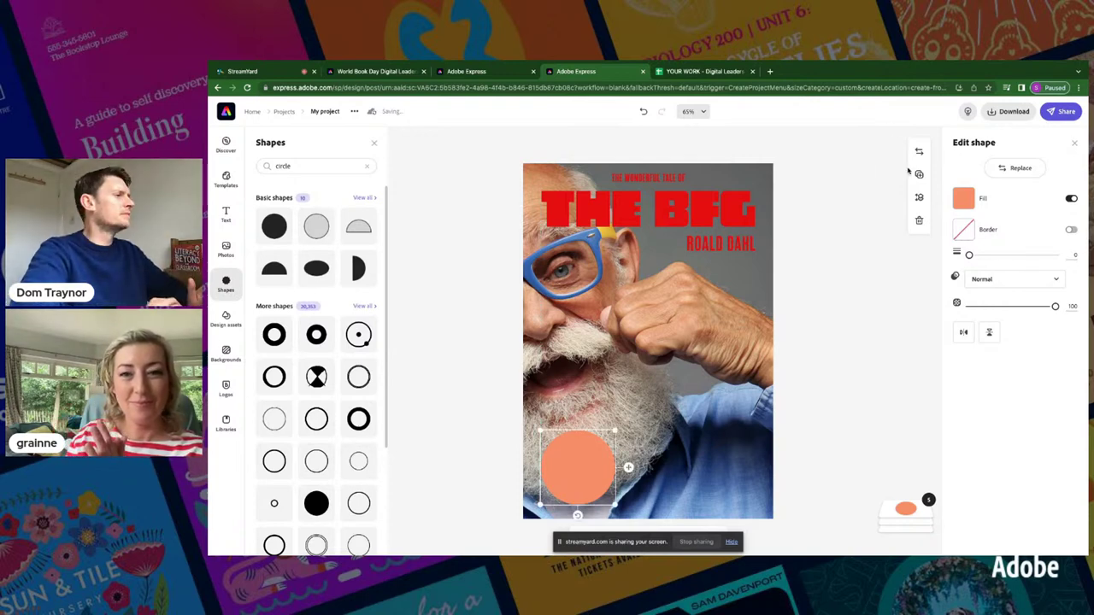
Step: Fill the circle golden yellow (#E8BE35) and move it up beside the fist
click(963, 199)
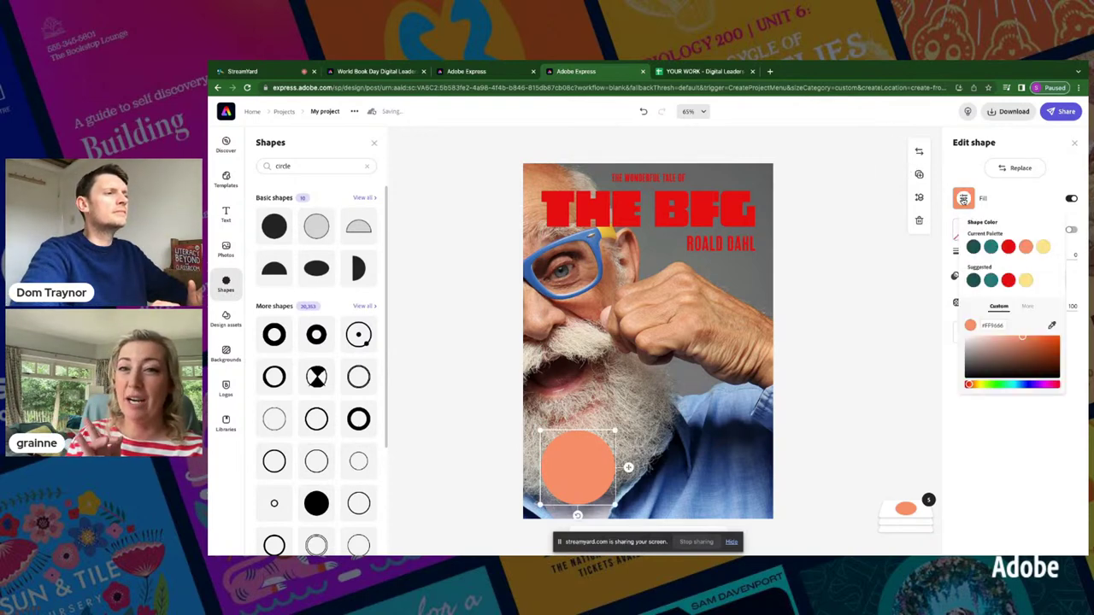
click(1043, 247)
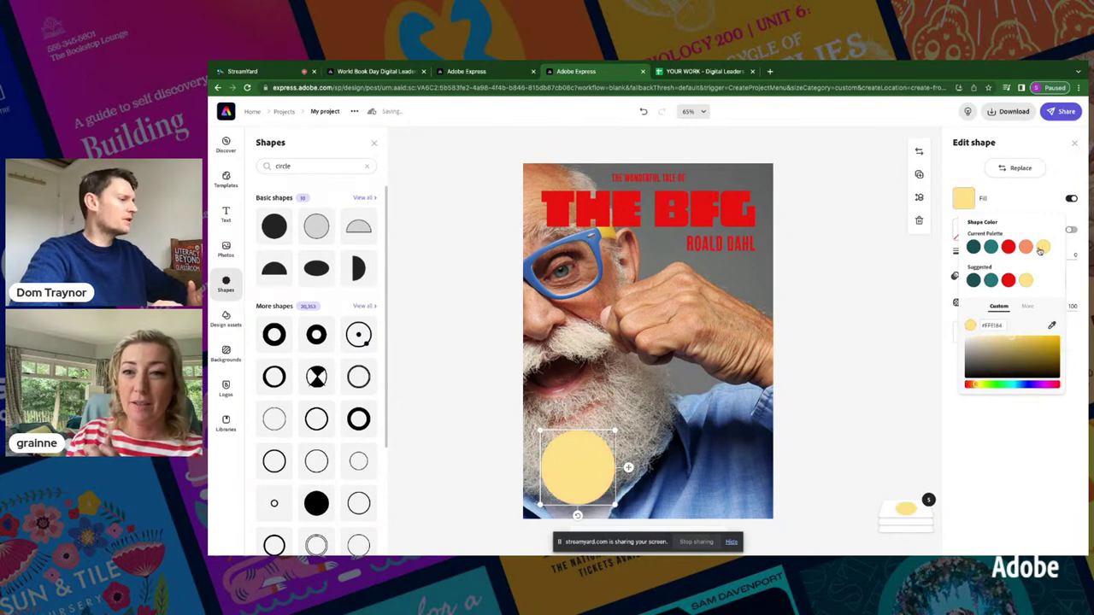
drag(1015, 341, 1034, 341)
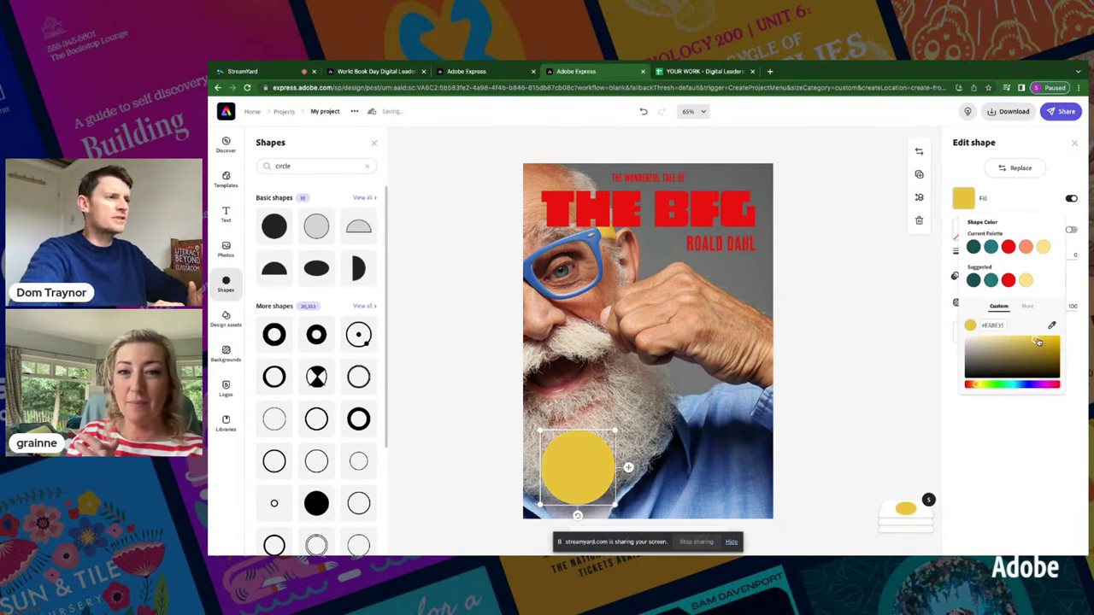
click(849, 307)
drag(584, 453, 674, 299)
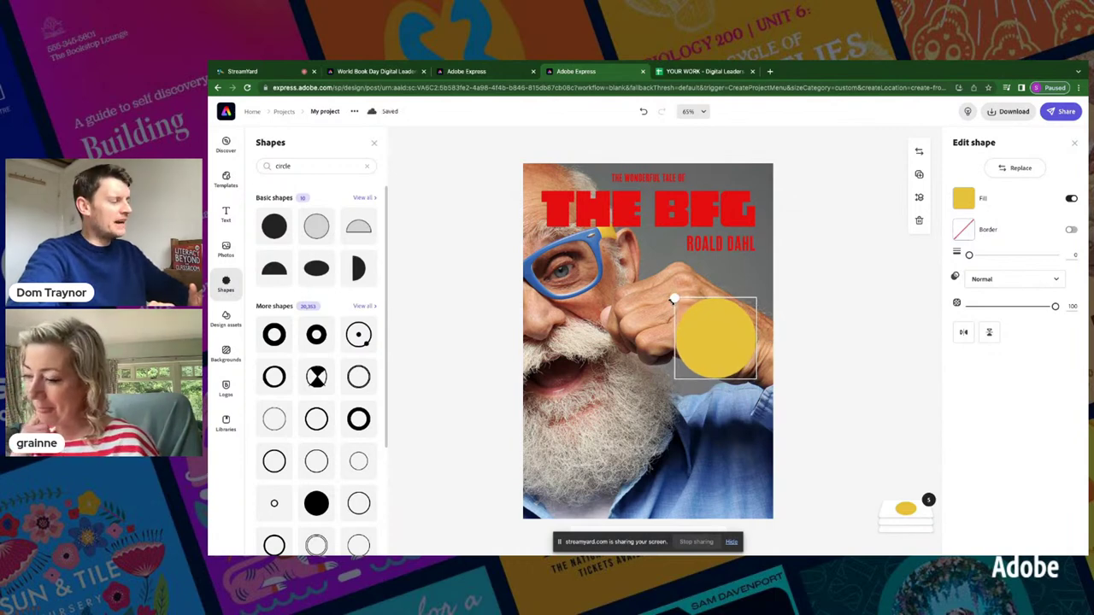
click(847, 301)
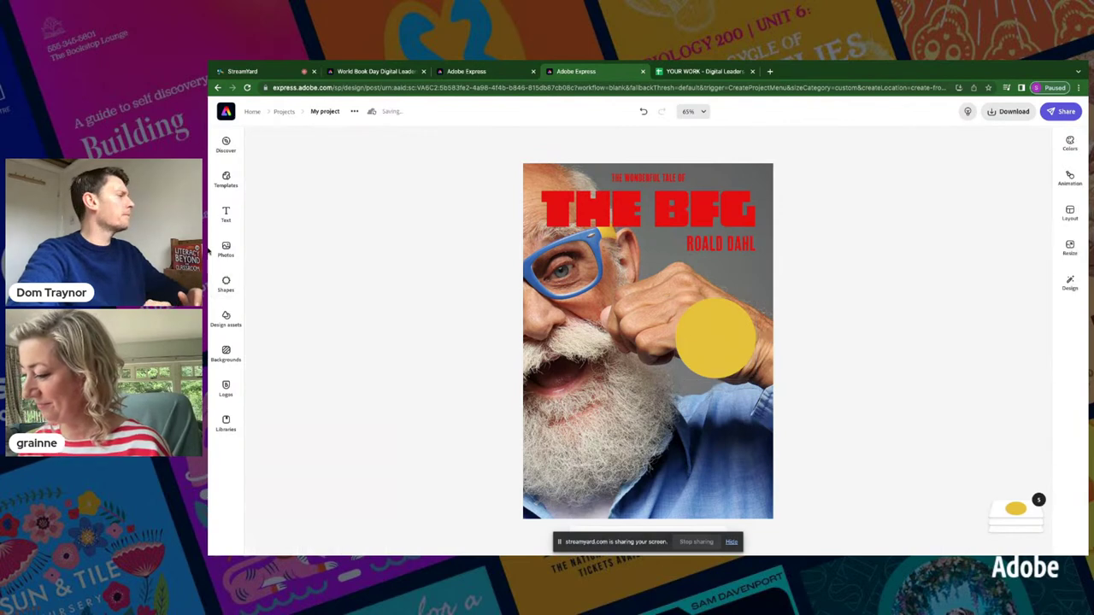
Step: Add a new text box and make its text white
click(226, 213)
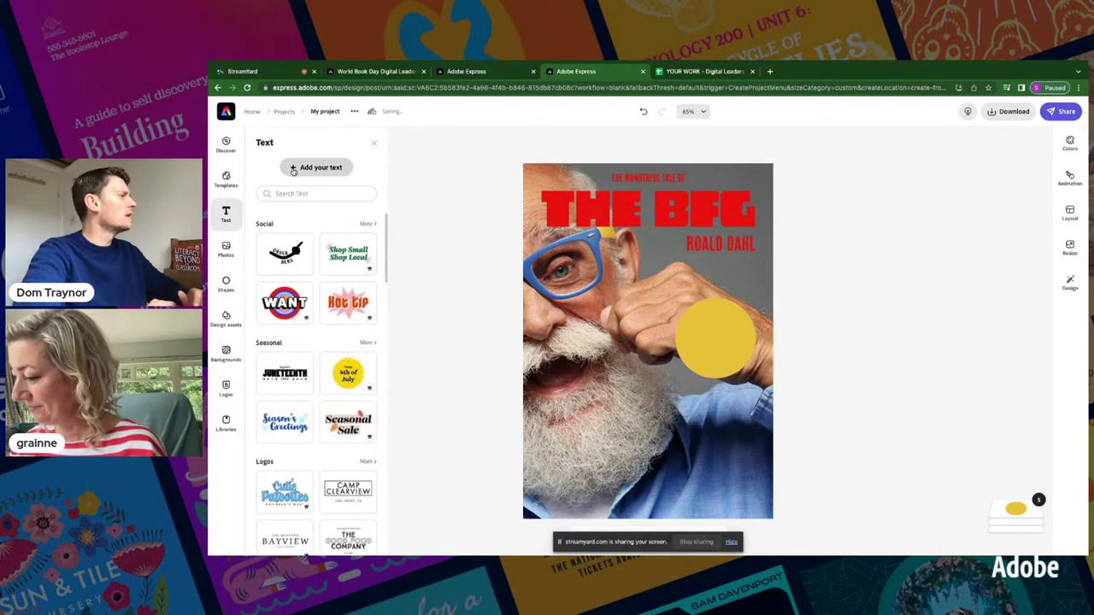
click(293, 171)
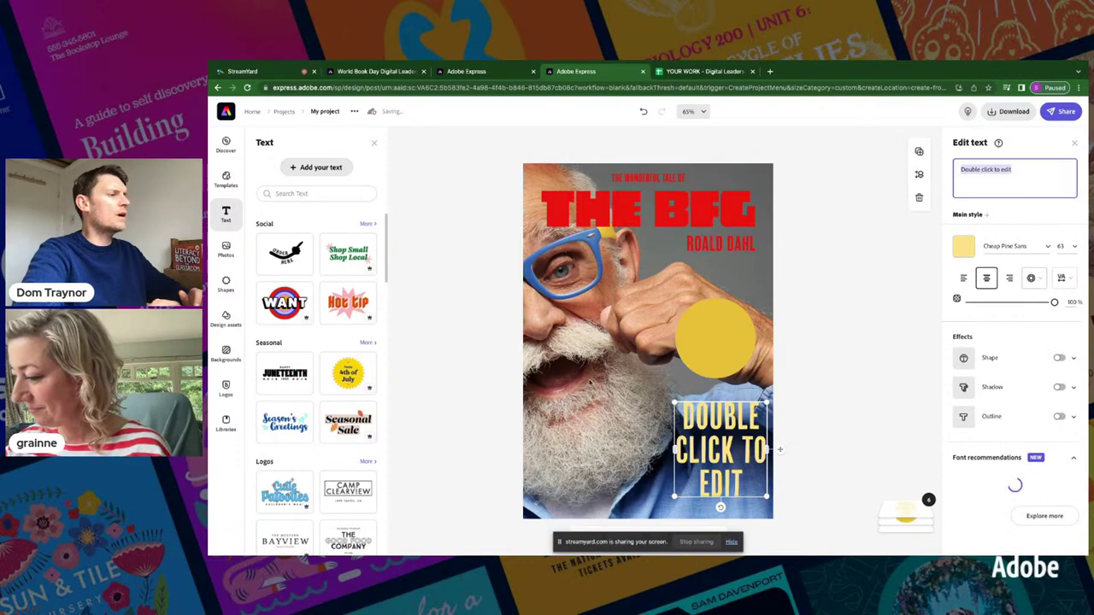
click(965, 246)
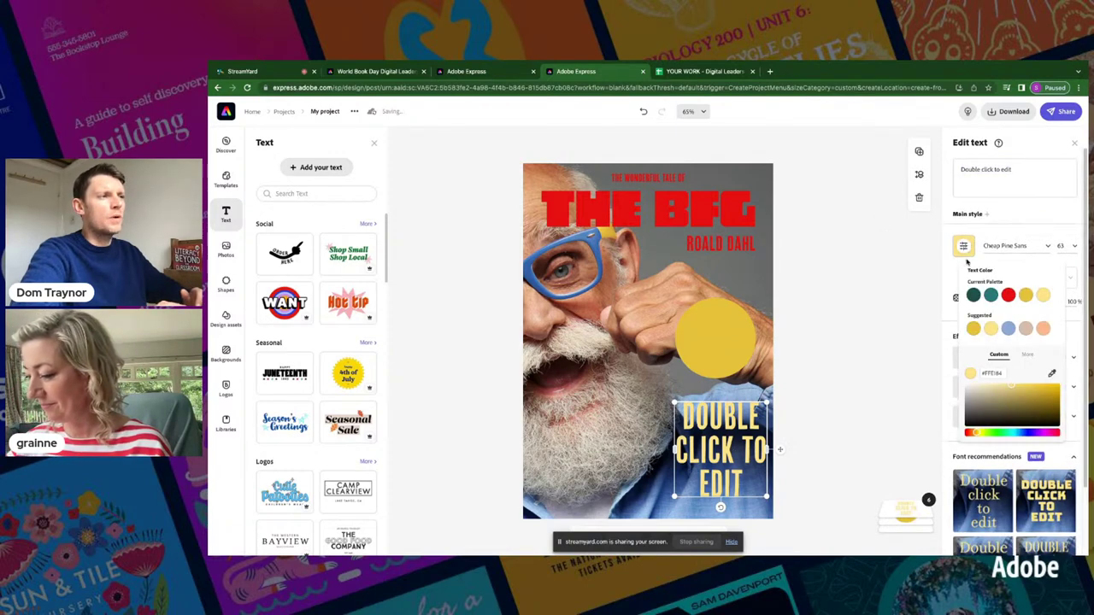
drag(1012, 380, 965, 376)
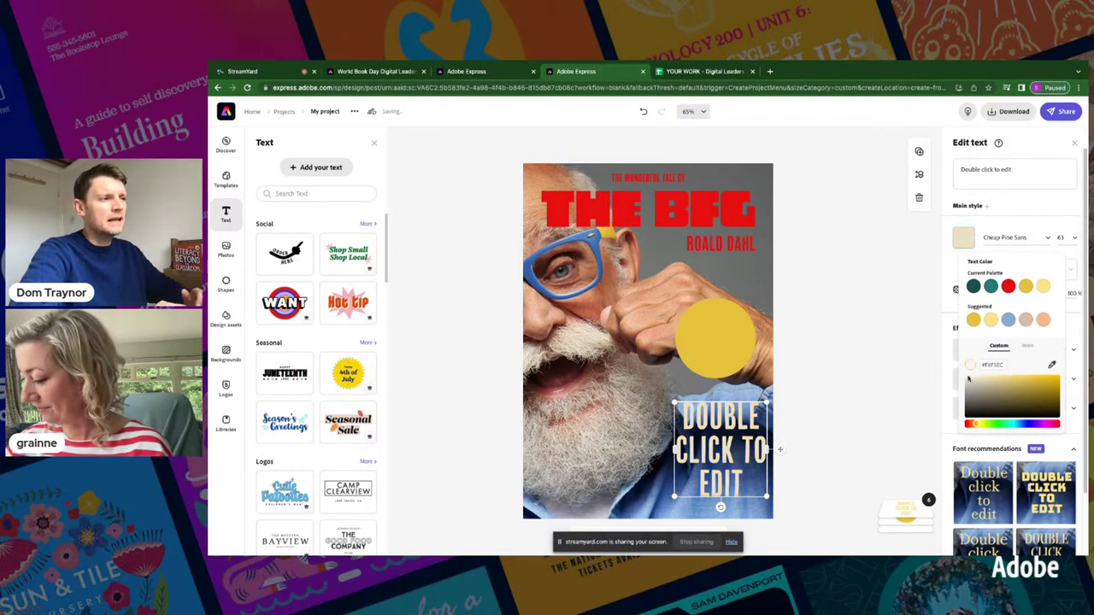
click(956, 373)
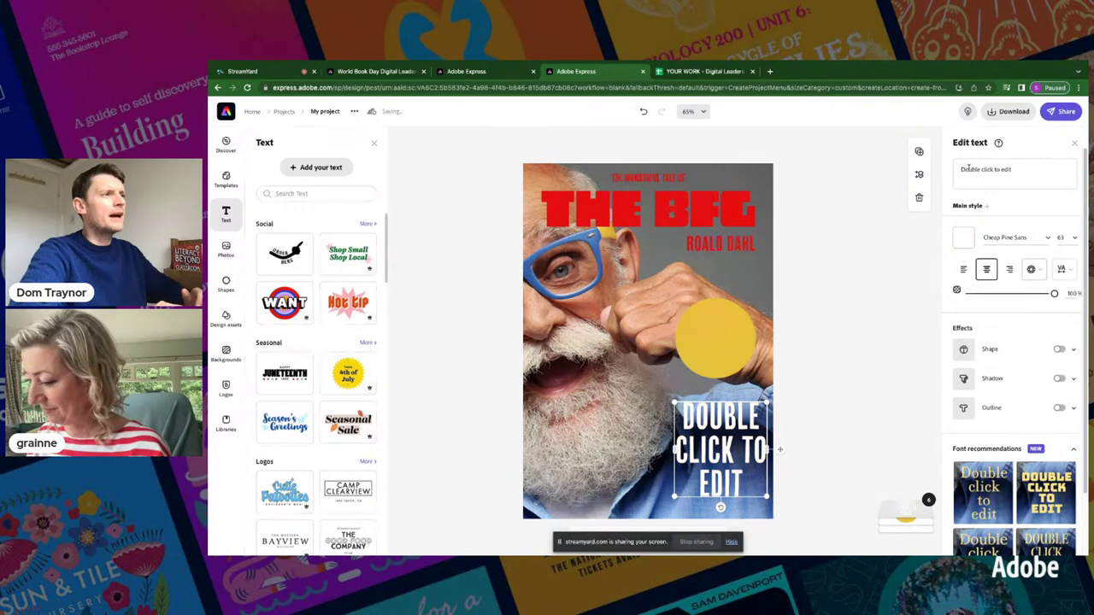
Step: Change the text to 'A really thrilling read' plus the reviewer's name and shrink it onto the circle
click(968, 168)
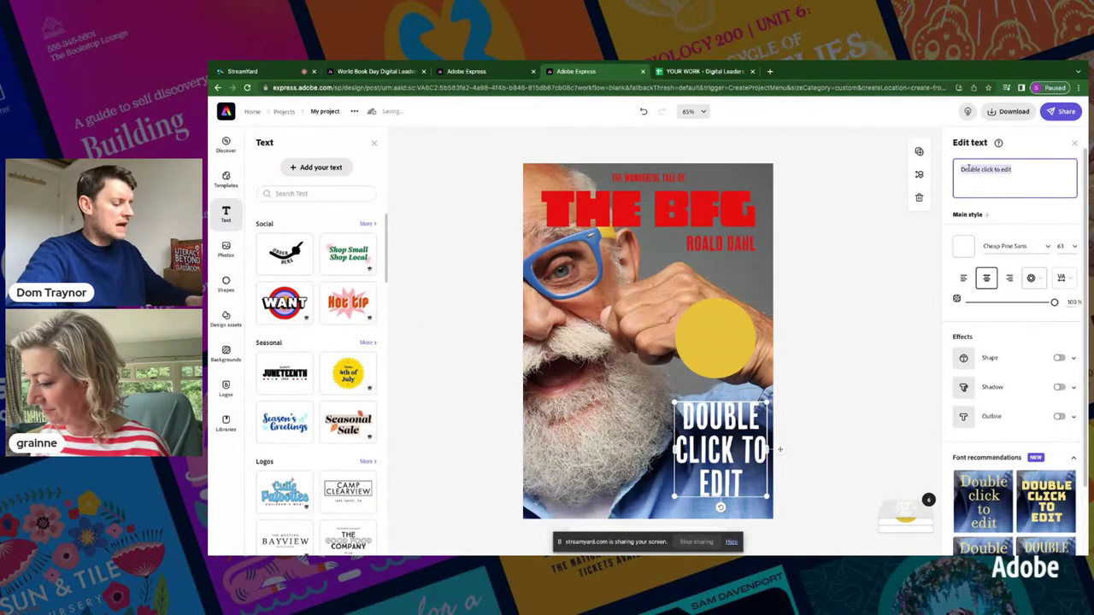
text(A really t)
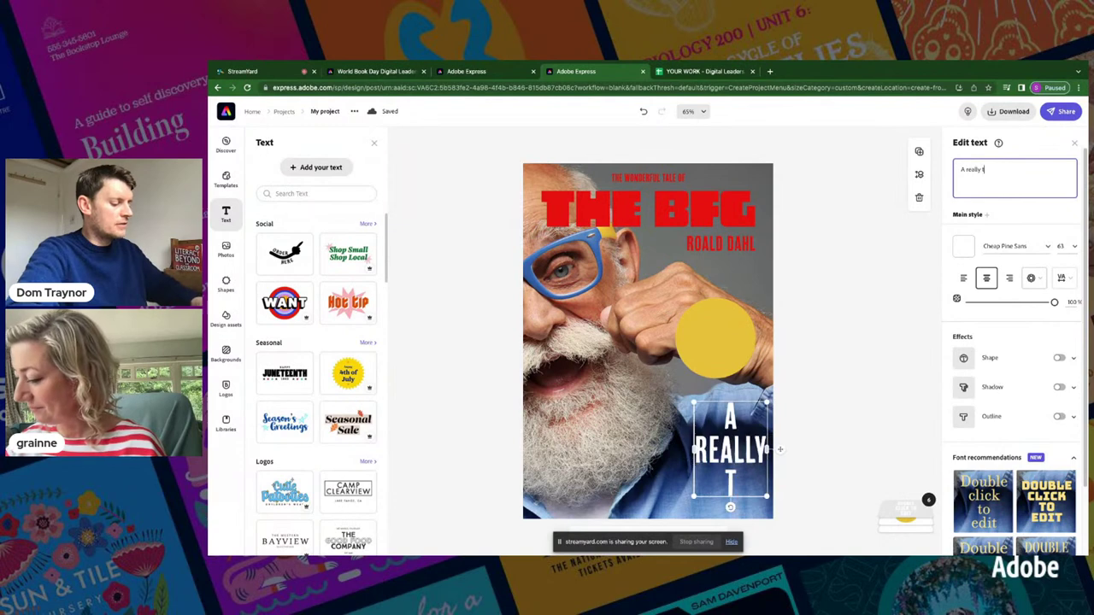
text(hrilling read)
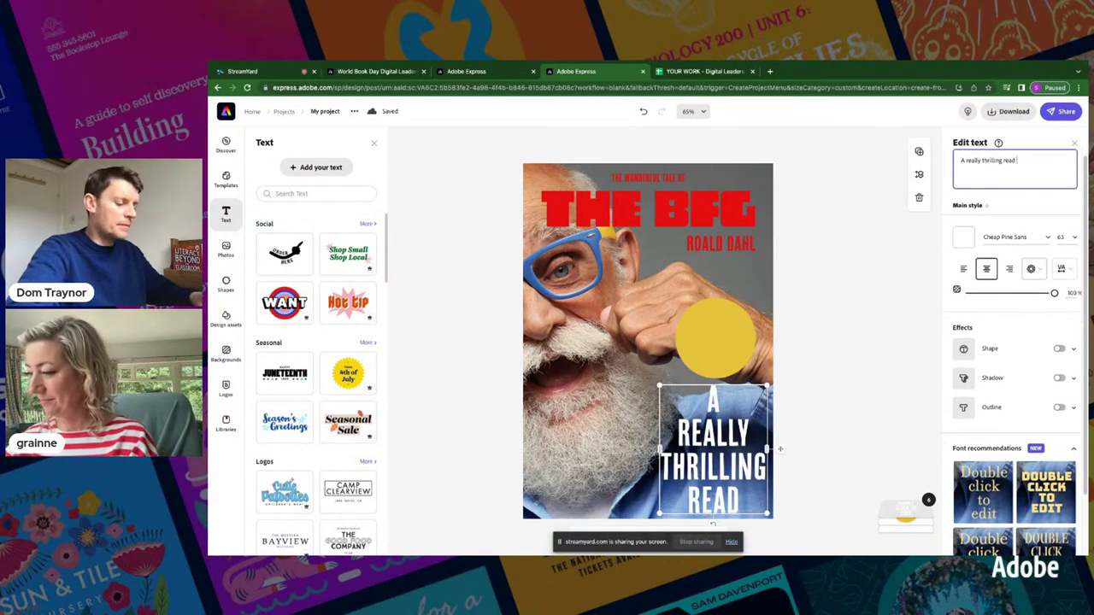
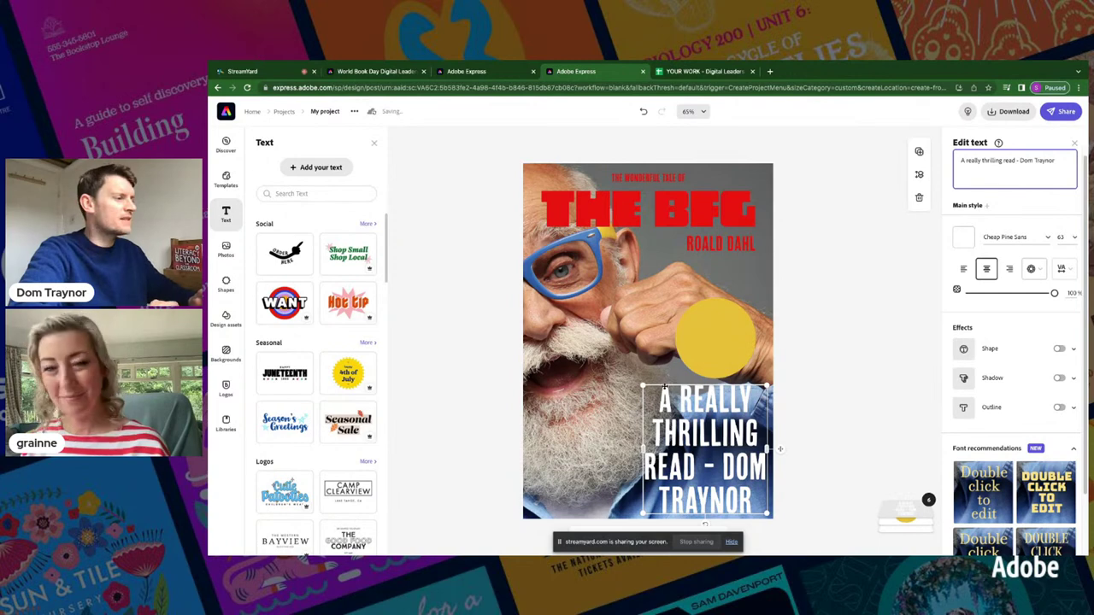
drag(643, 386, 751, 349)
Step: Replace the shape library's circle search with a new search term for star shapes
click(226, 284)
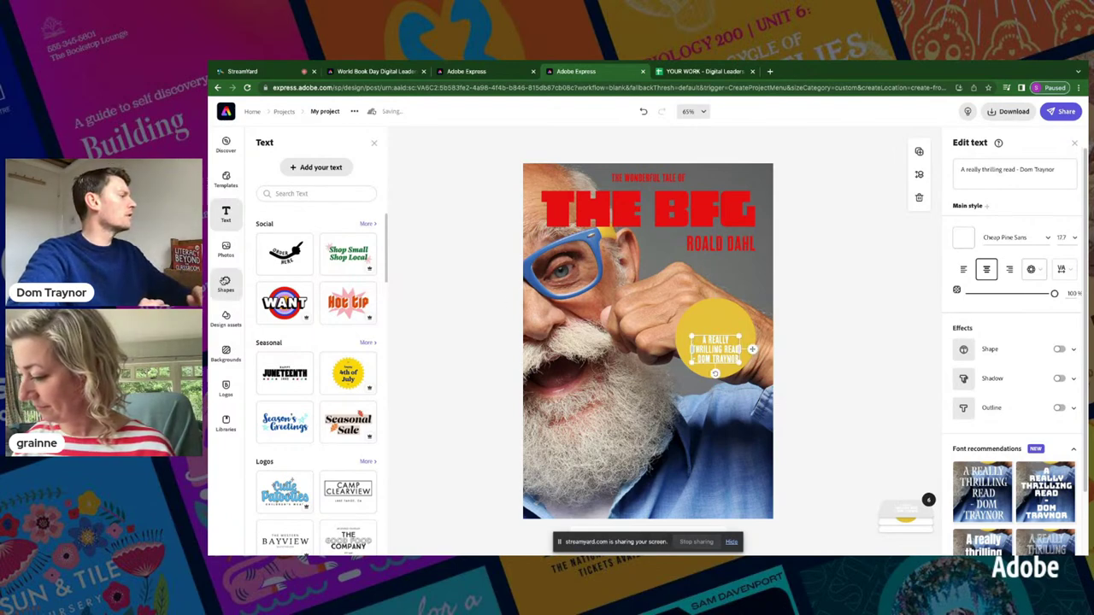
click(278, 165)
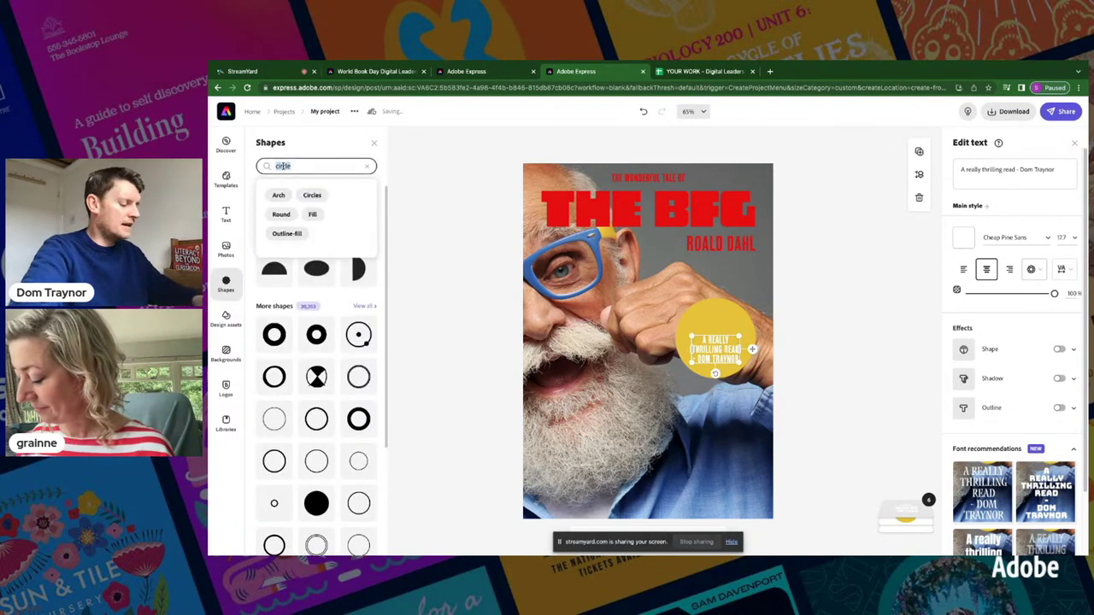
text(fouor stars)
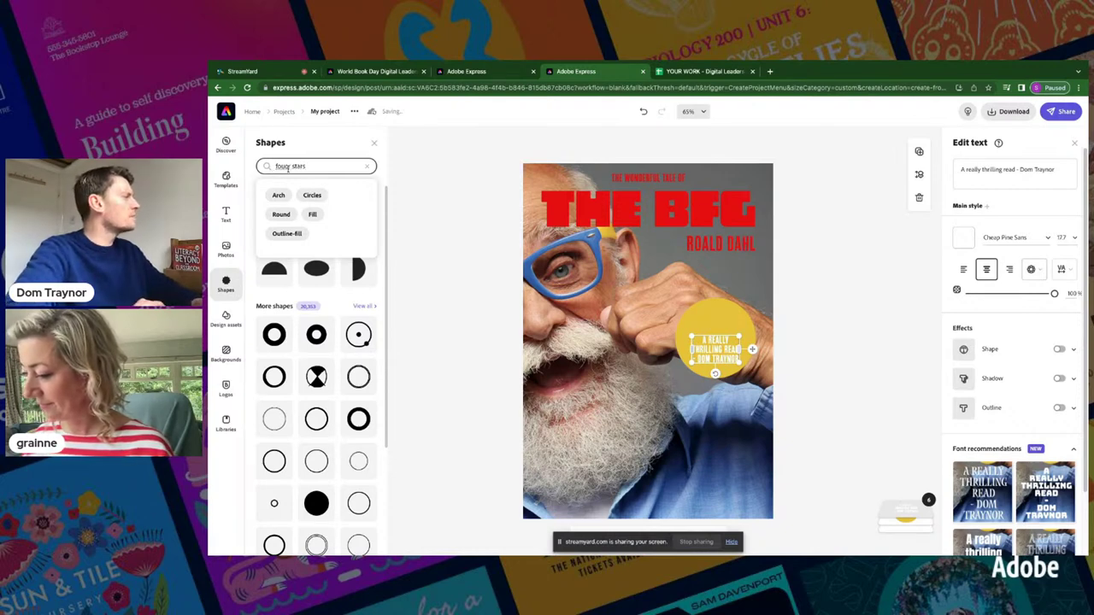
Step: Add the five-star shape in white, shrink it and set it atop the yellow review circle
key(Return)
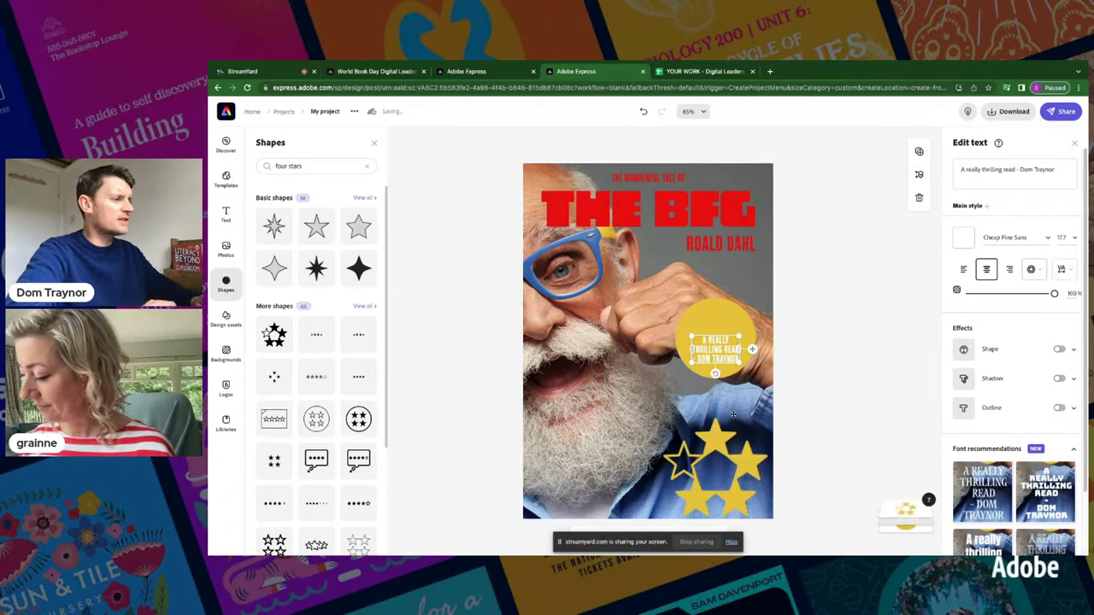
click(713, 446)
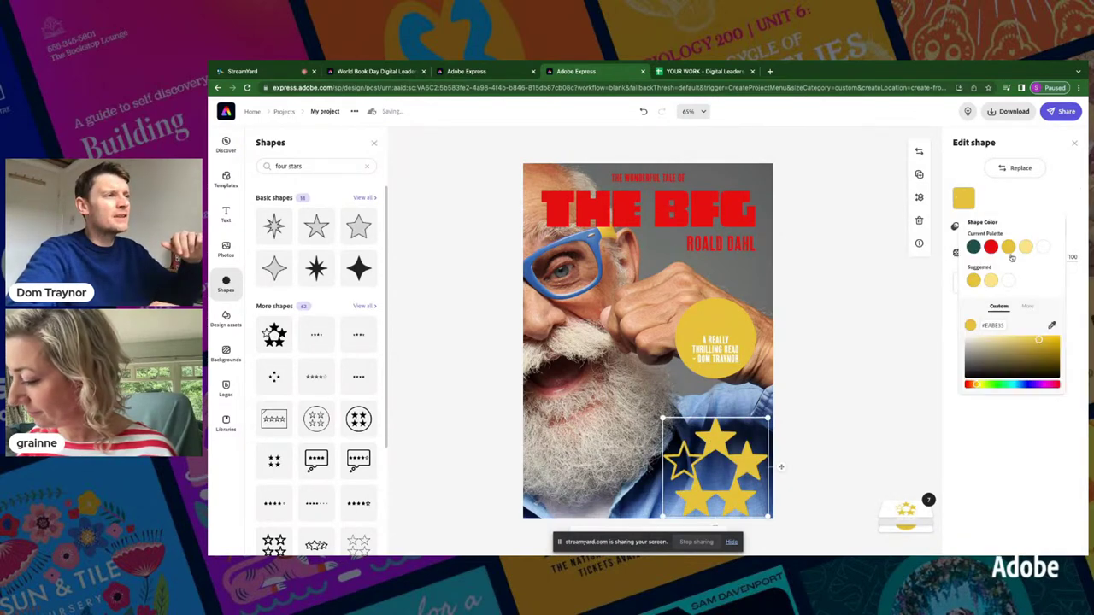
click(1042, 248)
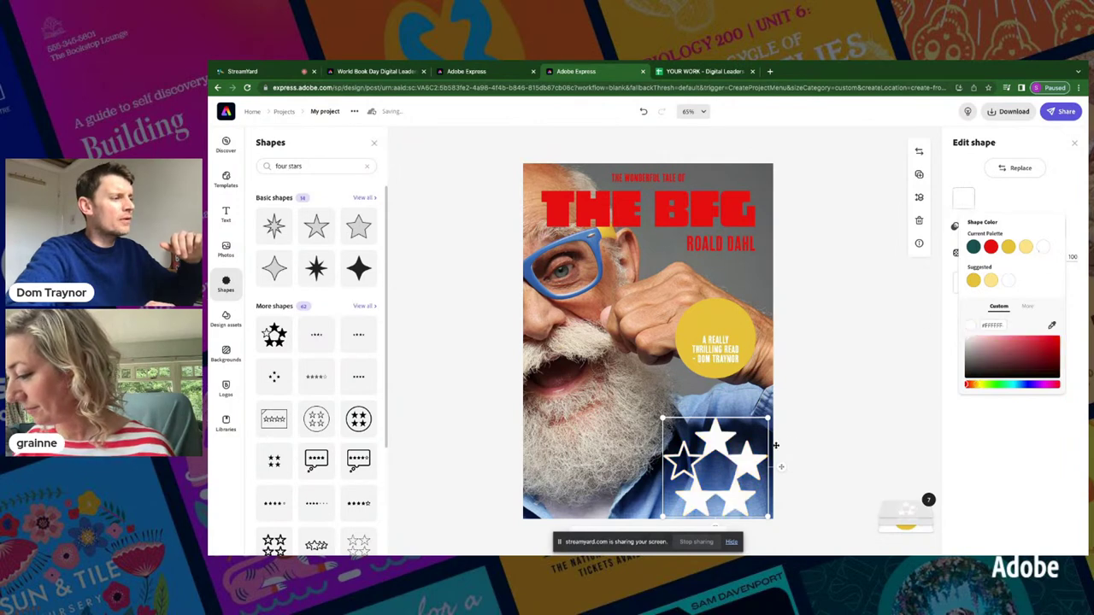
drag(769, 419, 740, 320)
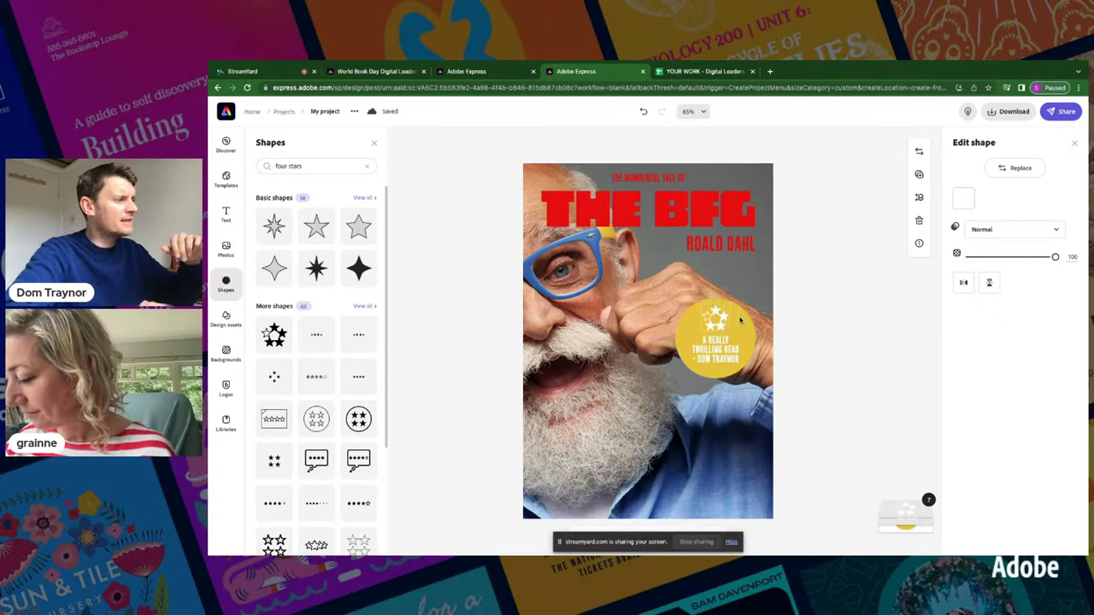
click(740, 321)
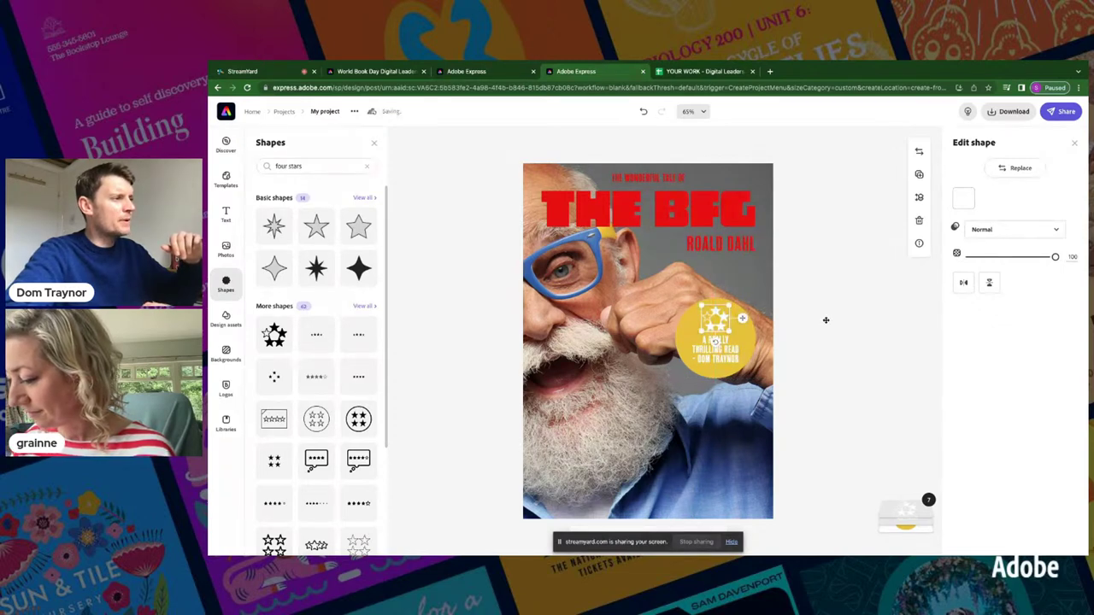
click(745, 344)
click(826, 317)
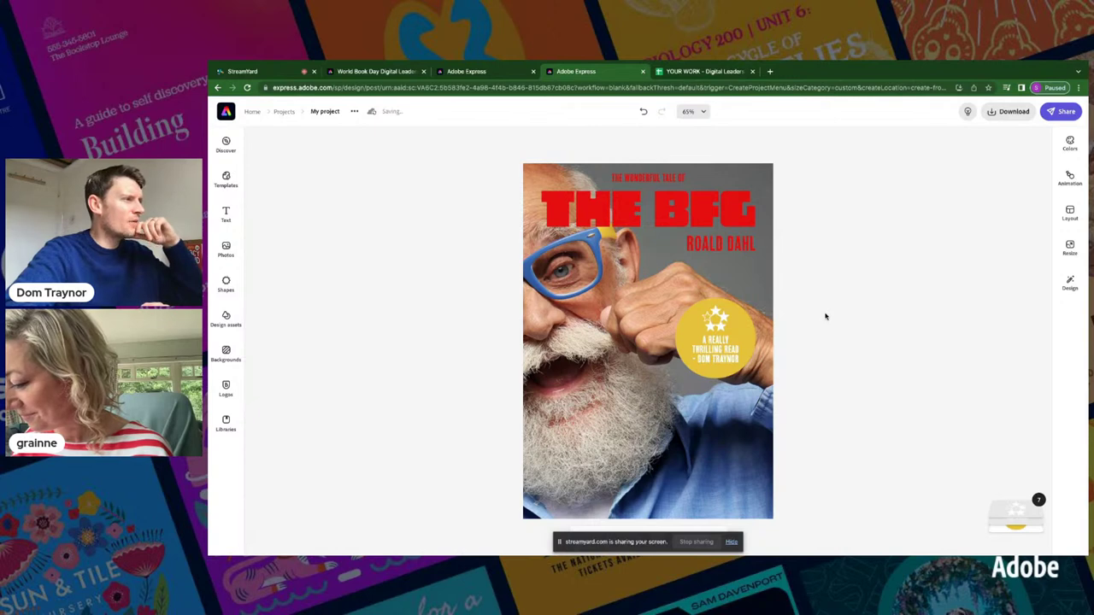
Step: Nudge the bearded-man background slightly lower and search stock photos for 'little child'
click(544, 293)
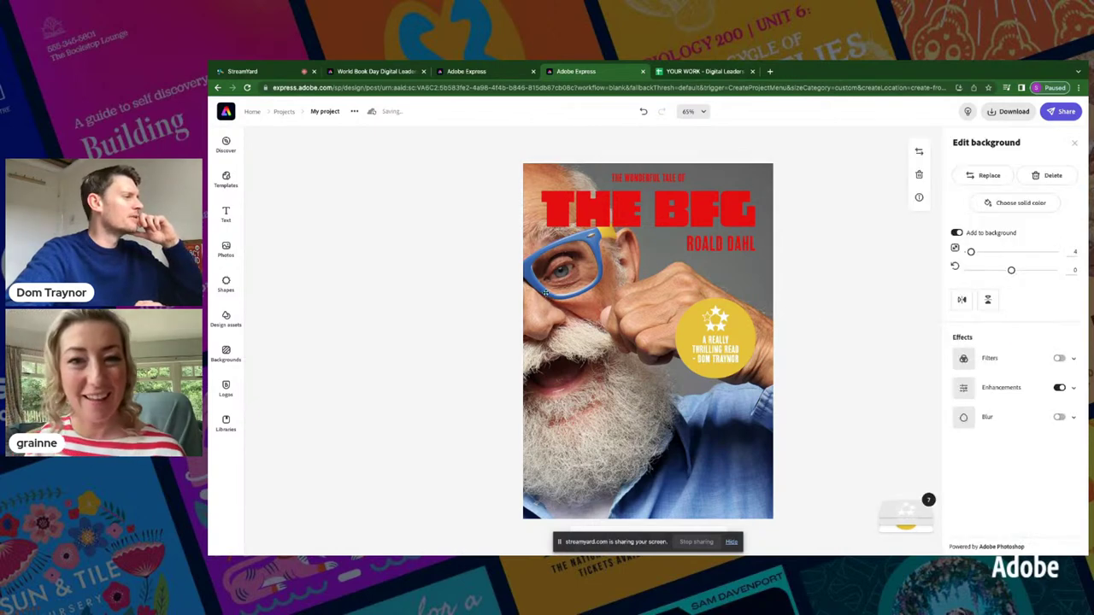
drag(556, 278, 562, 297)
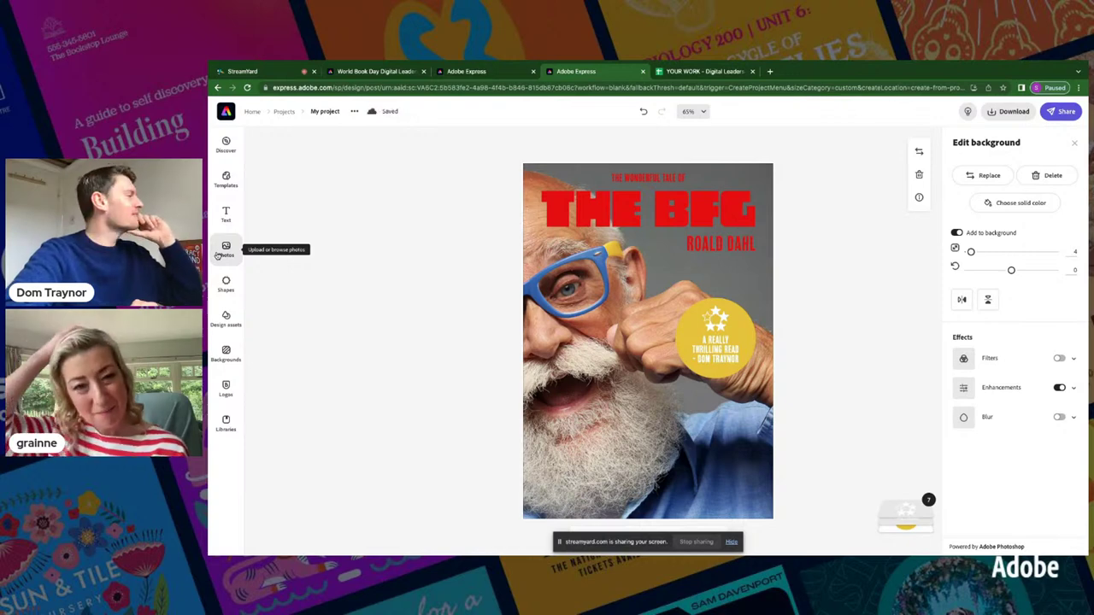
click(220, 252)
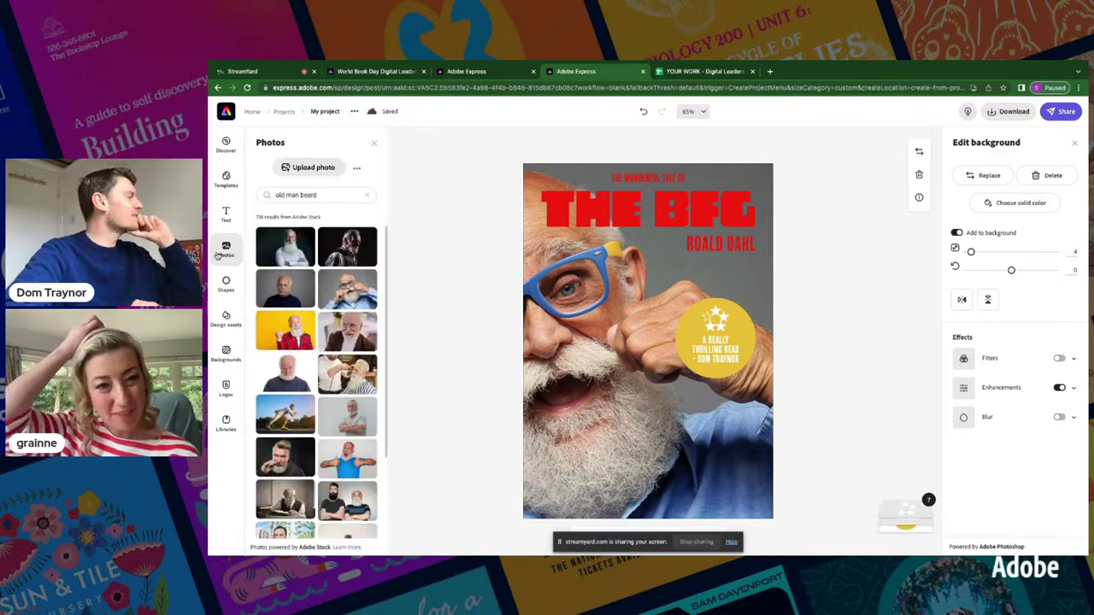
triple_click(290, 195)
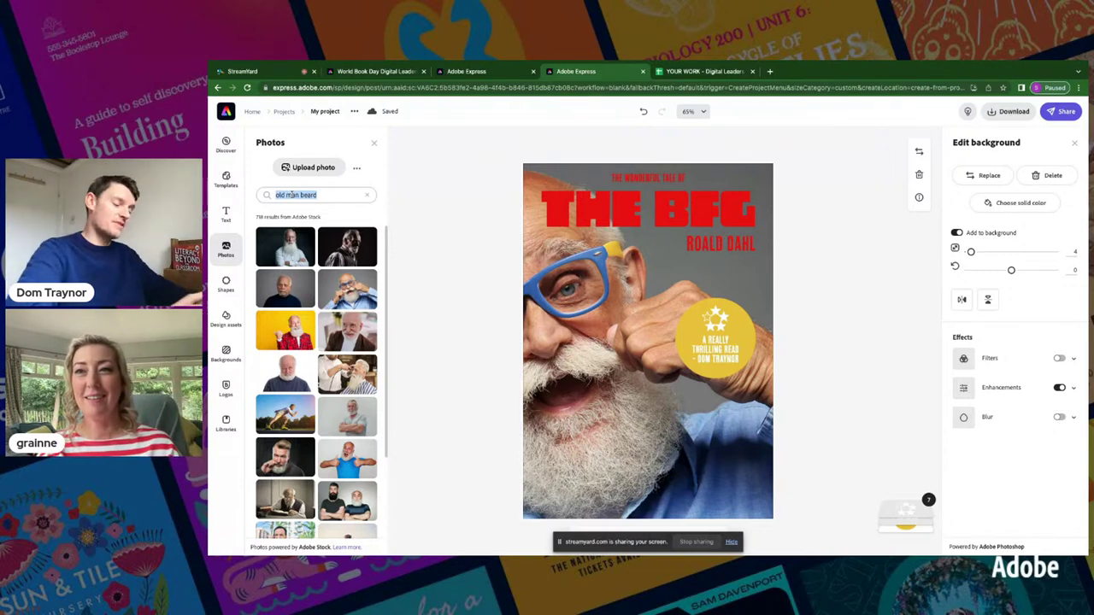
text(l)
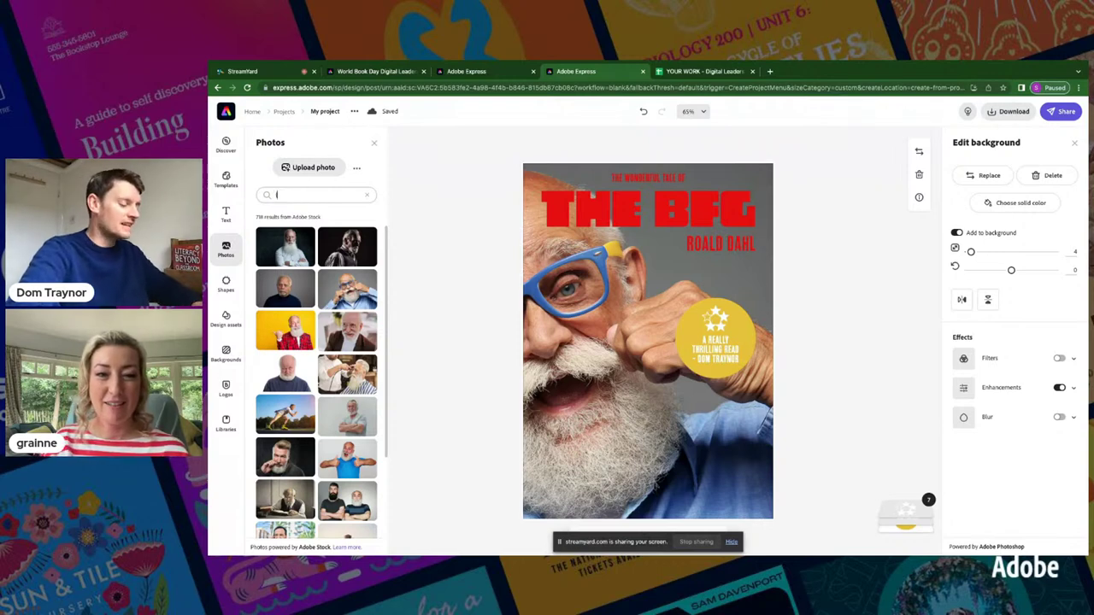
text(ittle child)
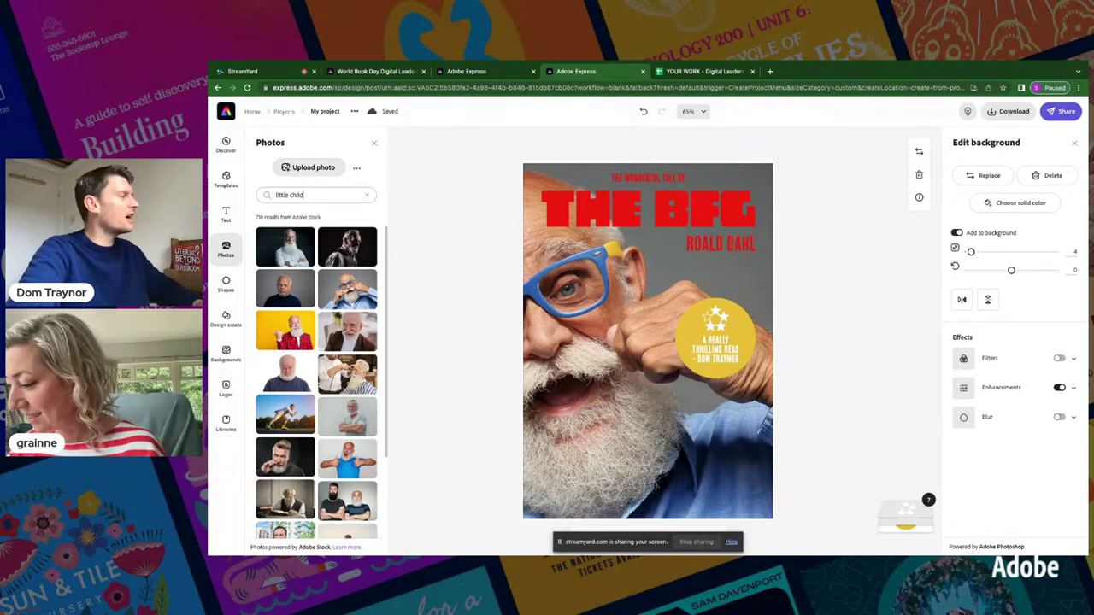
key(Return)
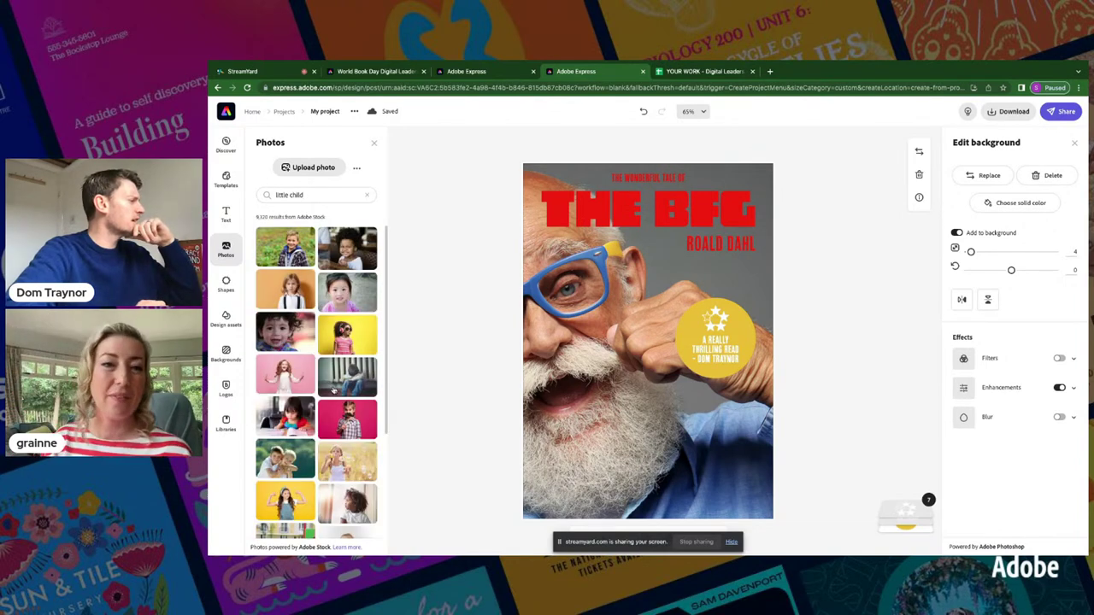
scroll(338, 386, down, 3)
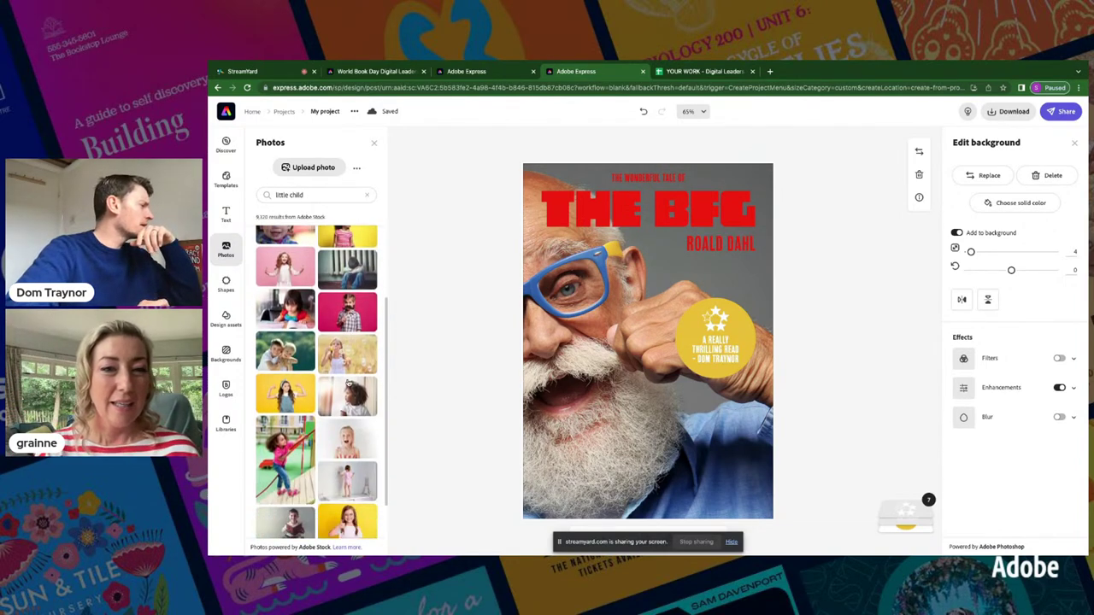
scroll(349, 387, down, 2)
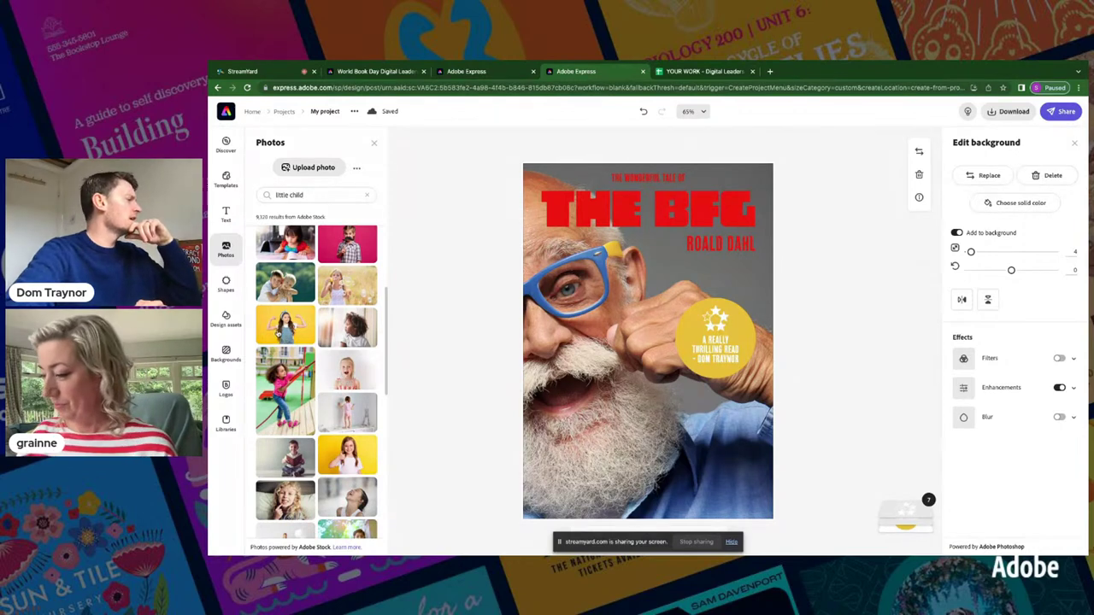
Step: Place the flexing girl-on-yellow photo at the bottom-left and remove its yellow background
click(280, 333)
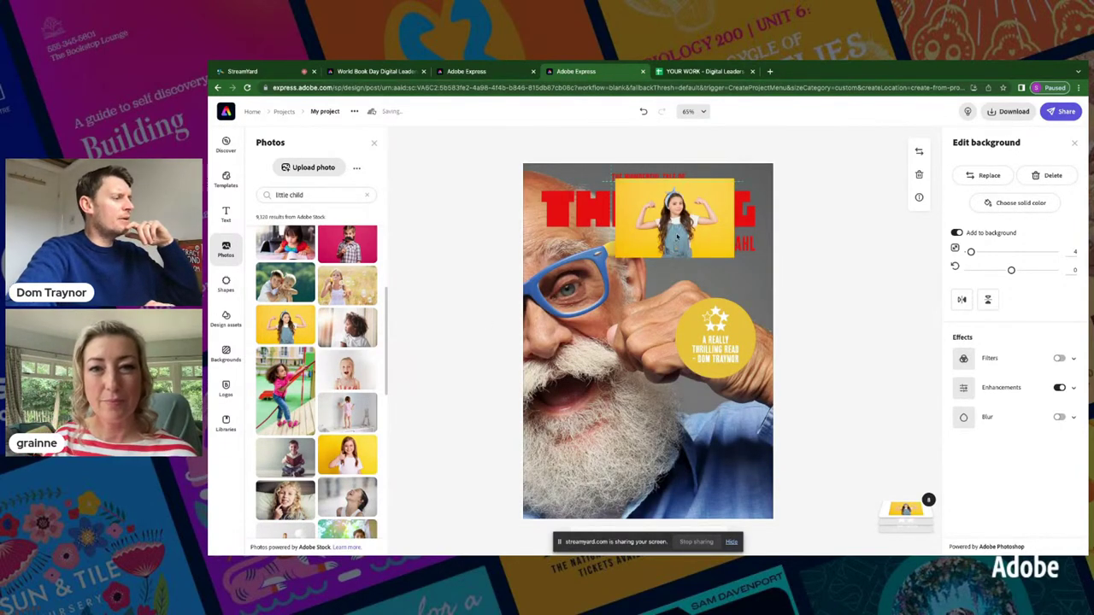
drag(677, 238, 590, 479)
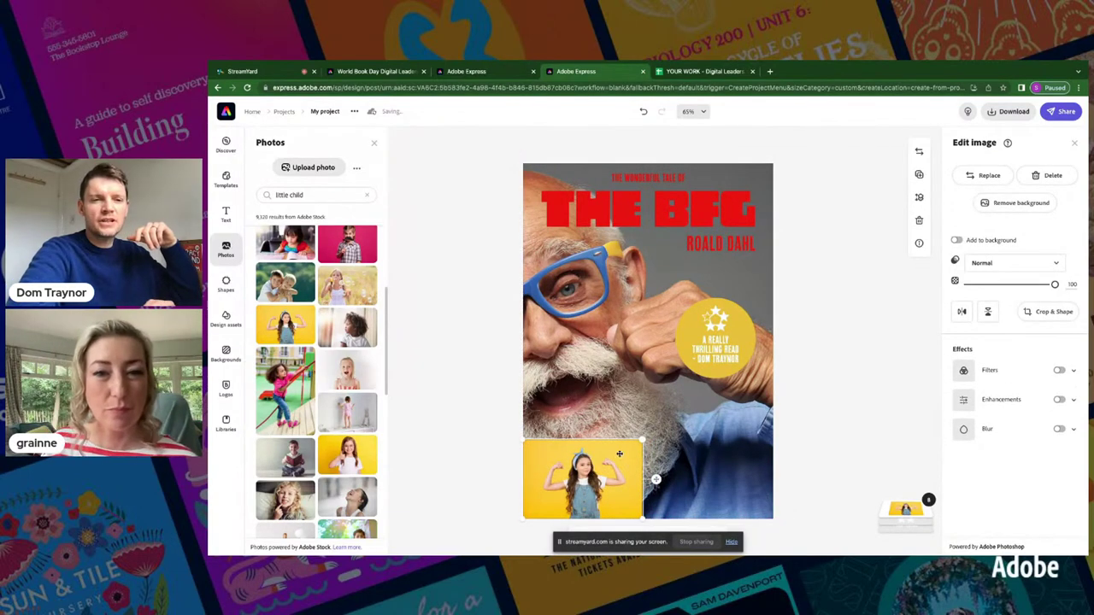
click(1015, 210)
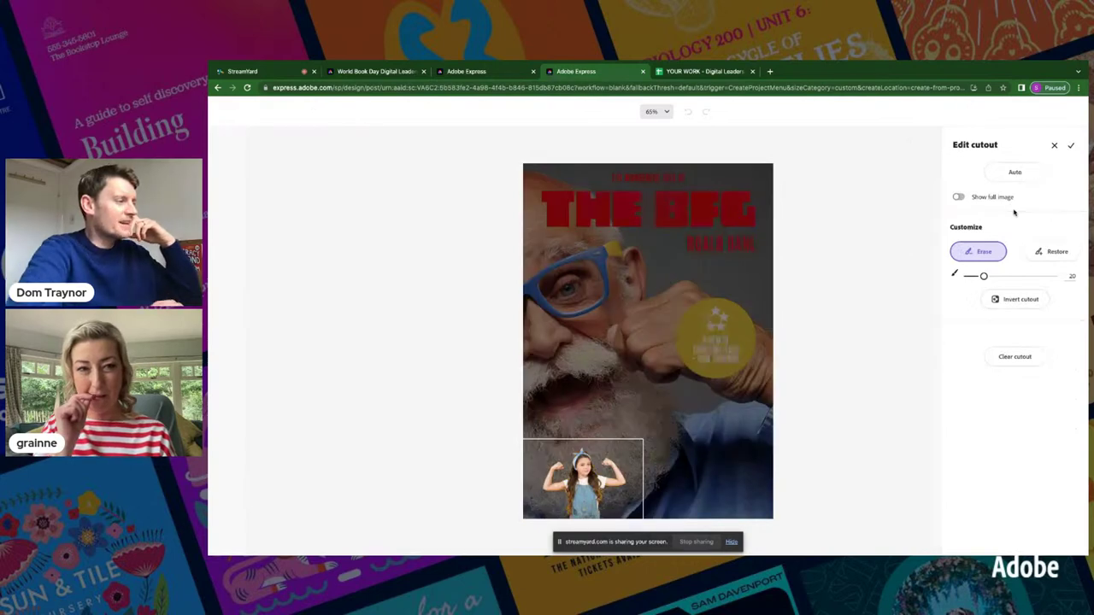
click(1071, 145)
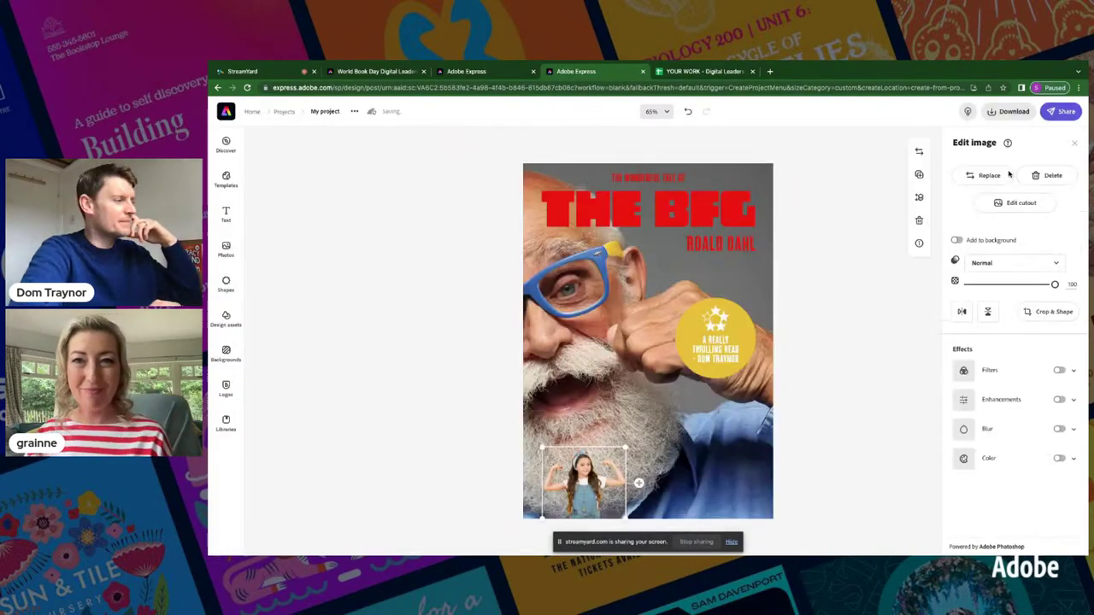
click(849, 371)
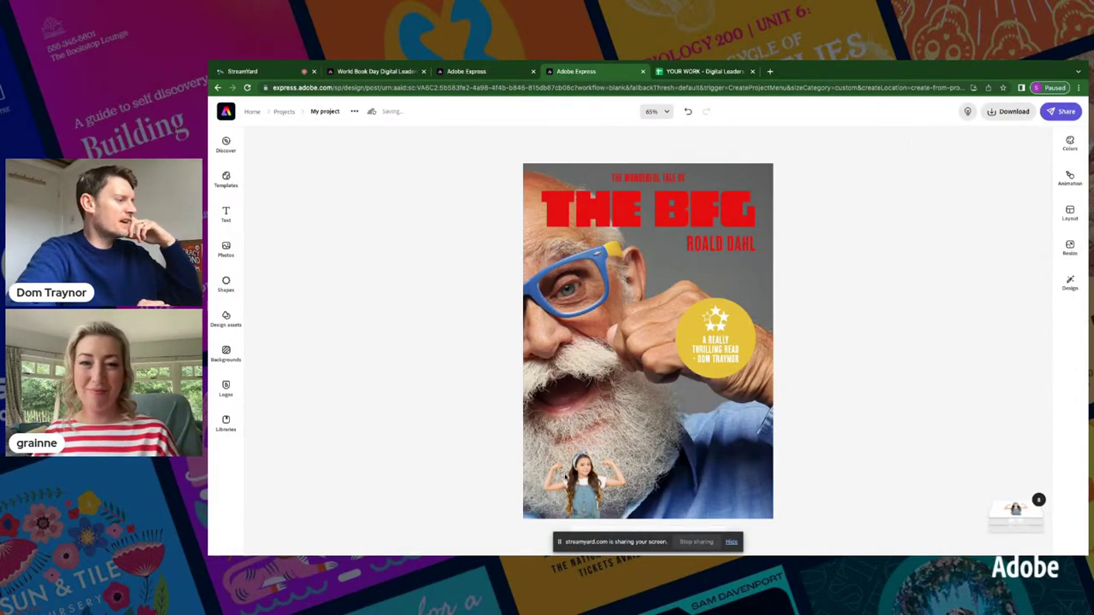
click(568, 479)
Step: Give the girl cutout the Multiply filter, after trying Matte, and move her to the bottom-right corner
click(1063, 371)
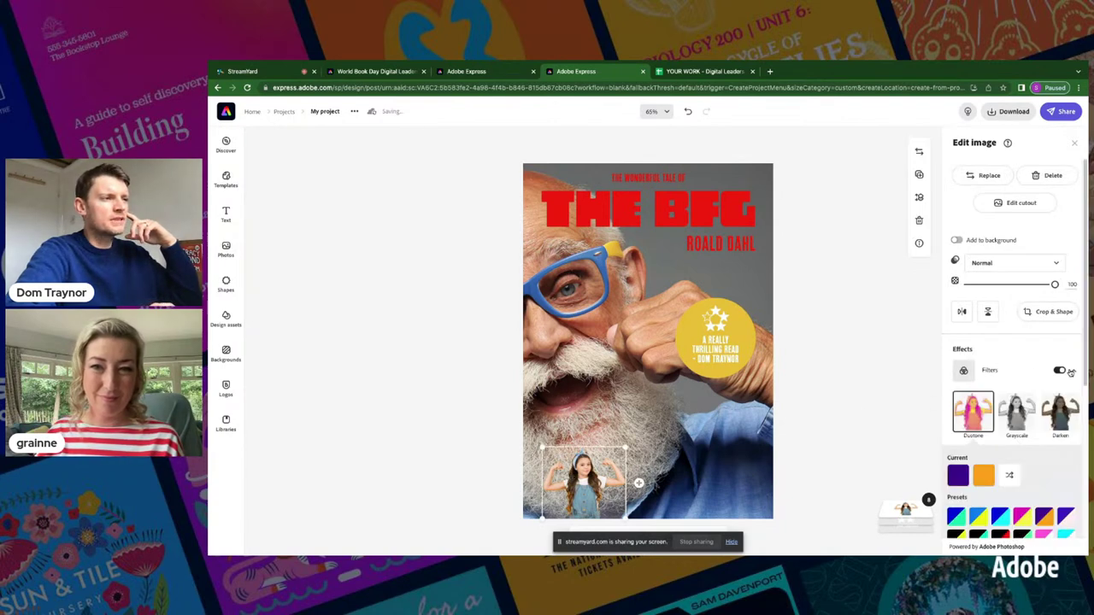
scroll(1064, 416, down, 3)
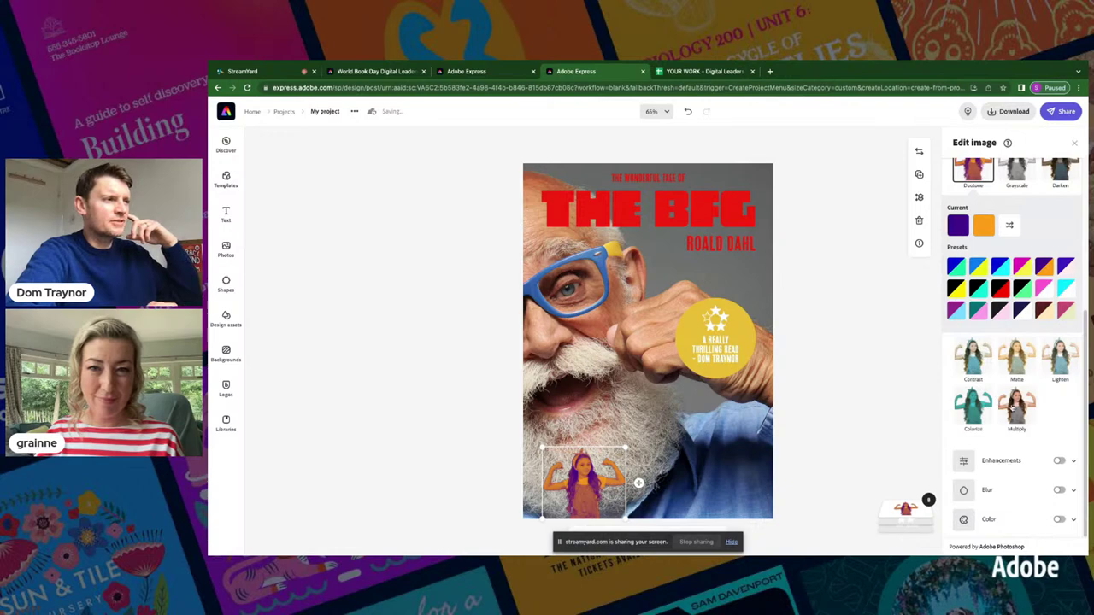
click(1014, 363)
click(1015, 402)
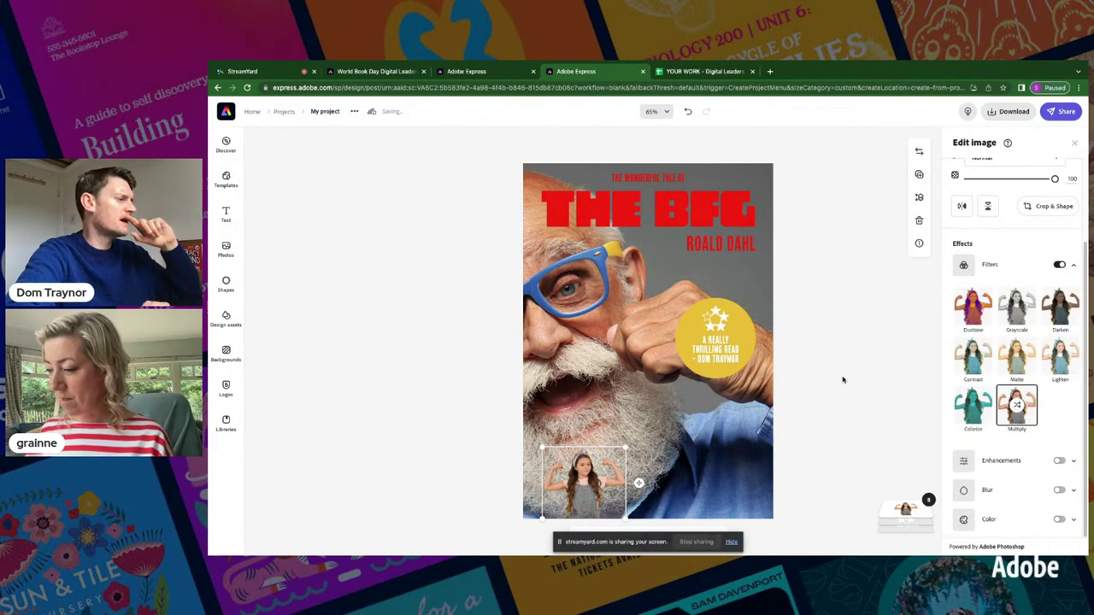
drag(579, 475, 720, 476)
click(823, 394)
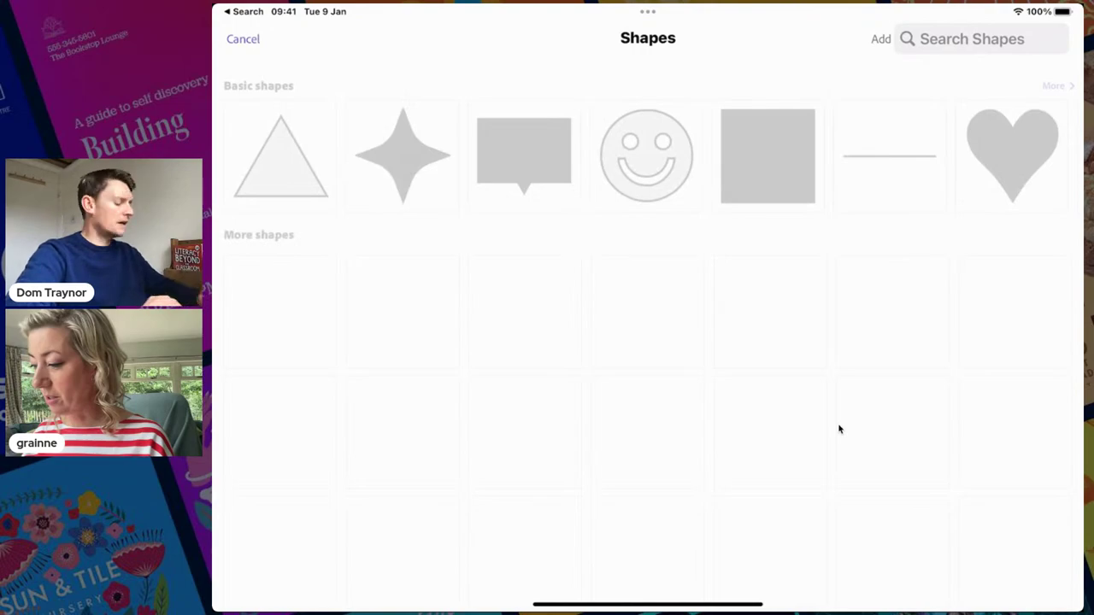
Step: Search the design assets for 'Bubbles'
scroll(839, 429, down, 10)
scroll(839, 429, up, 10)
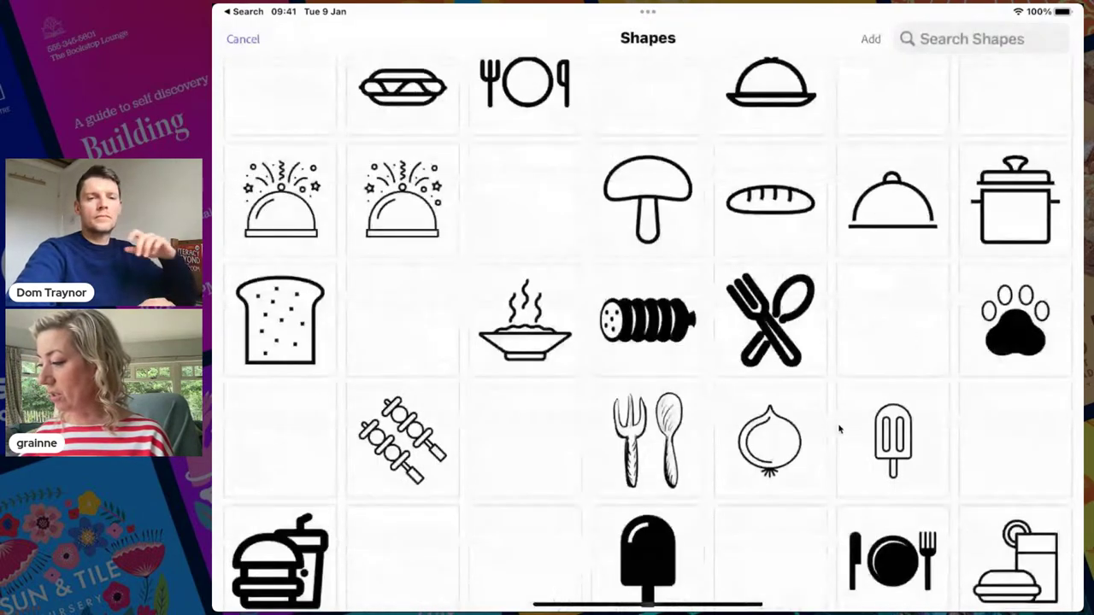
scroll(839, 429, up, 8)
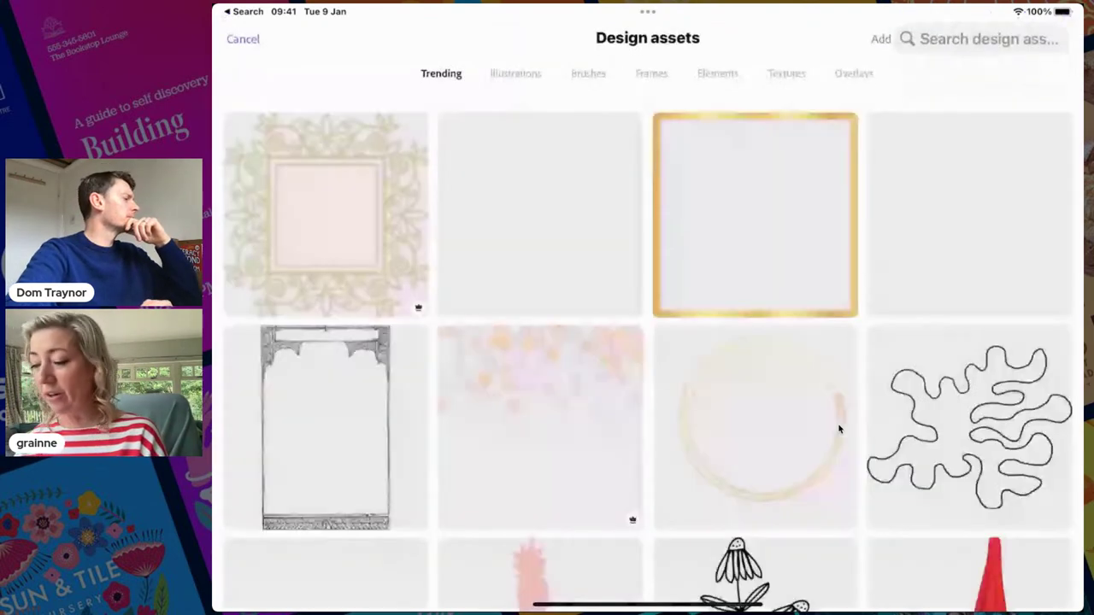
scroll(839, 429, down, 5)
scroll(839, 429, up, 3)
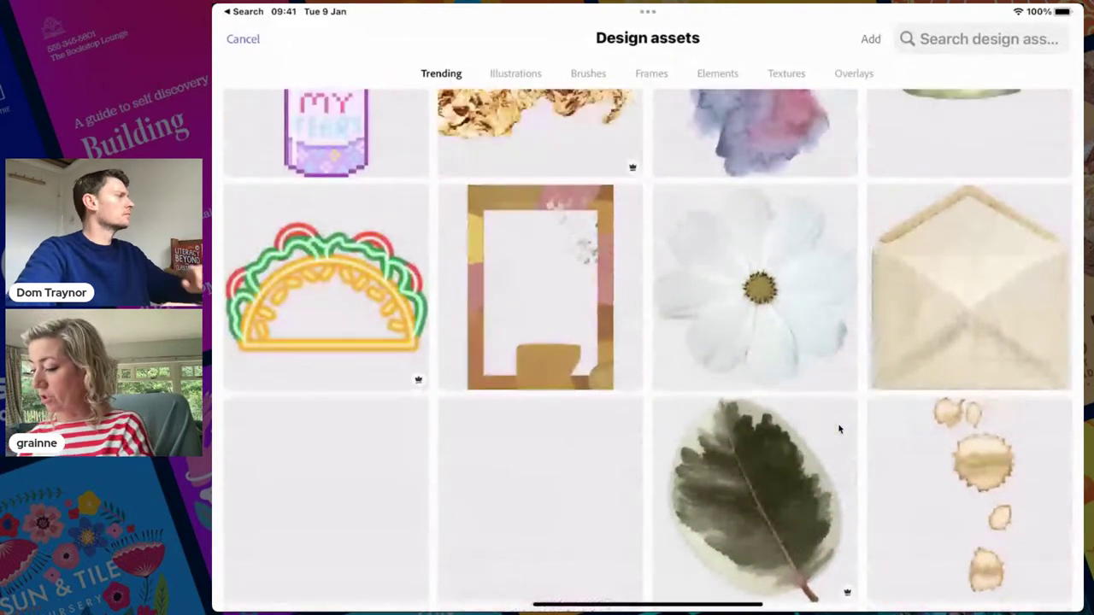
scroll(839, 429, up, 2)
key(super+f)
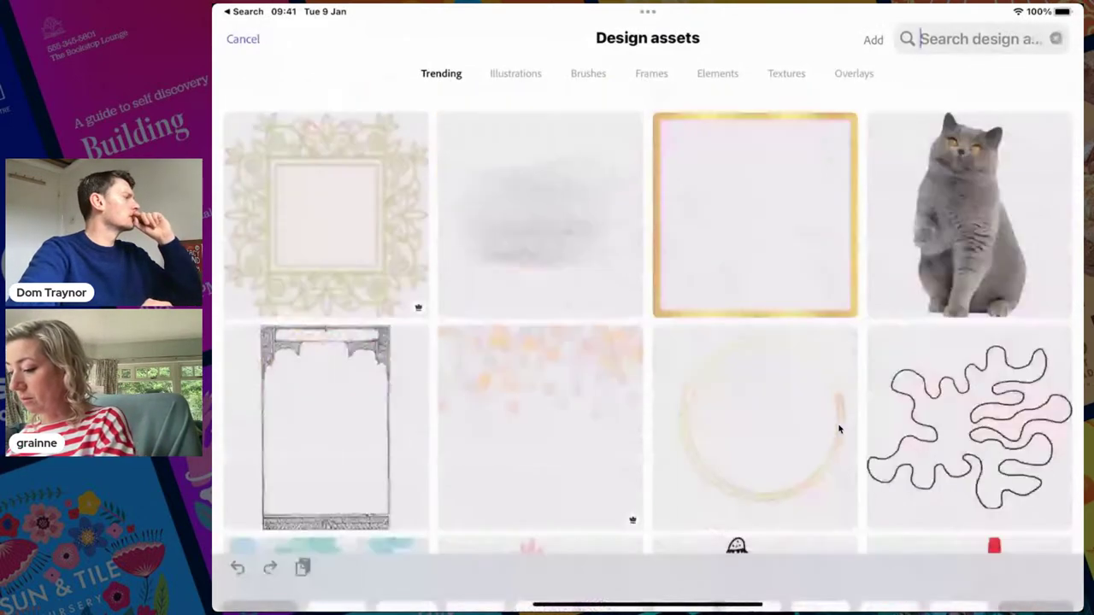
text(Bubbles)
key(Return)
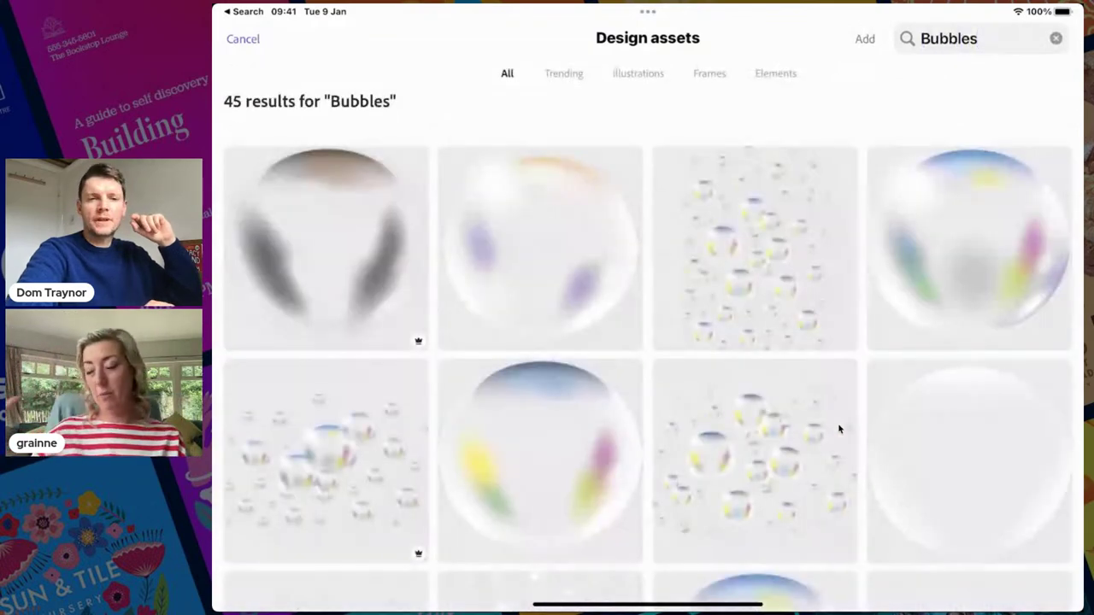
Step: Pick the scattered water-bubbles image from the search results
scroll(839, 429, down, 10)
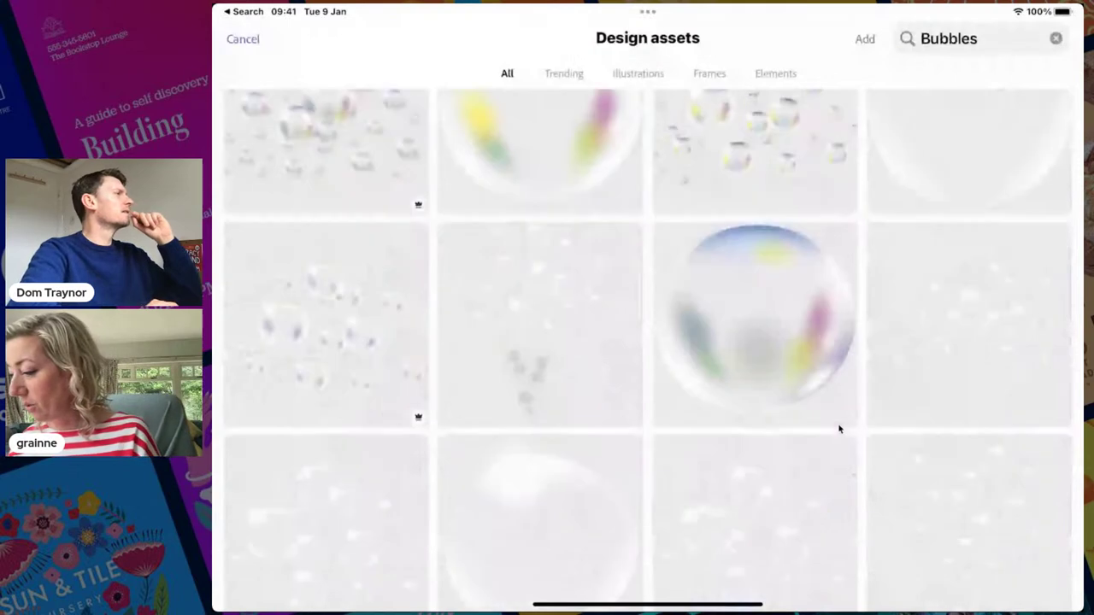
scroll(839, 429, down, 3)
scroll(839, 429, up, 3)
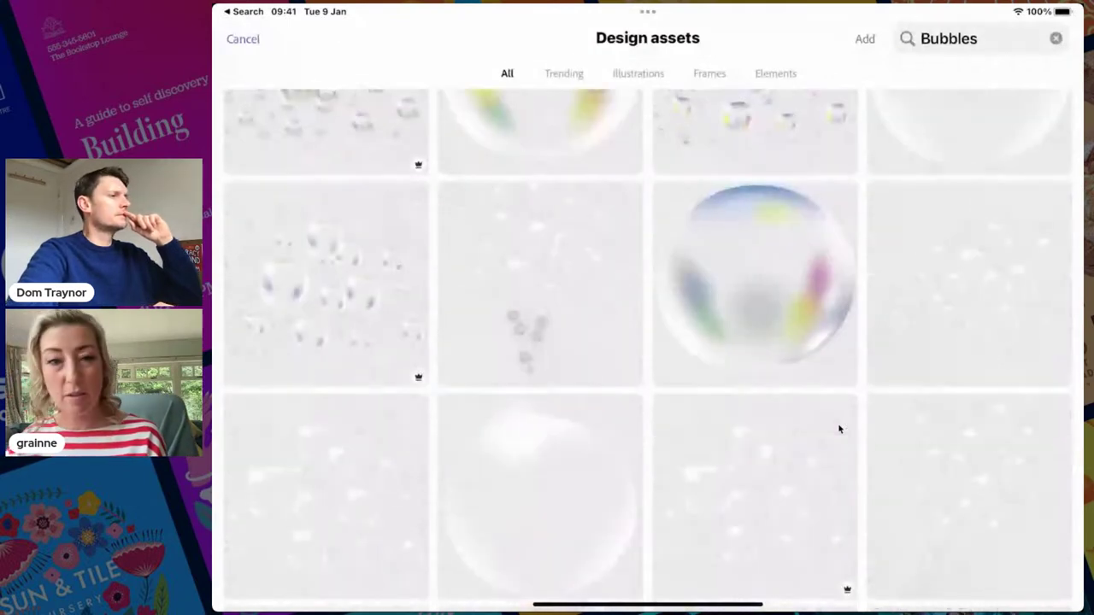
click(540, 284)
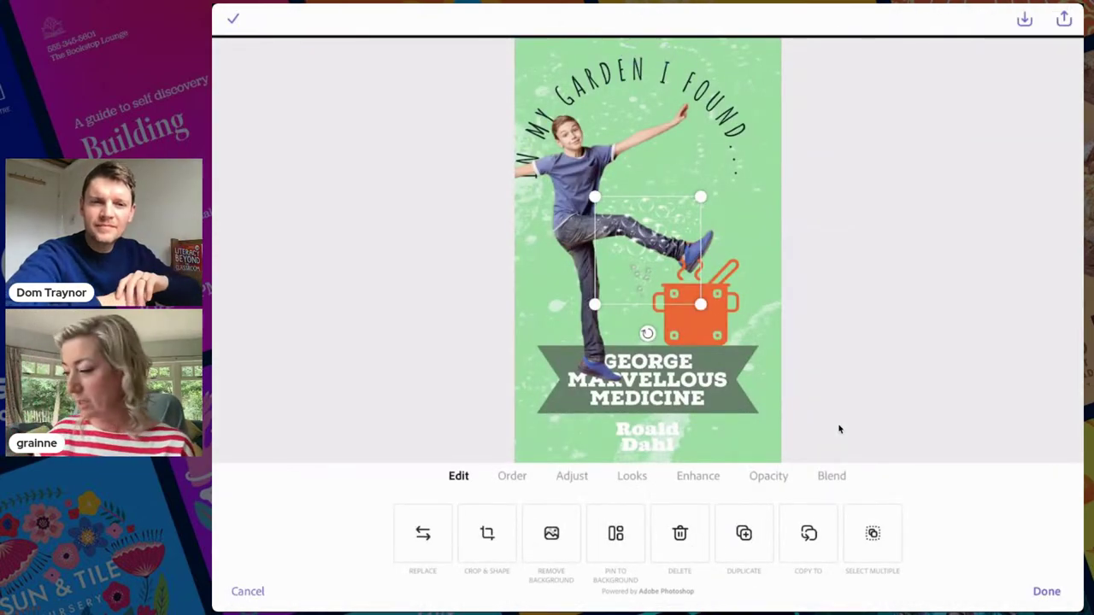
Step: Enlarge the bubbles image, move it up and right, and set it behind the jumping boy
drag(700, 196, 729, 166)
drag(662, 235, 706, 216)
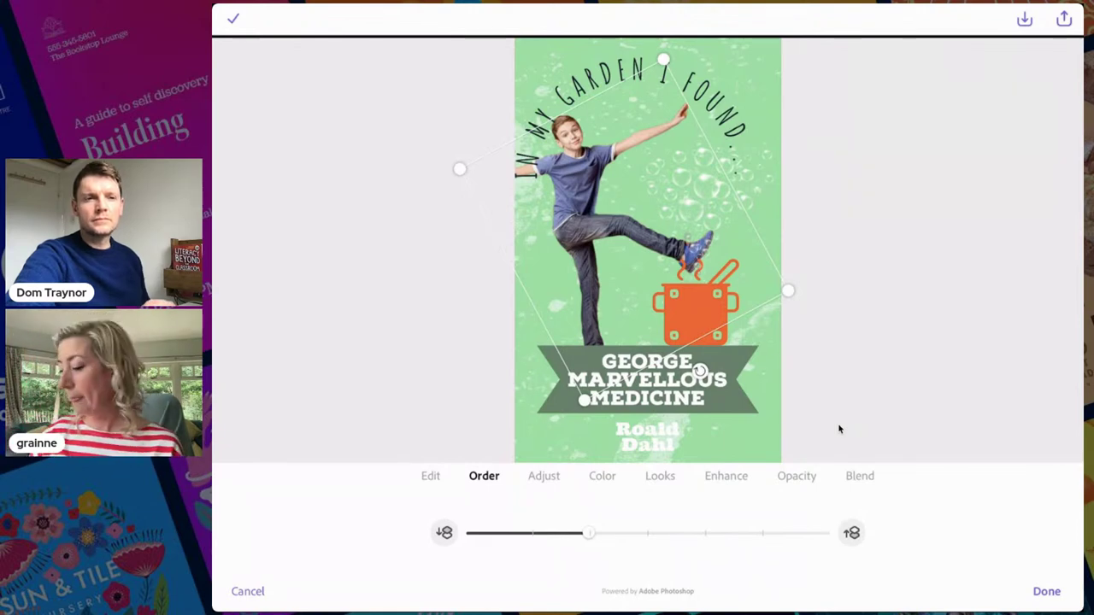
click(839, 429)
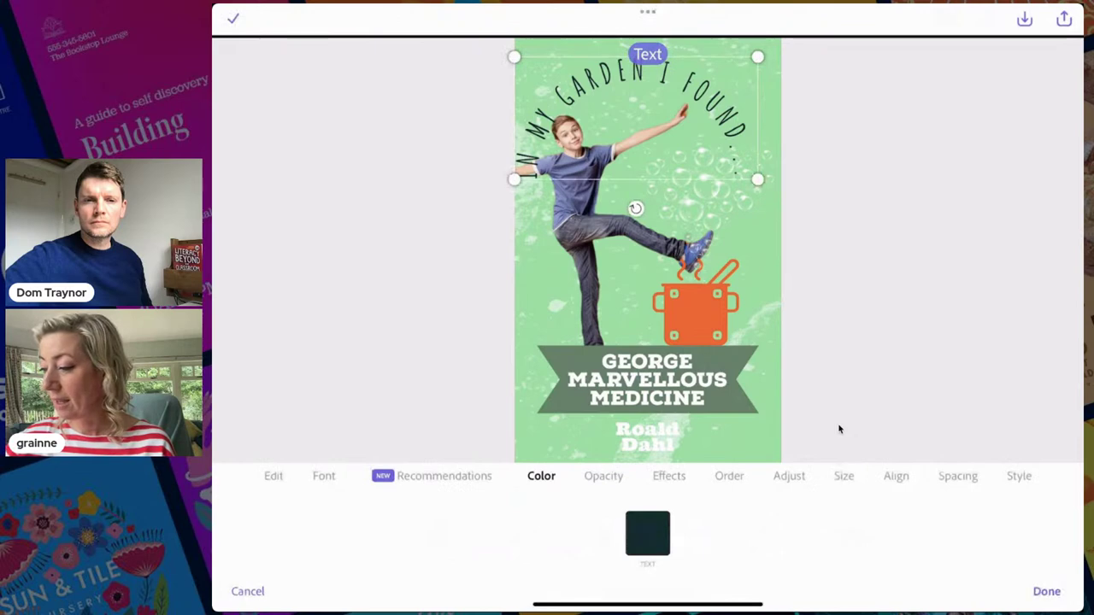
Step: Change the curved title text to 'Cooking will never be the same...'
click(839, 429)
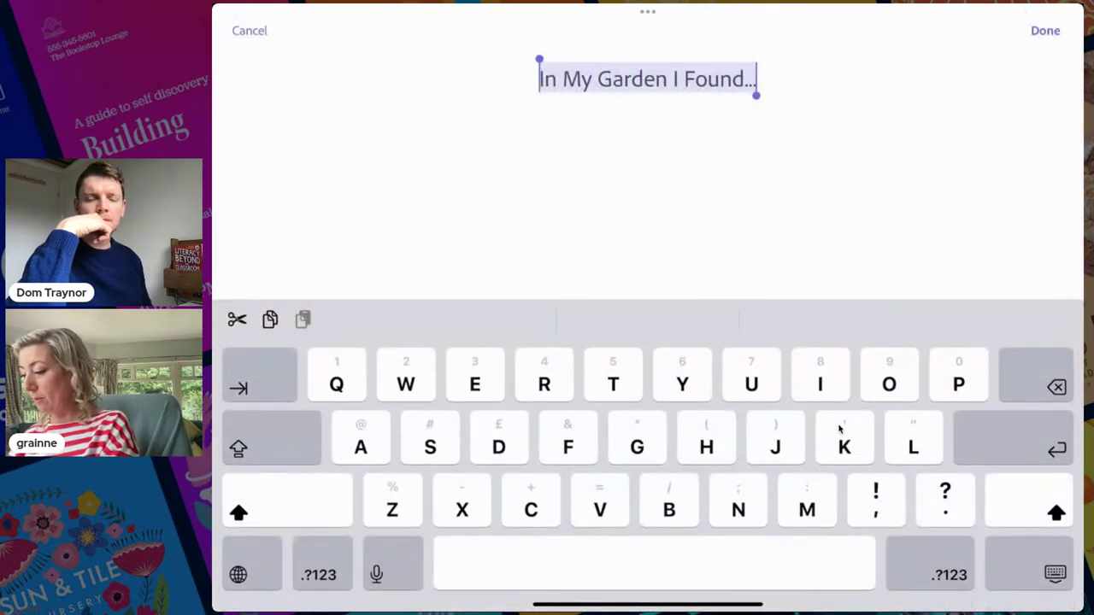
text(Cooking wi)
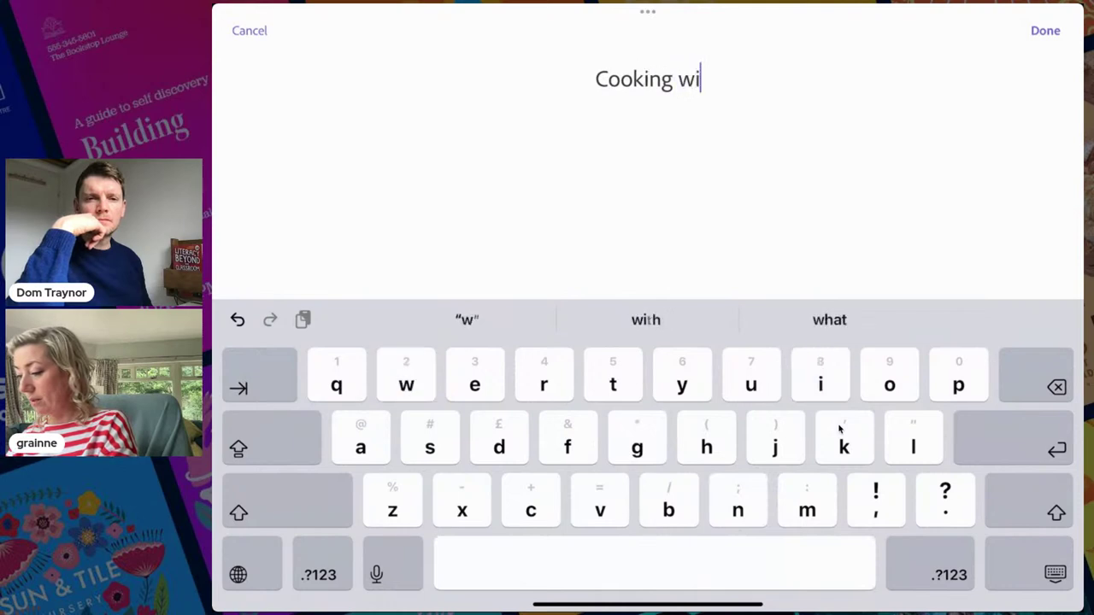
text(ll never be)
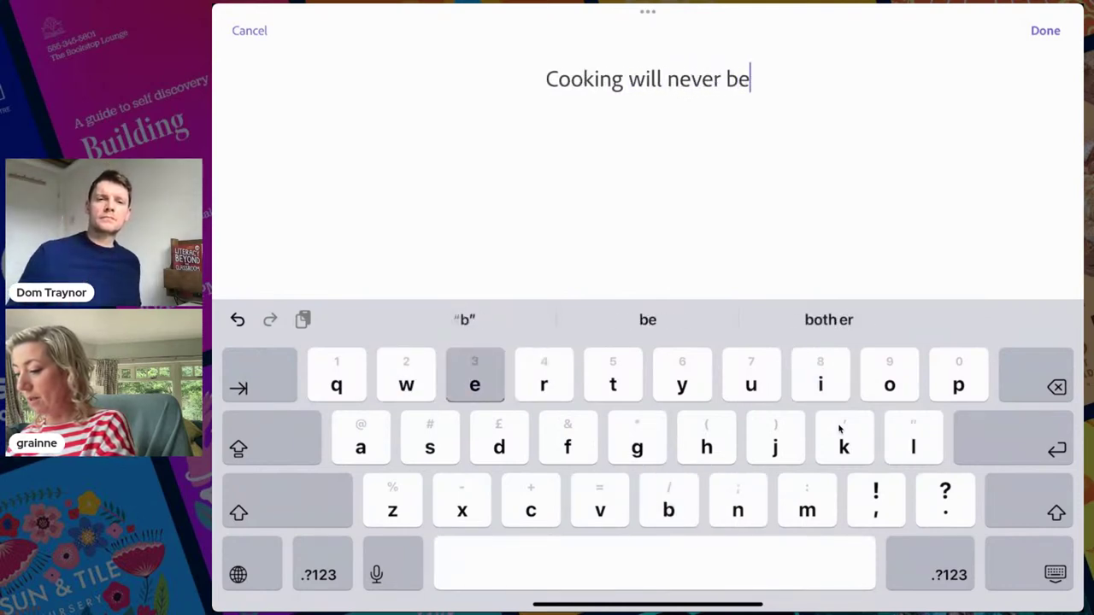
text( the saem)
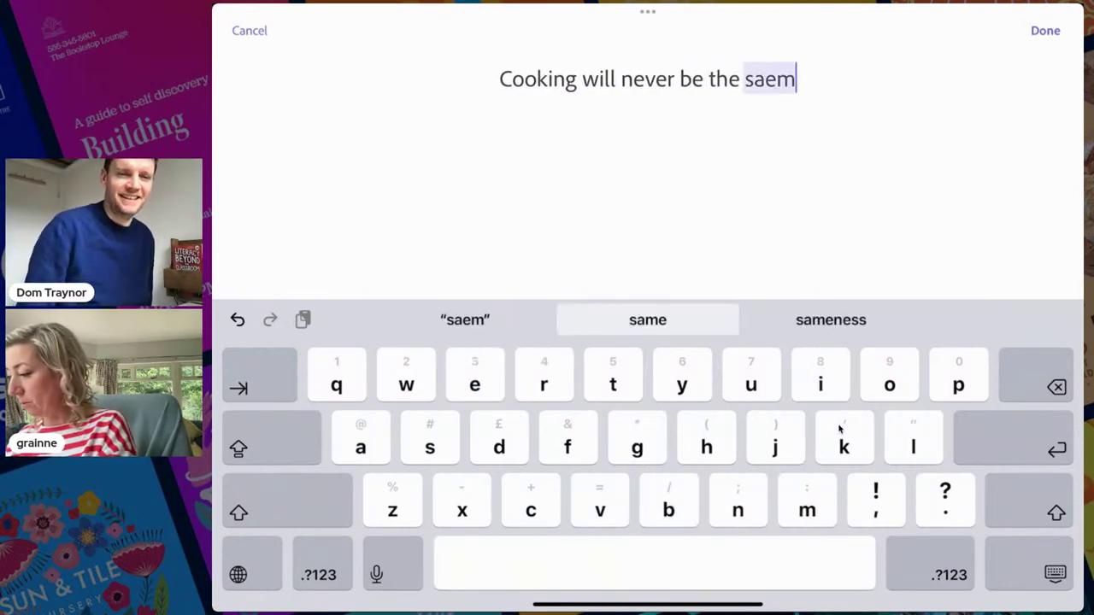
key(BackSpace)
key(BackSpace)
text(me)
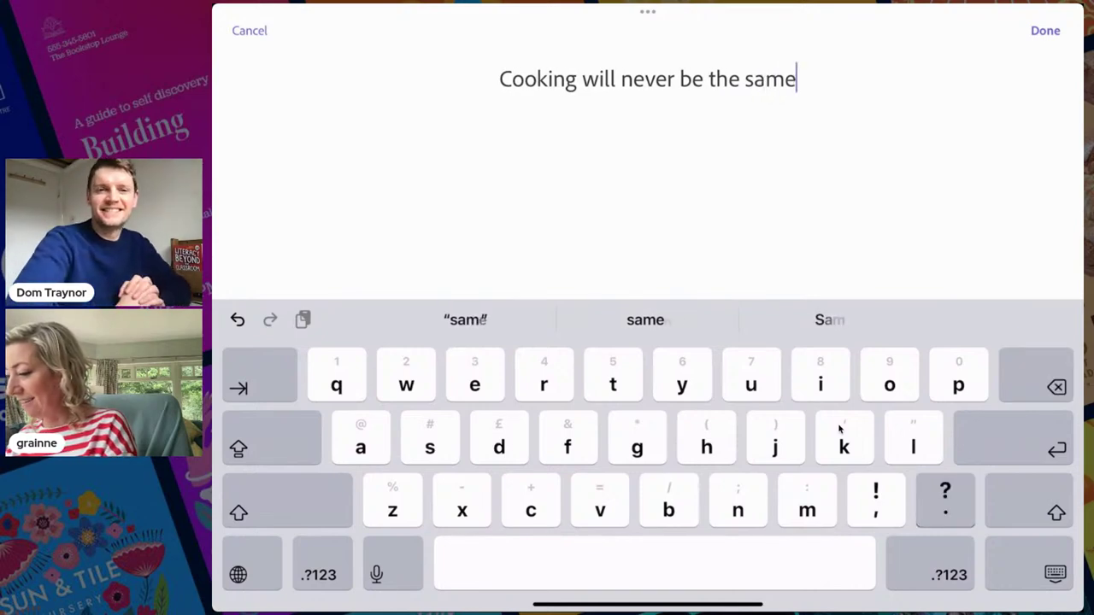
text(....)
key(Return)
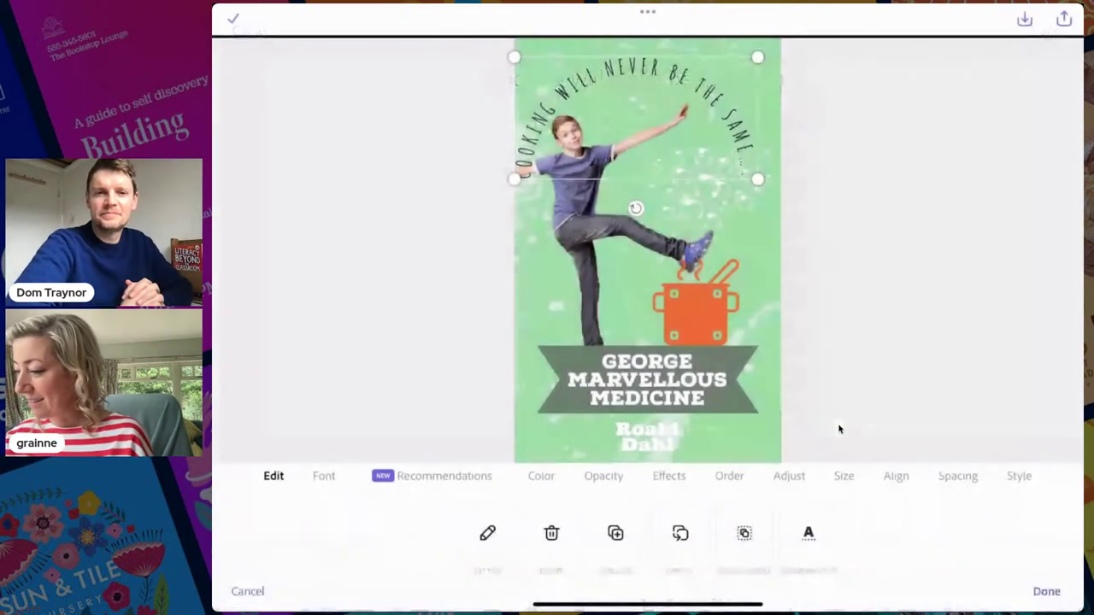
Step: Shrink the curved title slightly and nudge it up near the top
drag(757, 179, 724, 162)
drag(619, 111, 619, 103)
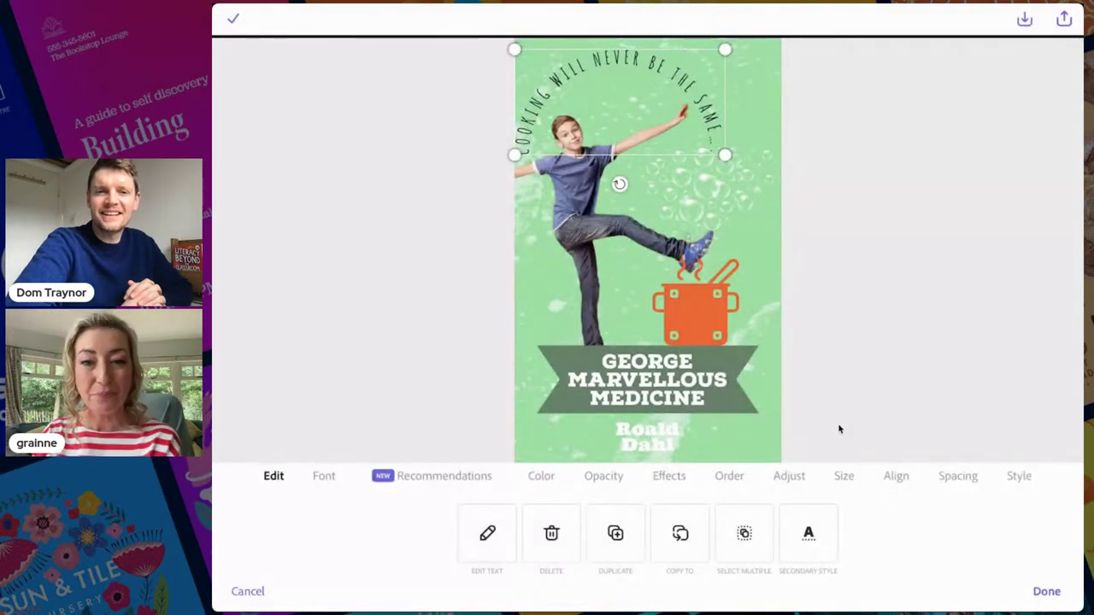
click(839, 429)
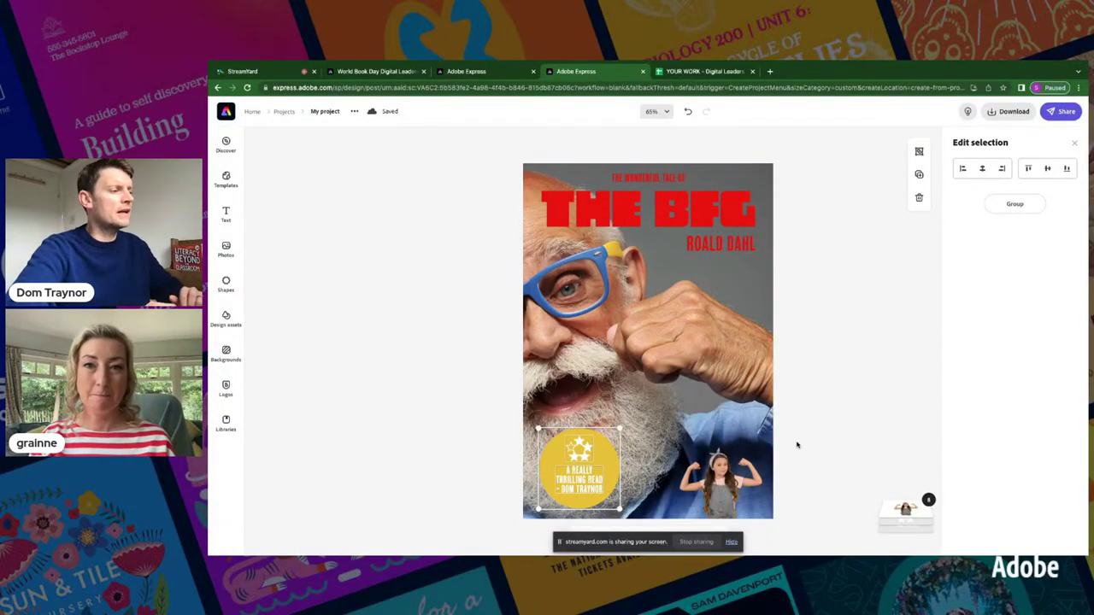
Step: Deselect the yellow review sticker on the BFG cover in the browser
click(857, 424)
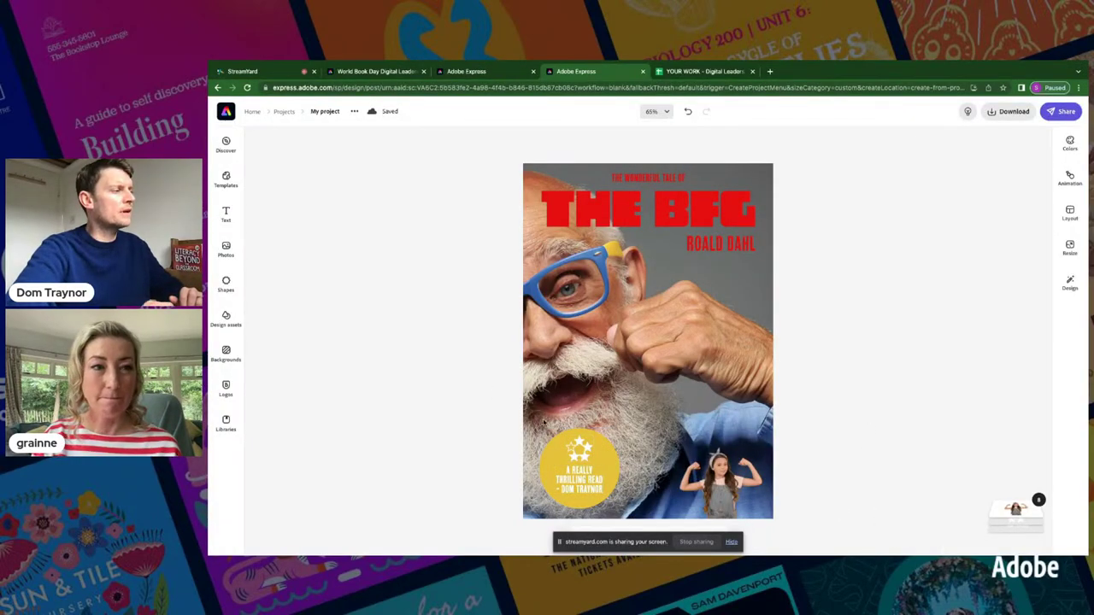
Step: In the BFG cover's layers list, drag the girl image layer below the yellow circle
click(1015, 511)
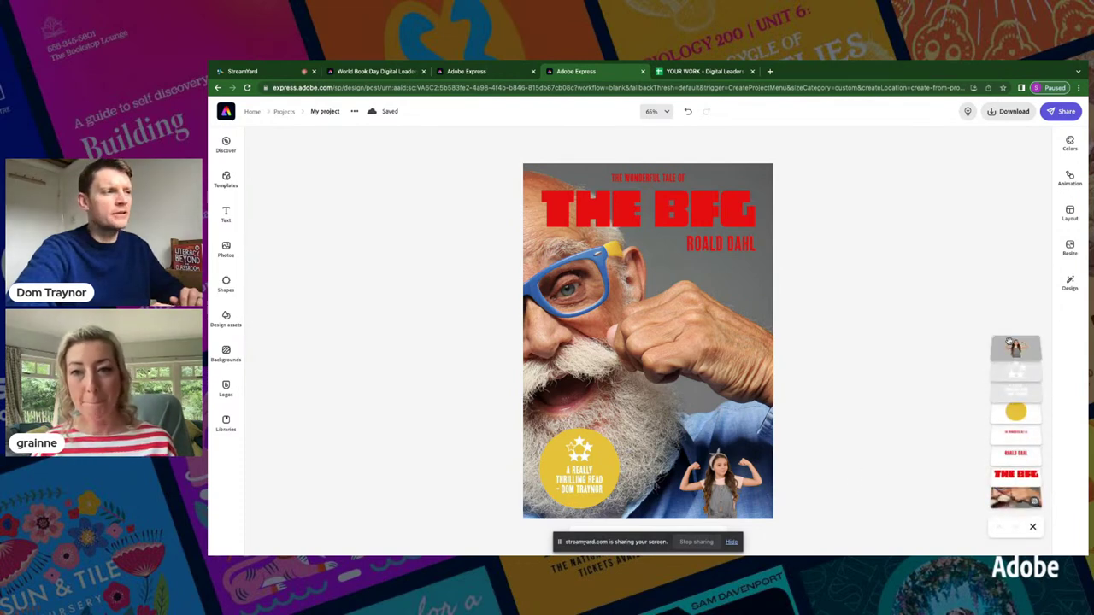
drag(1011, 363, 1007, 328)
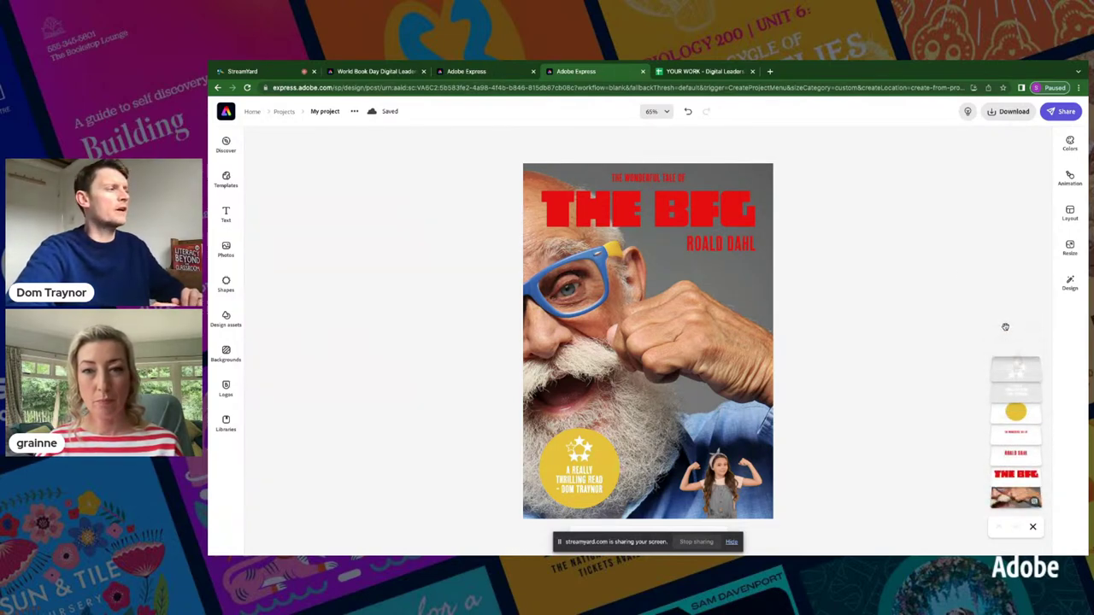
click(852, 235)
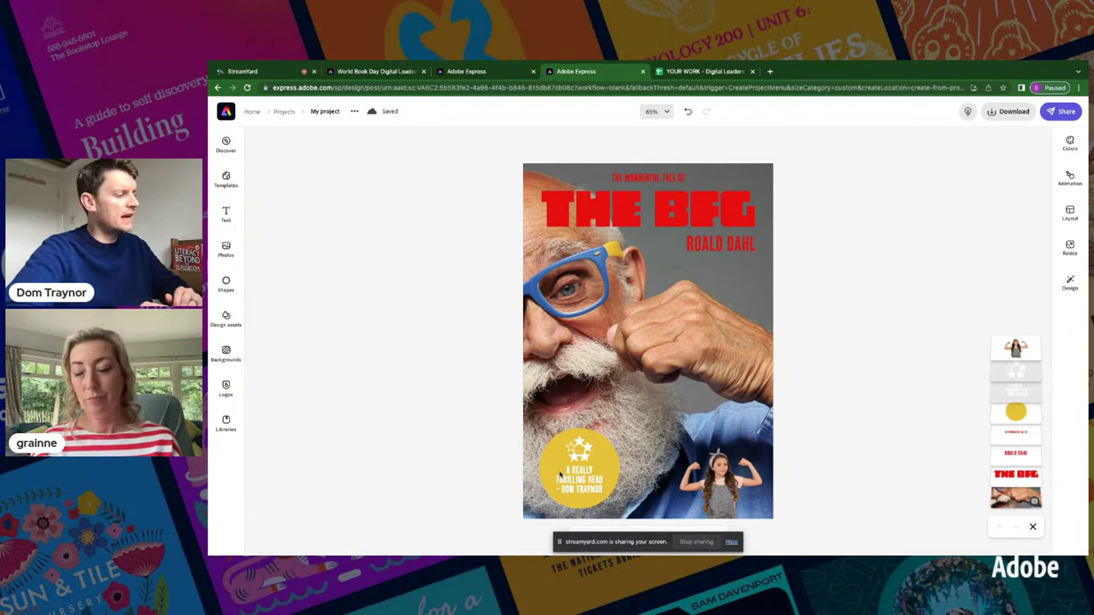
Step: Undo earlier changes so the badge returns to the upper right, then undo a failed badge move
click(688, 112)
click(688, 112)
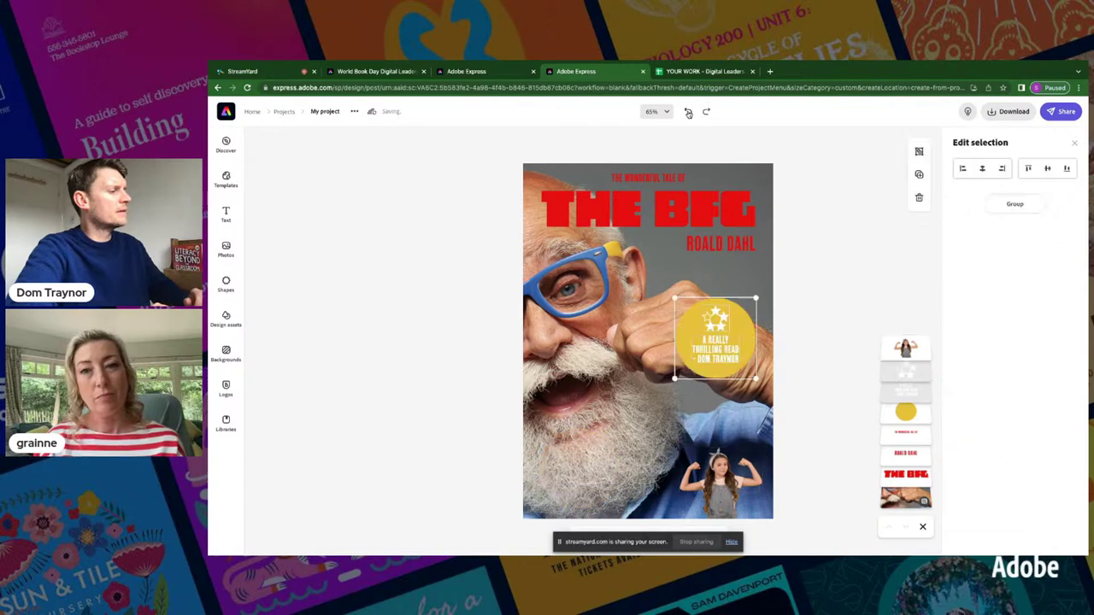
click(814, 214)
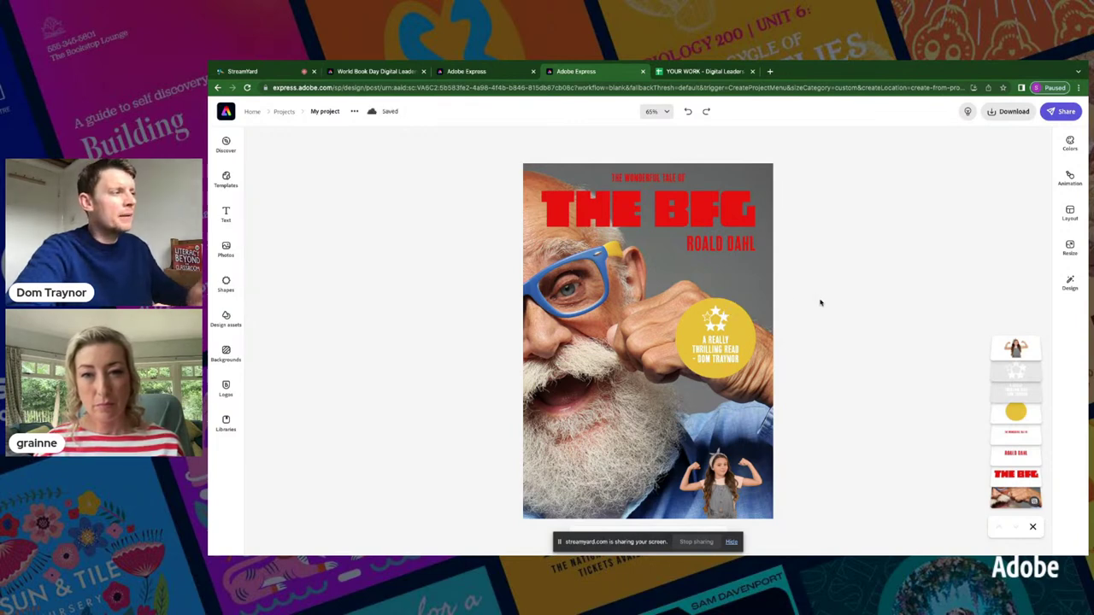
drag(746, 335, 612, 460)
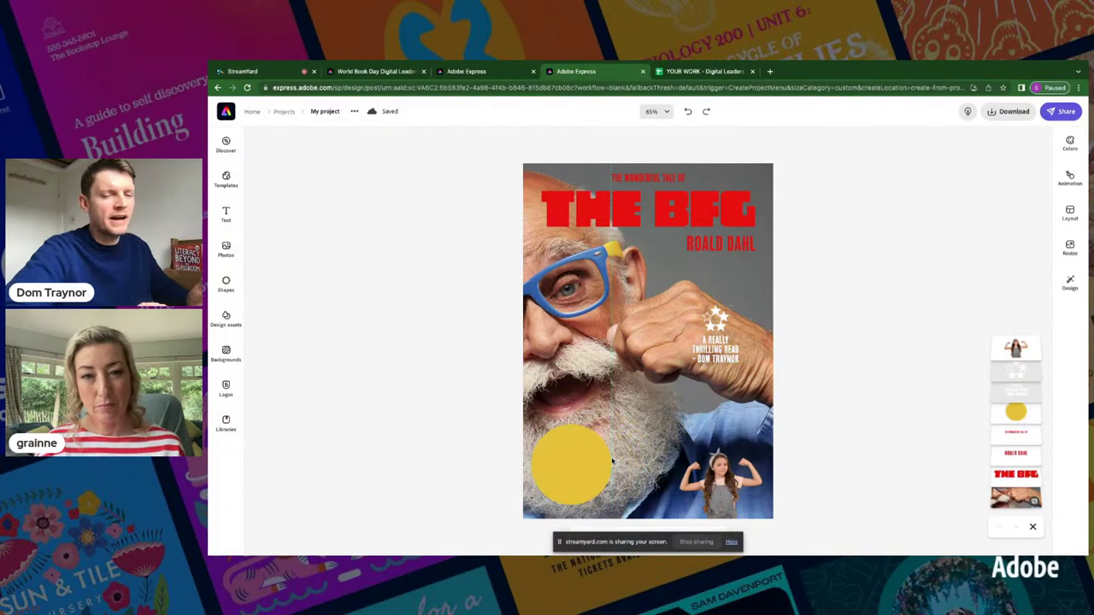
drag(715, 351, 572, 479)
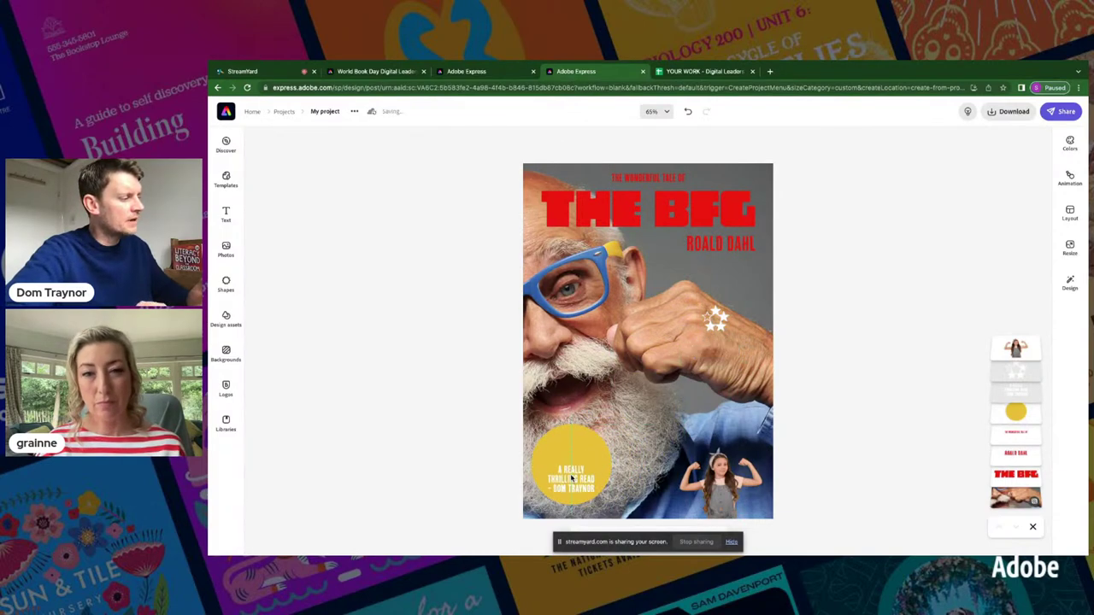
drag(705, 323, 578, 407)
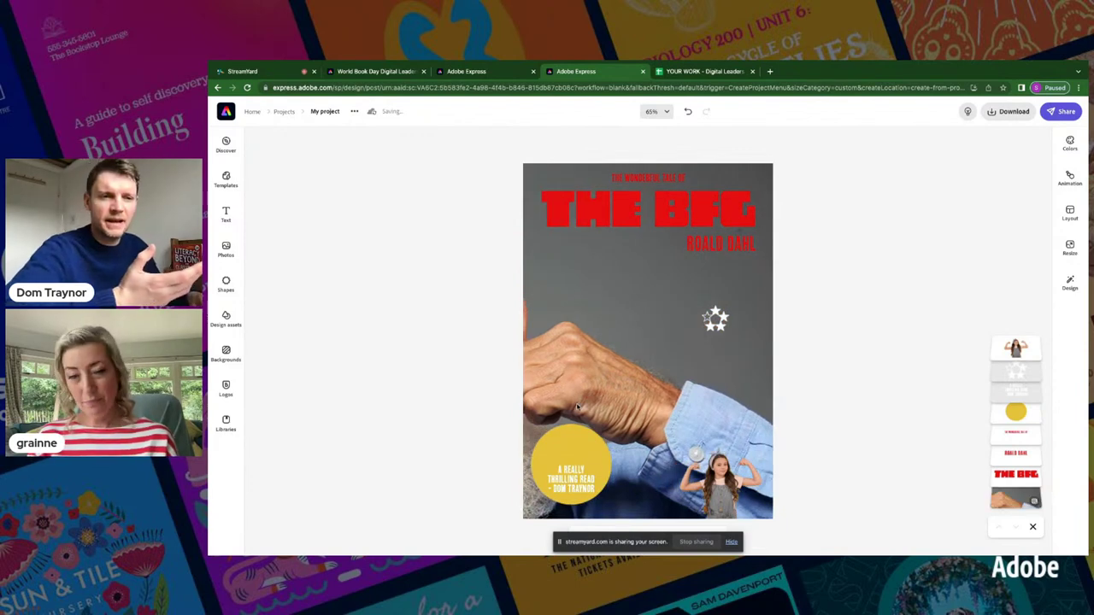
key(ctrl+z)
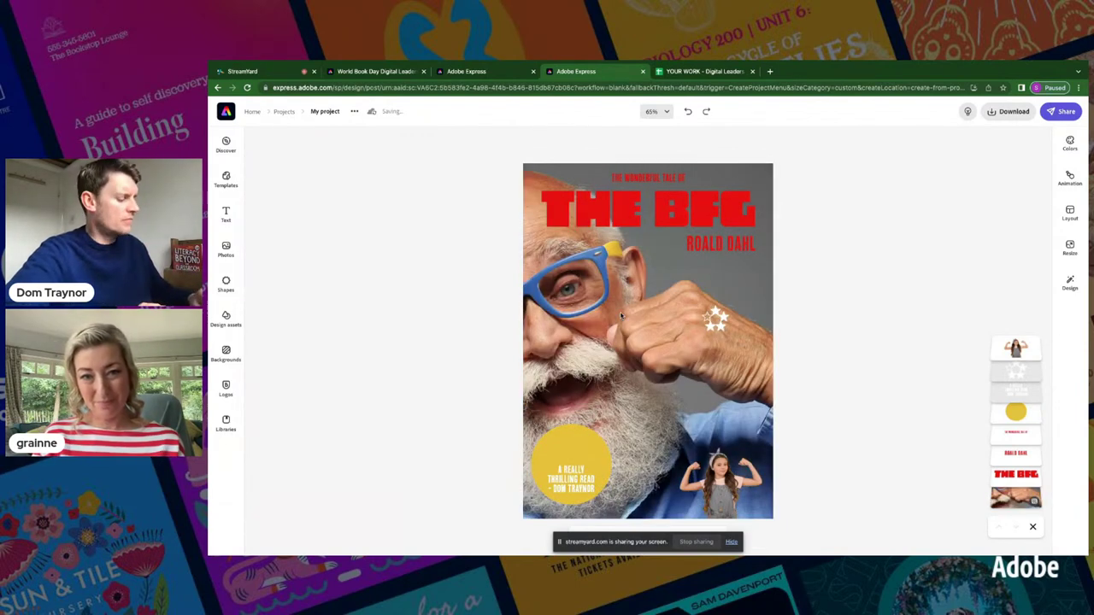
key(ctrl+z)
key(ctrl+z)
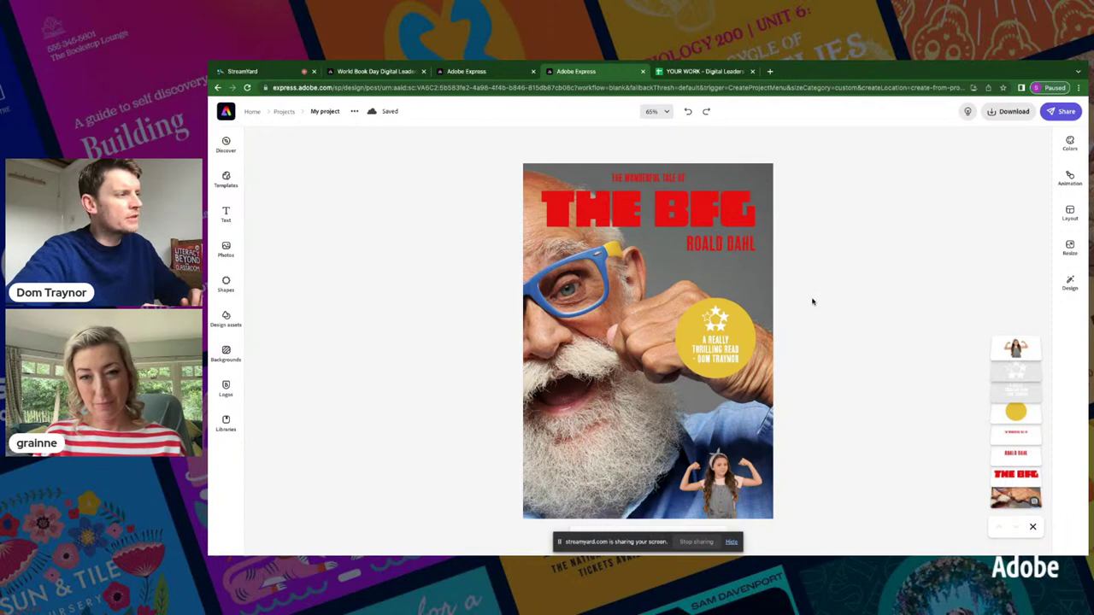
Step: Select the circle, stars and review text together and place the badge bottom-left
drag(813, 300, 699, 371)
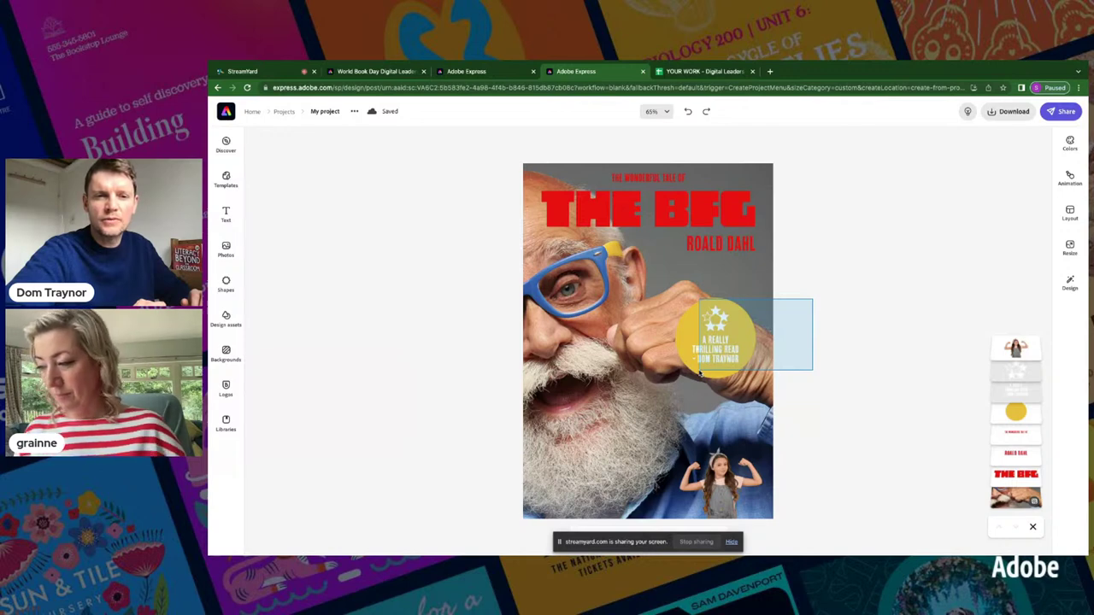
drag(699, 372, 699, 370)
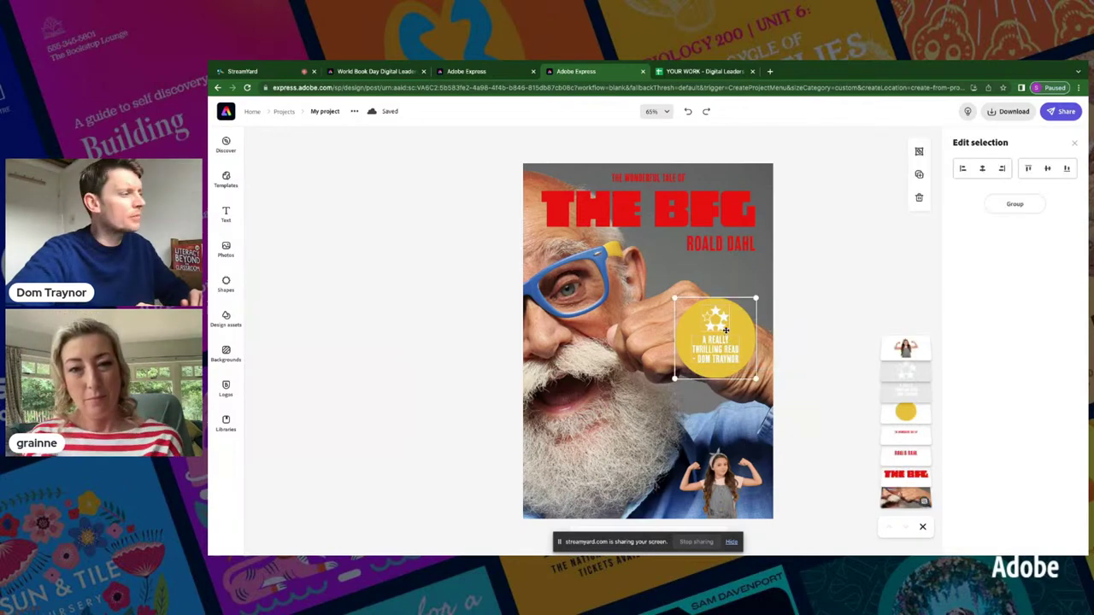
drag(727, 334, 586, 460)
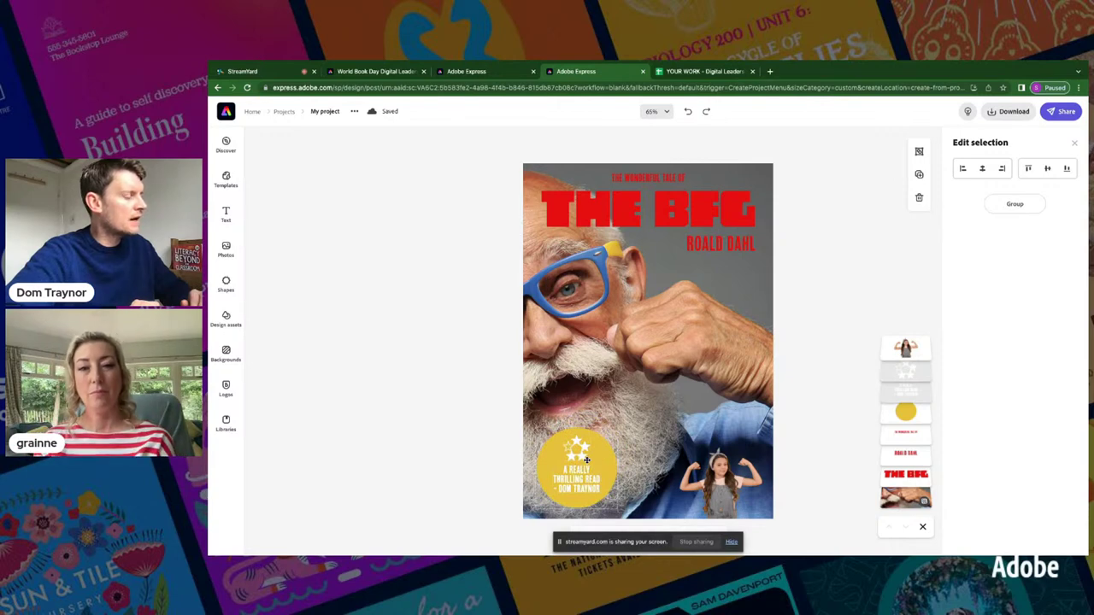
drag(586, 460, 586, 460)
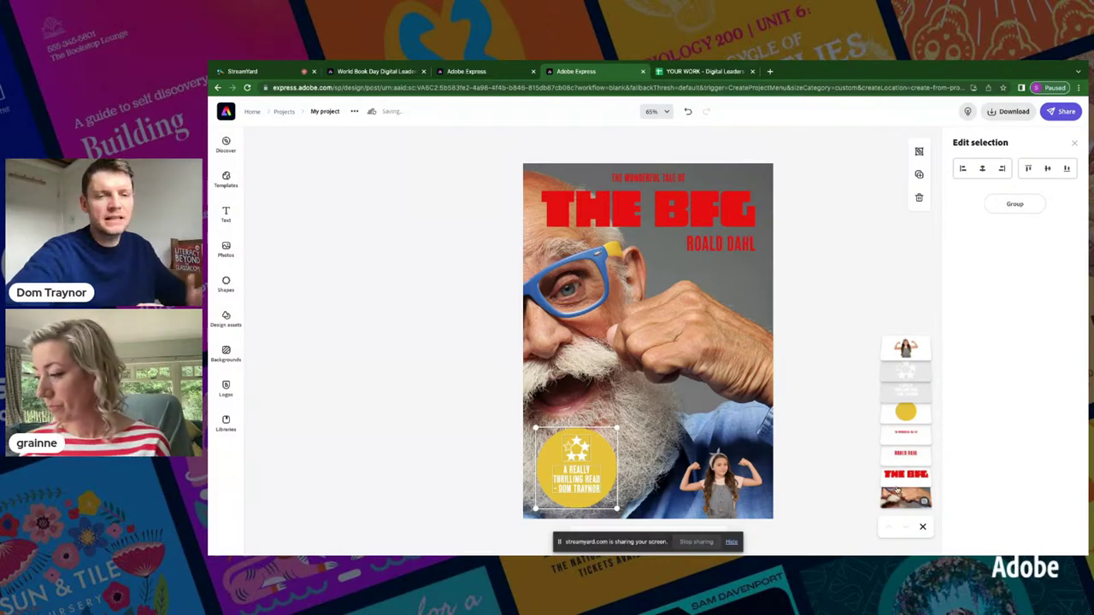
click(841, 218)
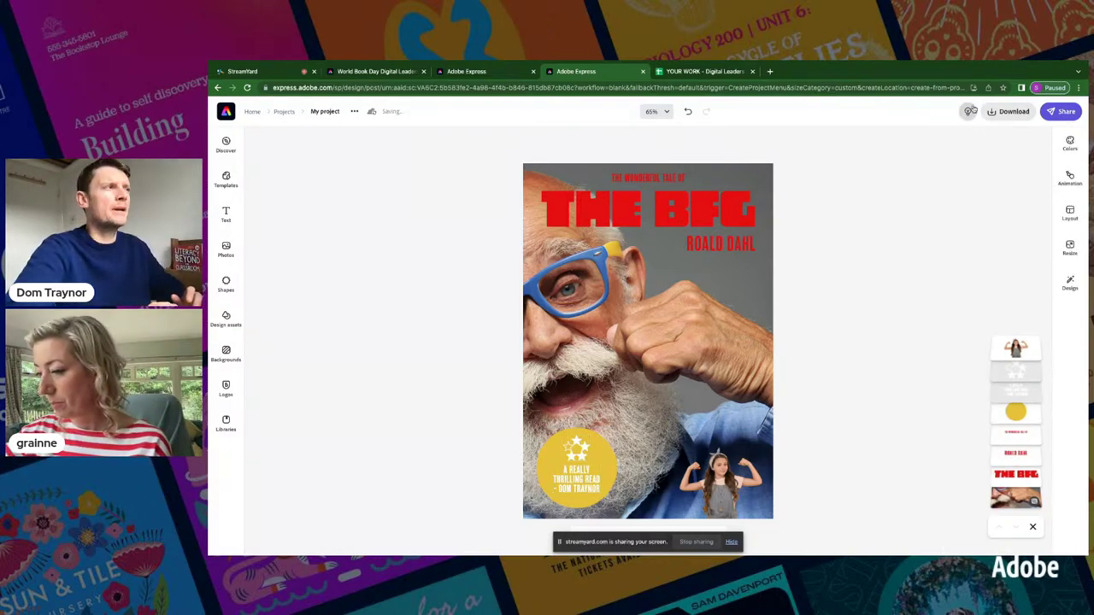
Step: Rename the project, typing 'The BFG Book C' as the new title
click(325, 111)
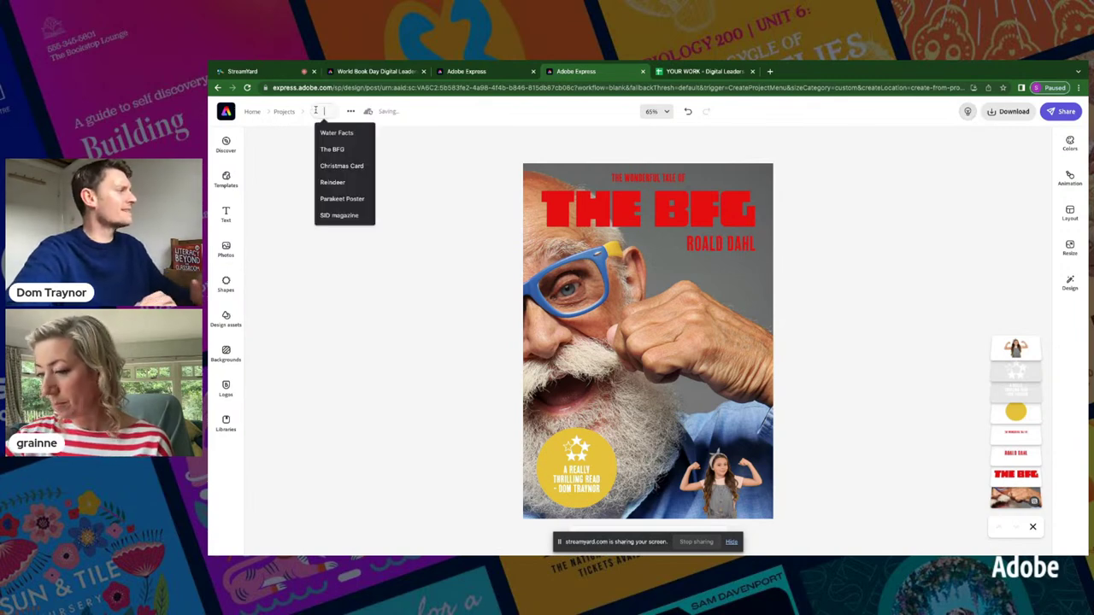
text(The BFG)
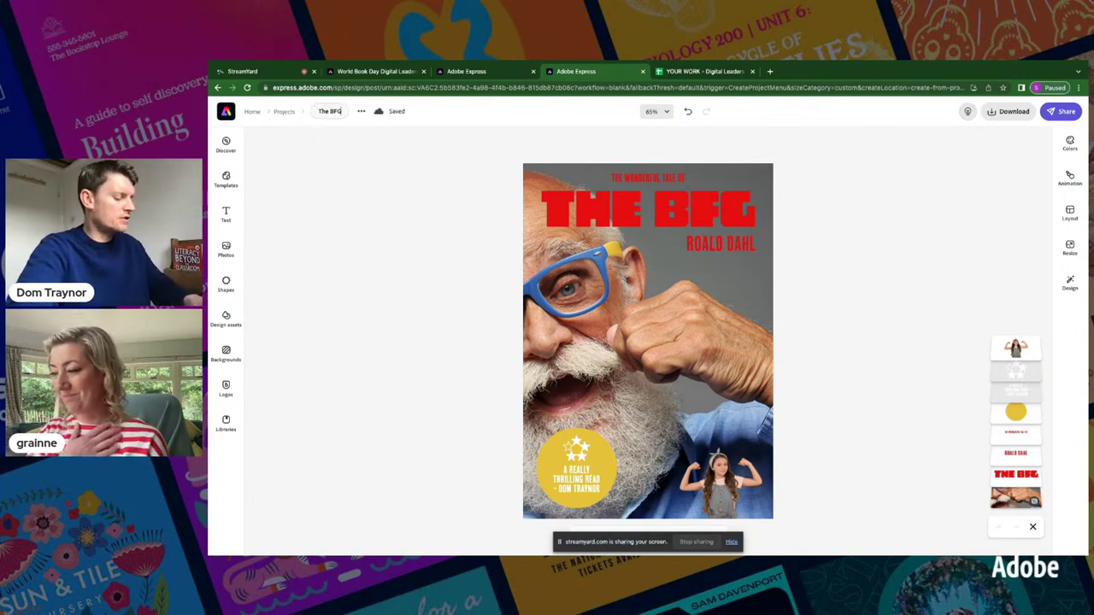
text( Book C)
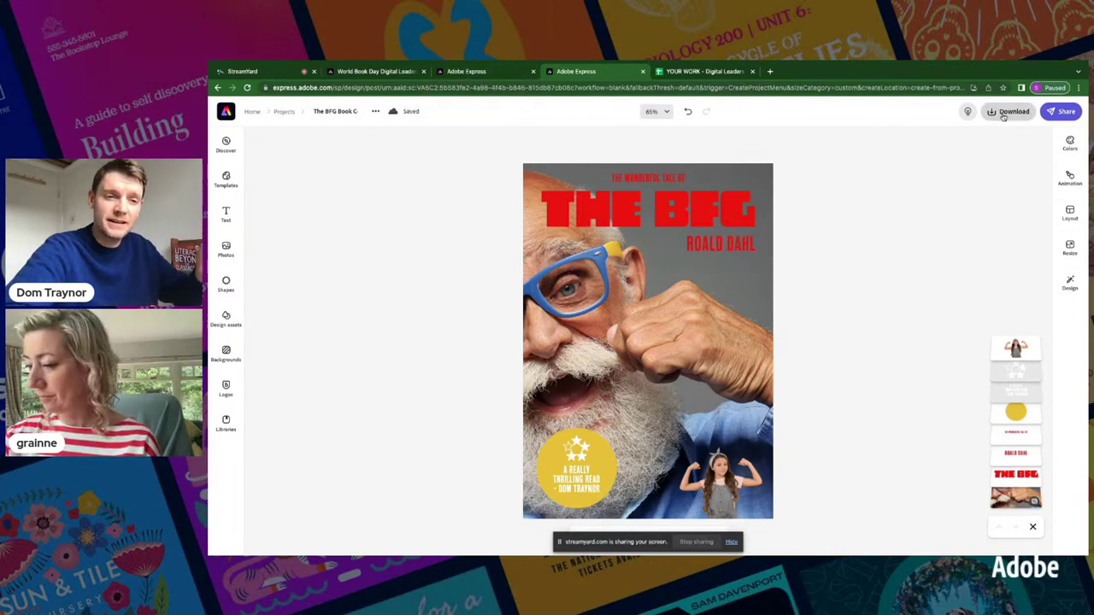
Step: Download the BFG cover as a PNG file
click(1005, 114)
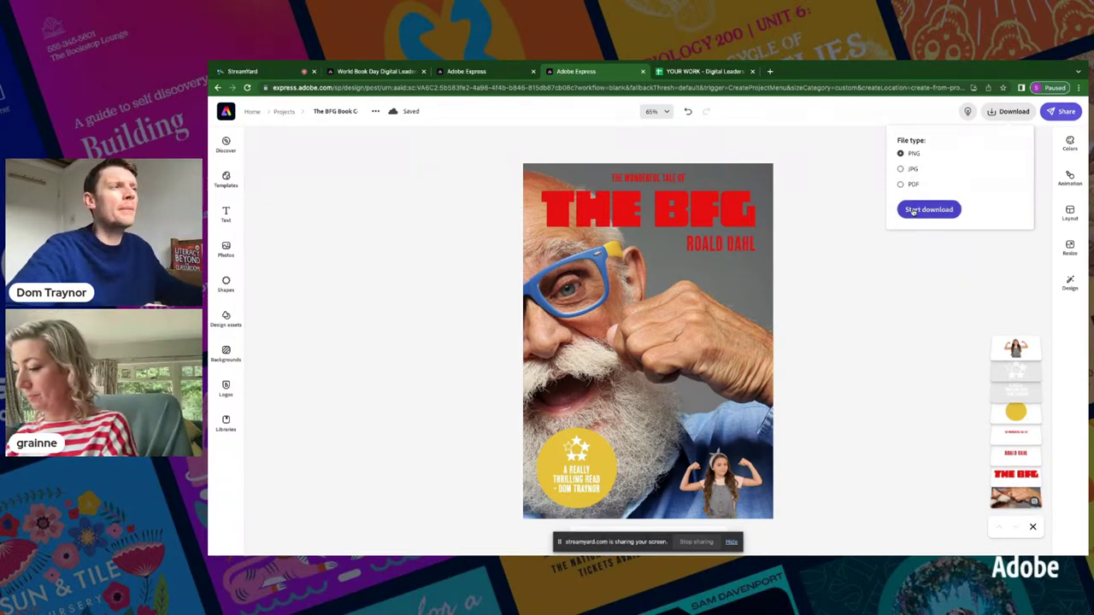
click(913, 211)
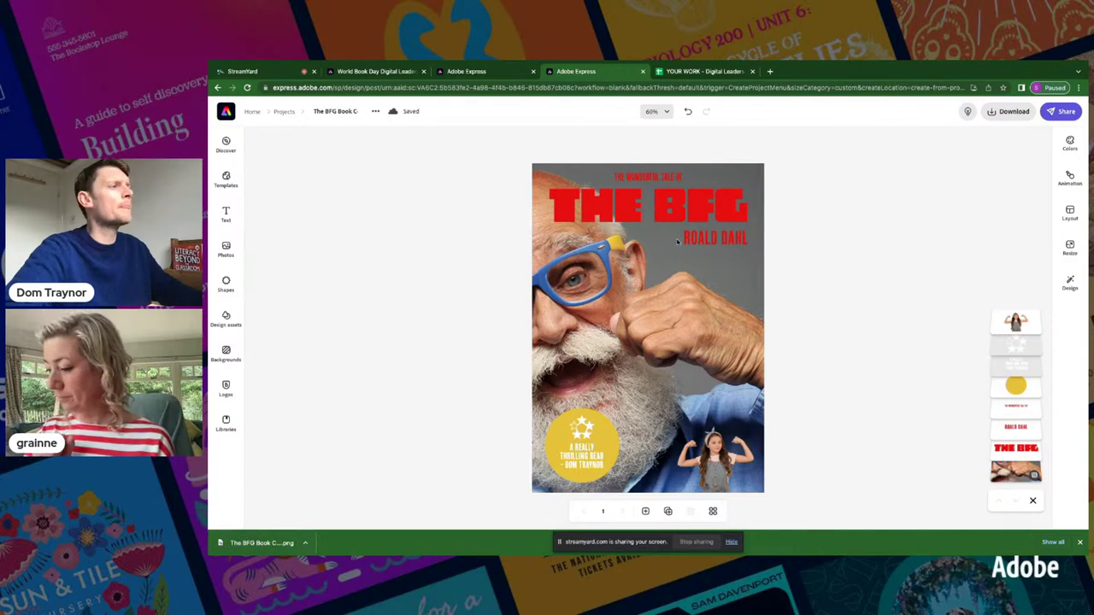
click(1063, 112)
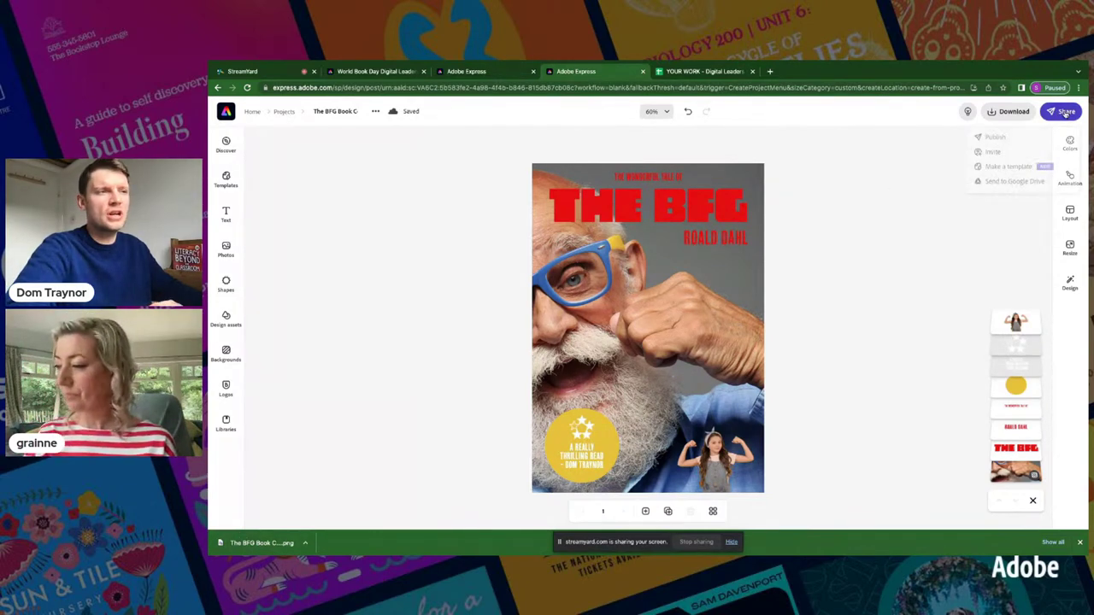
Step: Publish the BFG cover to generate a public shareable link
click(993, 138)
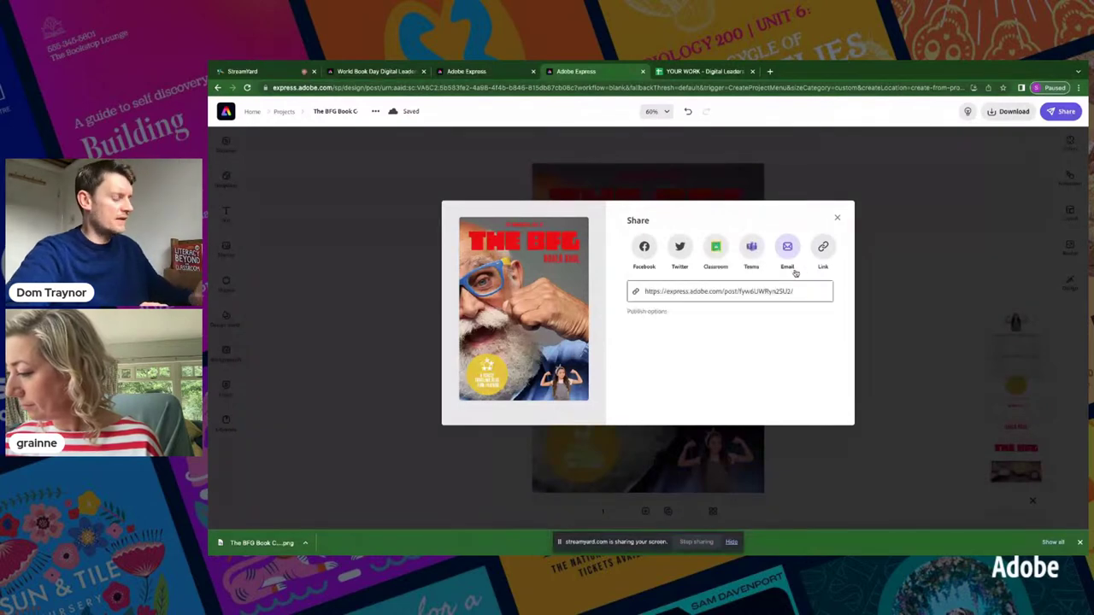
Step: Load the published BFG cover's link in a new browser tab and dismiss the downloads bar
click(769, 72)
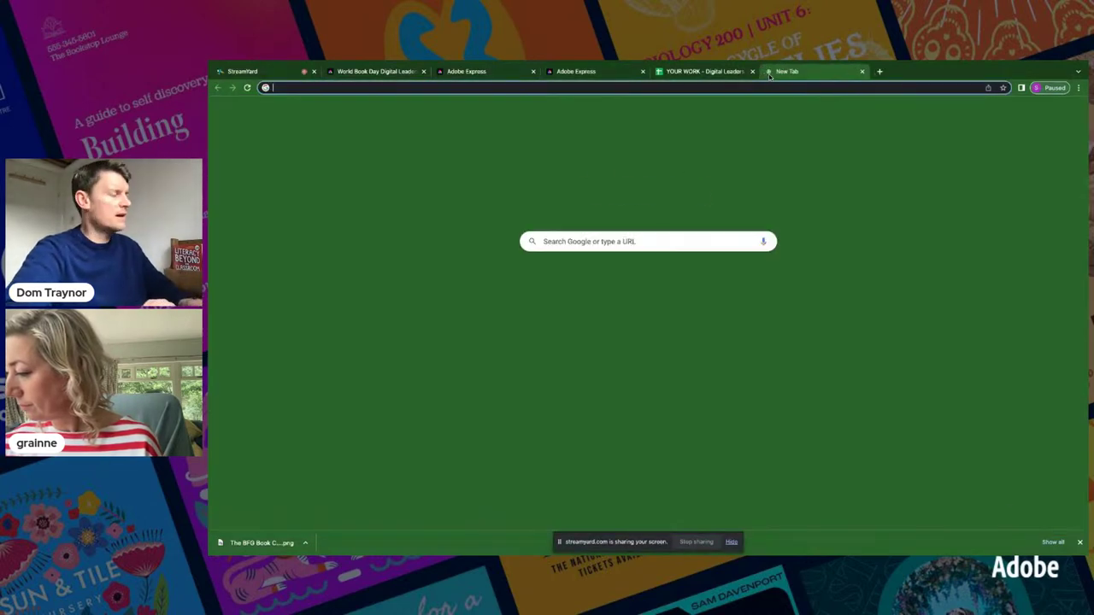
text(https://express.adobe.com/post/fyw6UWRyn2SU2/)
key(Return)
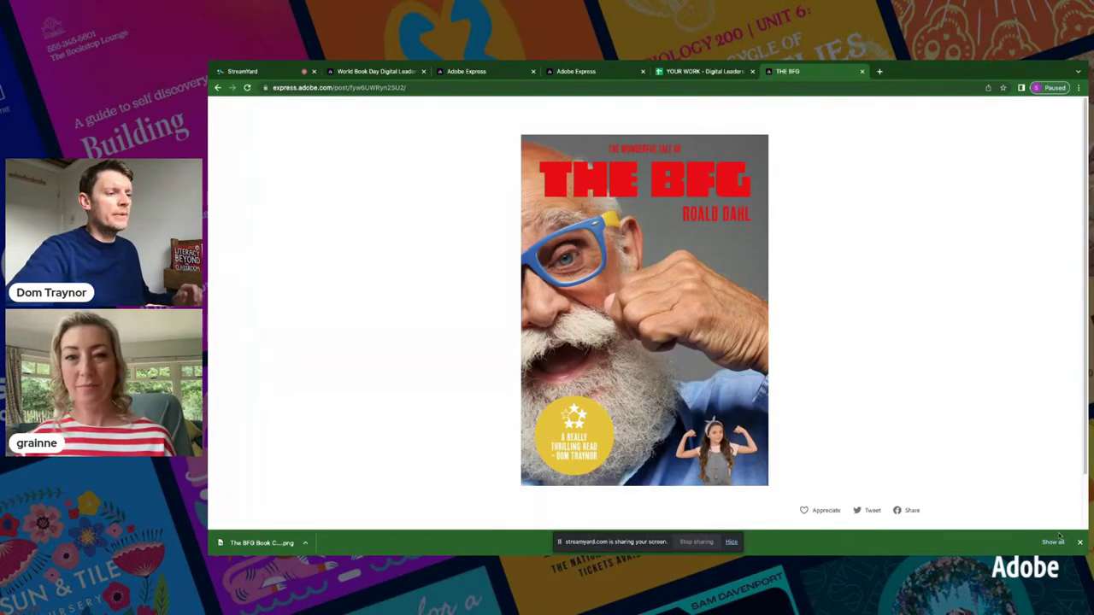
click(1079, 544)
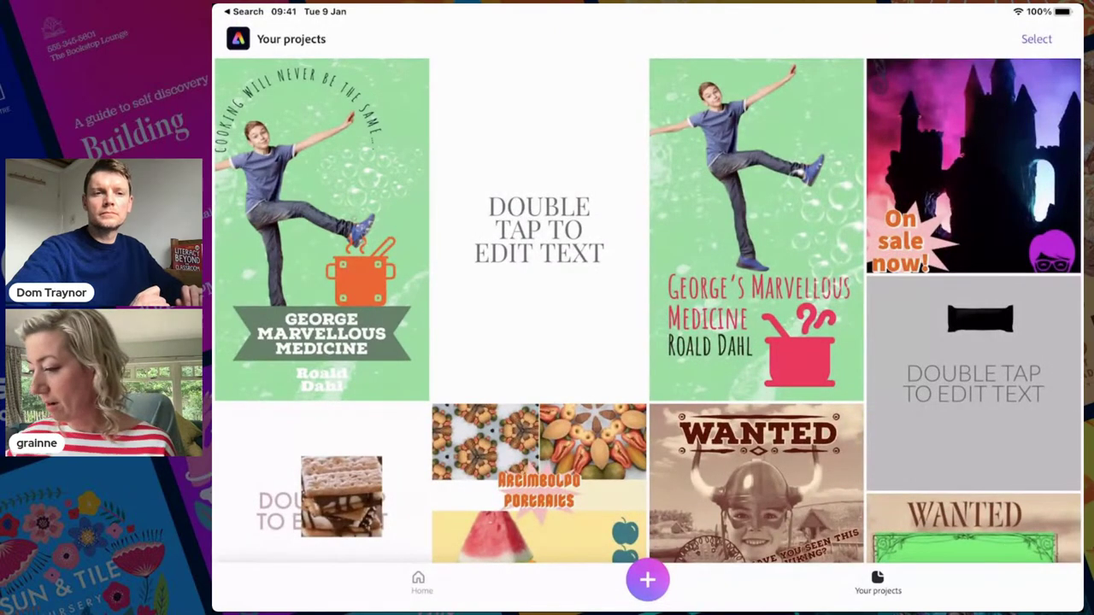
Step: Open the George Marvellous Medicine project's preview from the Your projects gallery
click(321, 229)
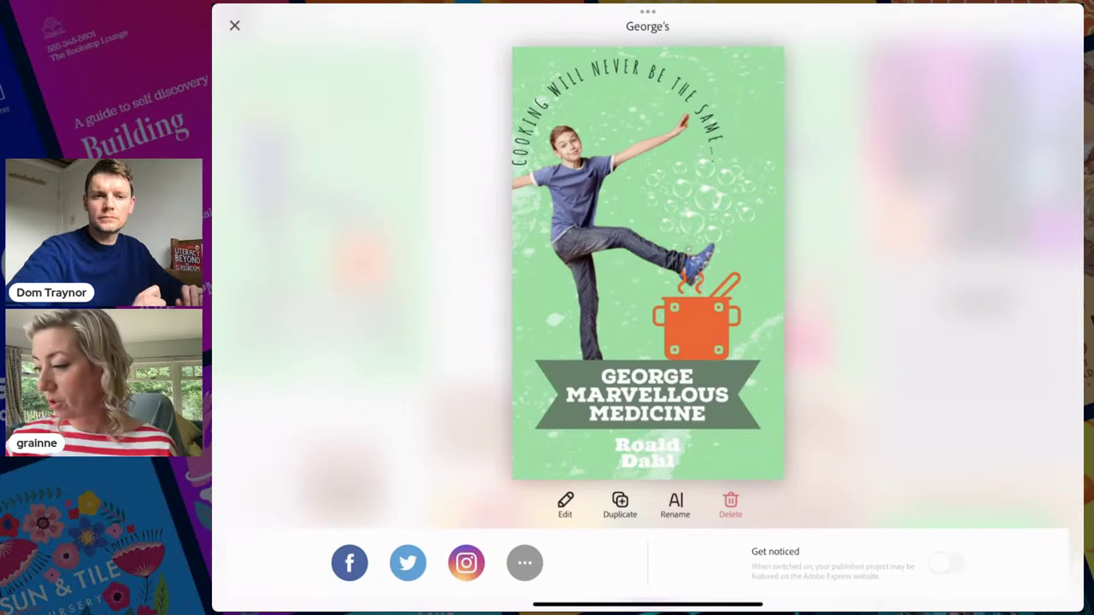
click(647, 11)
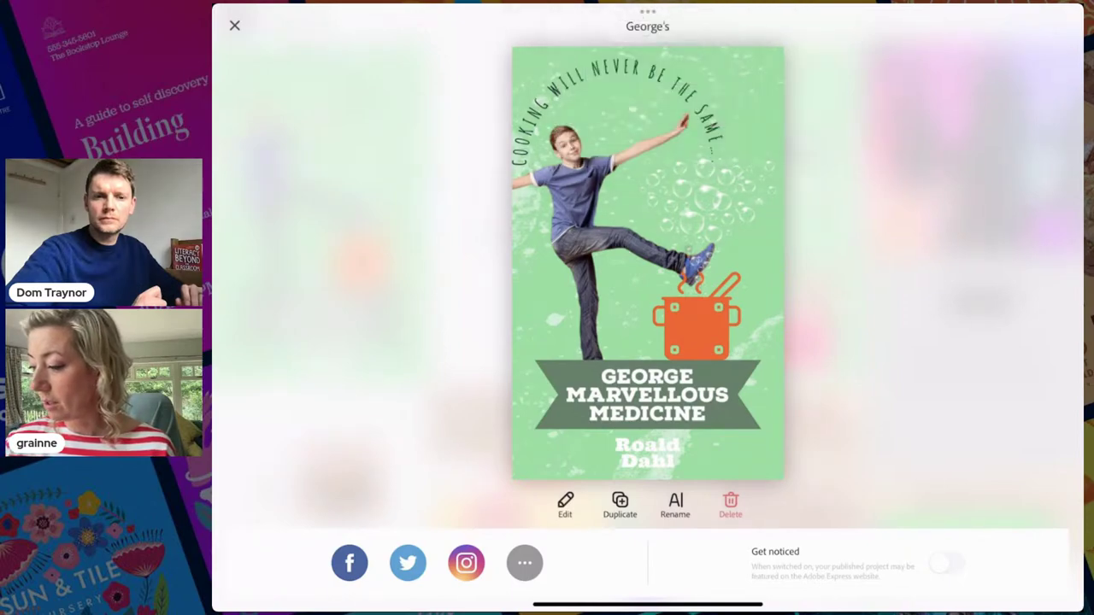
click(234, 26)
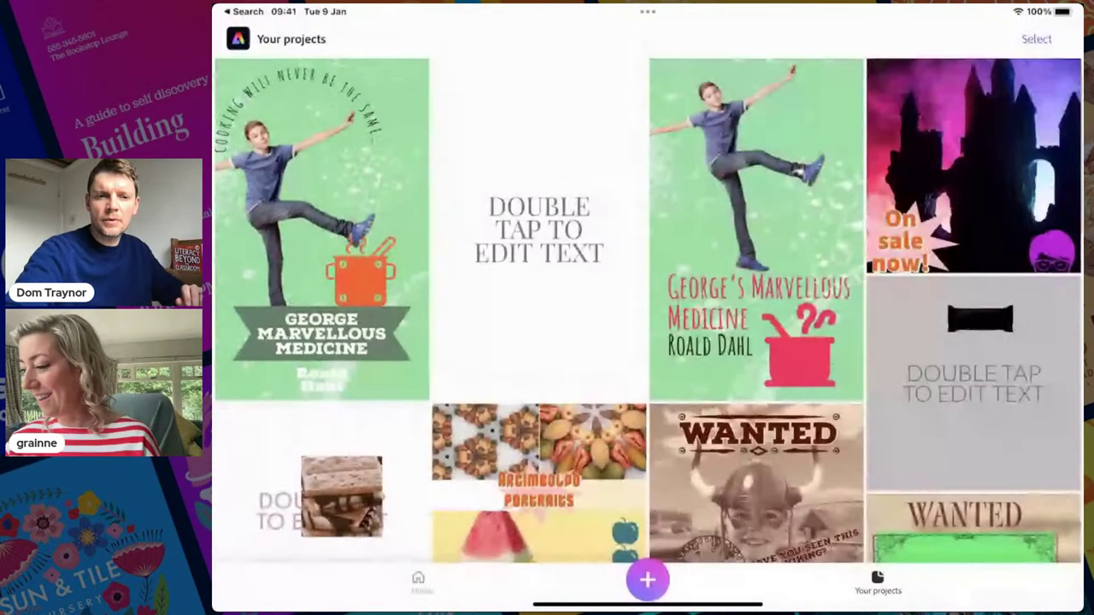
click(322, 229)
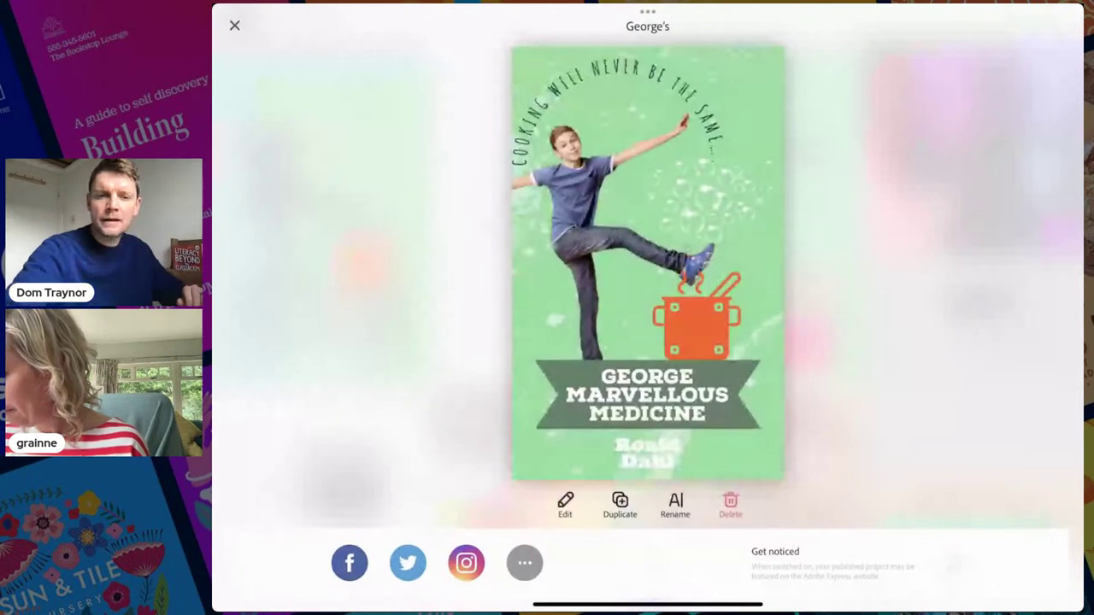
Step: Append 'Marvellous medicine' to the project name, making it 'George's Marvellous medicine'
click(675, 504)
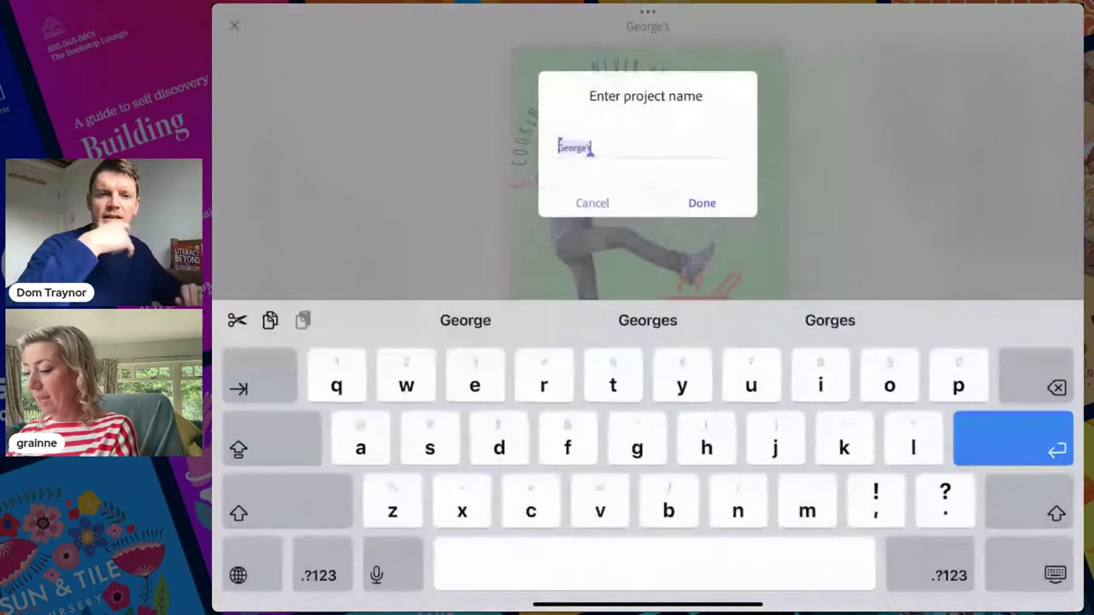
click(591, 147)
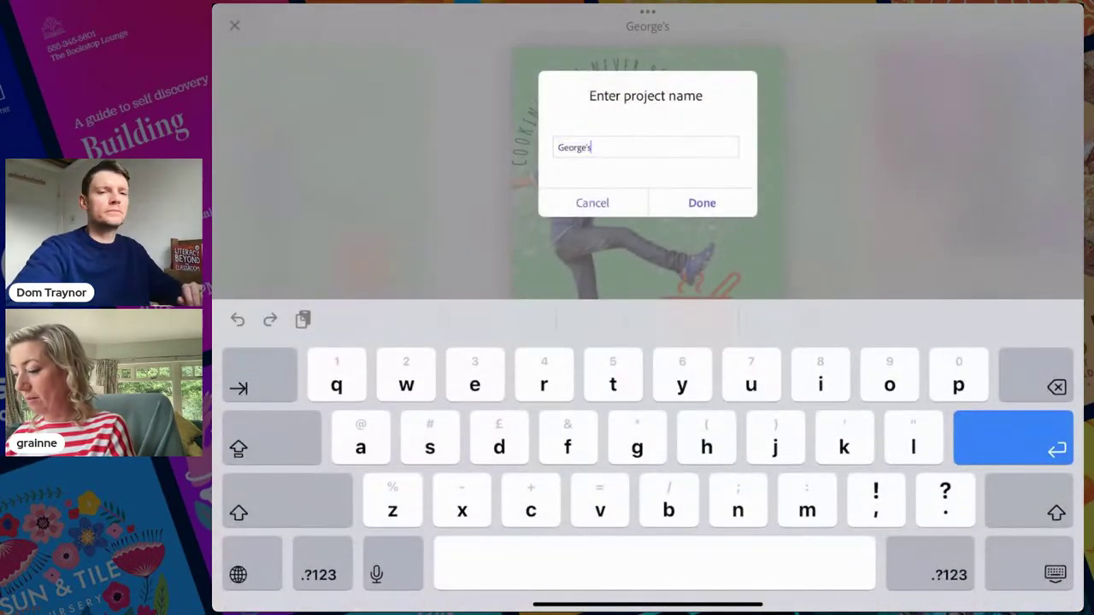
text(Marvelloue)
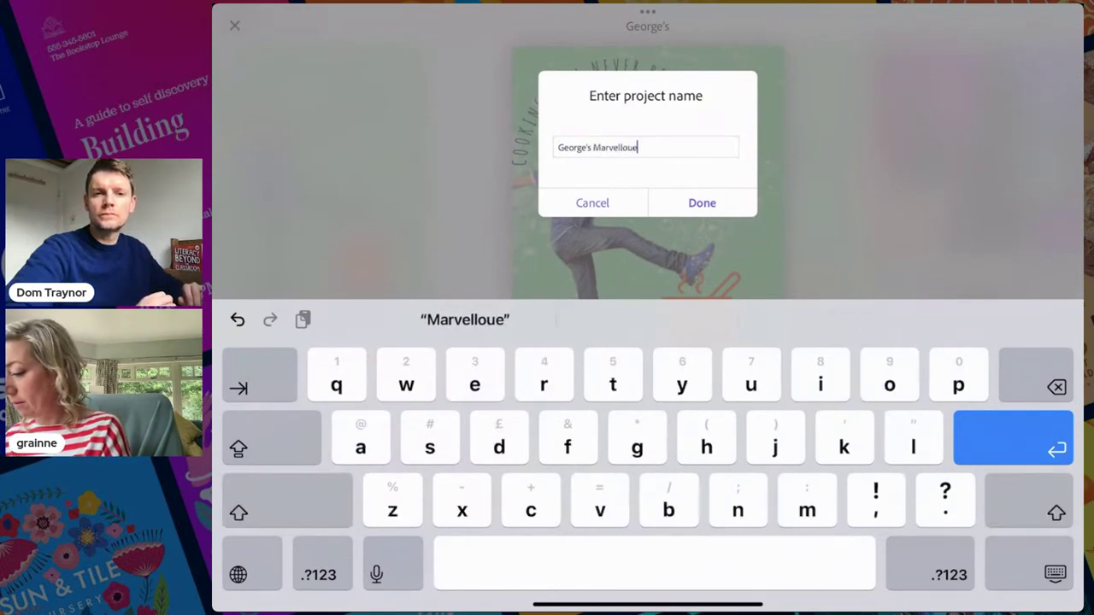
key(BackSpace)
text(s medicine)
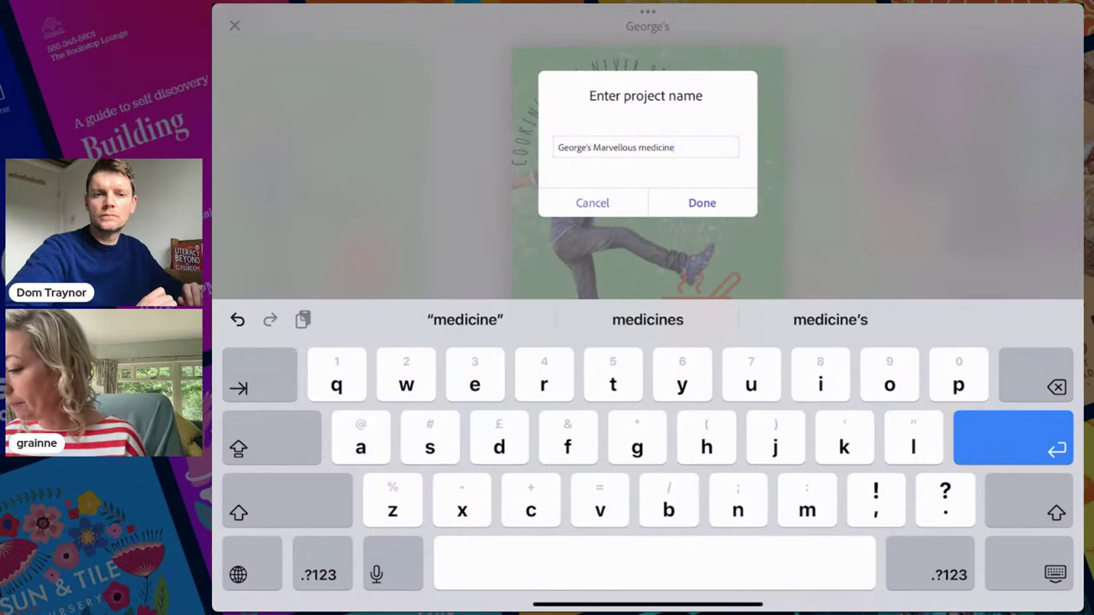
key(Return)
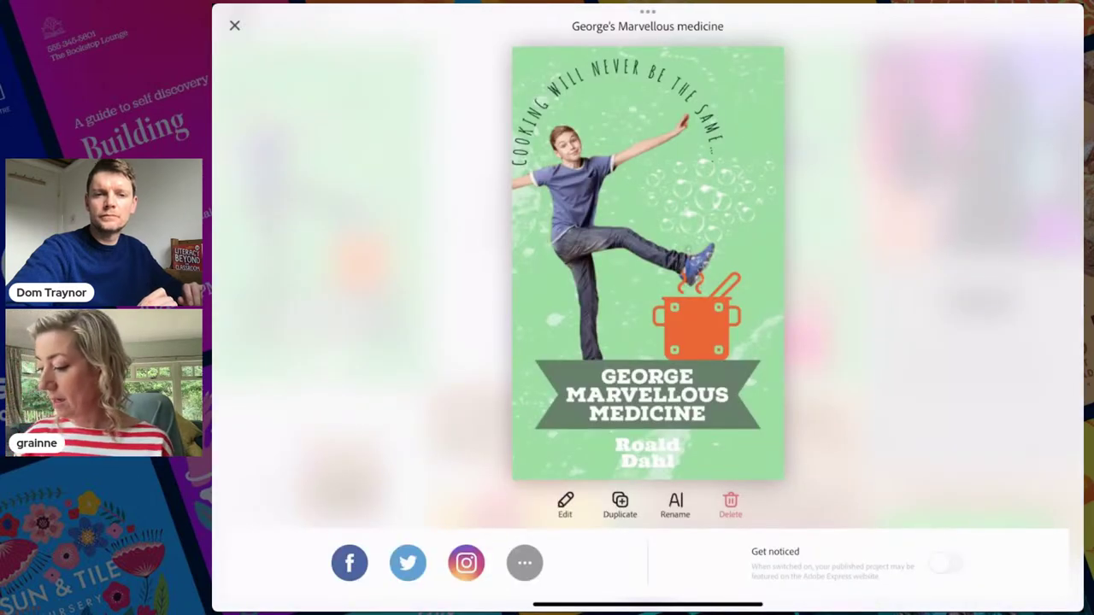
click(565, 504)
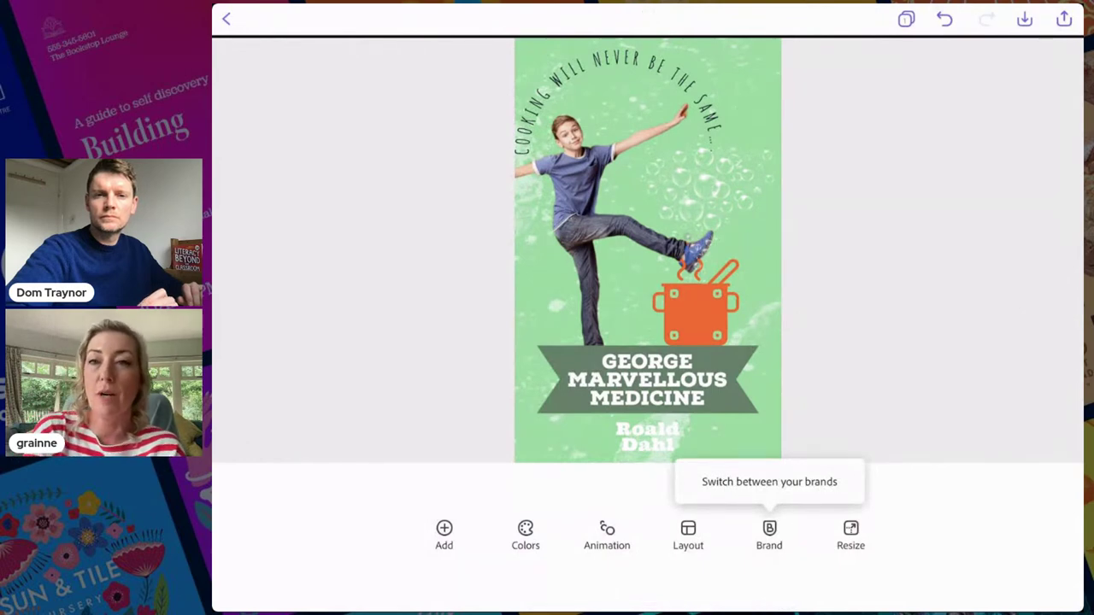
Step: Save the George's Marvellous medicine cover to the camera roll, then choose sharing it as Images
click(1064, 19)
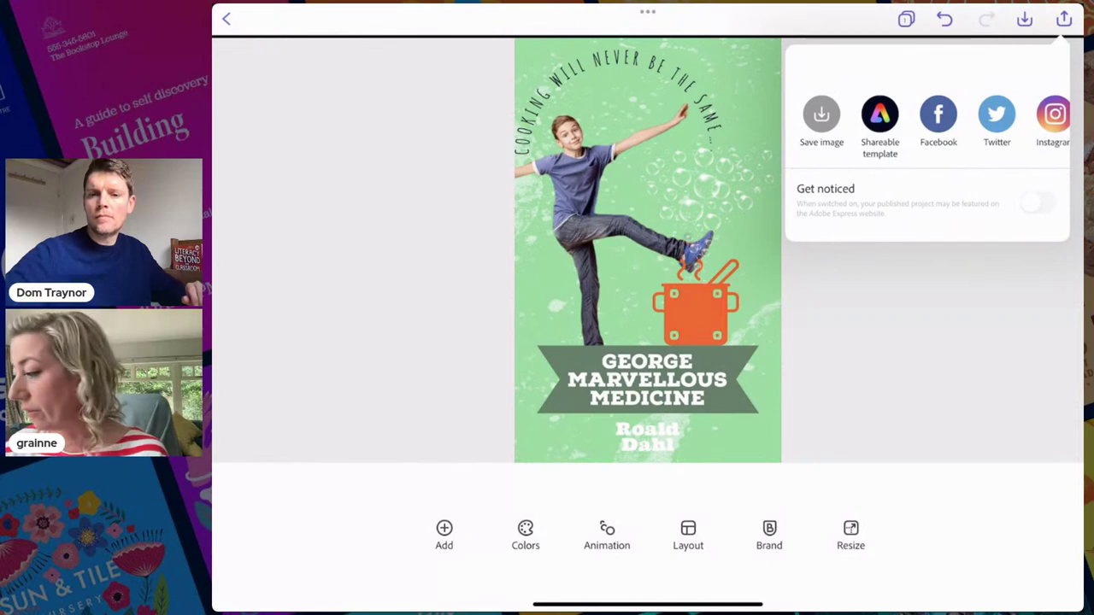
click(822, 114)
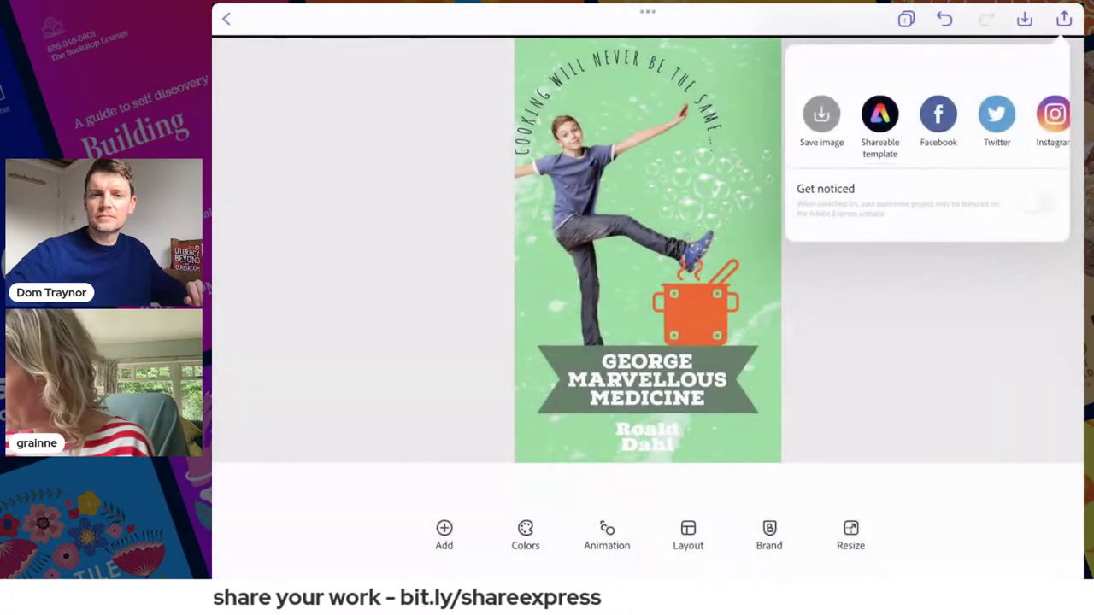
scroll(927, 120, right, 5)
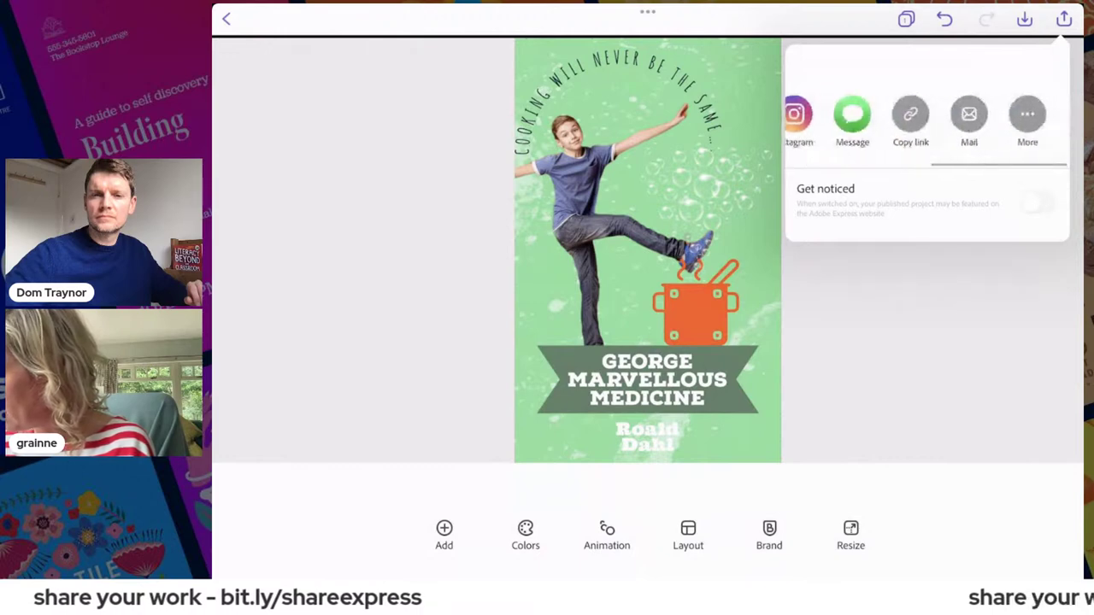
click(1040, 113)
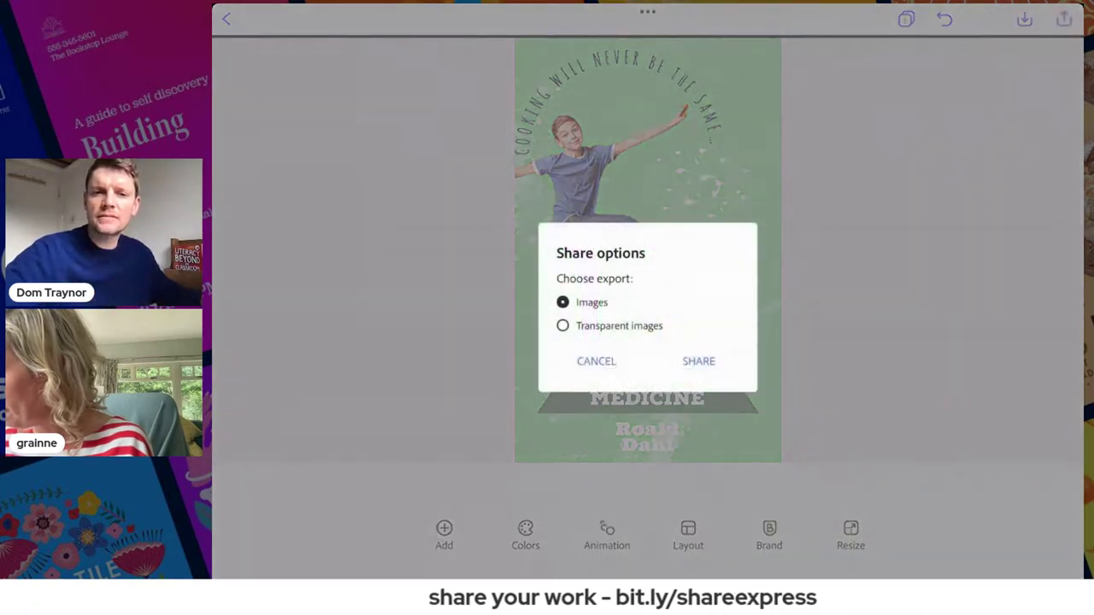
click(698, 361)
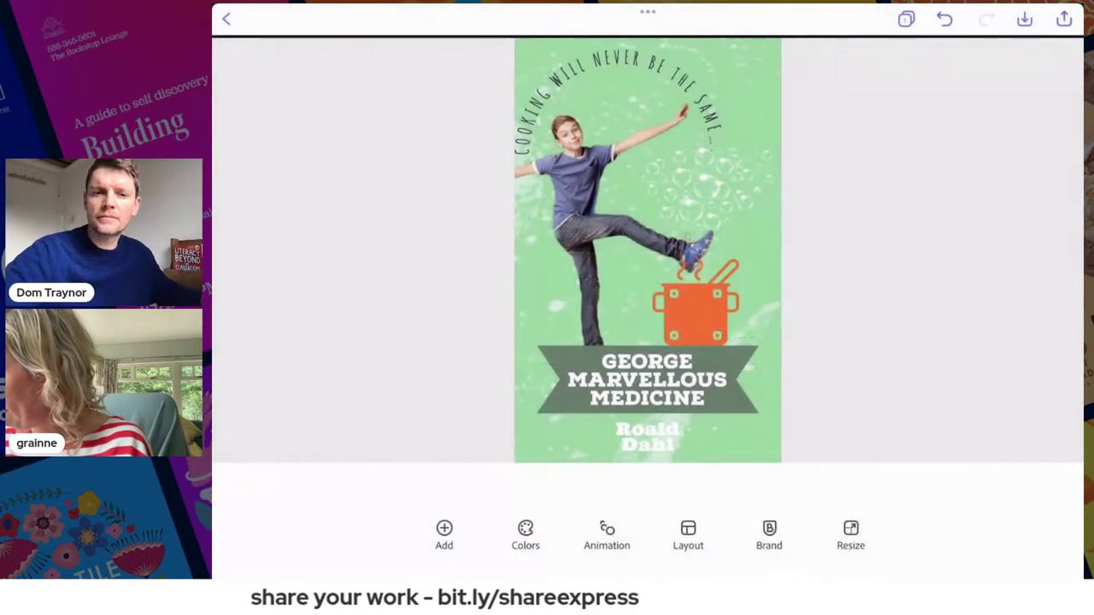
scroll(927, 115, right, 3)
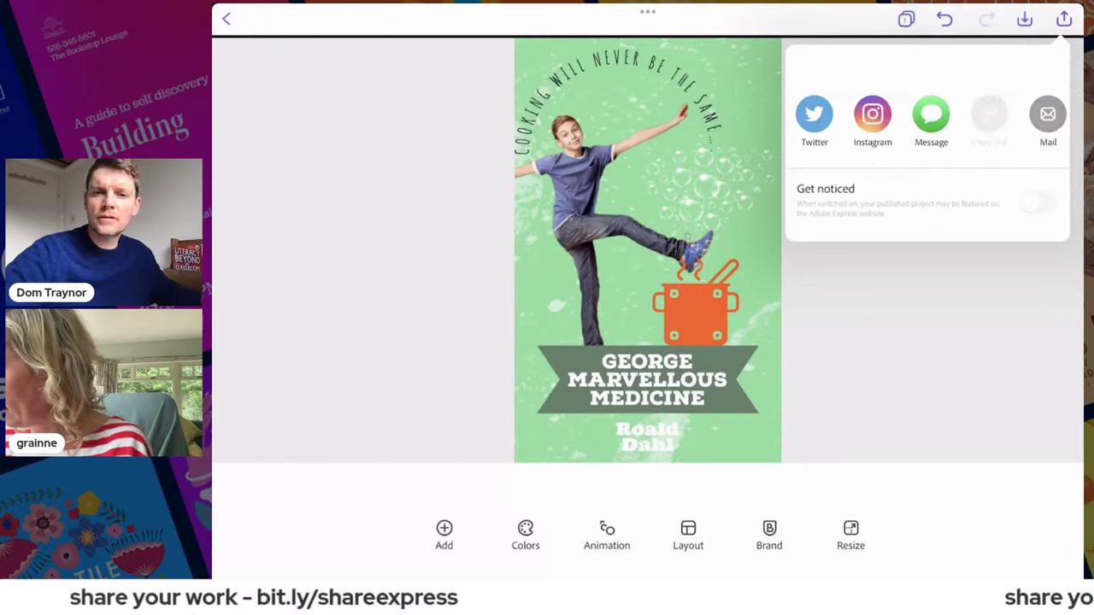
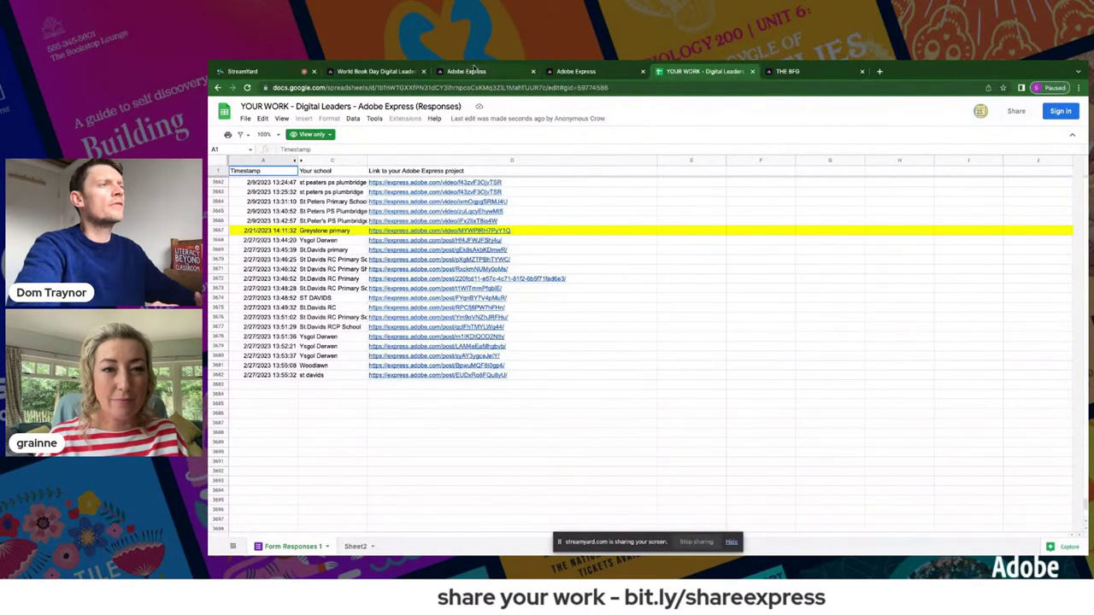
Step: Bring up the Mason cover's share link and select its full web address
click(479, 71)
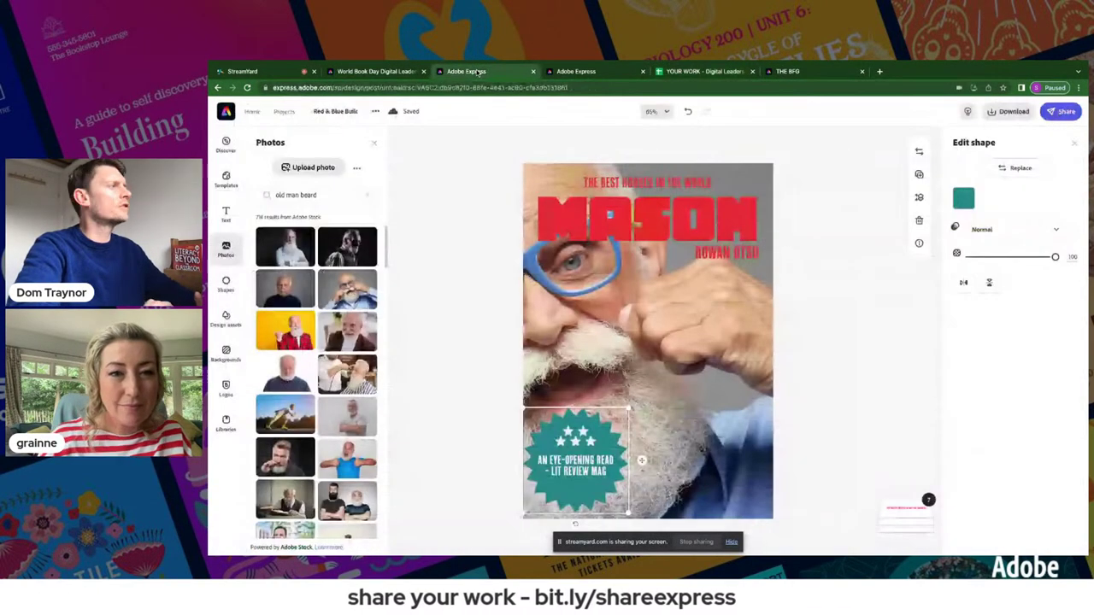
click(1060, 111)
click(508, 87)
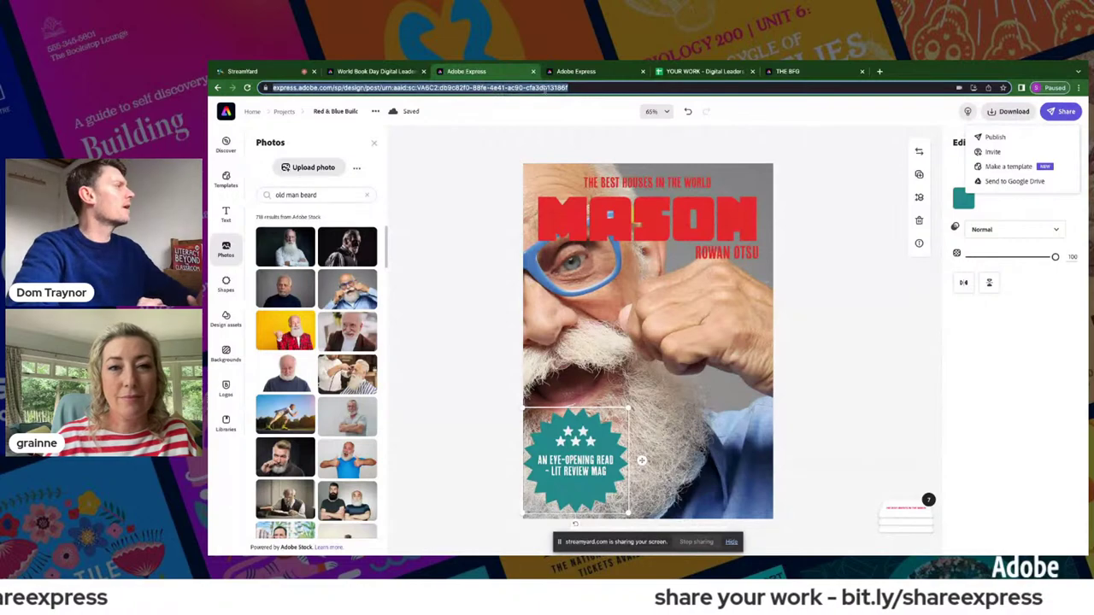
Step: Open the Street Child and Murder on the Orient Express covers from D3668 and D3669
click(697, 71)
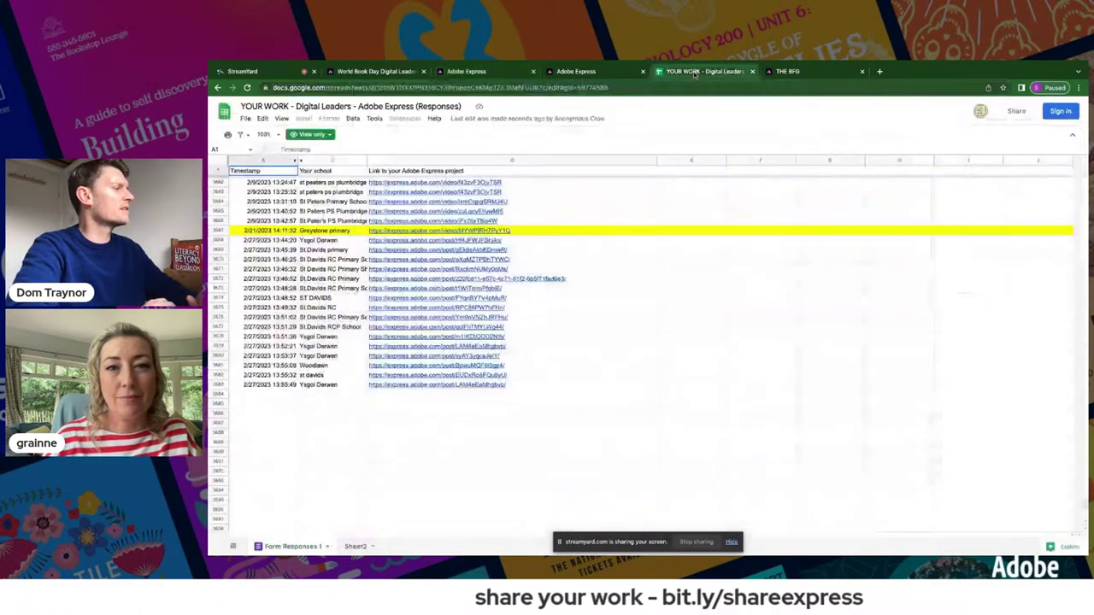
click(427, 240)
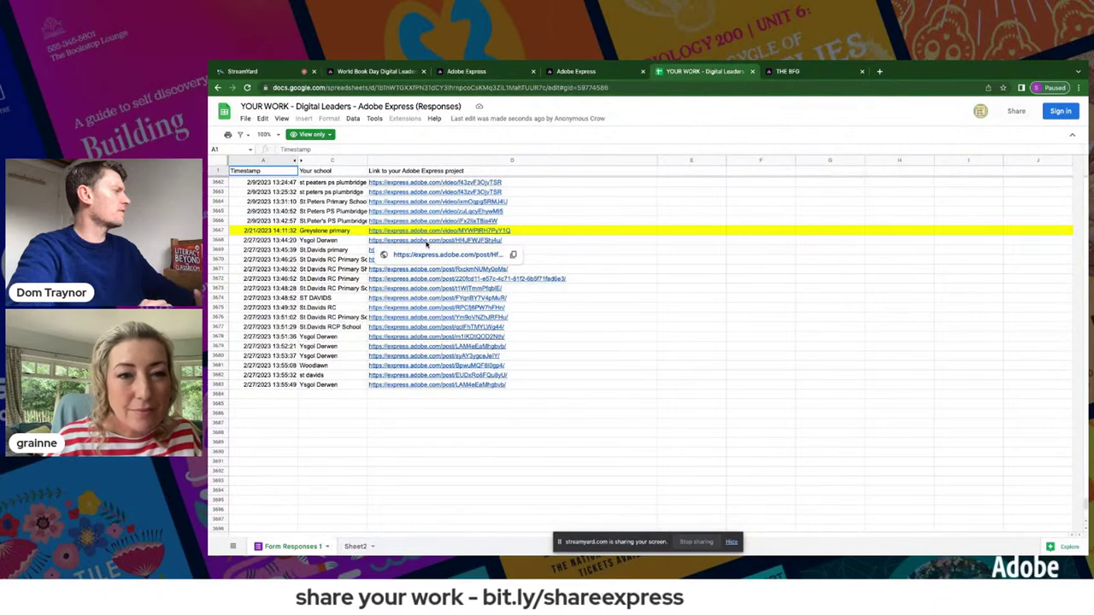
click(428, 255)
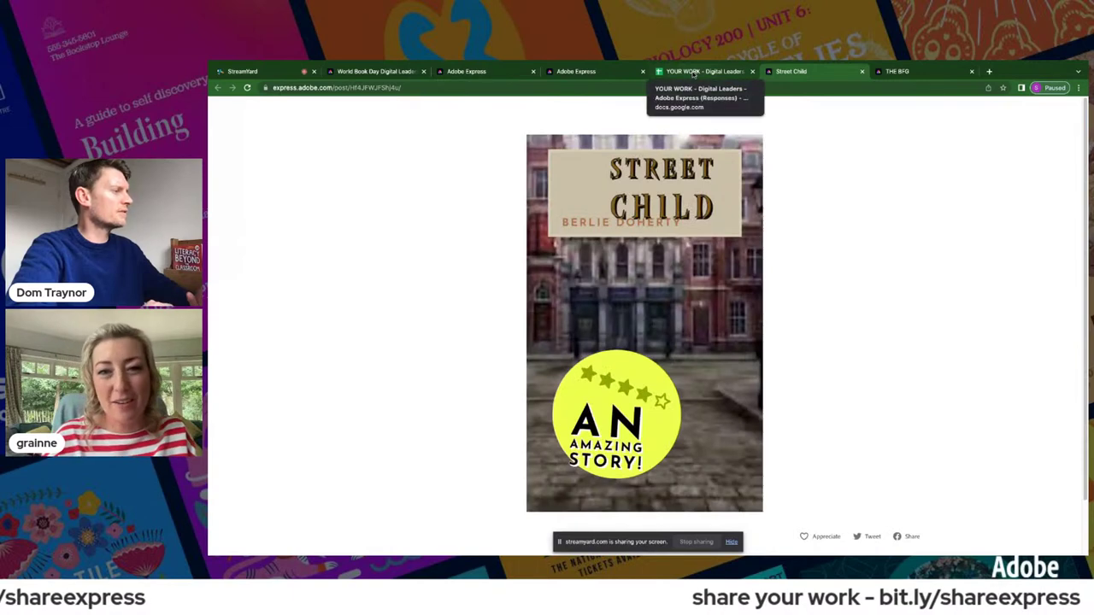
click(692, 73)
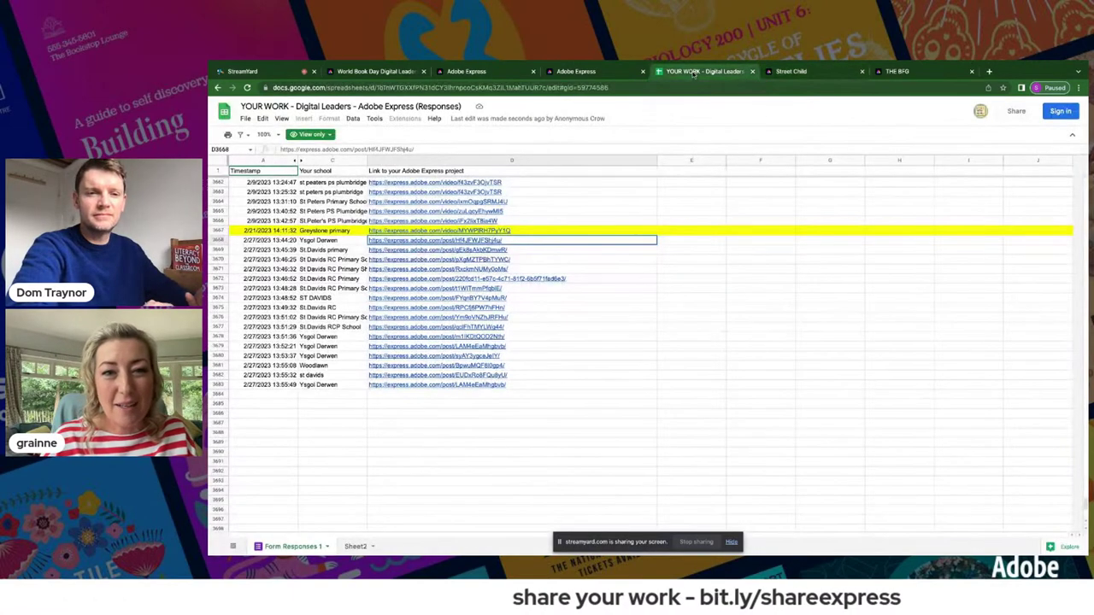
click(420, 251)
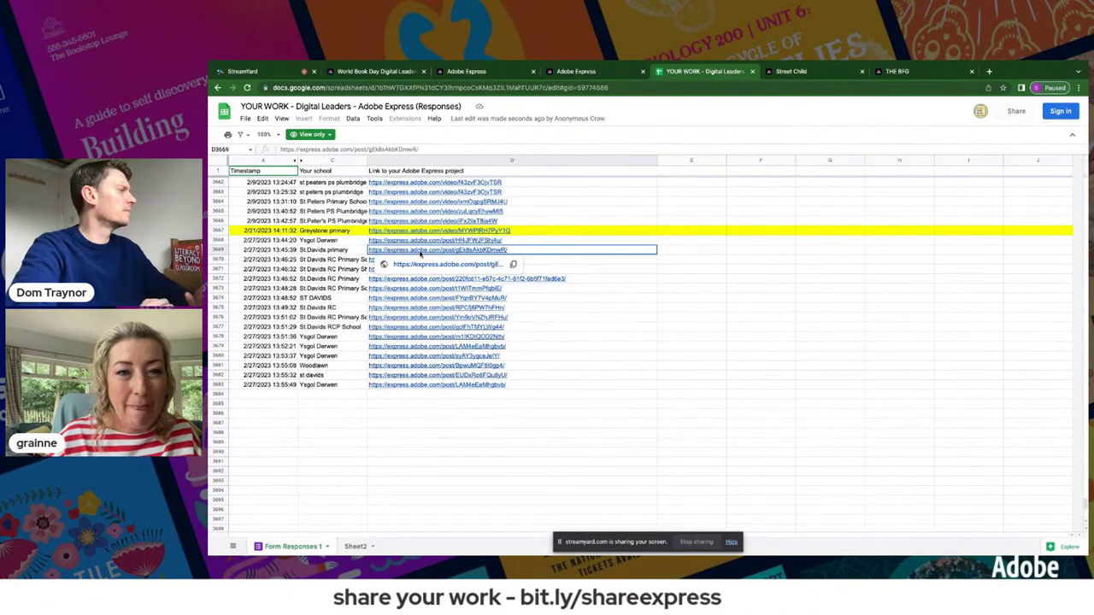
click(421, 266)
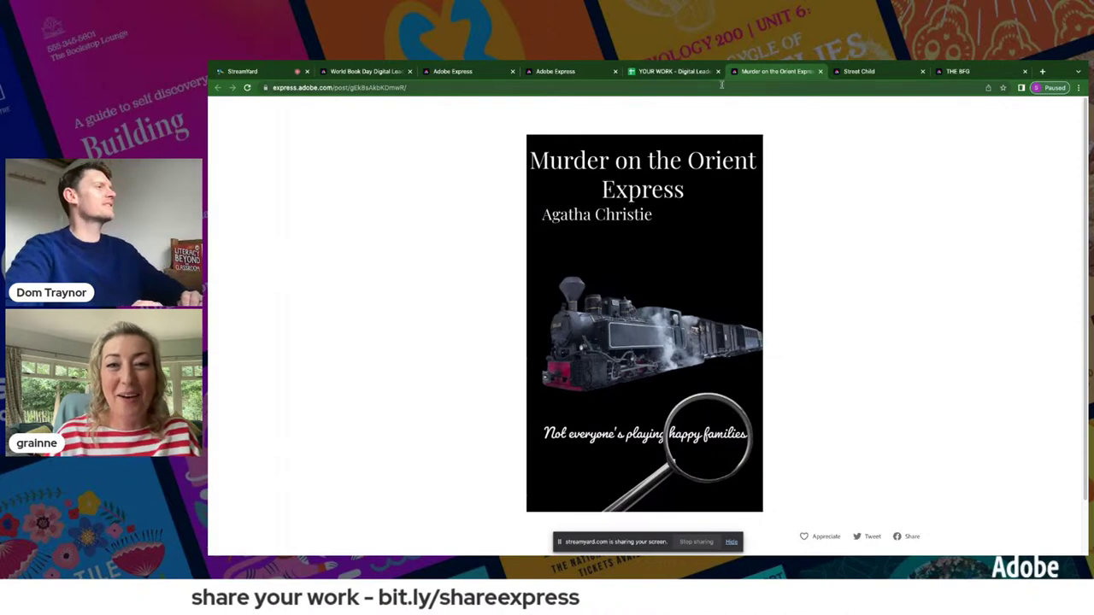
Step: Open the covers linked in rows 3670 and 3671, ending on the Harry Potter cover
click(678, 75)
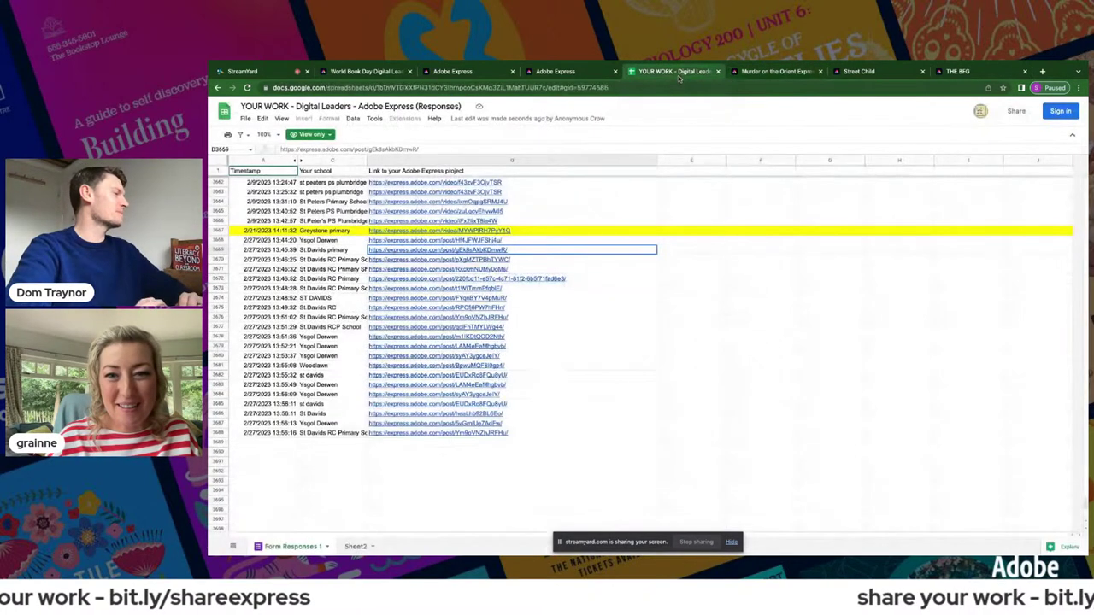
click(435, 273)
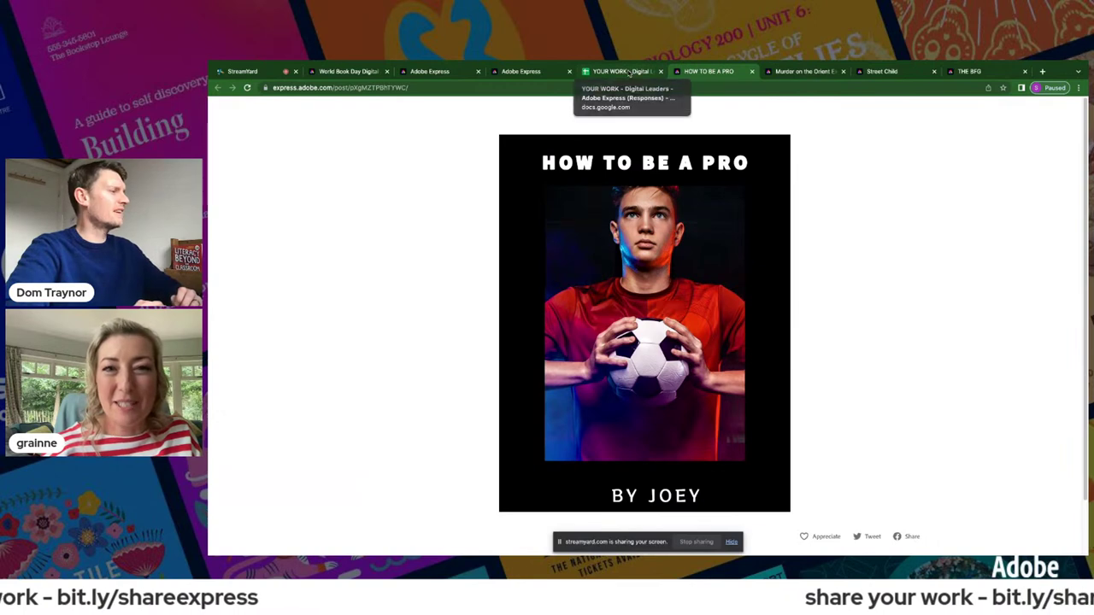
click(629, 73)
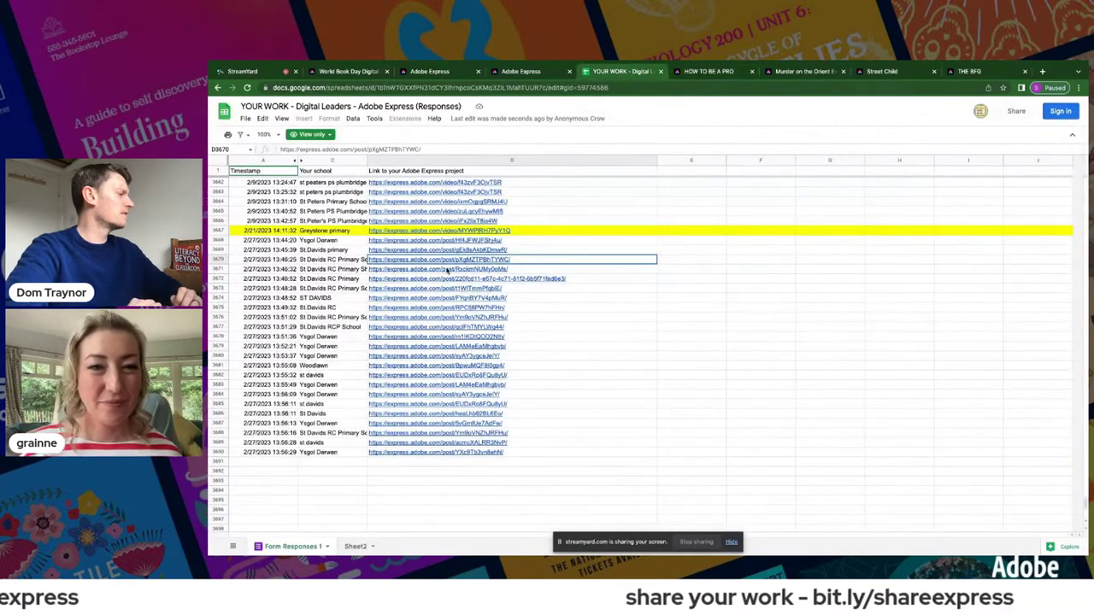
click(445, 270)
click(445, 285)
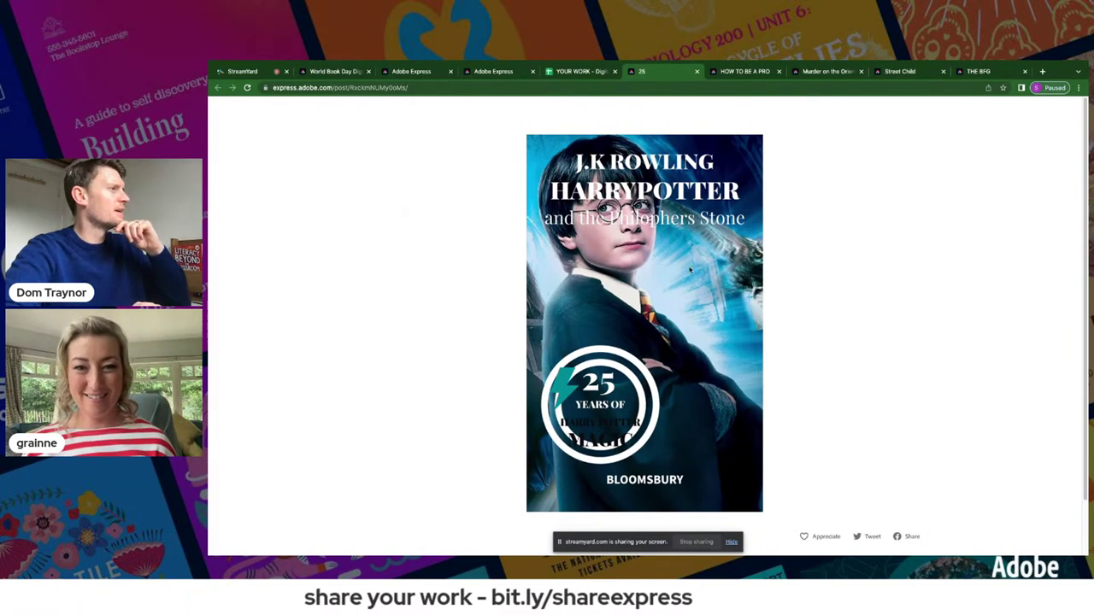
Step: Open the covers from rows 3672 and 3673, including The Dragon Prince
click(568, 71)
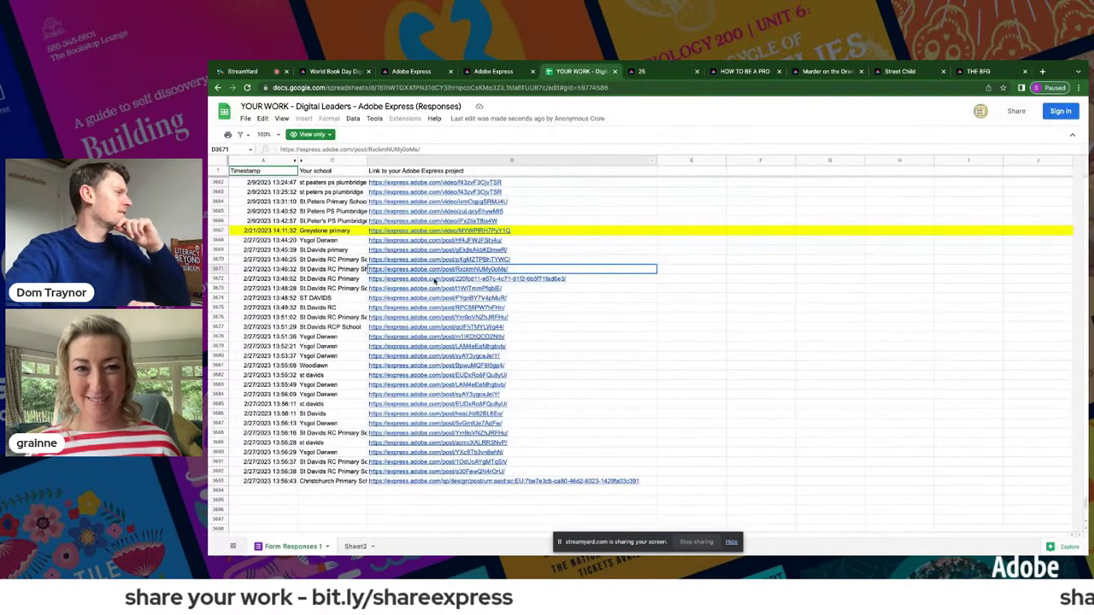
click(434, 280)
click(461, 294)
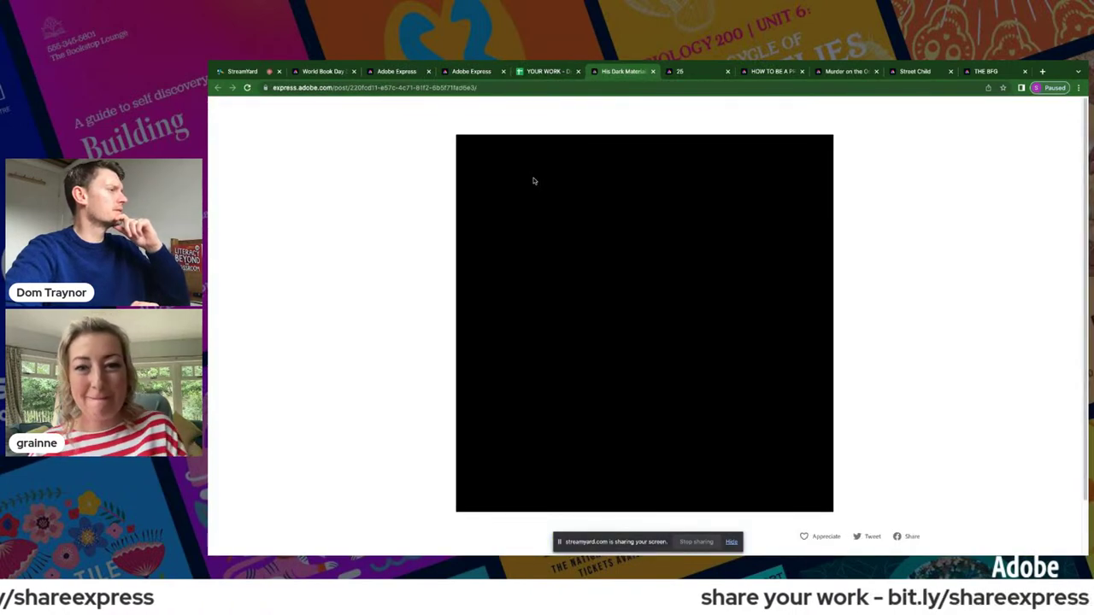
click(653, 72)
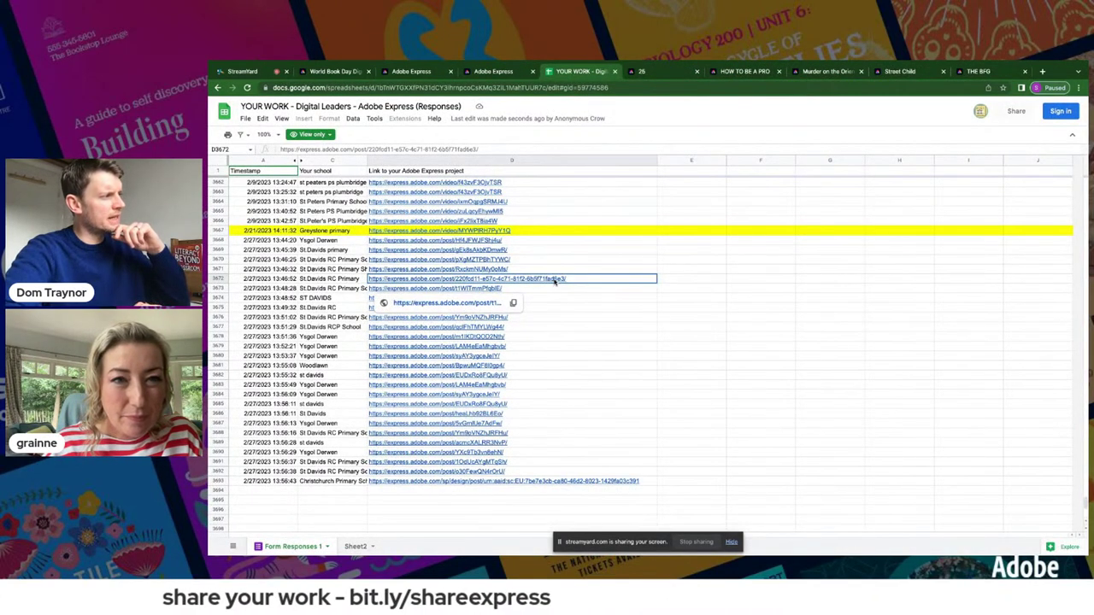
click(555, 289)
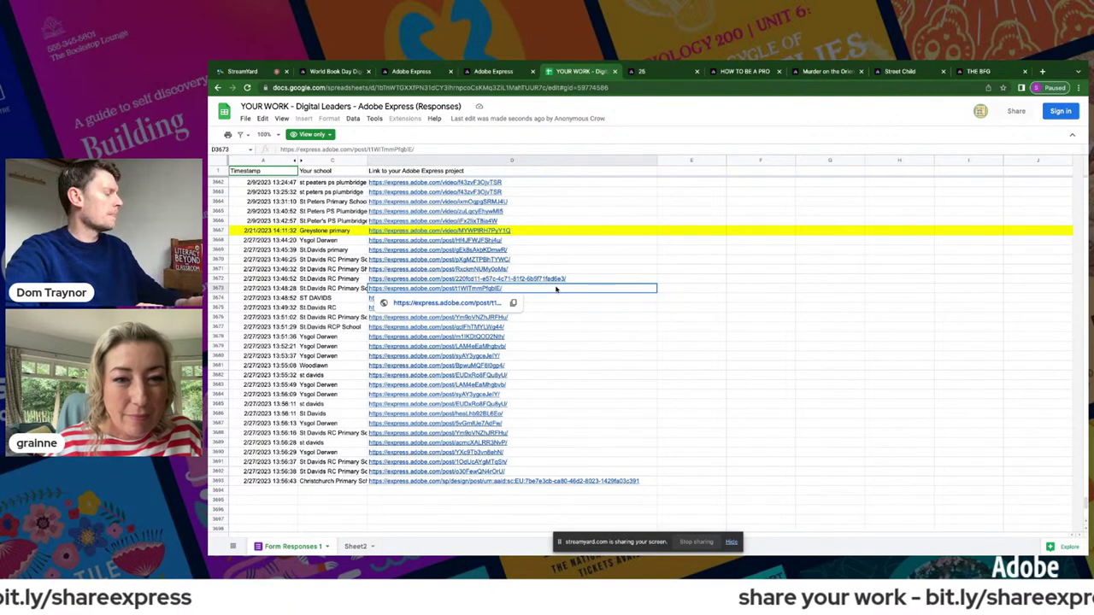
click(481, 302)
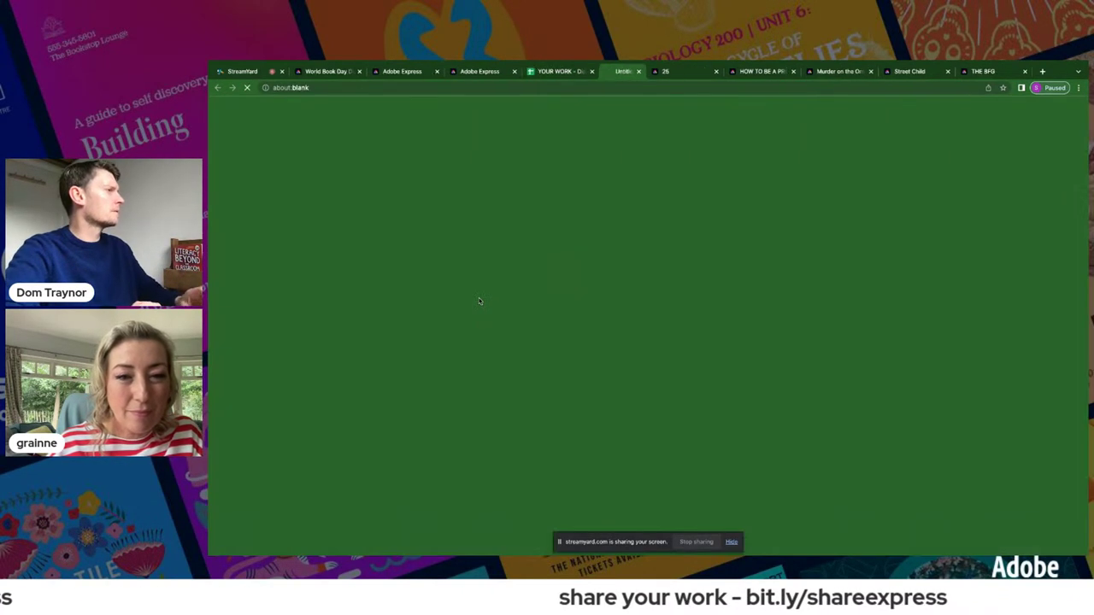
Step: Close old cover tabs, then open the row 3674 cover and The amazing book of Matilda
click(728, 72)
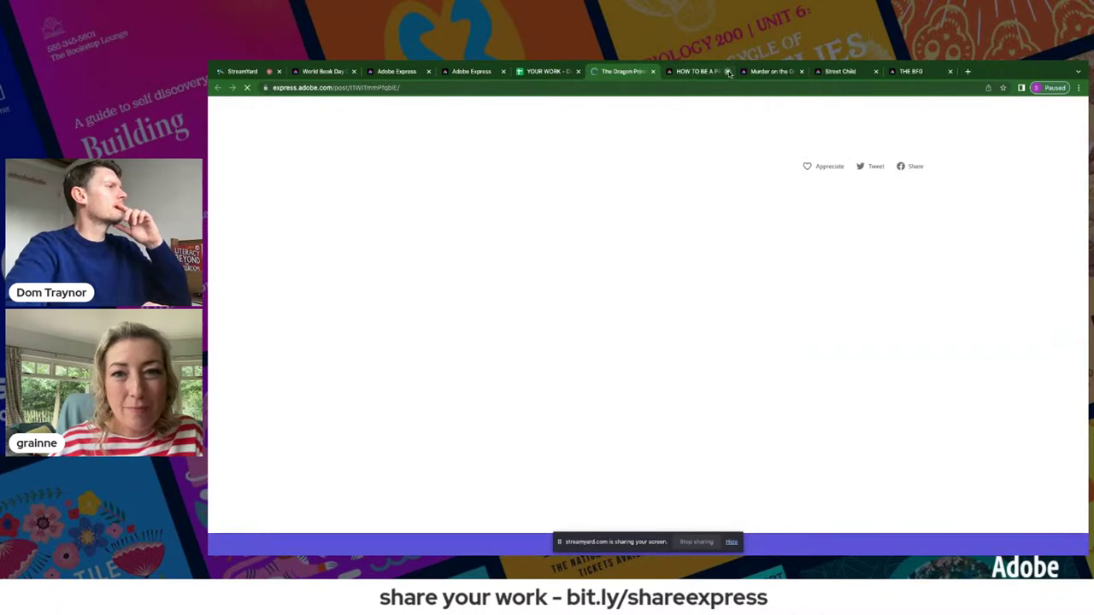
click(729, 74)
click(729, 74)
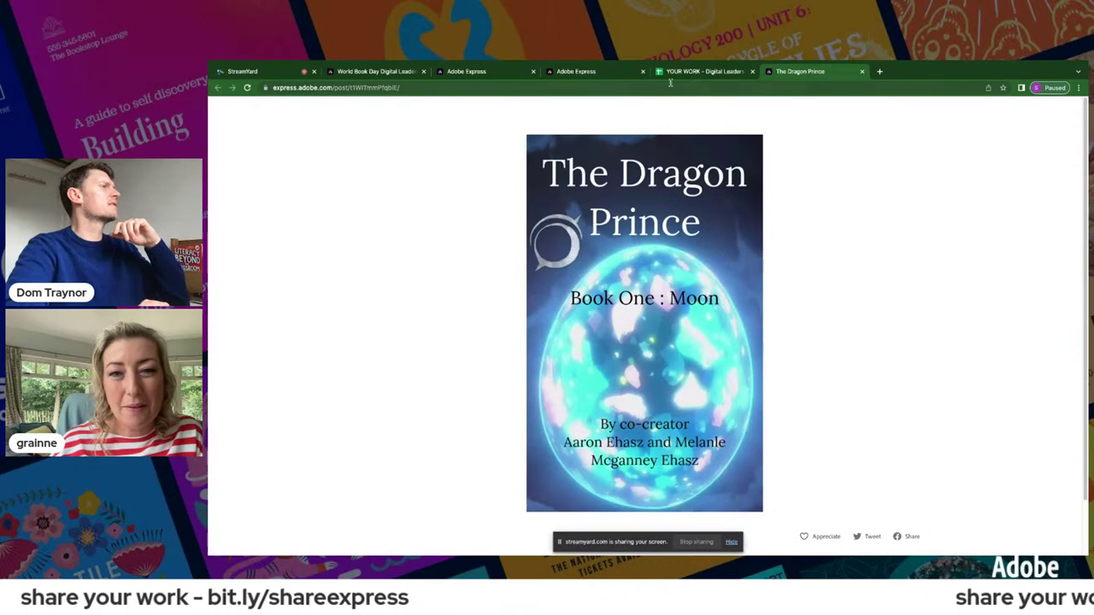
click(705, 71)
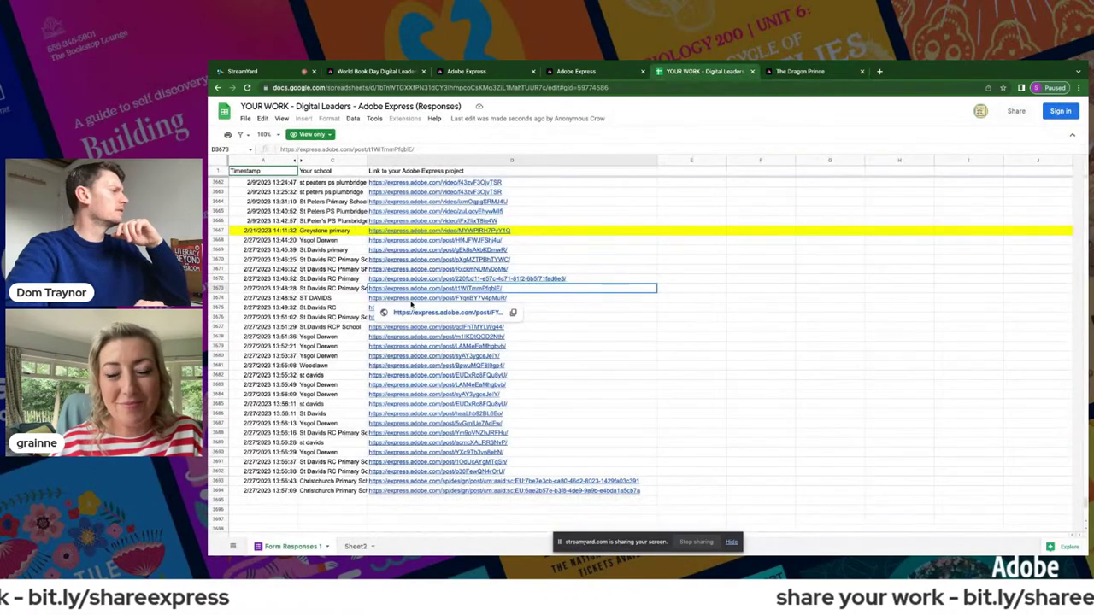
click(416, 313)
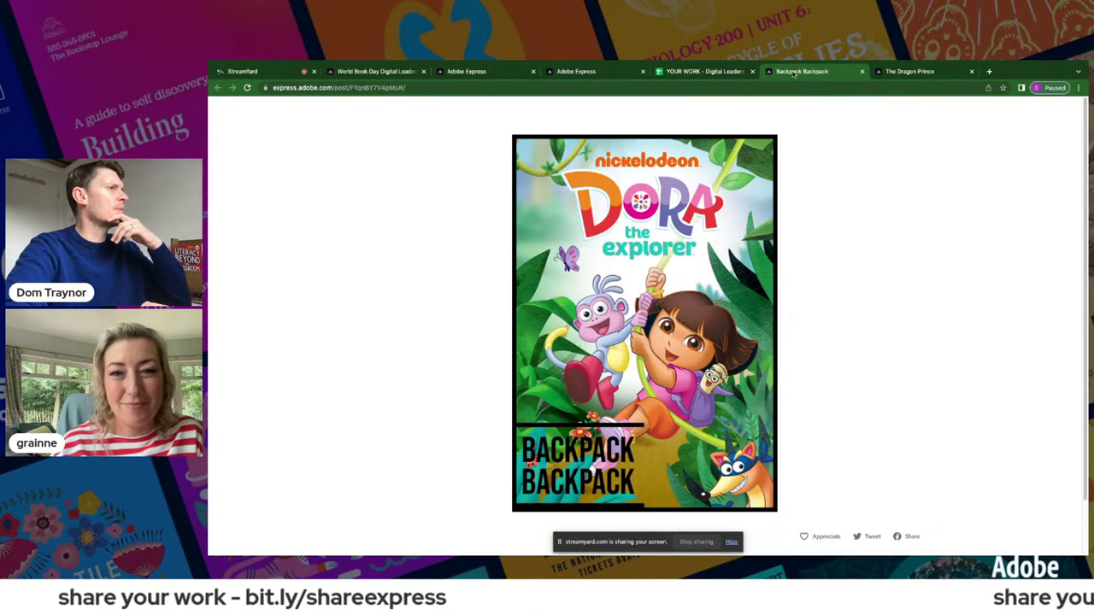
click(703, 71)
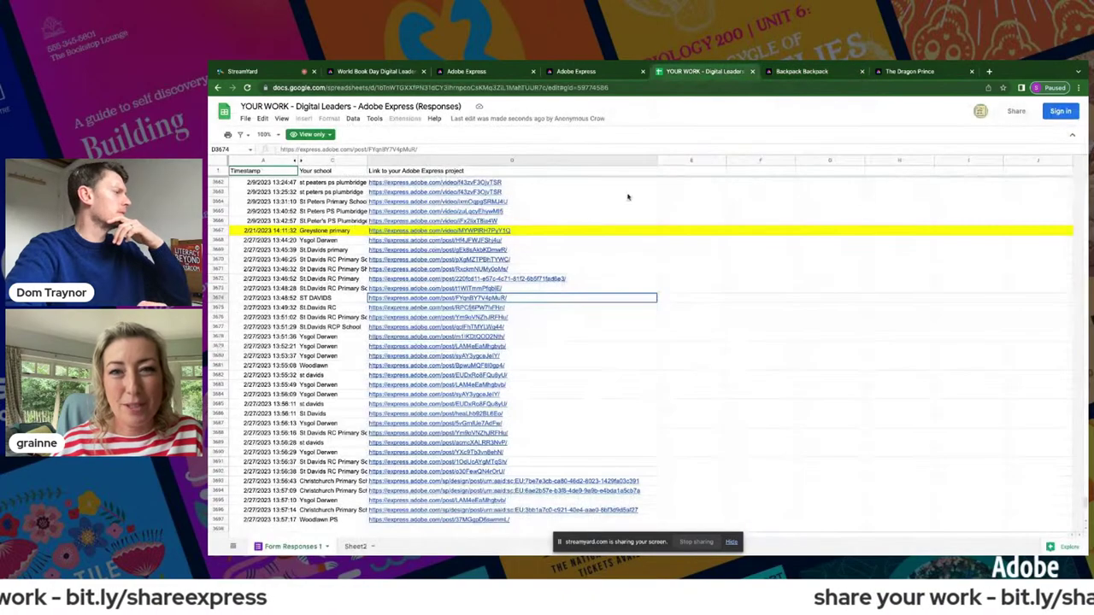
click(403, 352)
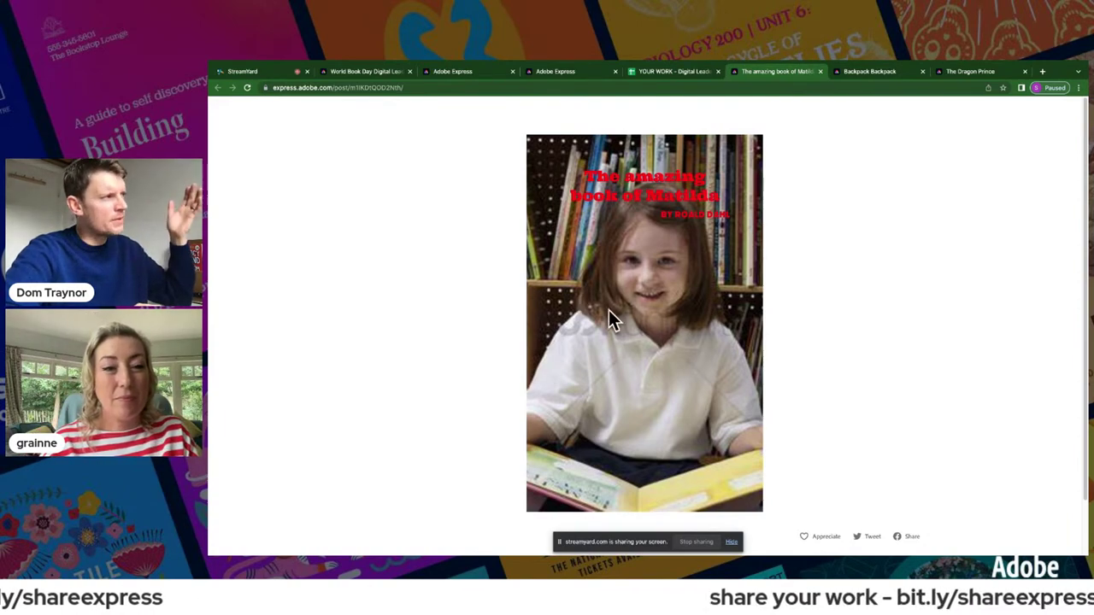
Step: Open the Sneezy Alien Atack and The Search for Lacey covers from D3679 and D3681
click(698, 73)
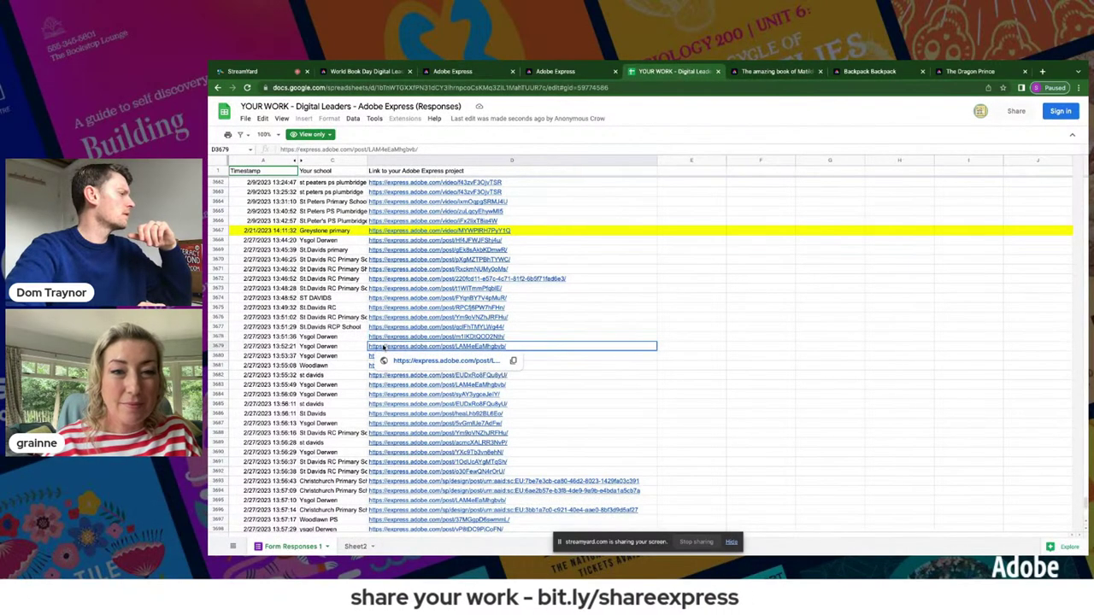
click(410, 360)
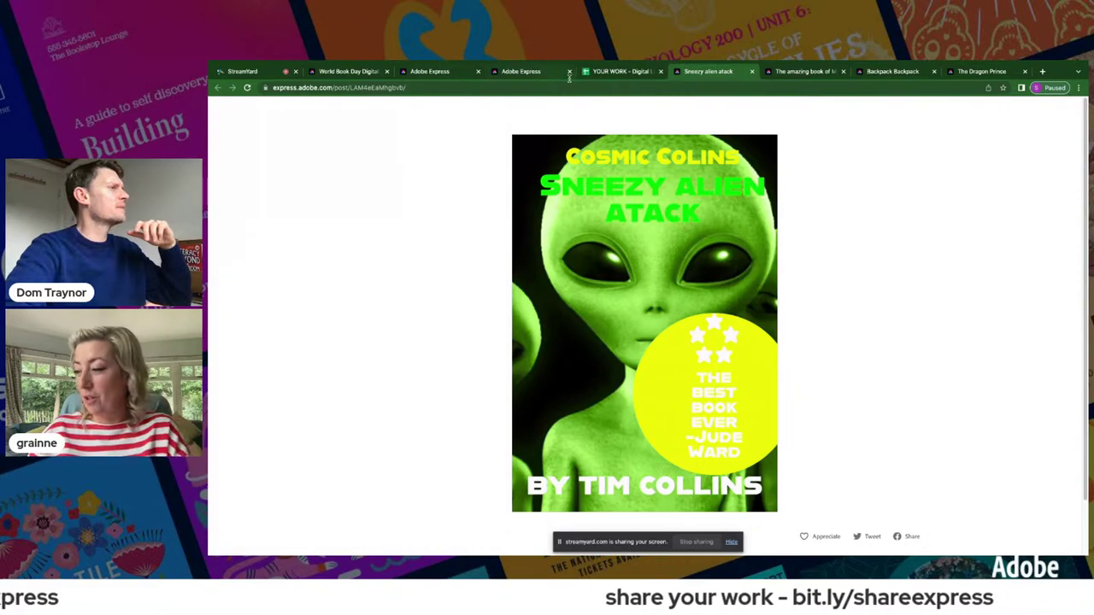
click(604, 76)
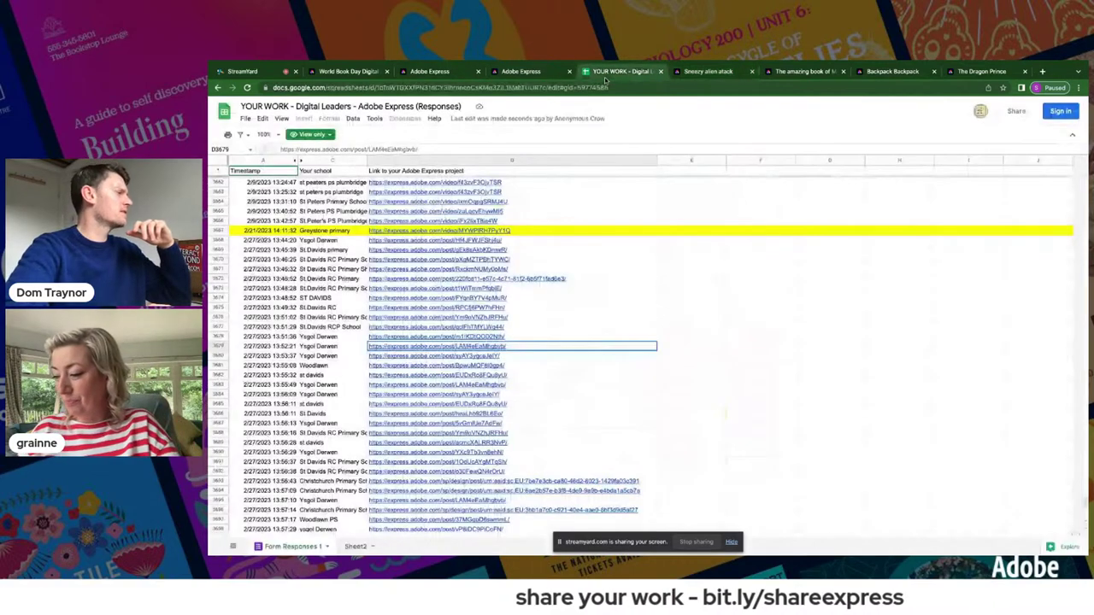
click(376, 366)
click(406, 381)
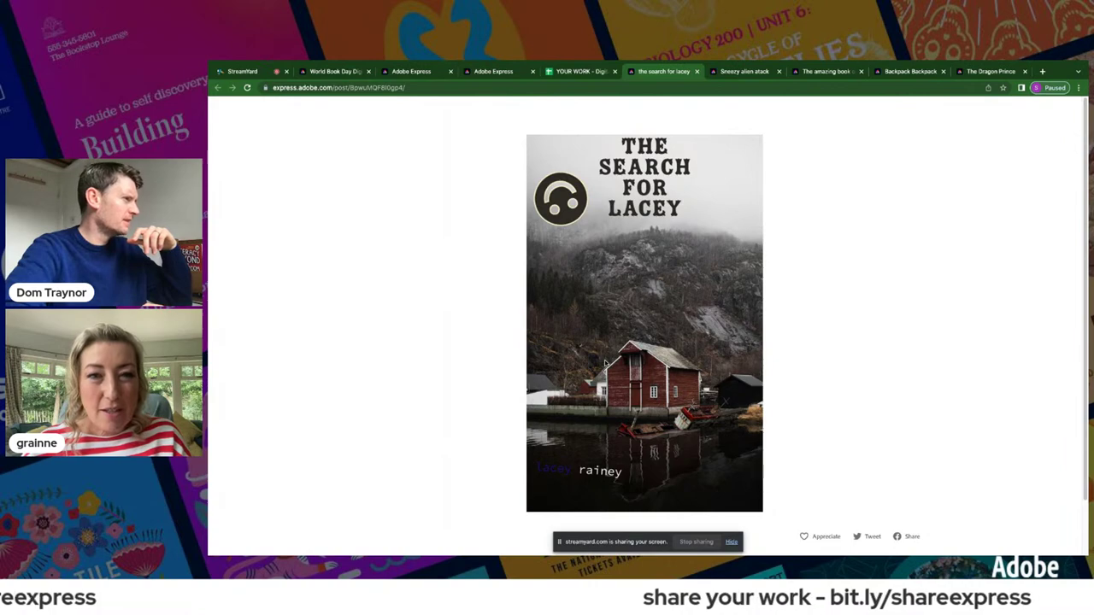
Step: Select the Christchurch Primary link in D3693, then switch to the BFG cover project
click(574, 72)
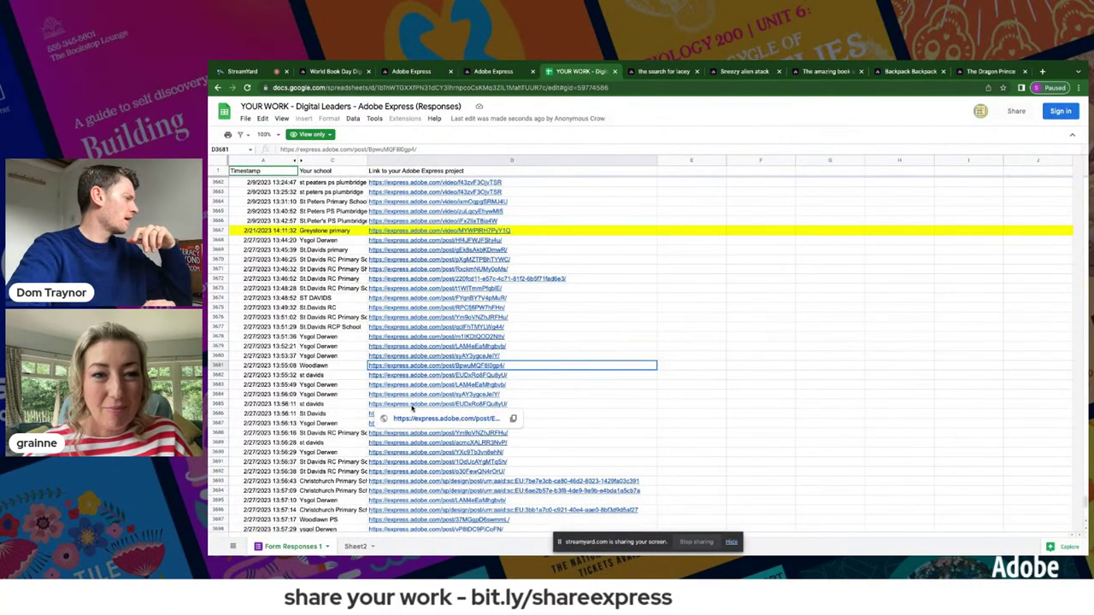
scroll(419, 409, down, 3)
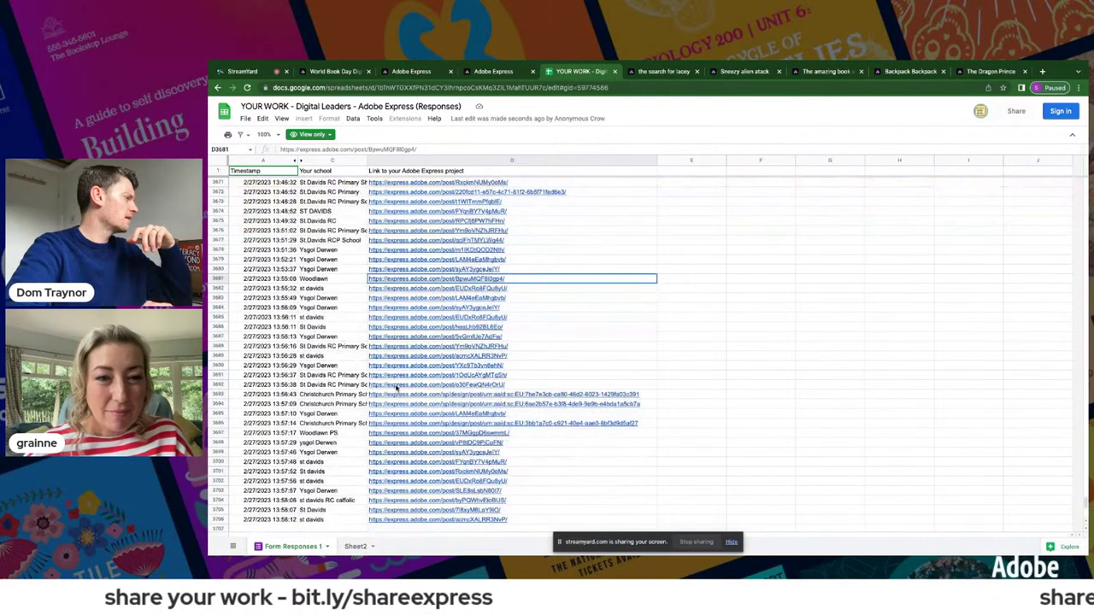
click(394, 395)
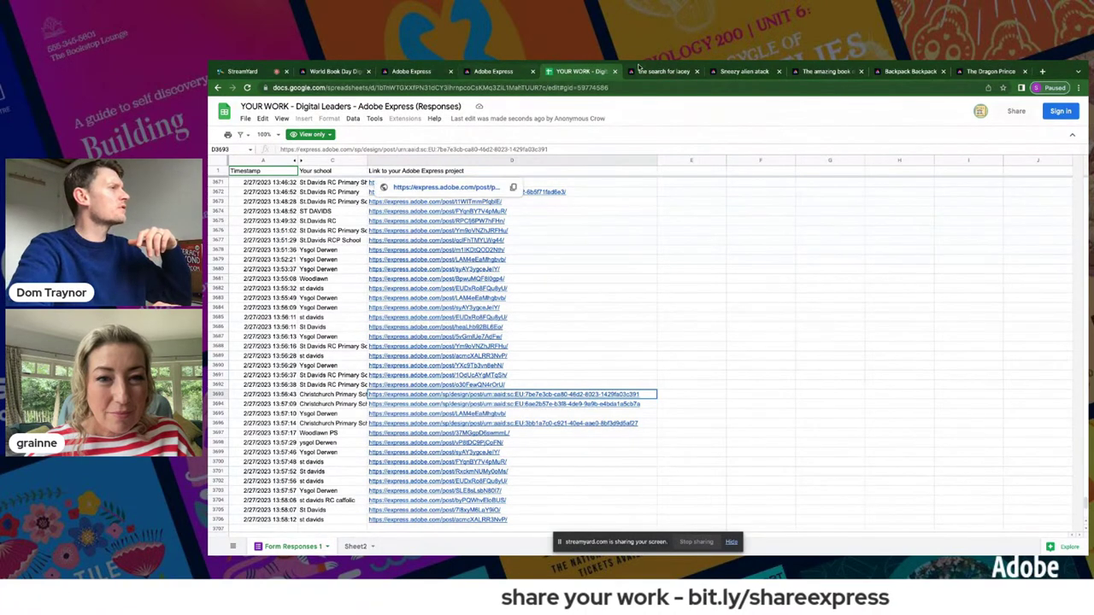
click(475, 72)
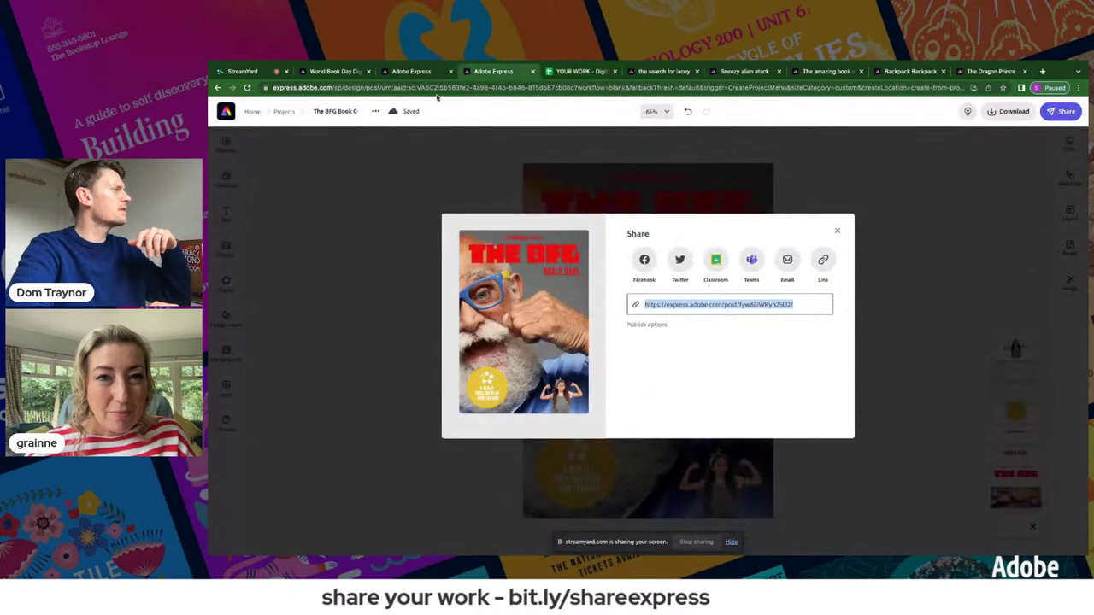
Step: Republish the BFG cover through Share > Publish to show its link, then return to the responses
click(836, 231)
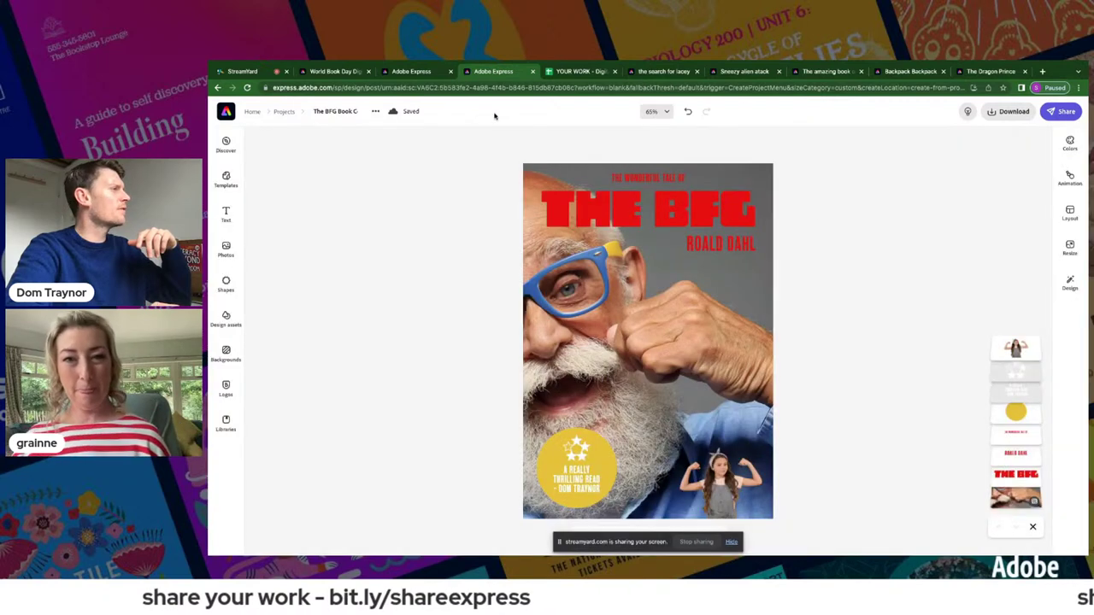
click(1061, 112)
click(993, 137)
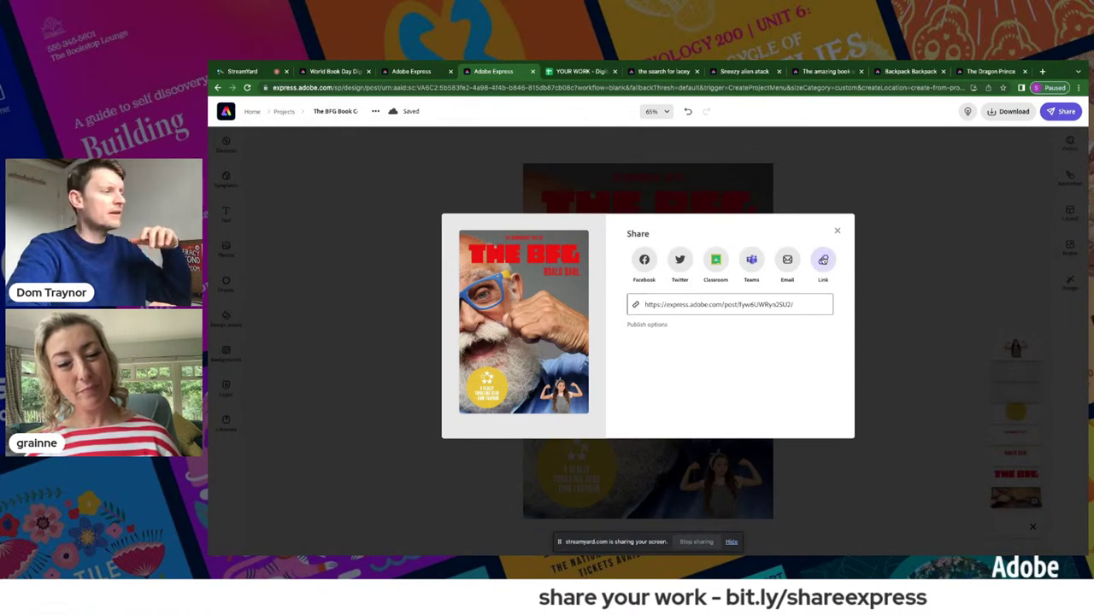
click(571, 72)
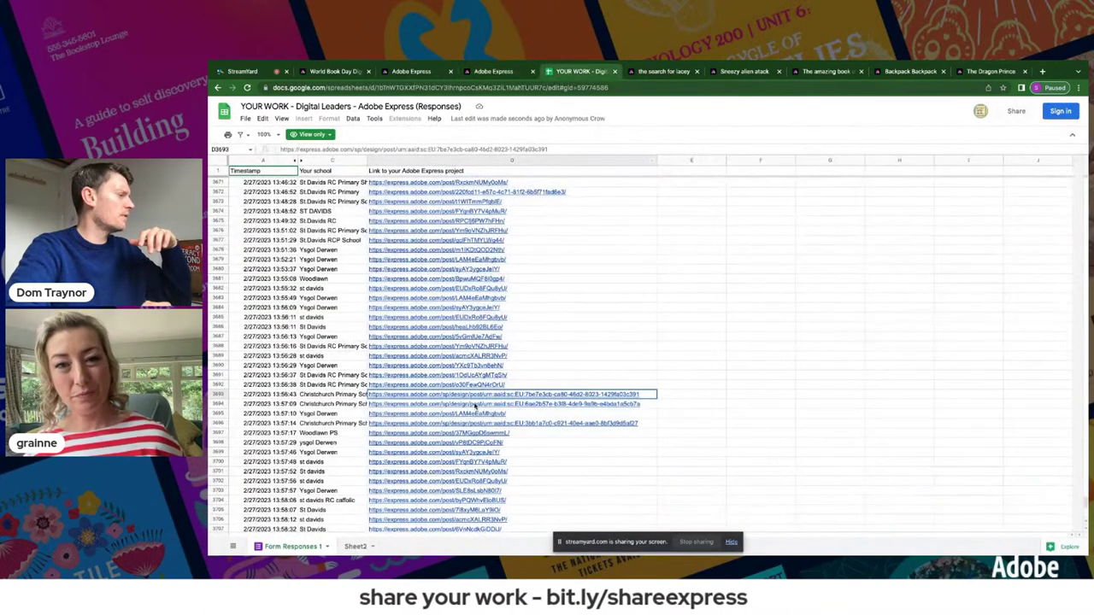
Step: Open the Trouble According to Humphrey, Scarlet and Ivy, and Im a Barbie Girl covers from D3698–D3700
click(590, 436)
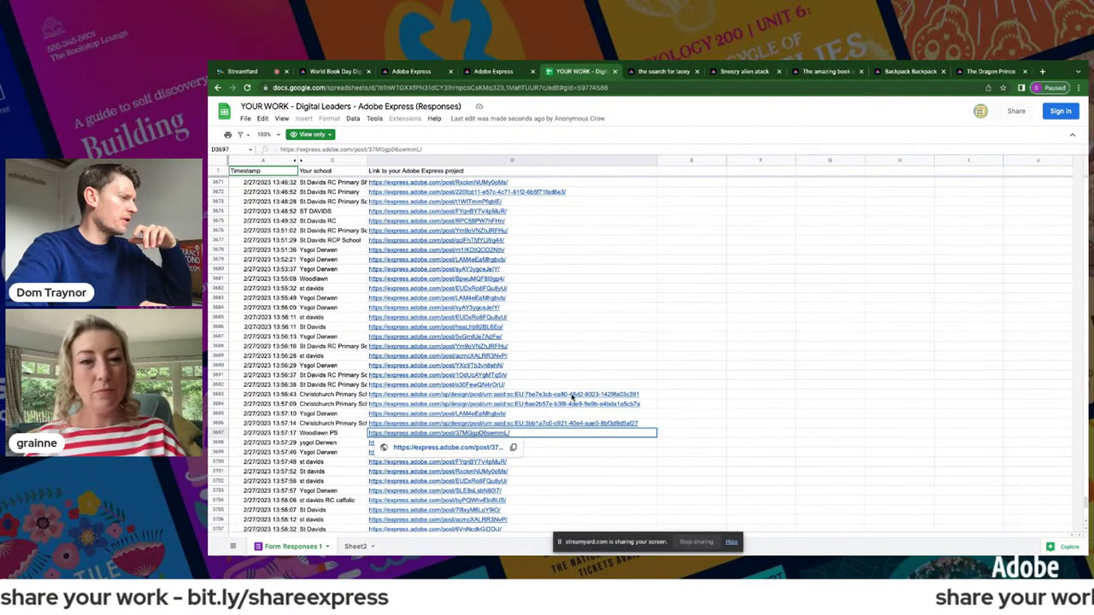
scroll(419, 444, down, 2)
click(417, 385)
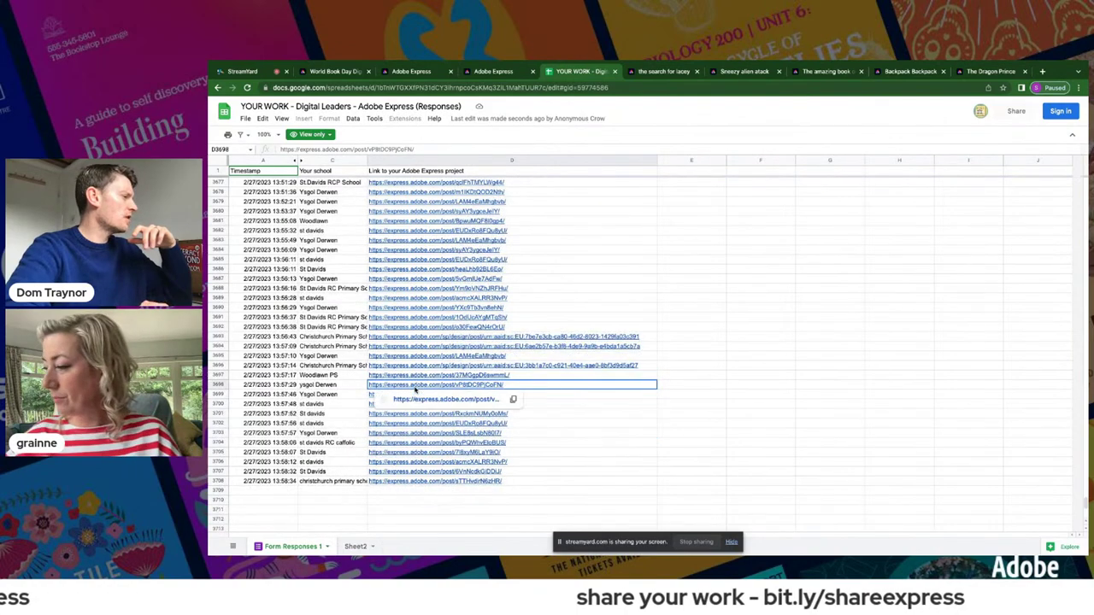
click(436, 400)
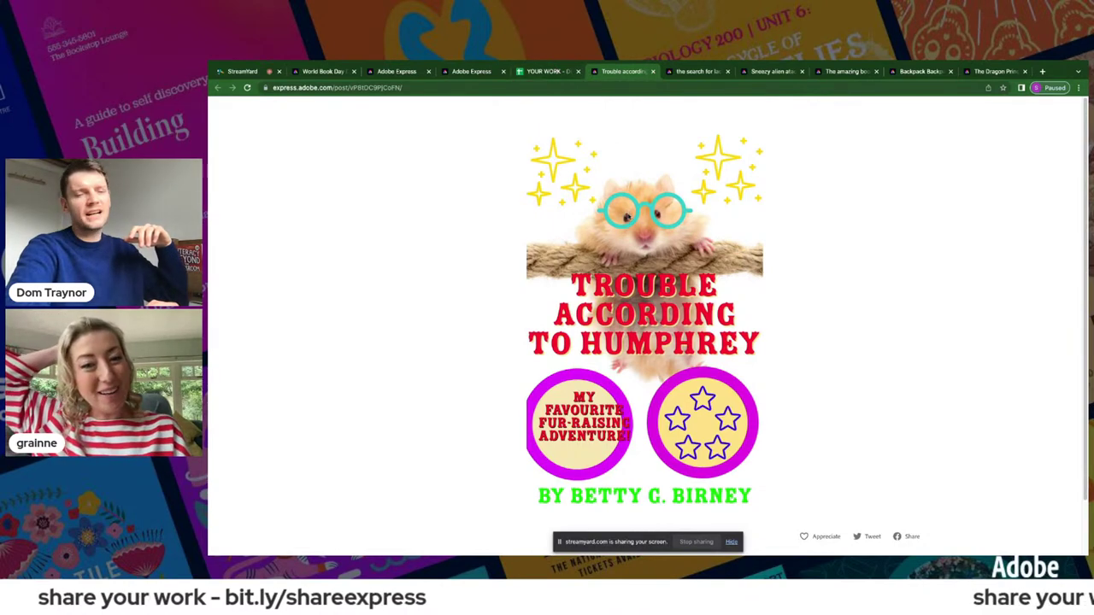
key(ctrl+shift+Tab)
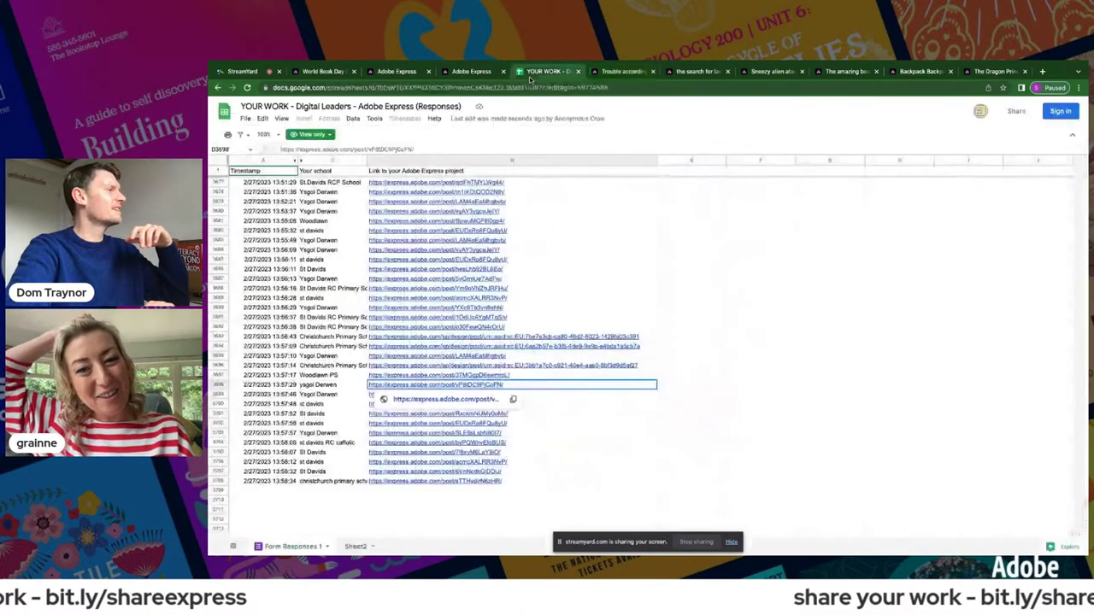
click(432, 395)
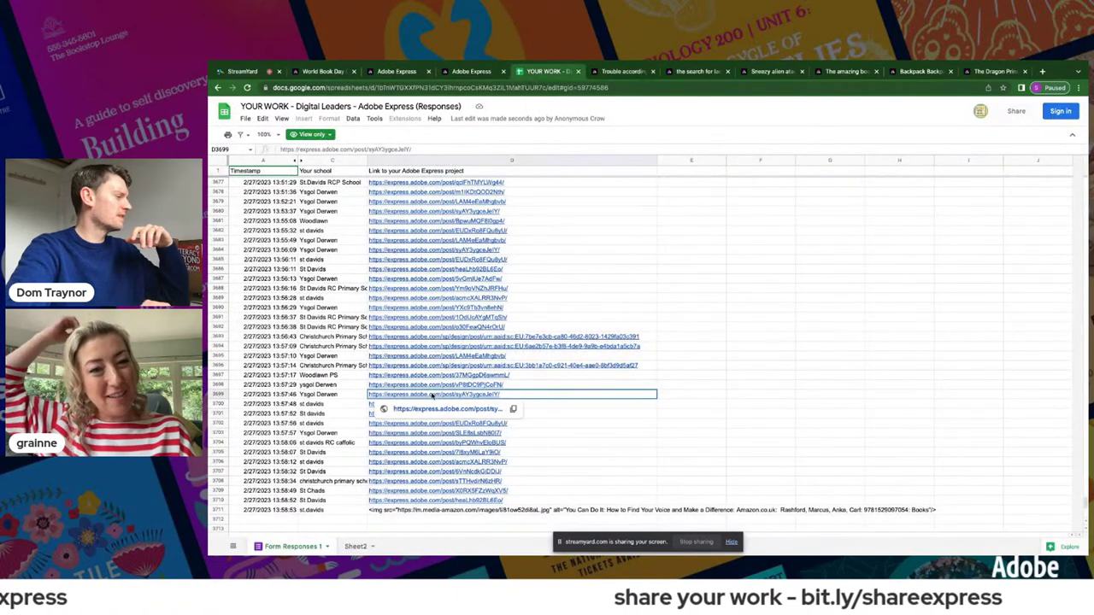
click(445, 409)
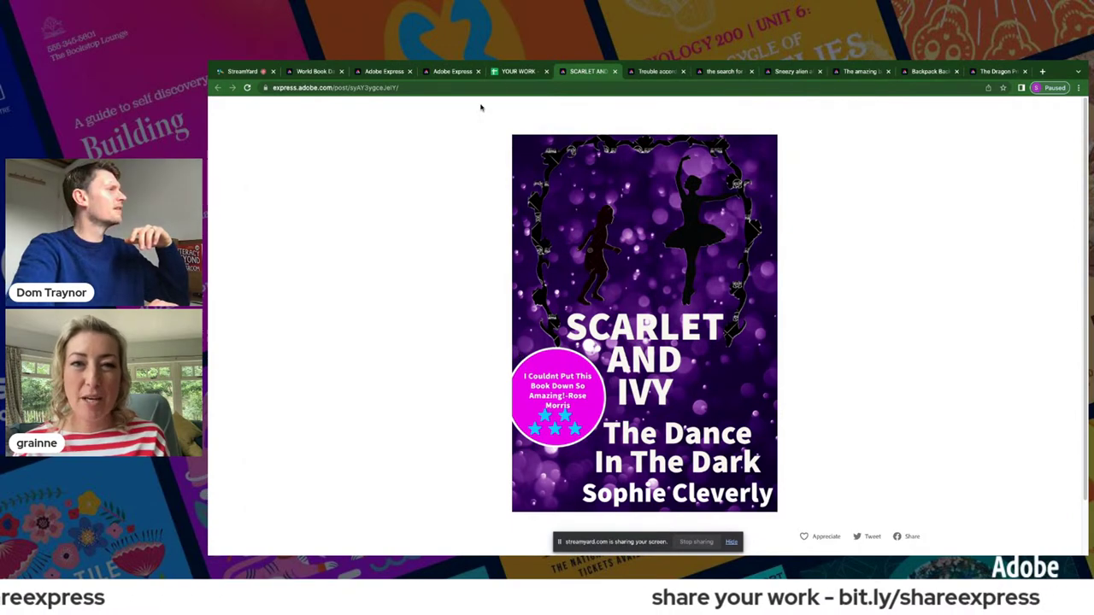
click(514, 73)
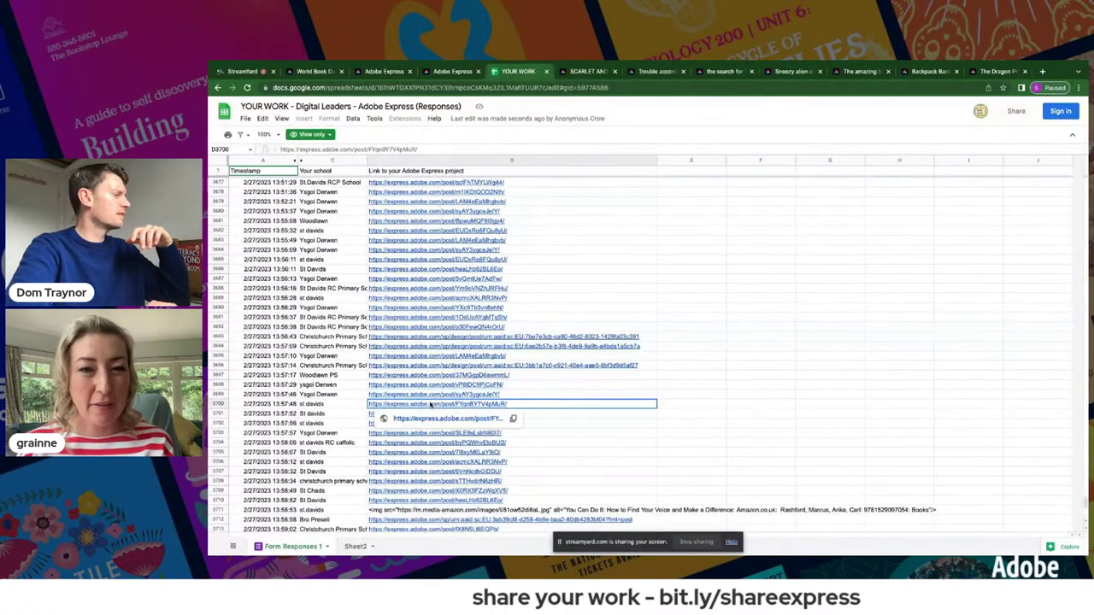
click(445, 422)
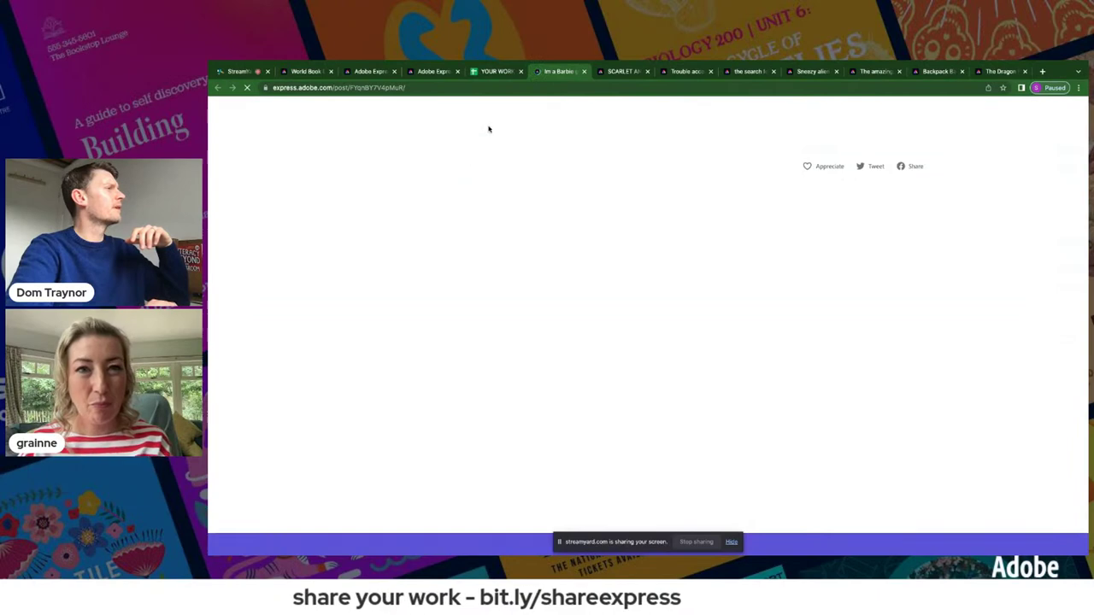
click(494, 70)
Step: Open the Harry Potter cover from D3701 and the next student's cover post
click(423, 414)
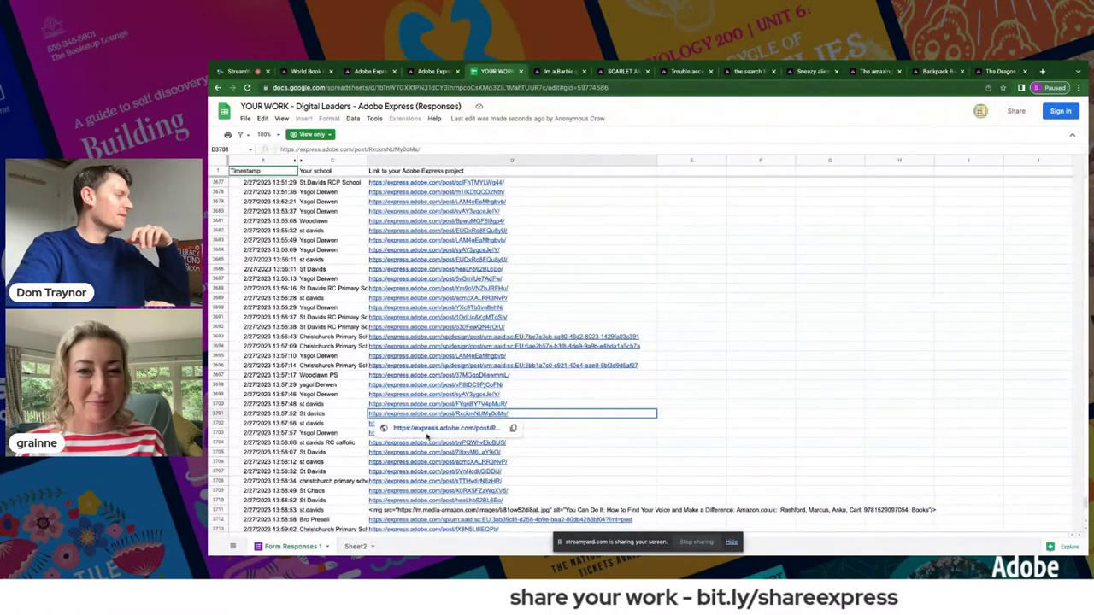
click(432, 429)
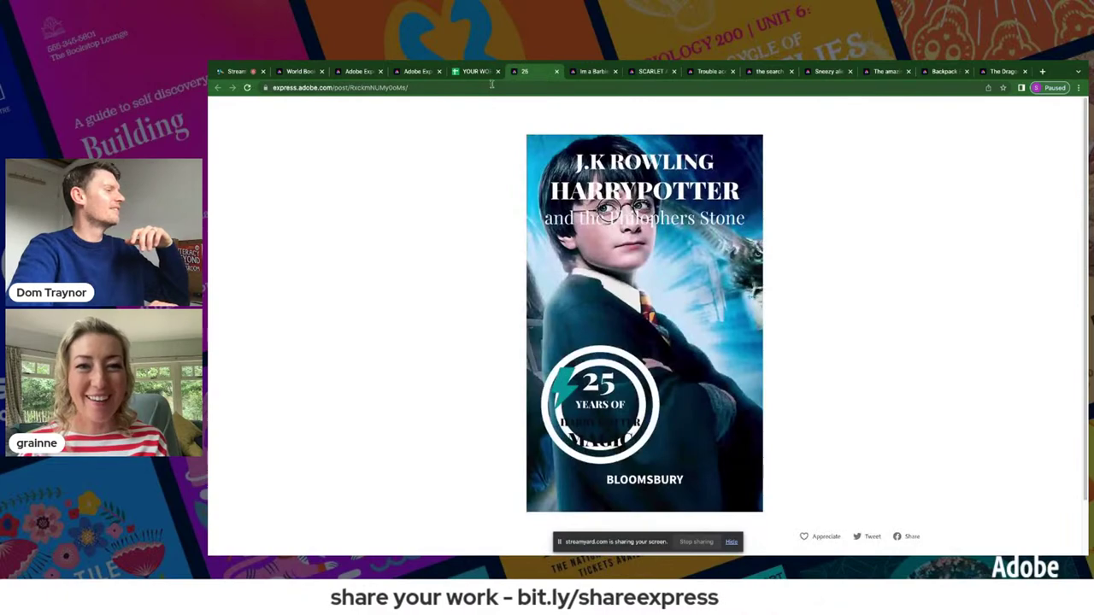
click(479, 72)
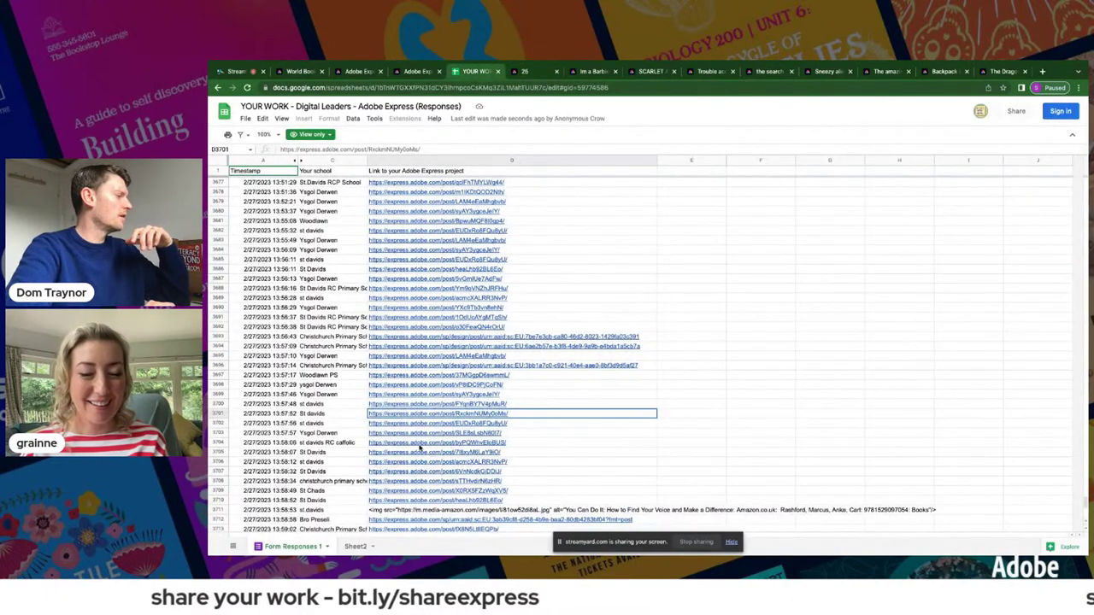
click(421, 443)
click(427, 458)
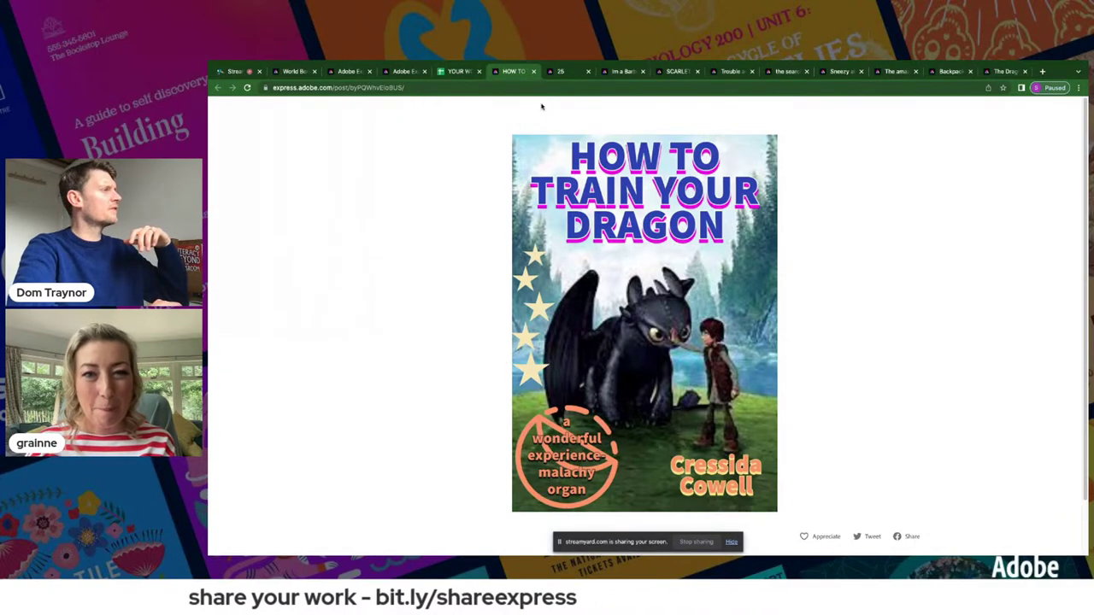
click(459, 72)
Step: Preview the last submitted link, then switch to the BFG project and close its share window
scroll(457, 504, down, 3)
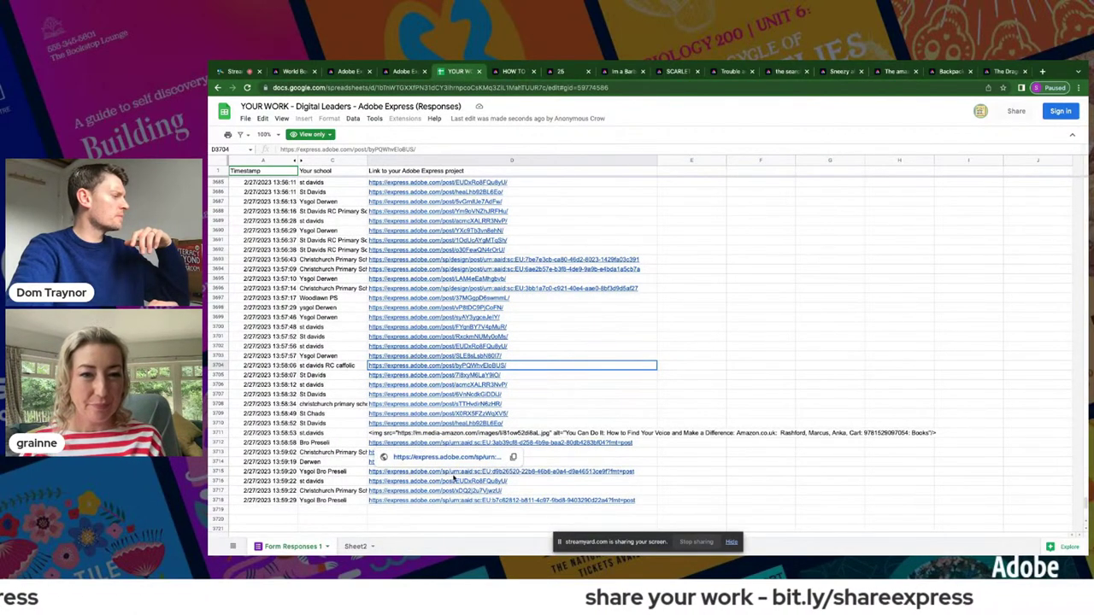
click(564, 500)
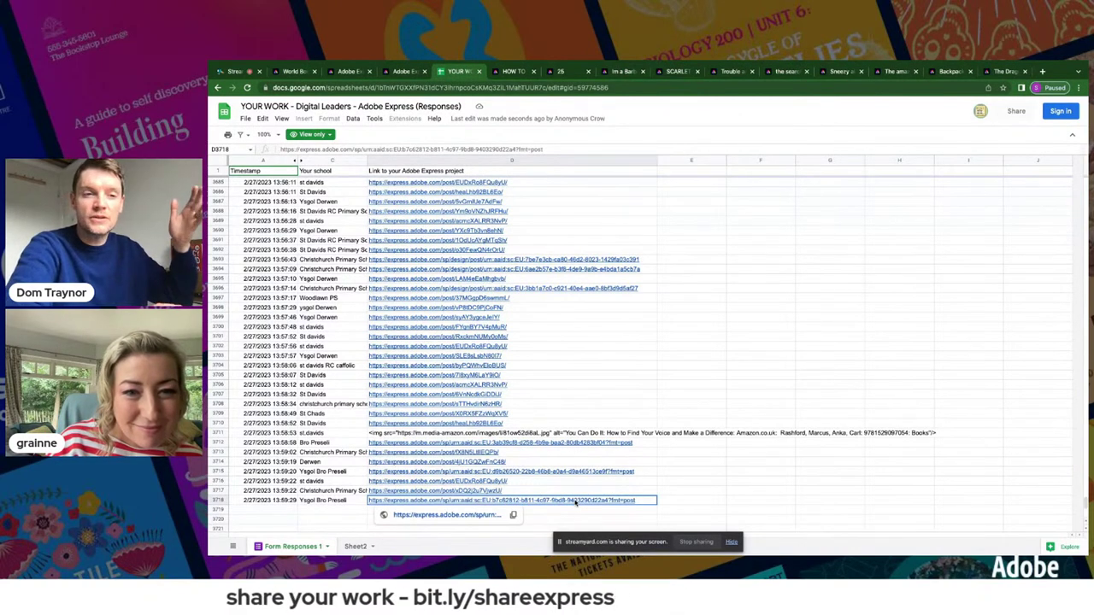
click(412, 72)
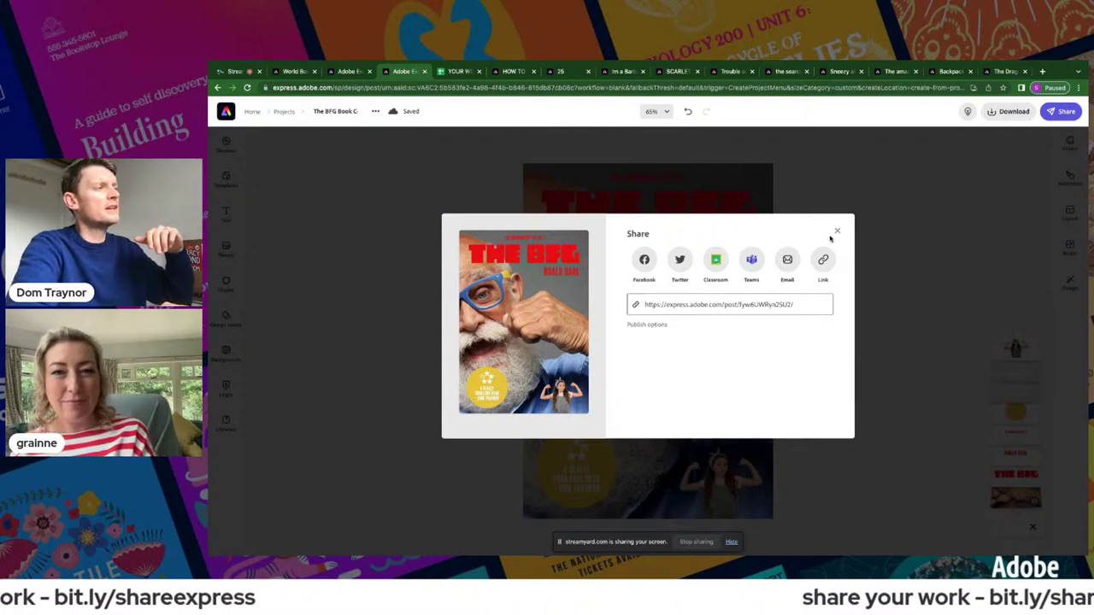
click(836, 231)
Step: Reopen the BFG cover's public link, select its web address, and go back to the responses sheet
click(1059, 111)
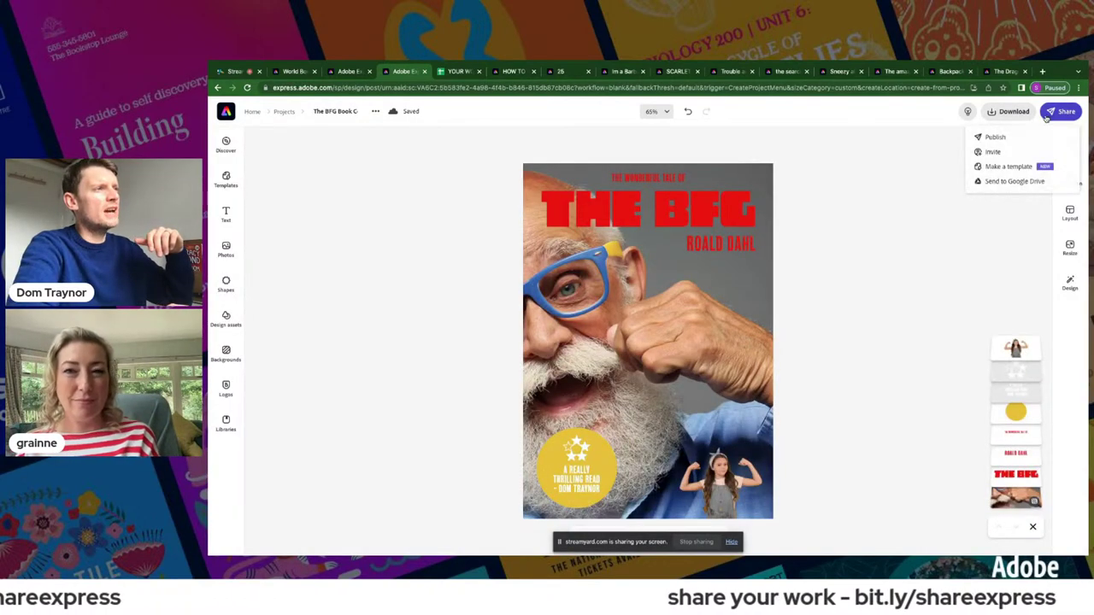
click(993, 138)
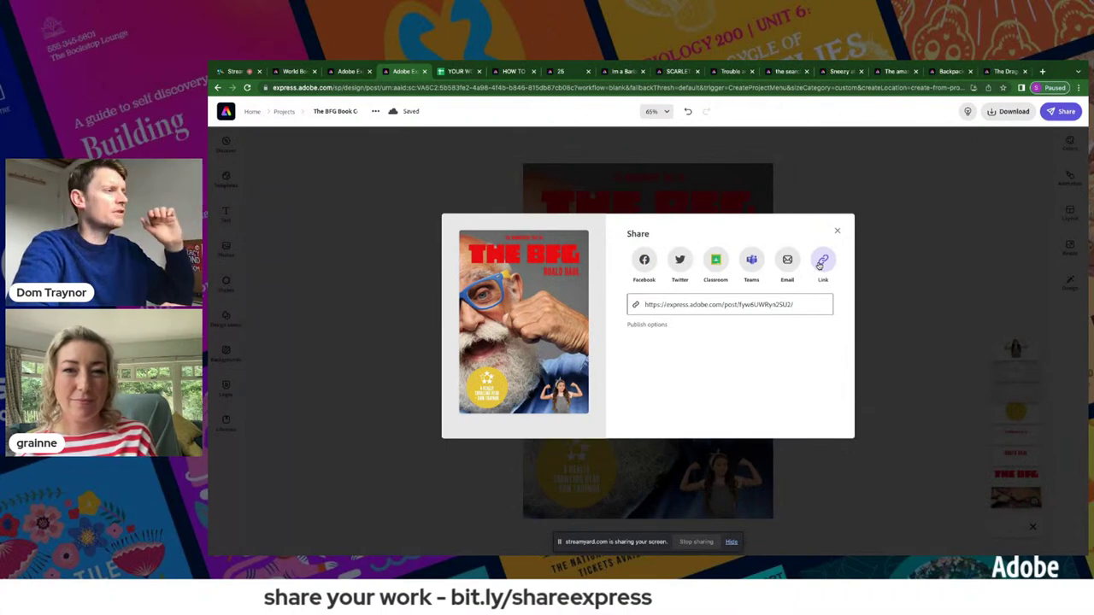
click(422, 89)
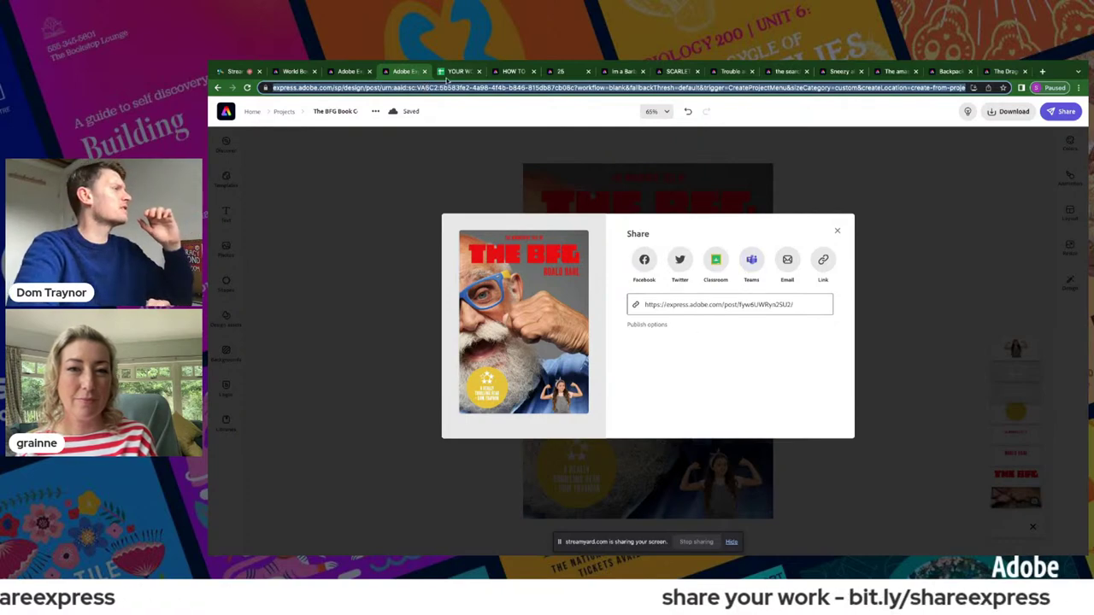
key(ctrl+Tab)
scroll(563, 399, down, 3)
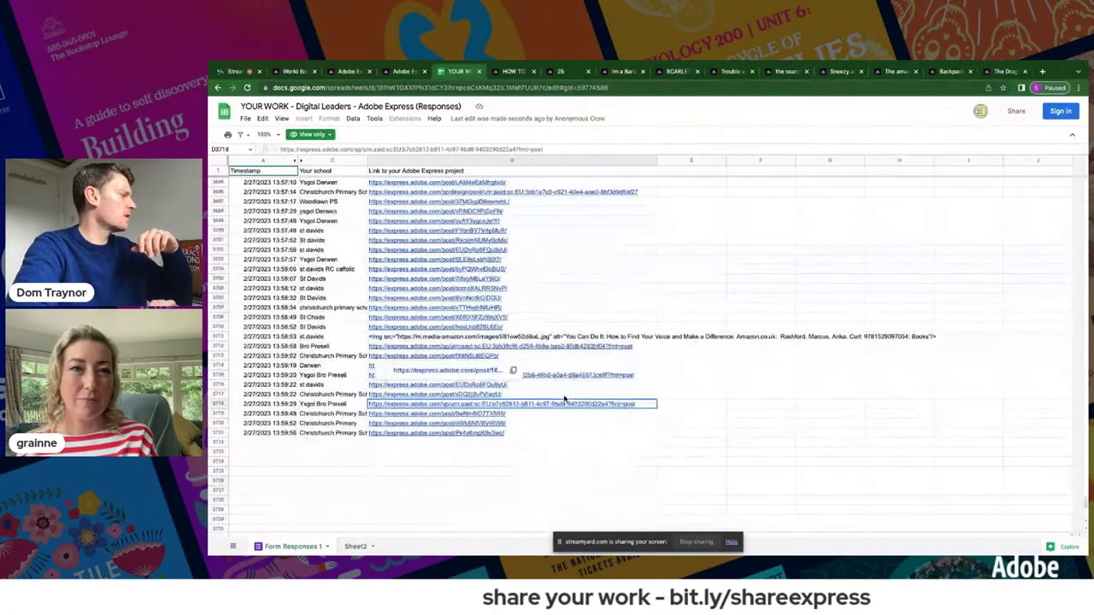
Step: Try a broken project link, then open the Room on the Broom cover from row 3721
mouse_move(464, 398)
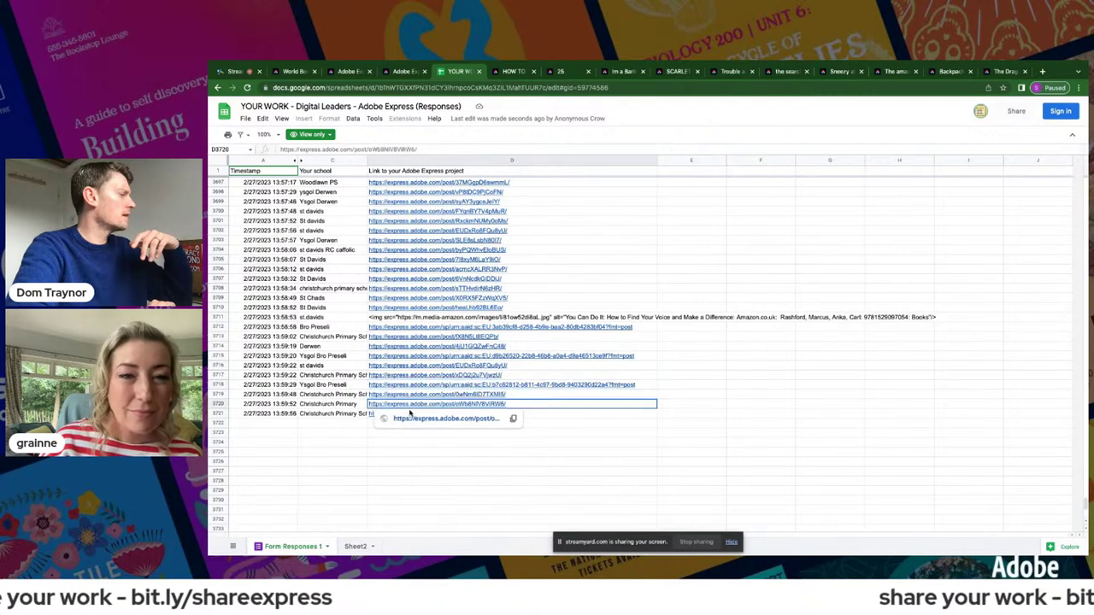
click(425, 409)
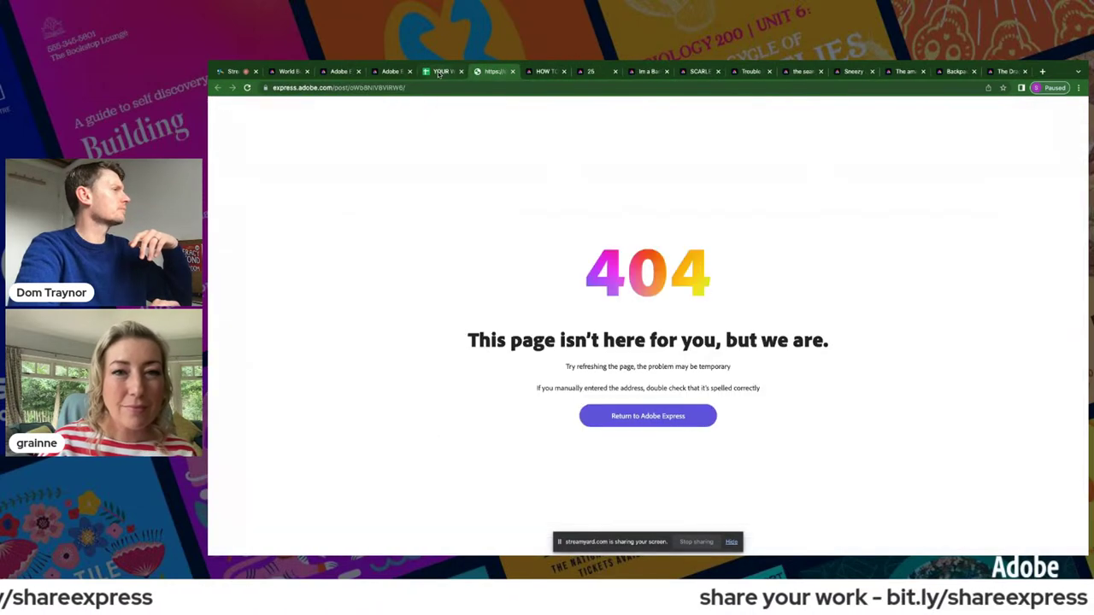
click(440, 71)
click(414, 415)
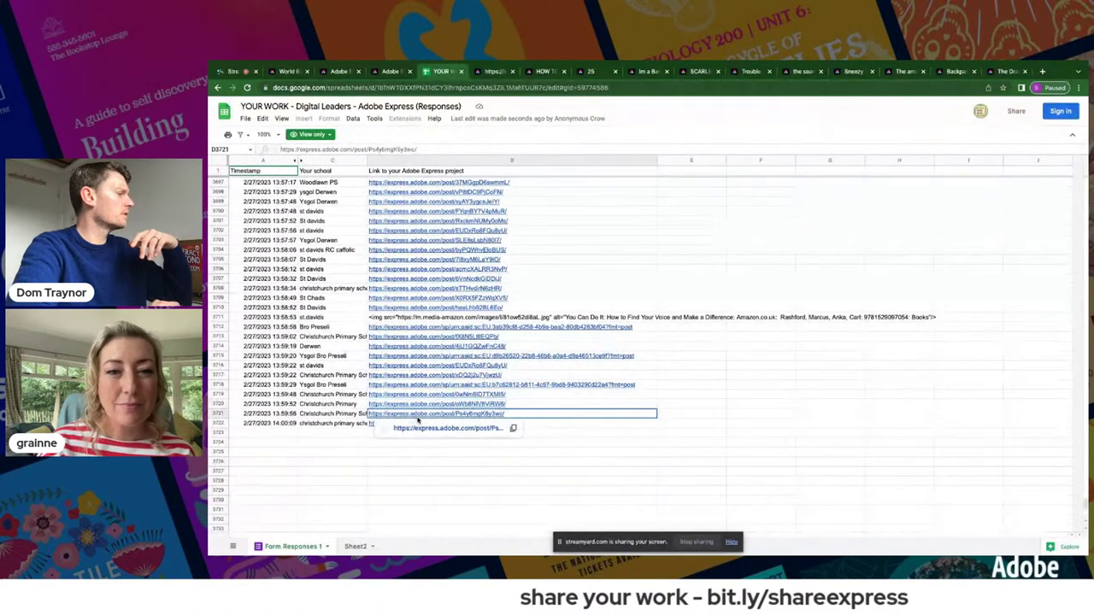
click(425, 424)
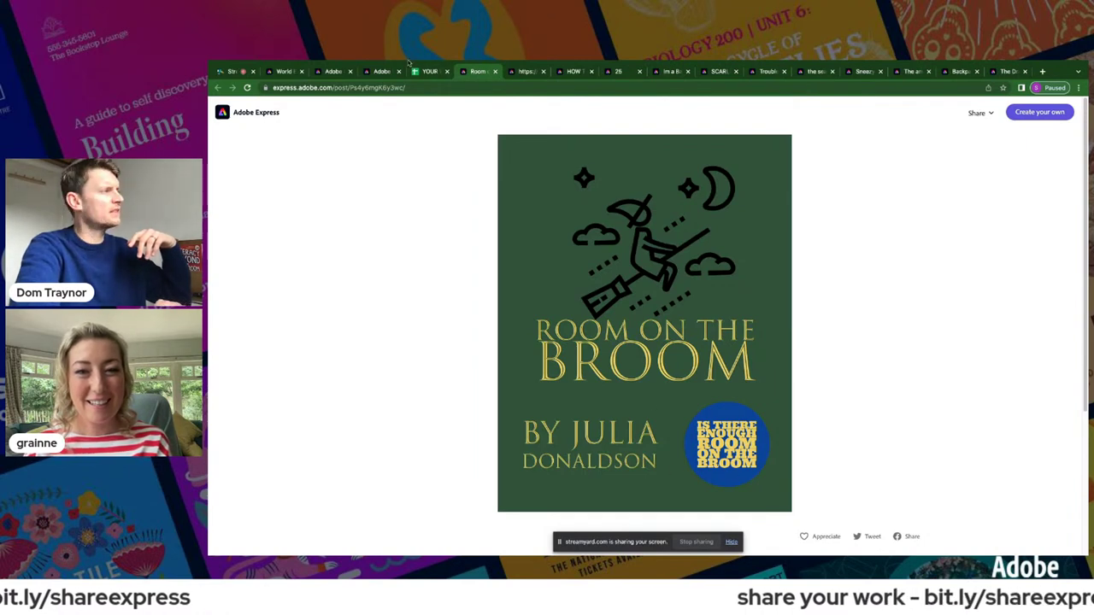
click(427, 72)
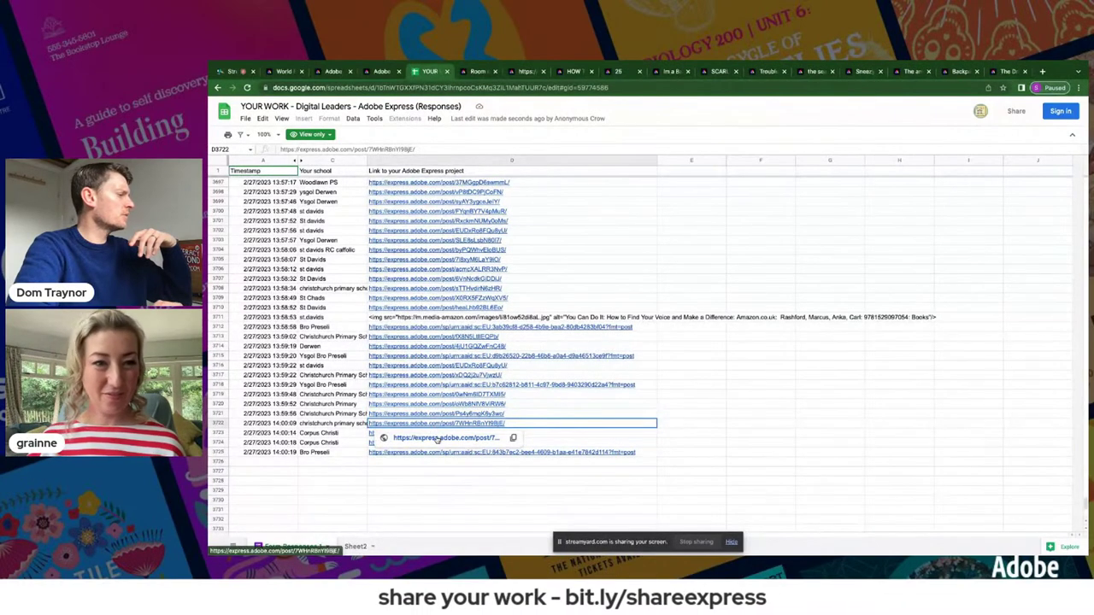
Step: Open the Strange Case of the Talking Houses cover from row 3722, then select the last response's link
click(436, 438)
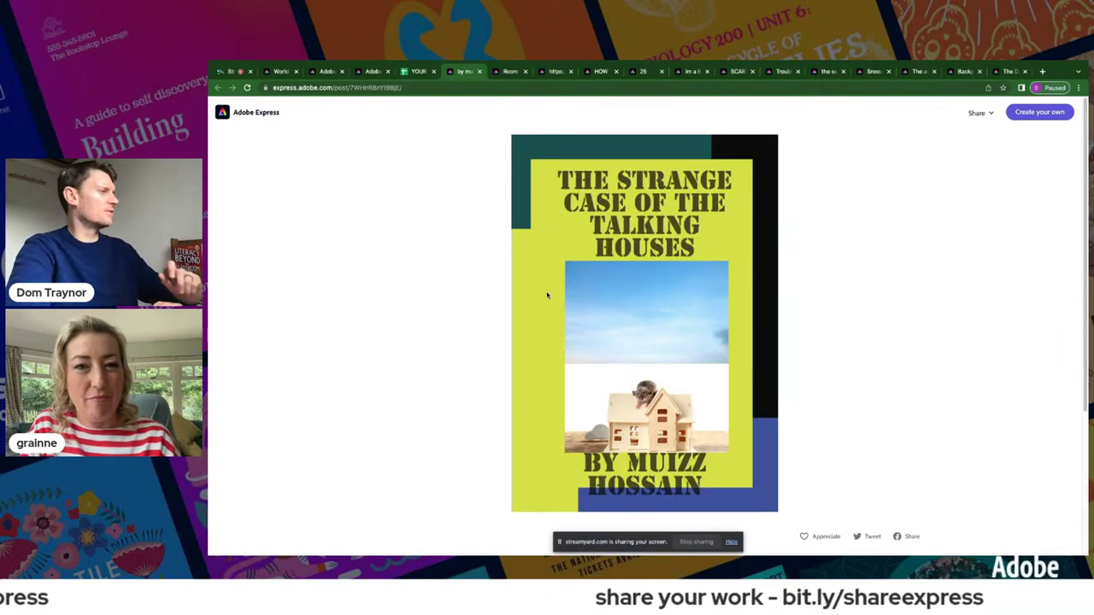
click(416, 71)
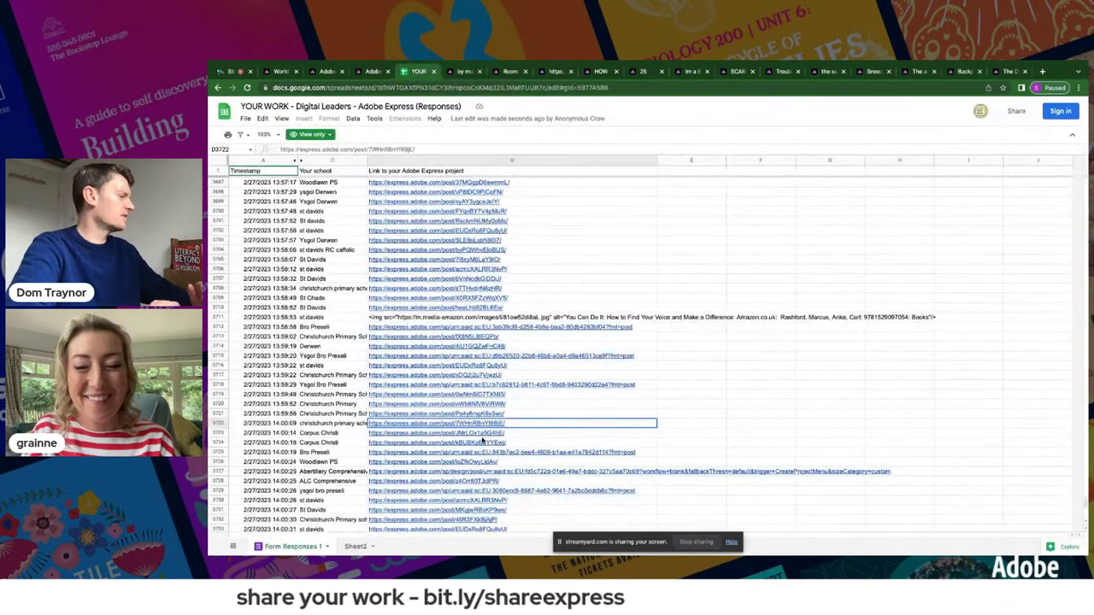
scroll(483, 441, down, 2)
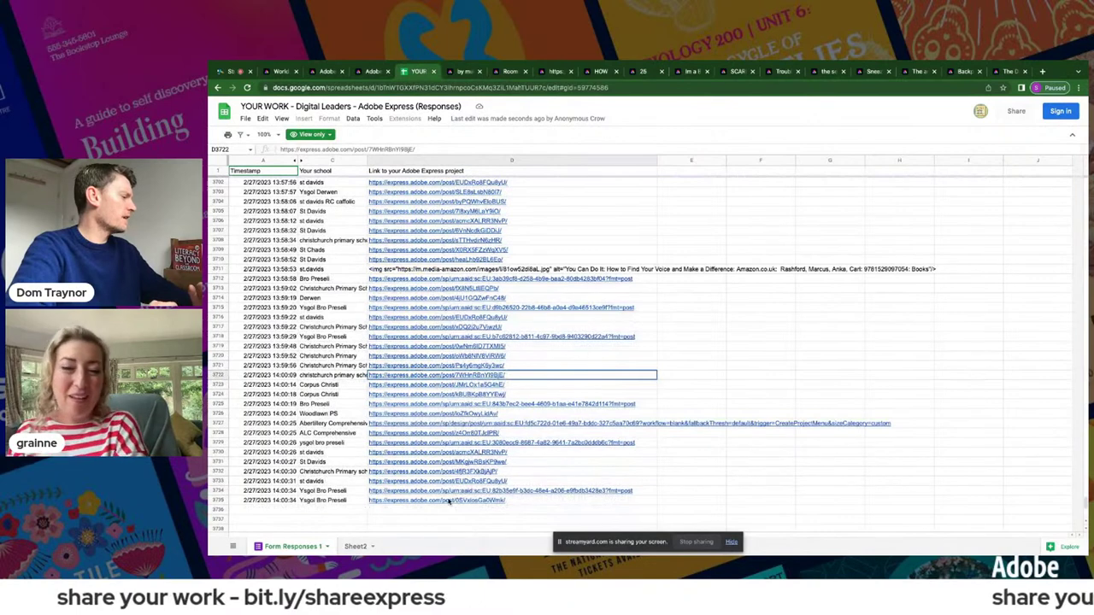
click(448, 501)
Step: View the Star Wars: The Empire Strikes Back cover, then switch to the World Book Day challenge page
click(427, 516)
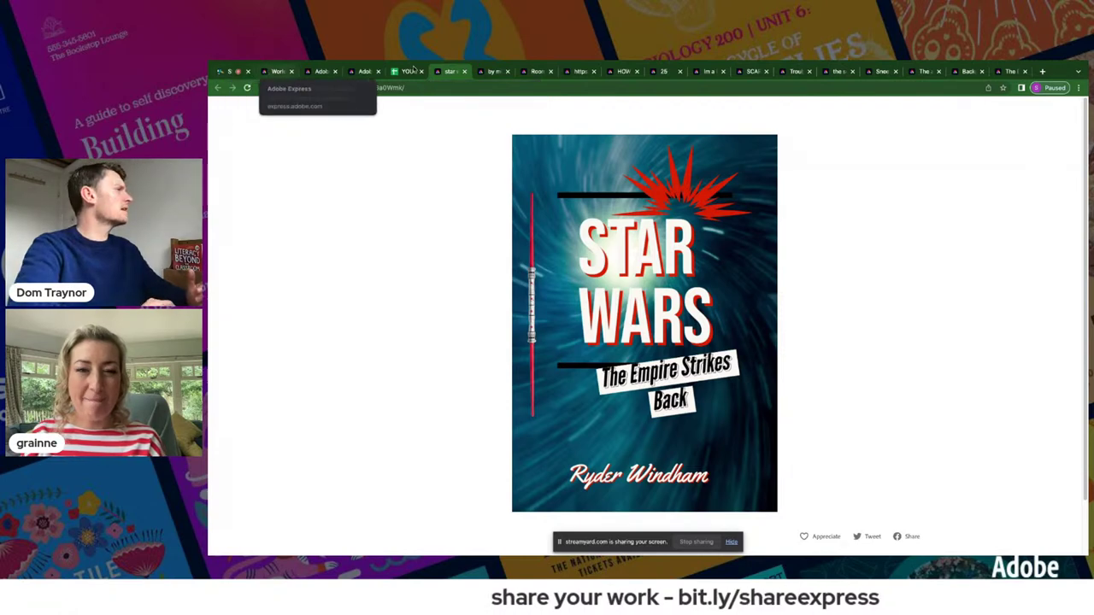
click(277, 74)
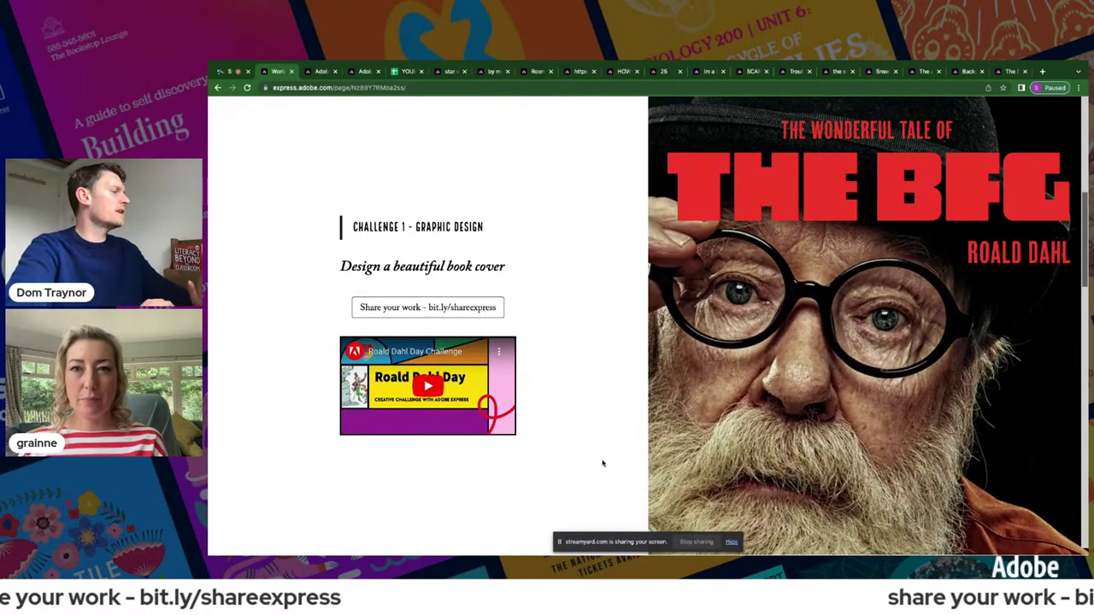
Step: Scroll to Challenge 2 and open the 'Example text' Book Review Google Doc
scroll(602, 463, down, 5)
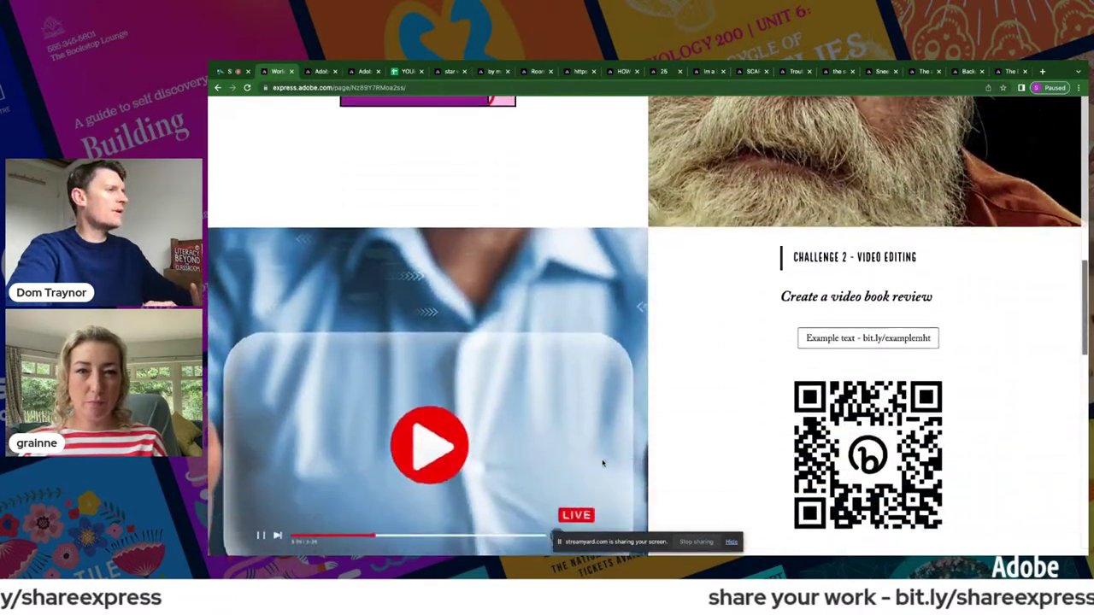
scroll(602, 463, down, 2)
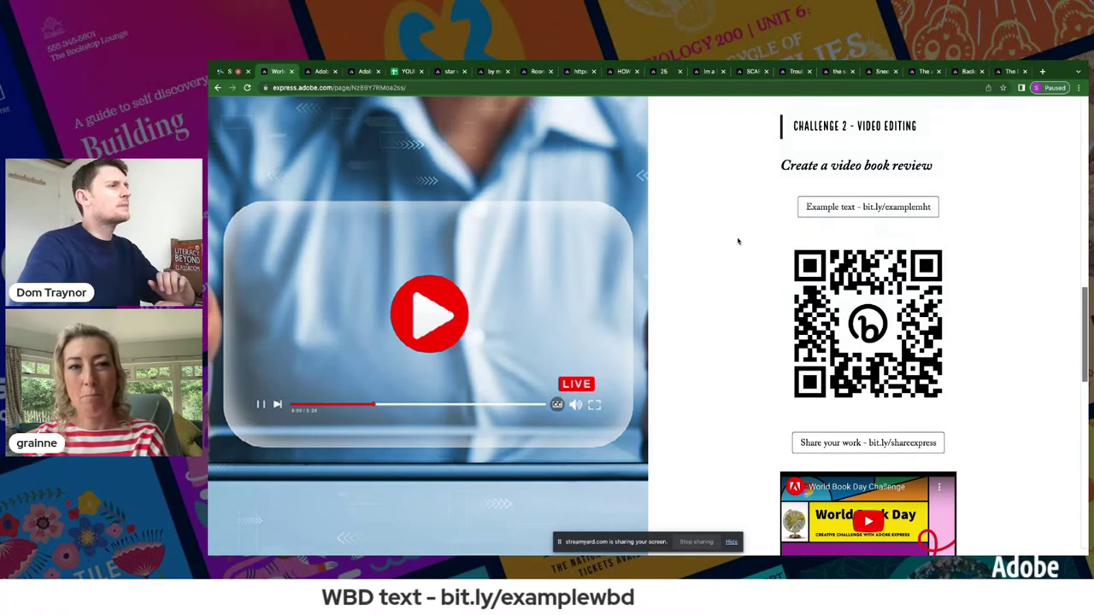
click(819, 213)
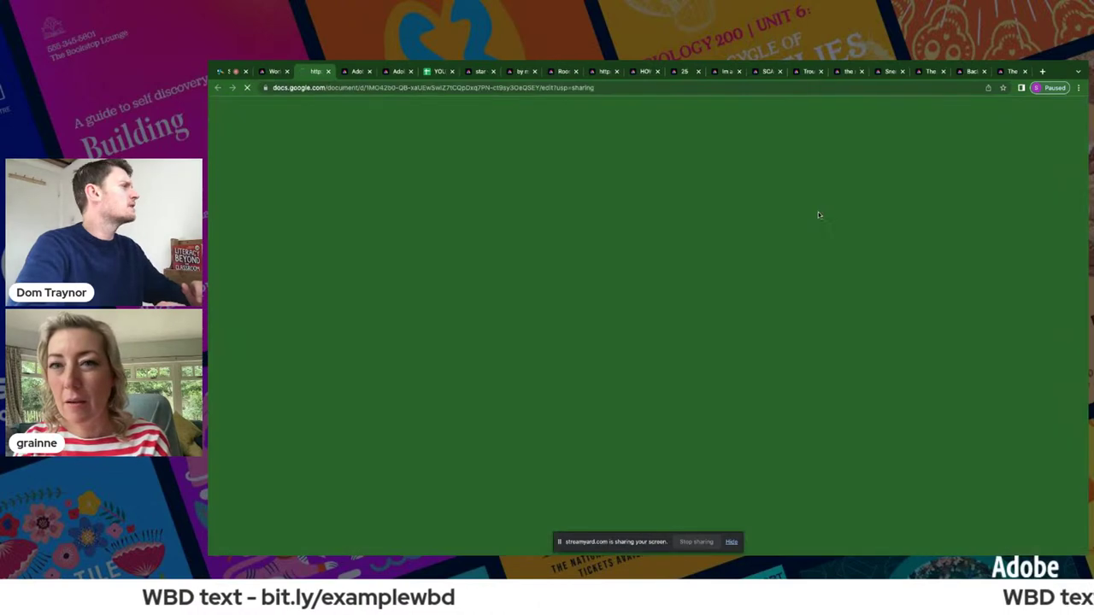
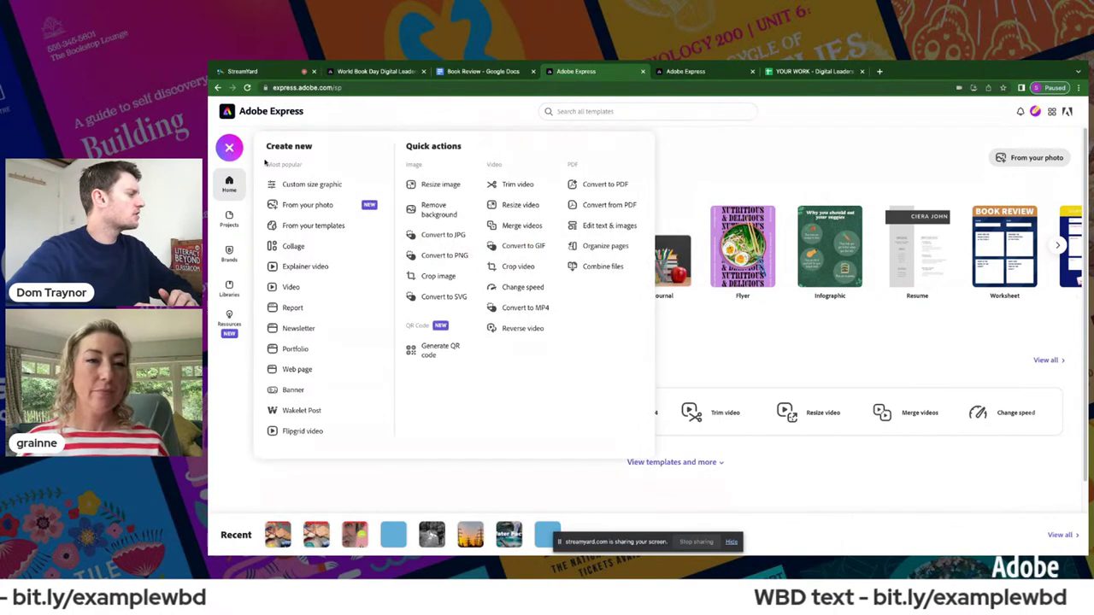
Step: Create a new video project titled 'Watership Down'
click(280, 286)
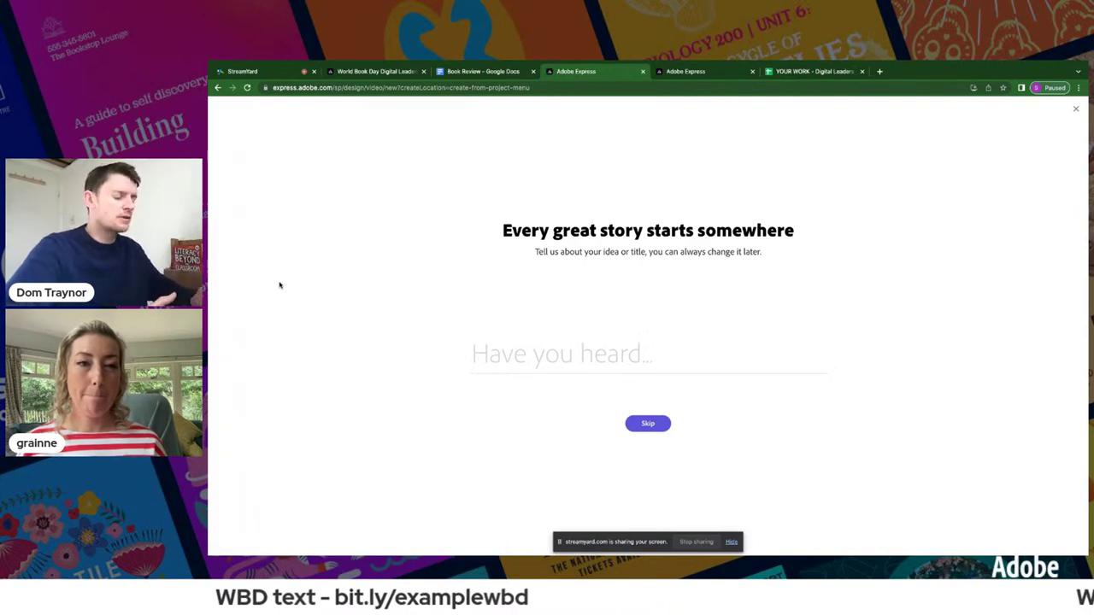
text(Wate)
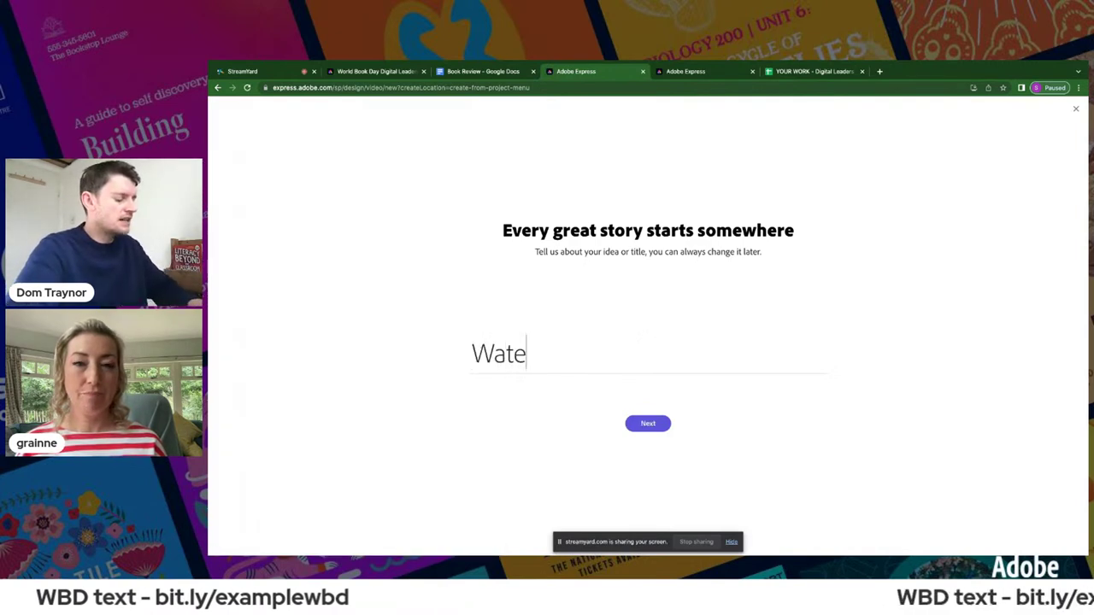
text(rship Down)
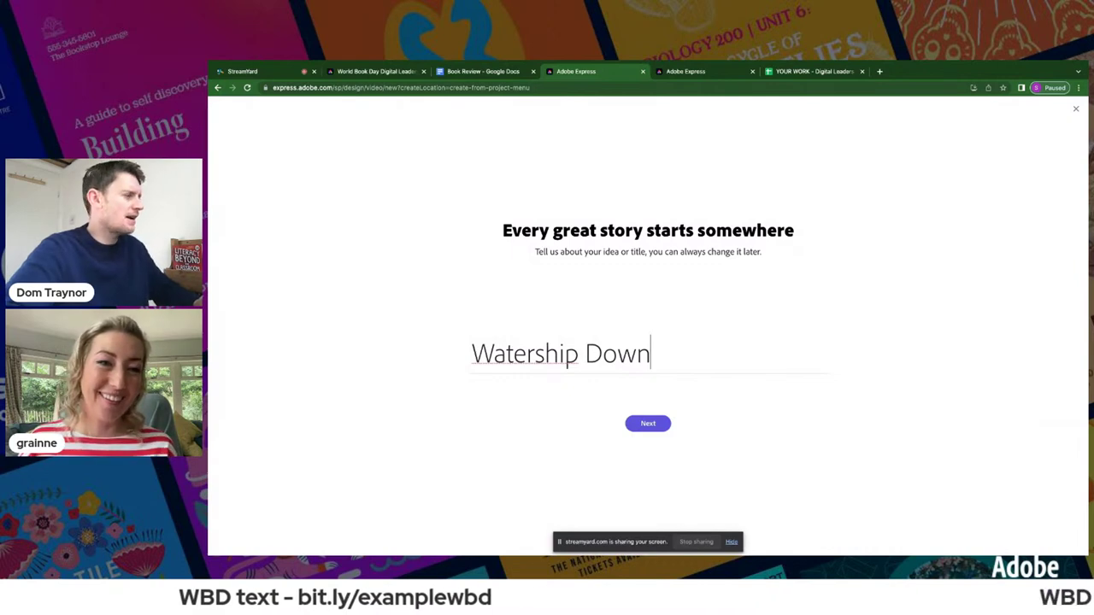
key(Return)
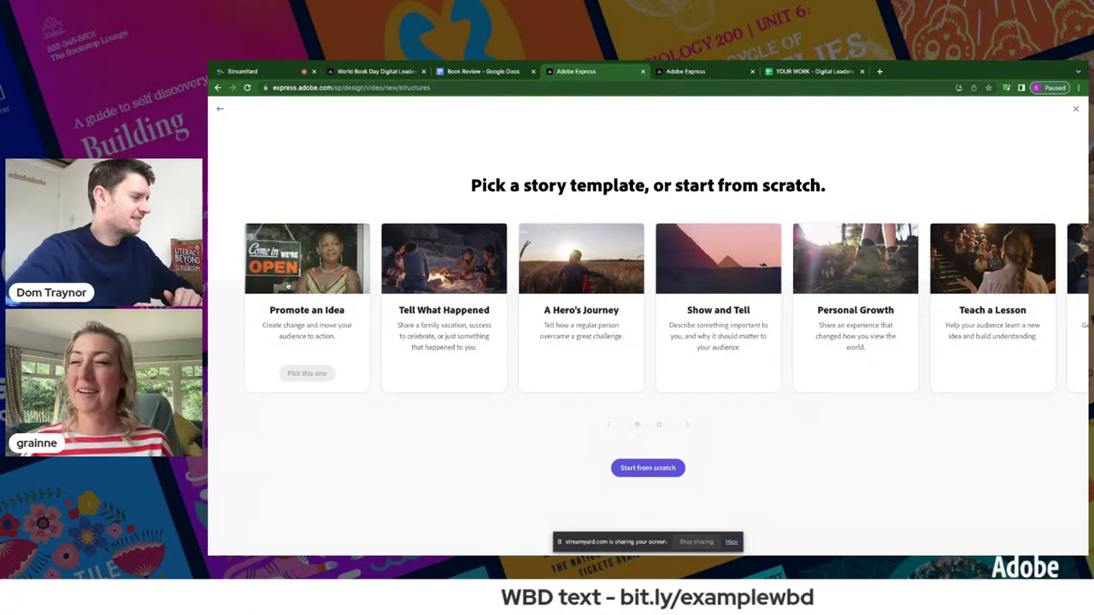
Step: Browse the story template carousel, then start the Watership Down video from scratch
mouse_move(456, 345)
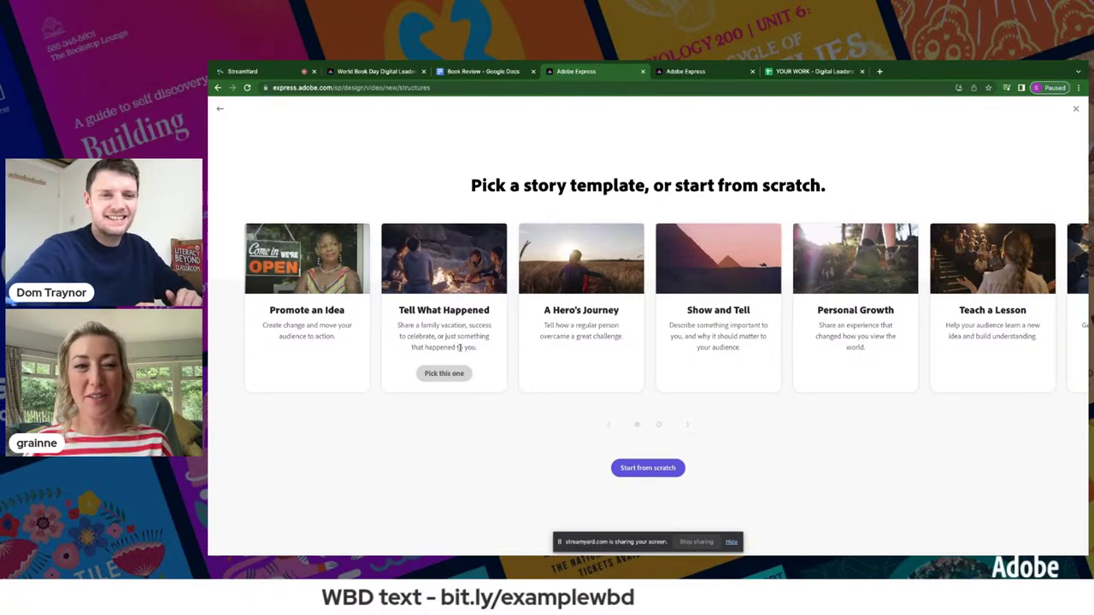
click(731, 542)
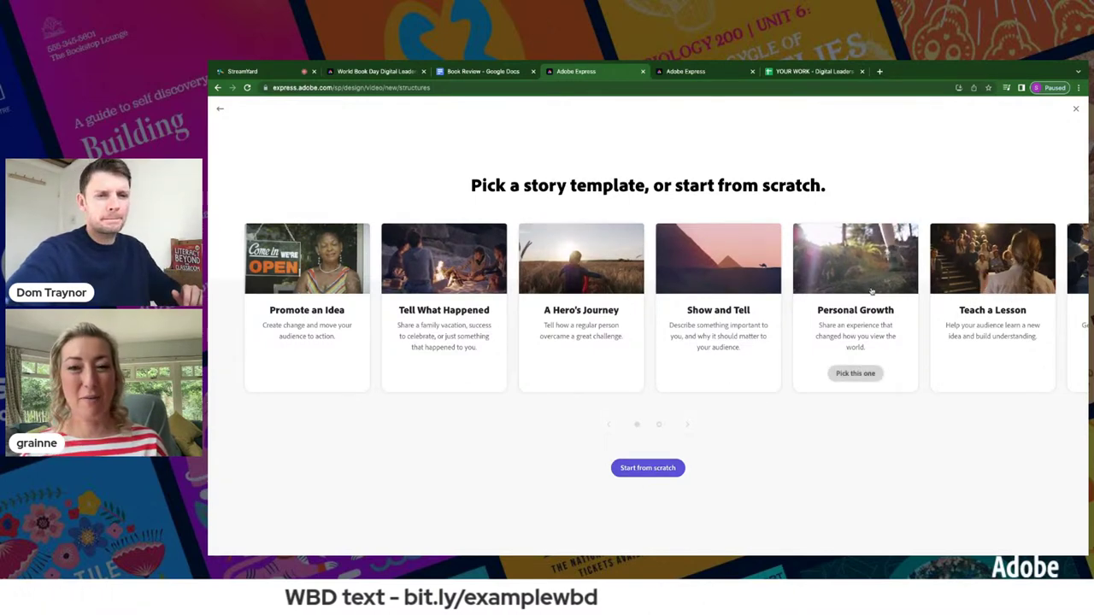
scroll(872, 290, right, 3)
scroll(872, 290, left, 3)
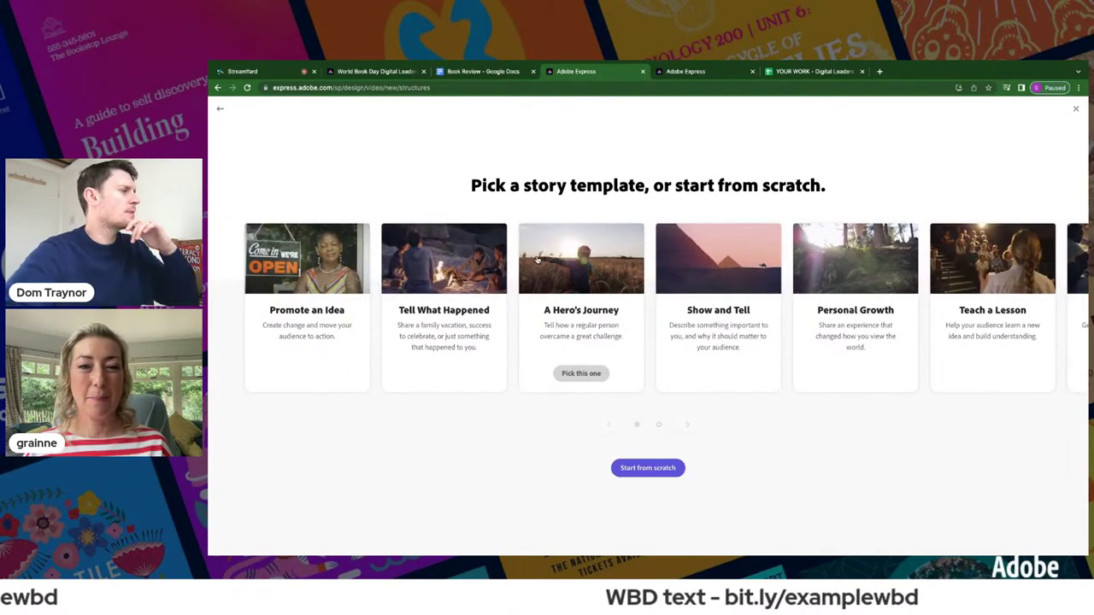
scroll(764, 292, right, 3)
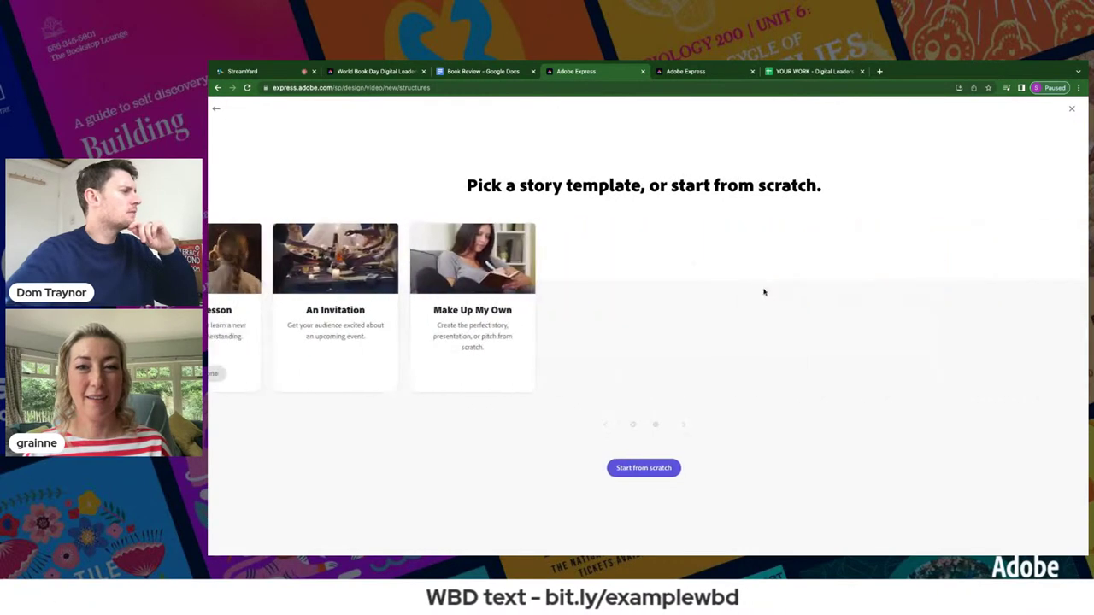
scroll(764, 293, left, 3)
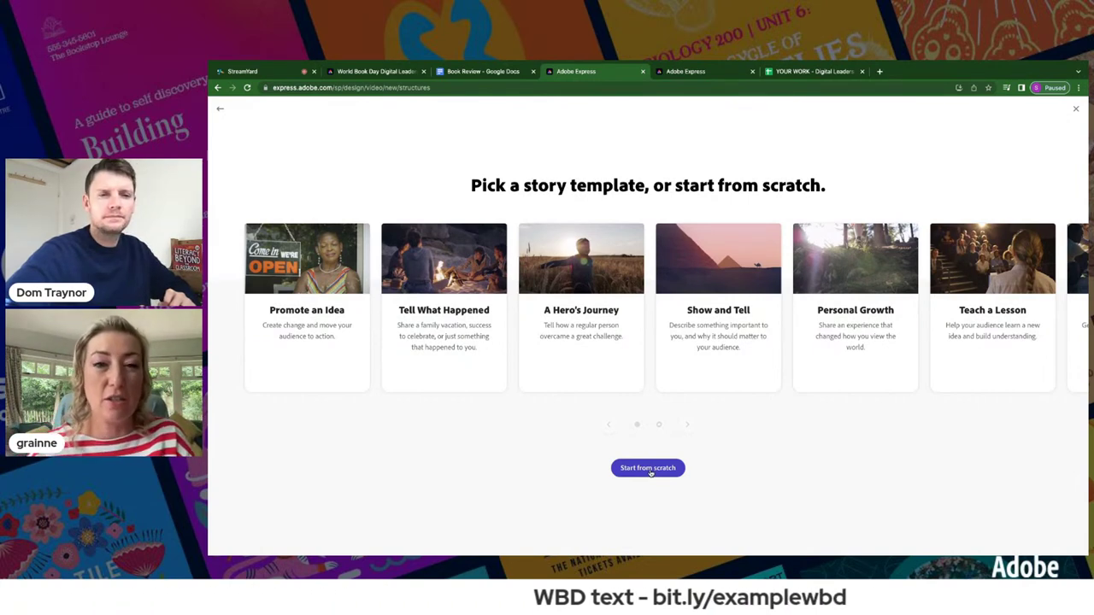
click(648, 469)
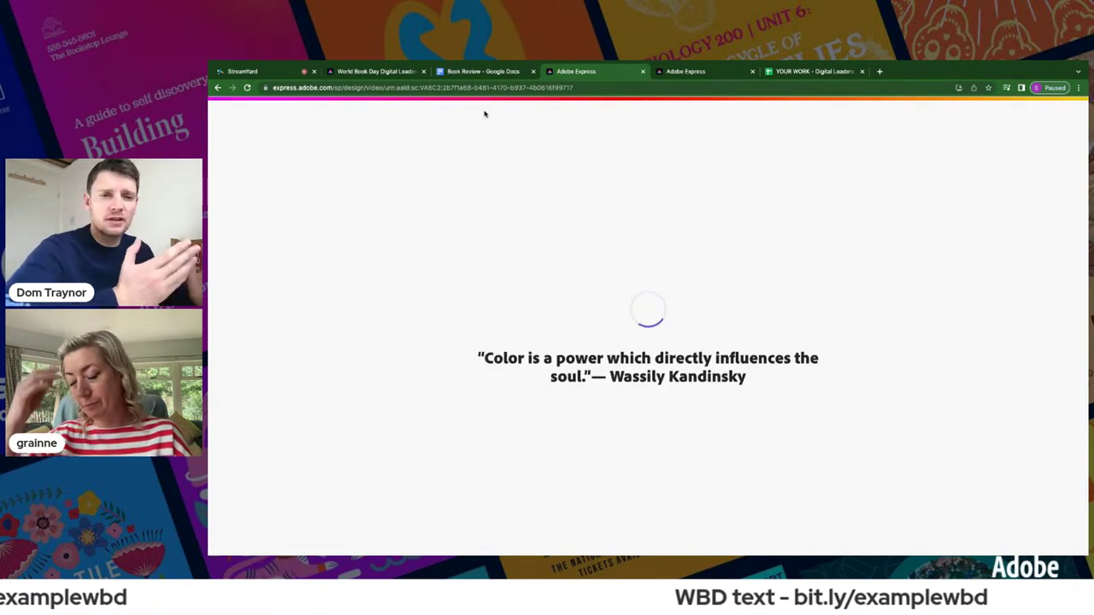
Step: Close the duplicate Adobe Express tab, glance at the themes and Book Review notes, then return to Layout
click(753, 72)
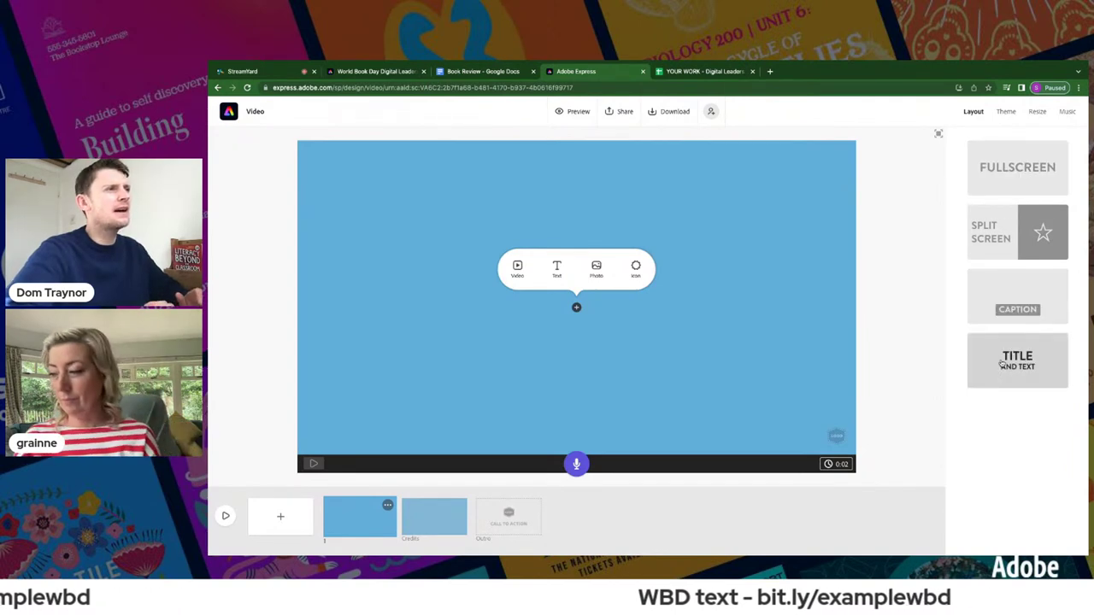
click(1005, 112)
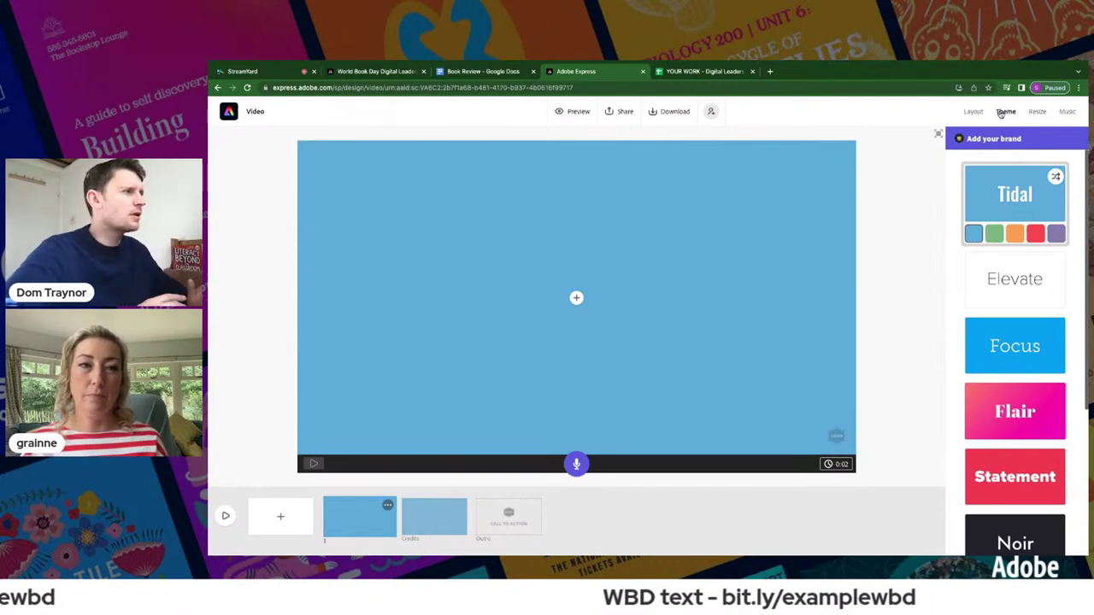
click(481, 71)
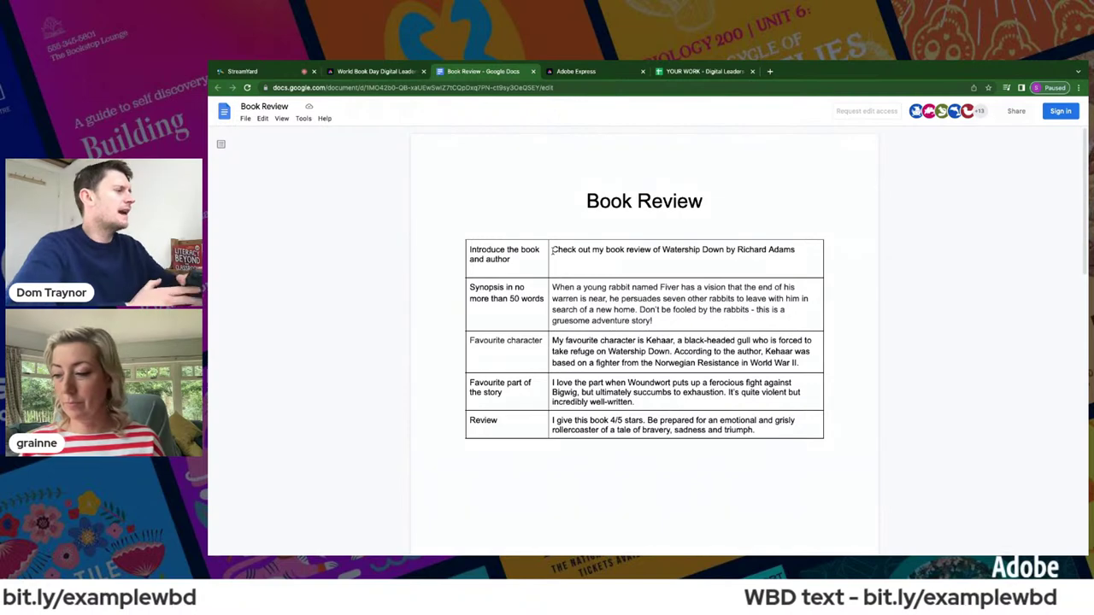
click(578, 71)
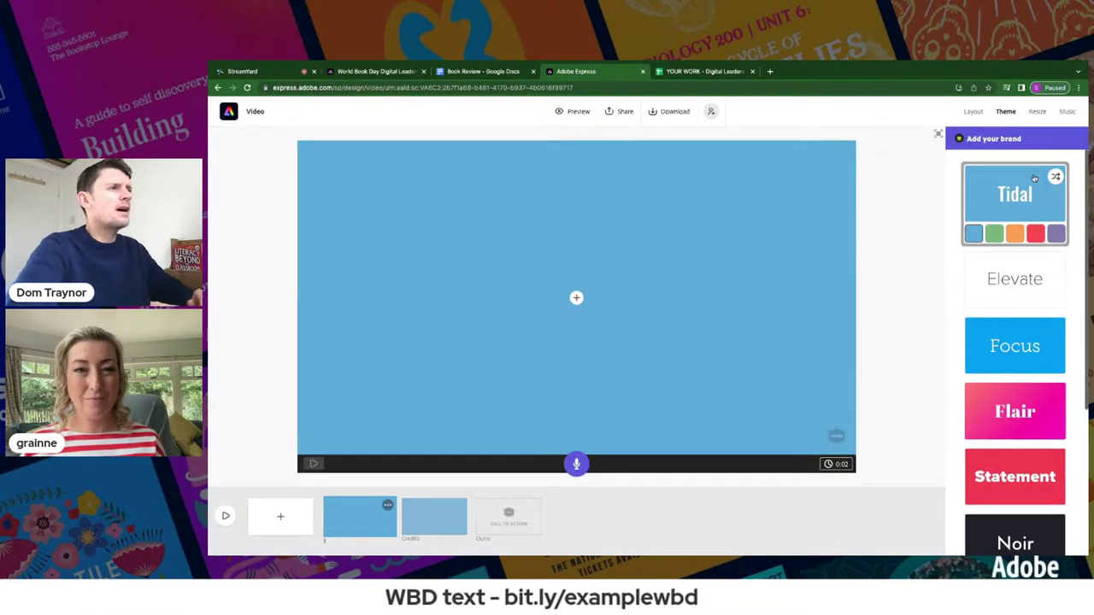
click(974, 112)
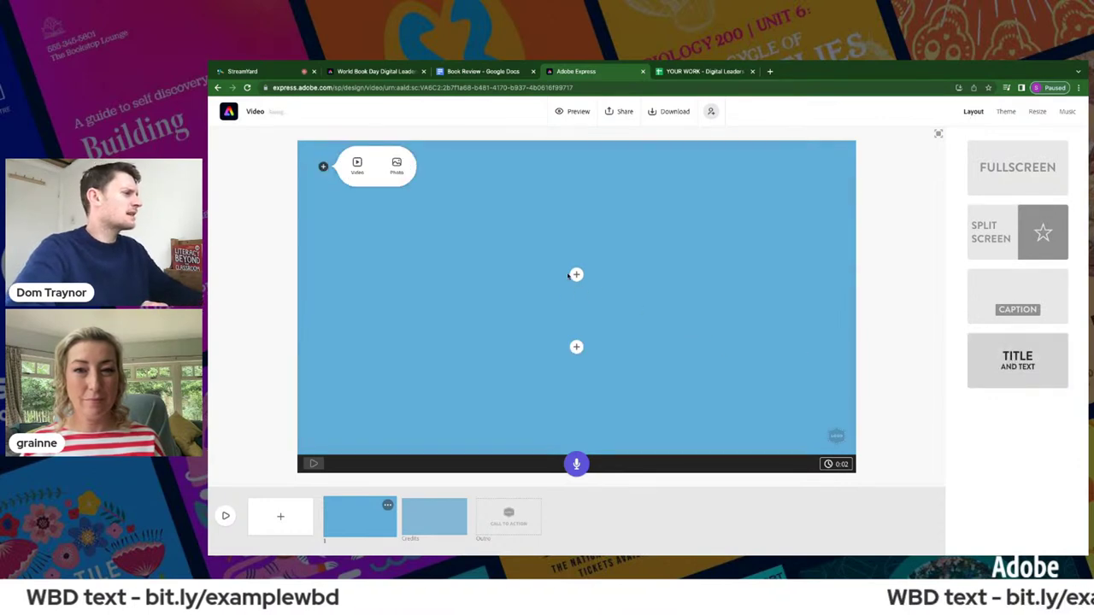
Step: Add the title 'My book review' to the first slide
click(576, 273)
text(M)
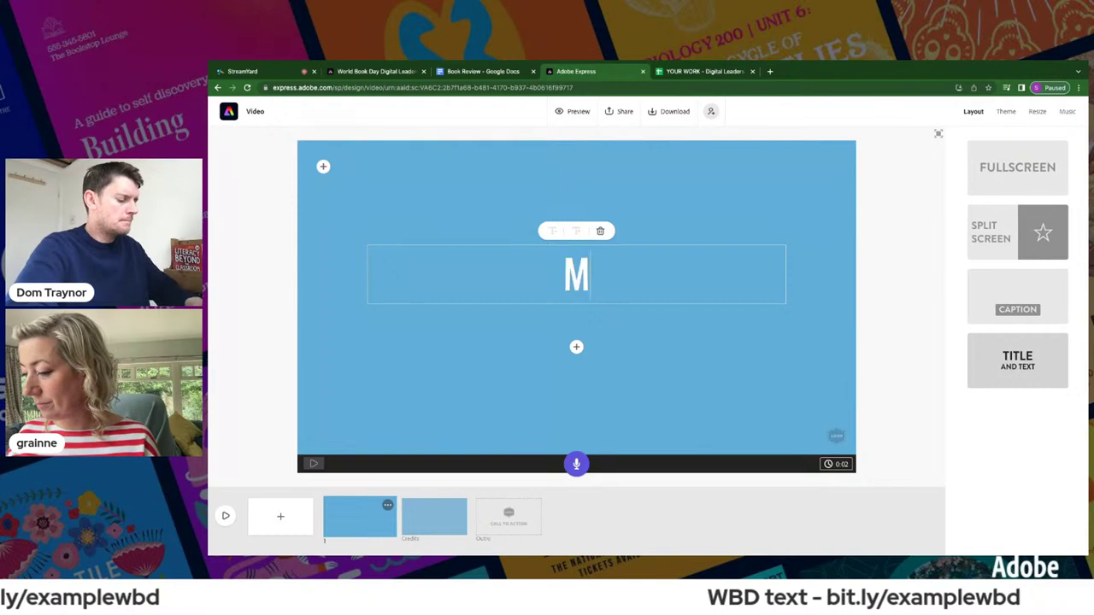
text(y book review)
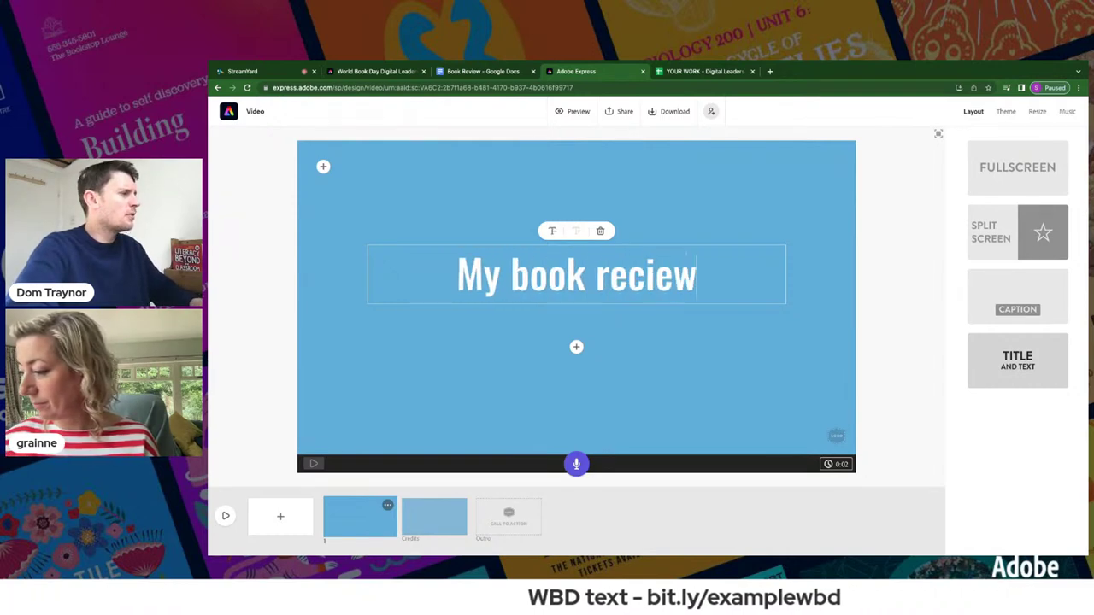
key(BackSpace)
key(BackSpace)
key(BackSpace)
key(BackSpace)
text(view)
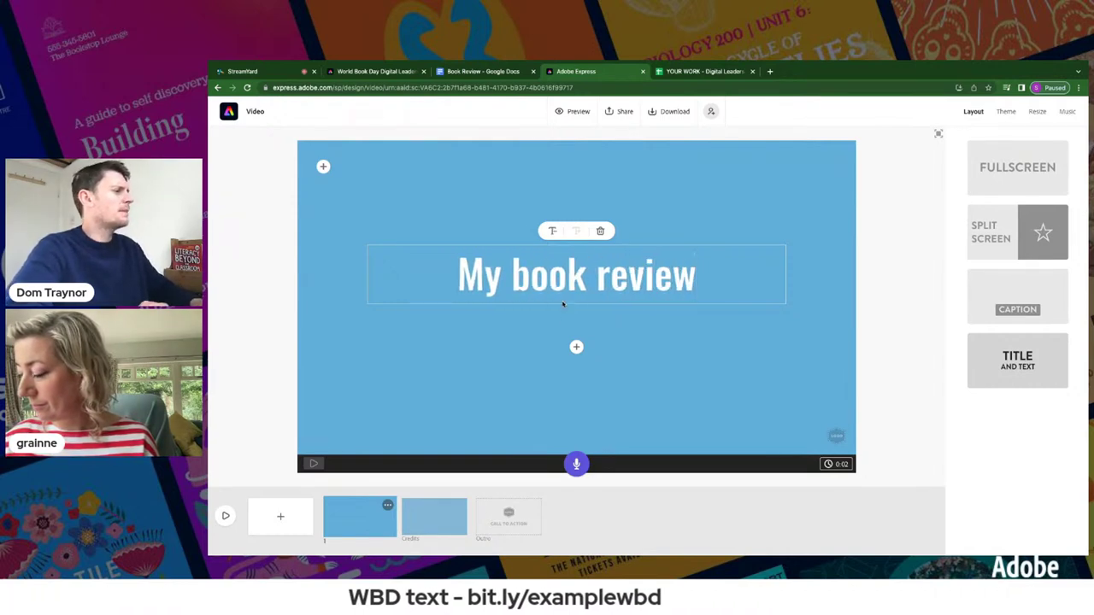
Step: Add 'Watership Down' as the subtitle beneath the title
click(576, 348)
text(Wate)
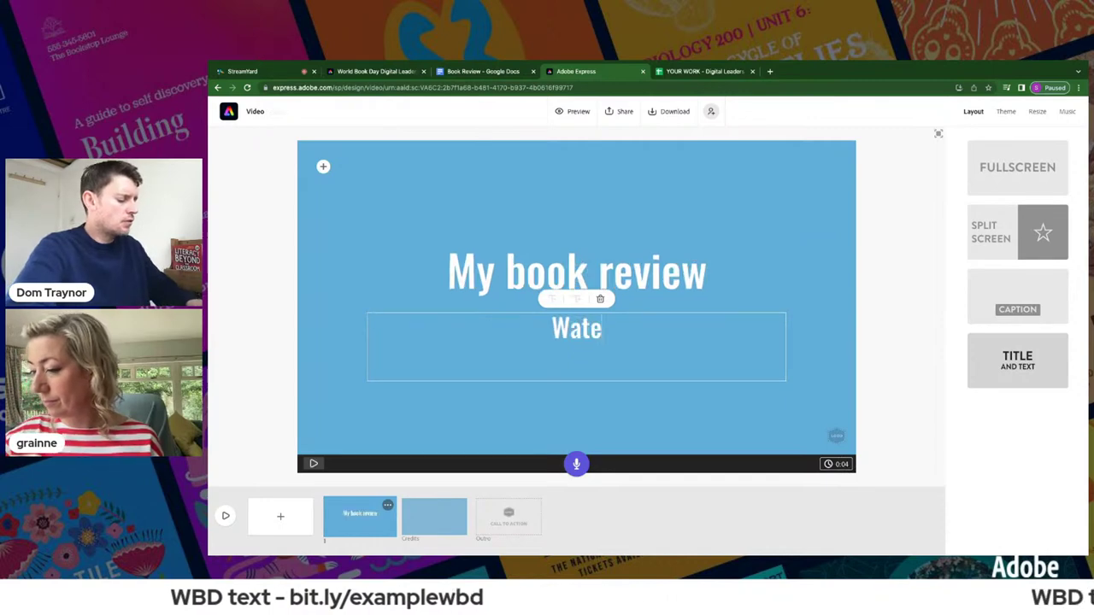
text(rshup)
key(BackSpace)
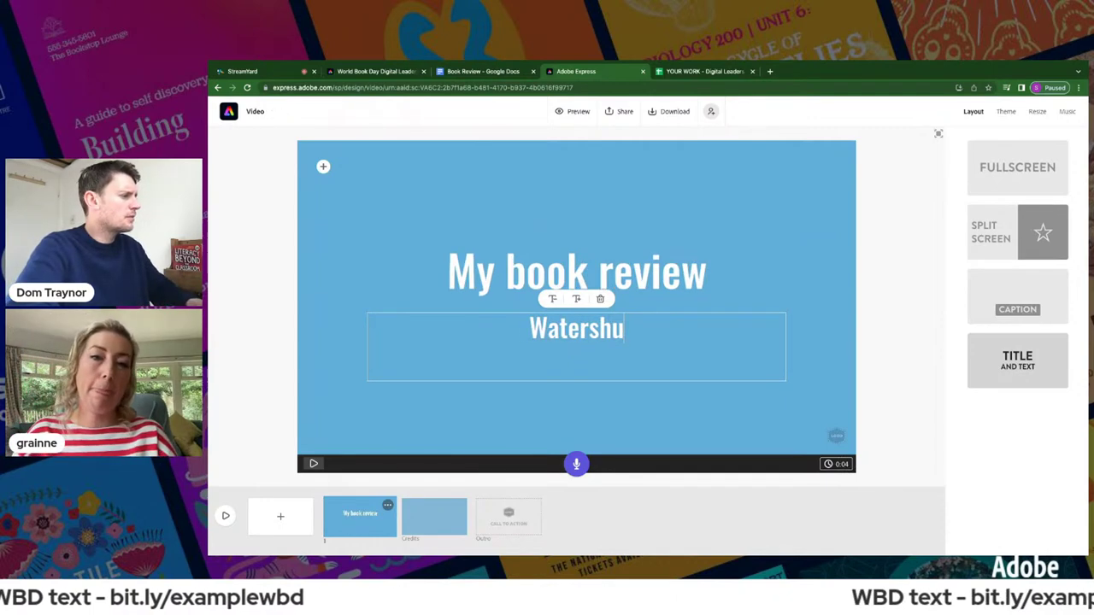
key(BackSpace)
text(ip Down)
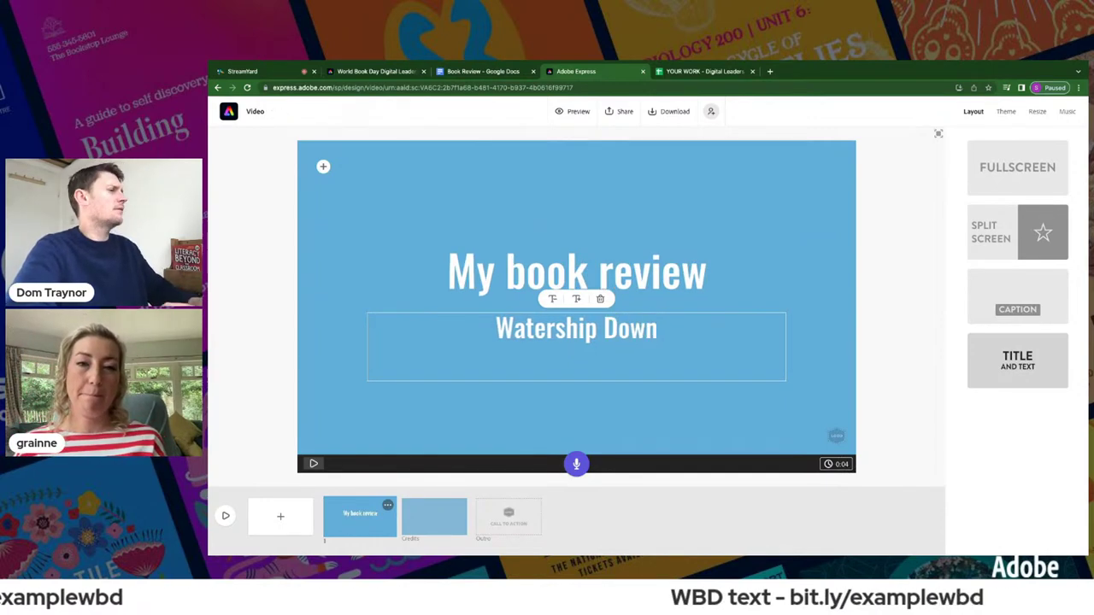
click(922, 261)
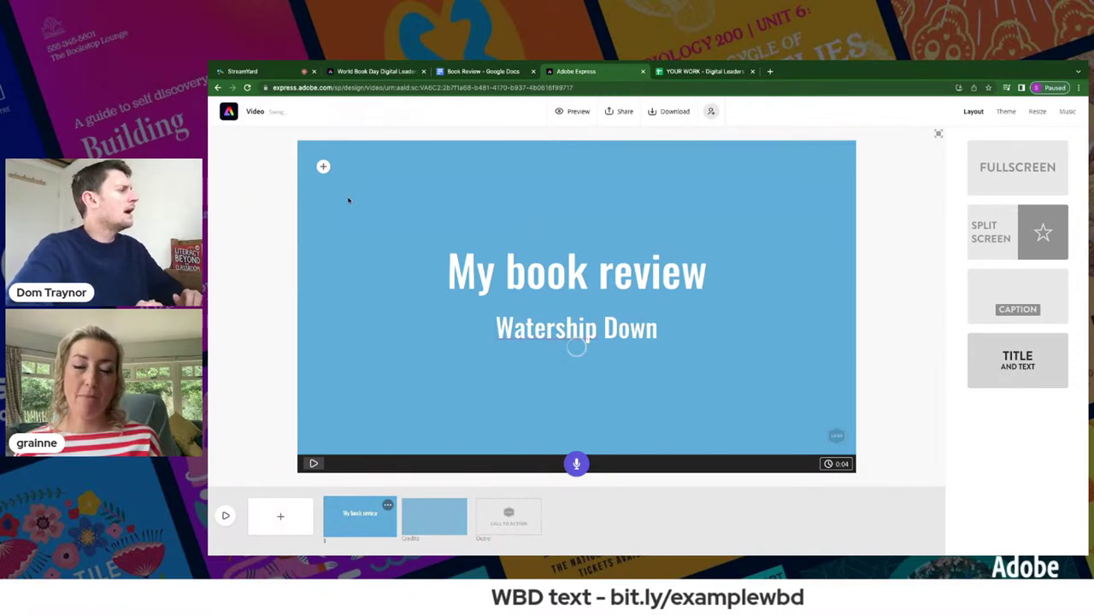
Step: Search the stock photos for 'rabbit'
click(323, 167)
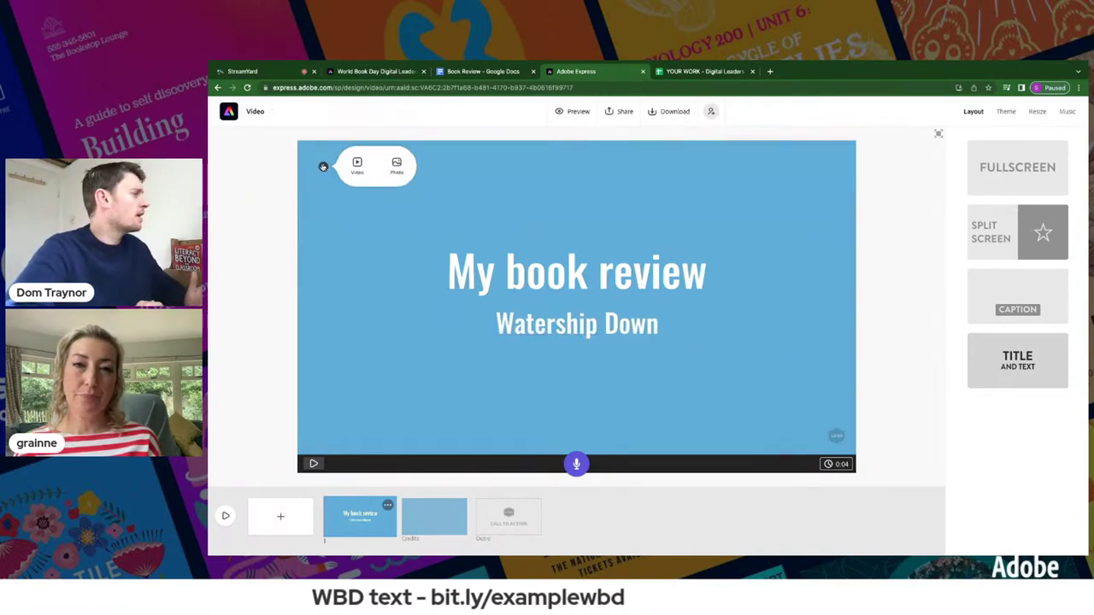
click(397, 166)
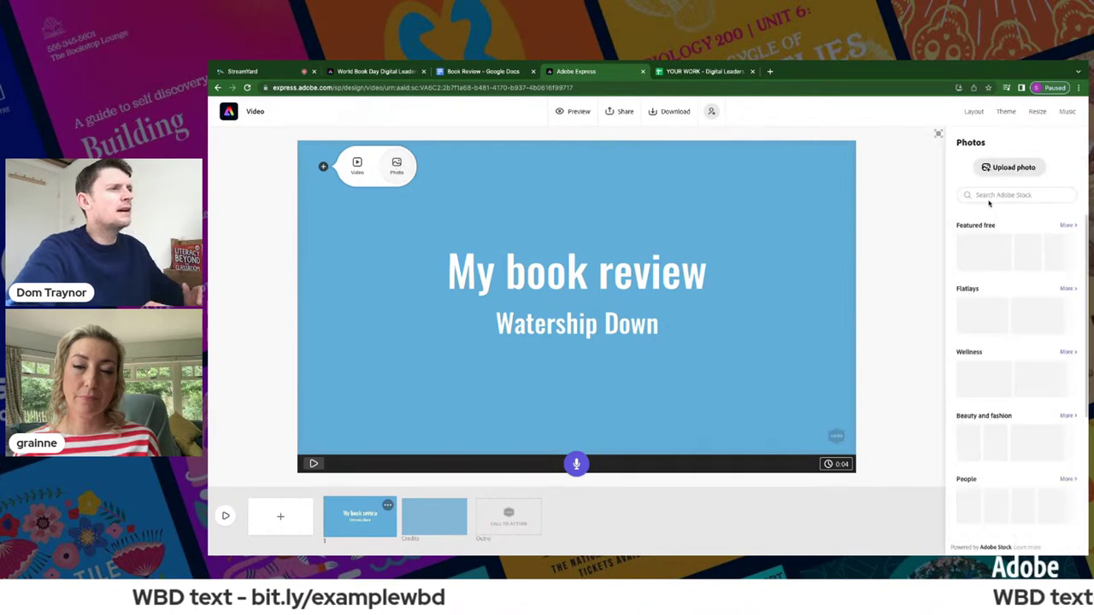
click(984, 195)
text(rabbit)
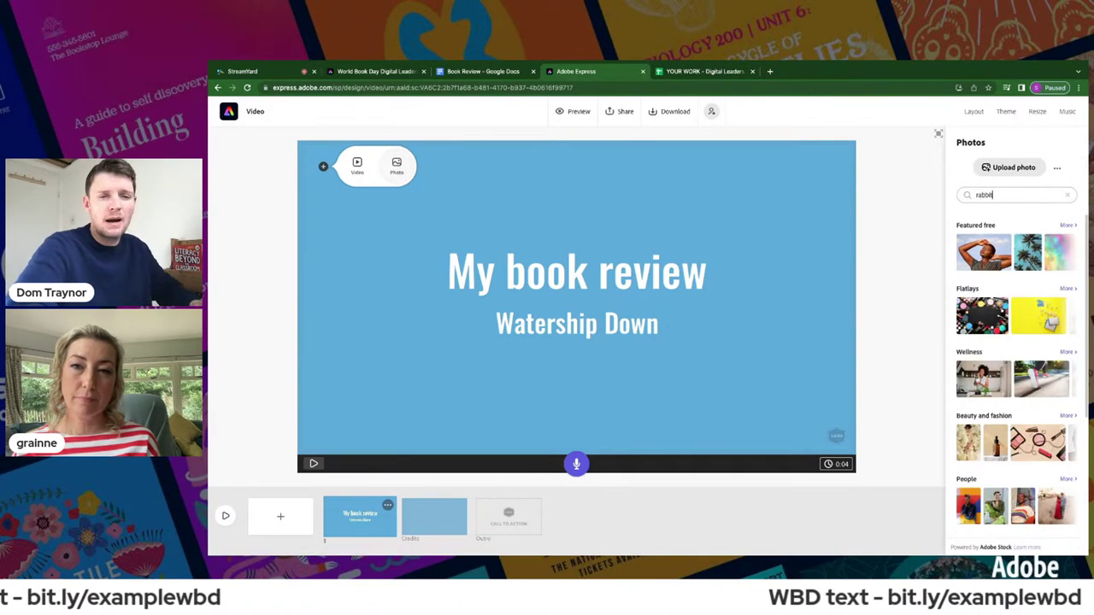
key(Return)
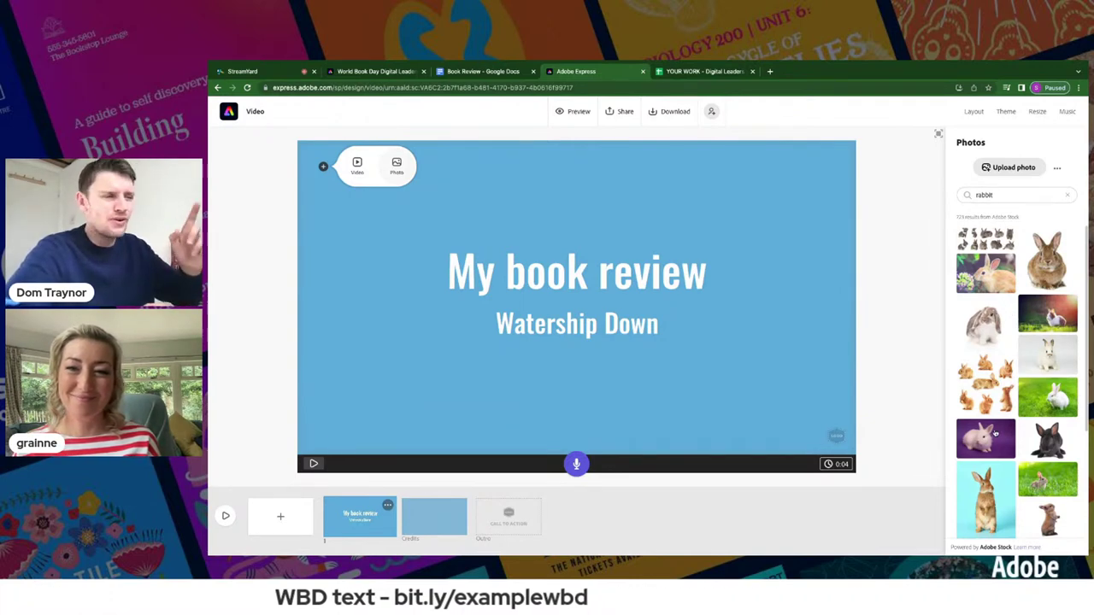
Step: Set a hare photo from the results as the title slide background
scroll(997, 434, down, 3)
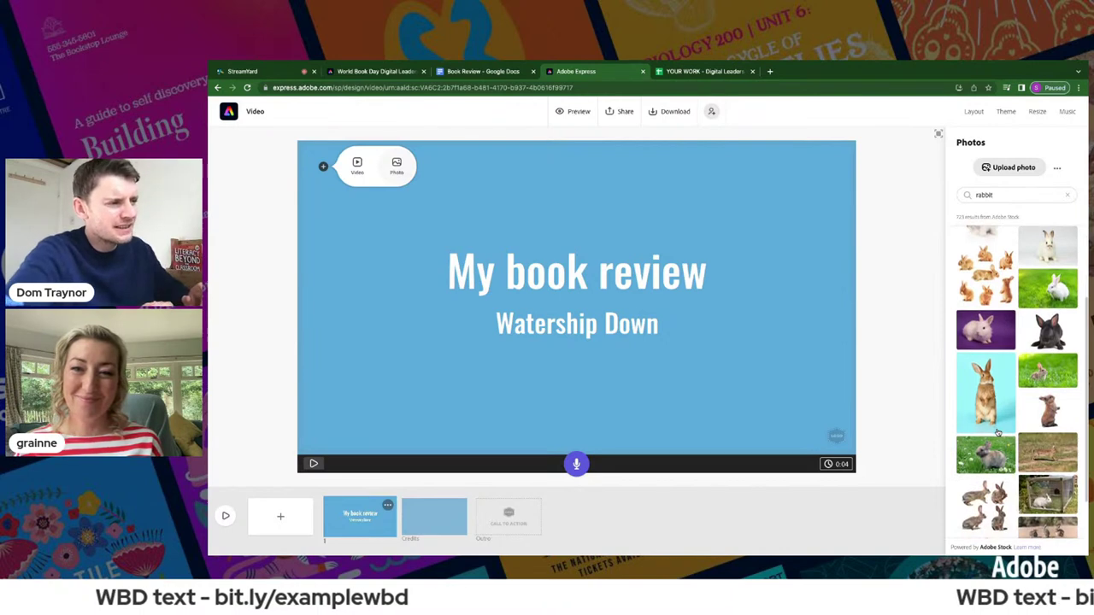
scroll(997, 433, down, 5)
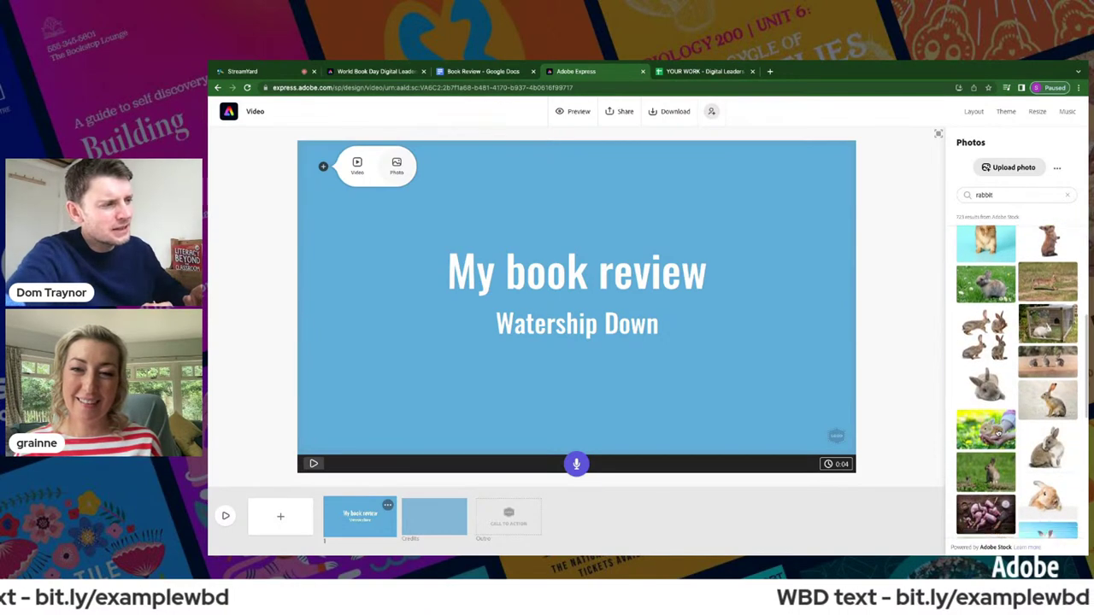
scroll(1031, 385, down, 1)
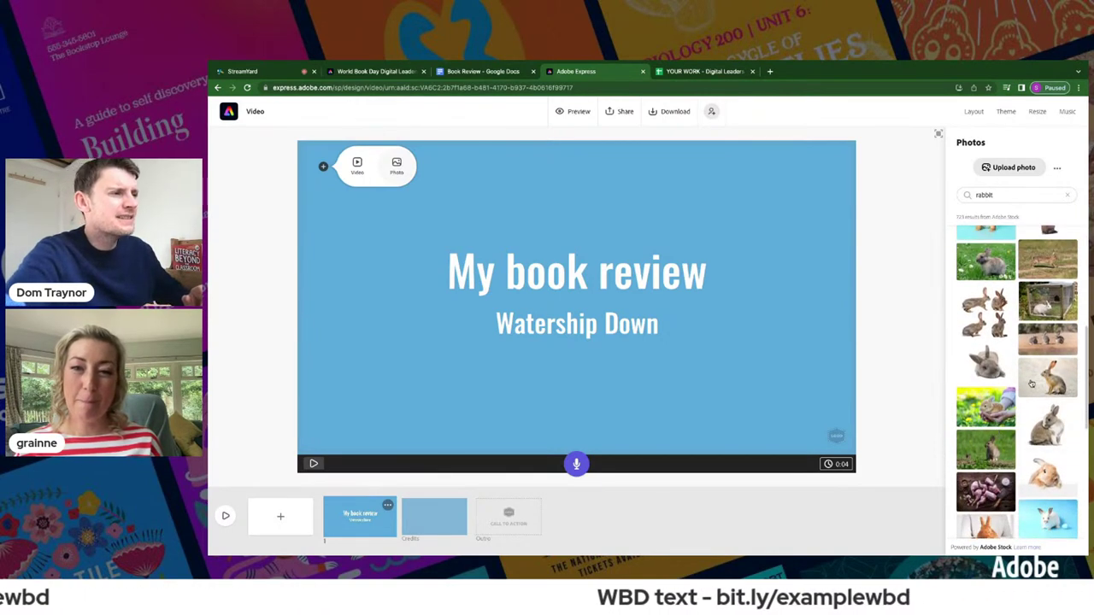
click(1036, 372)
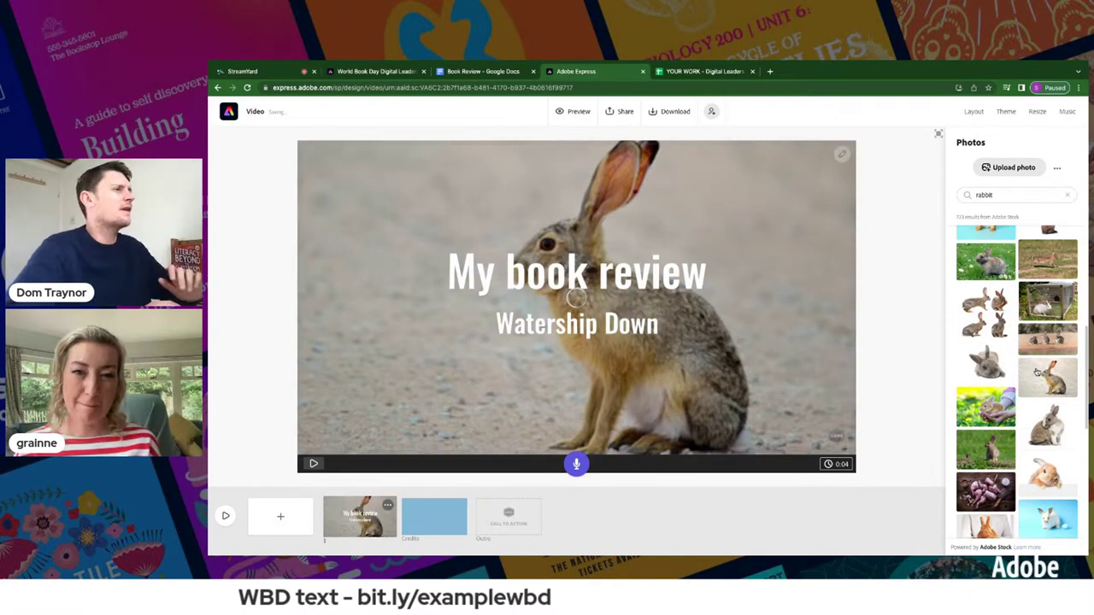
click(1057, 168)
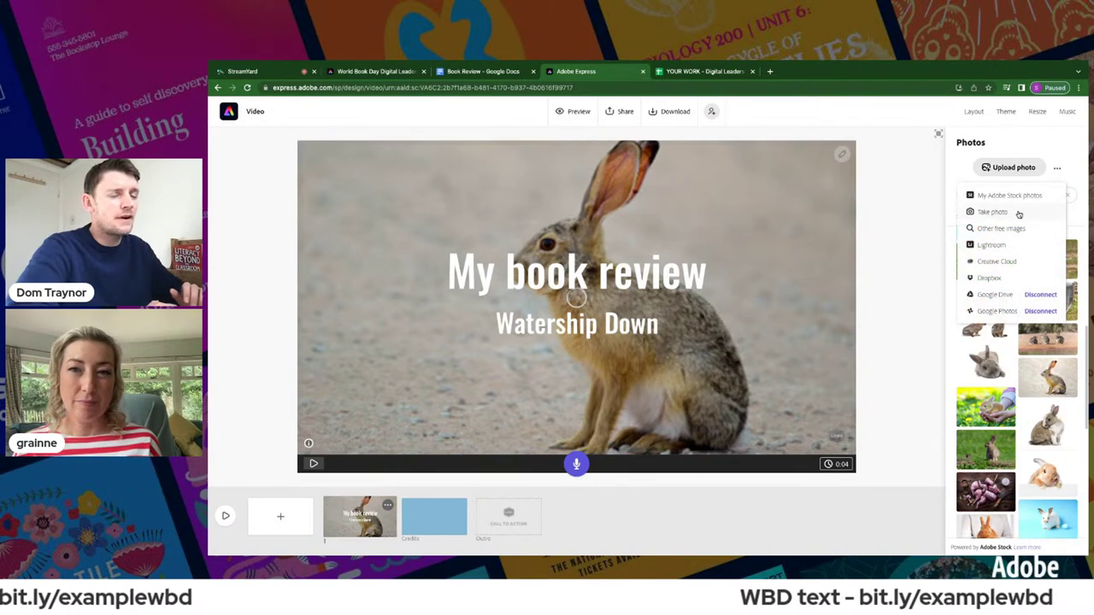
Step: Replace the background with a webcam selfie and move the title block to the upper right
click(1019, 214)
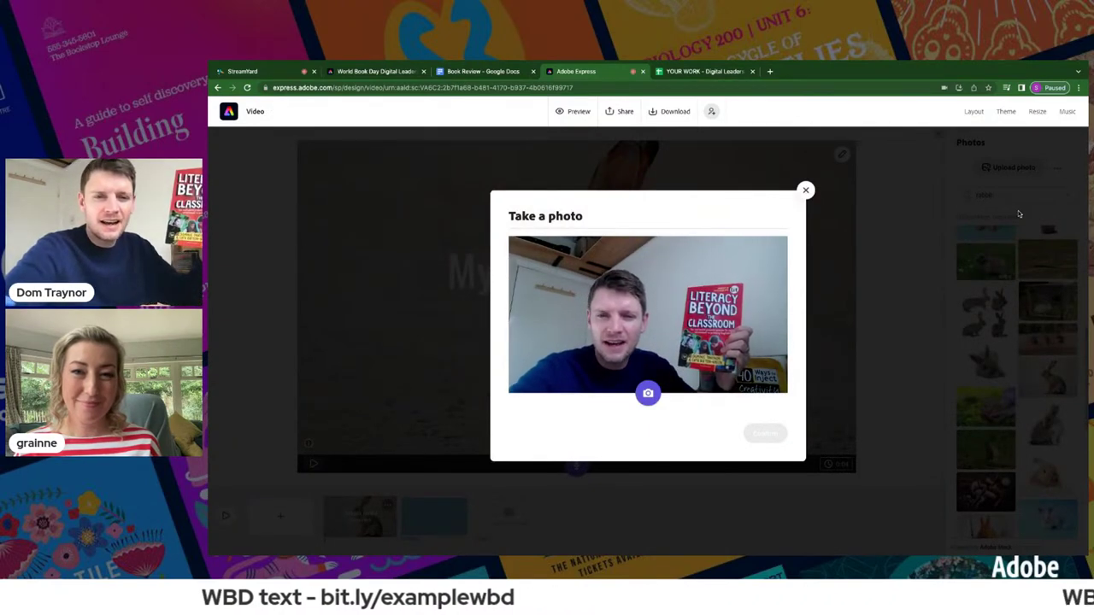
click(647, 393)
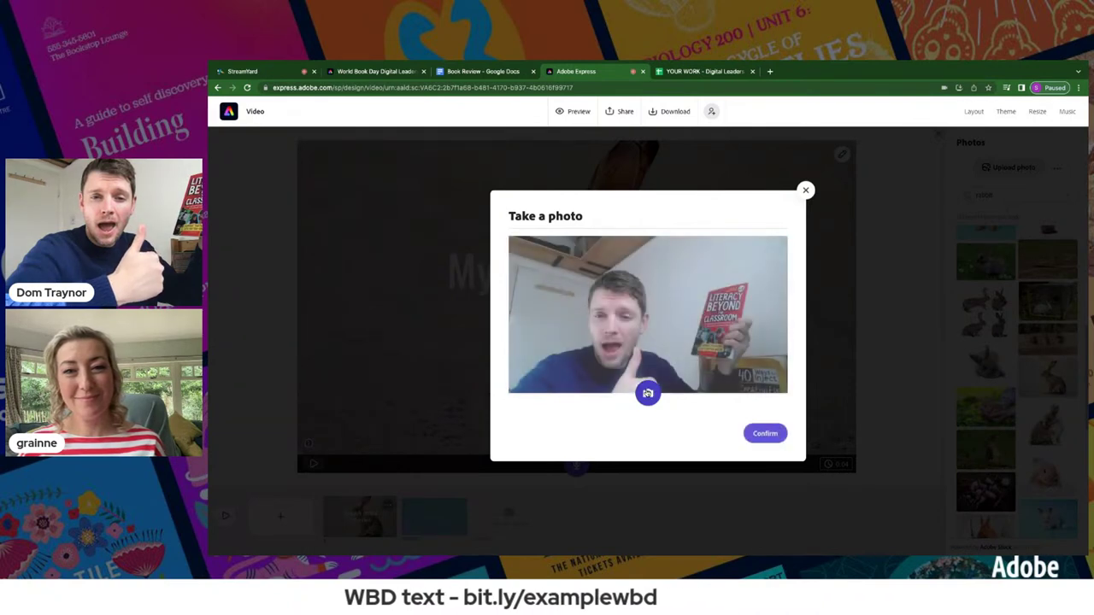
click(752, 431)
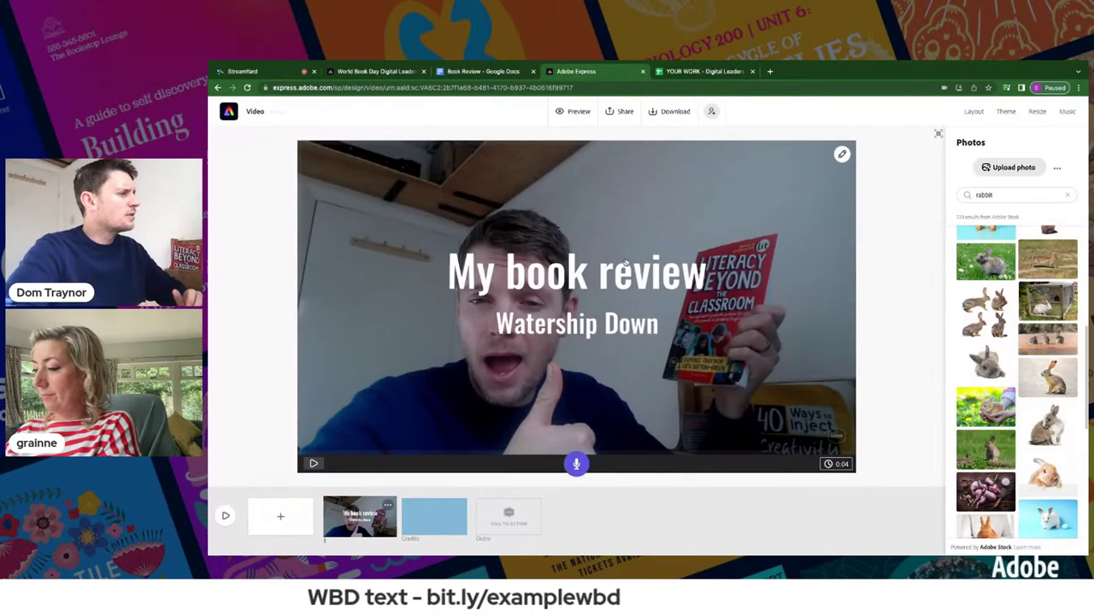
click(626, 267)
drag(627, 266, 761, 158)
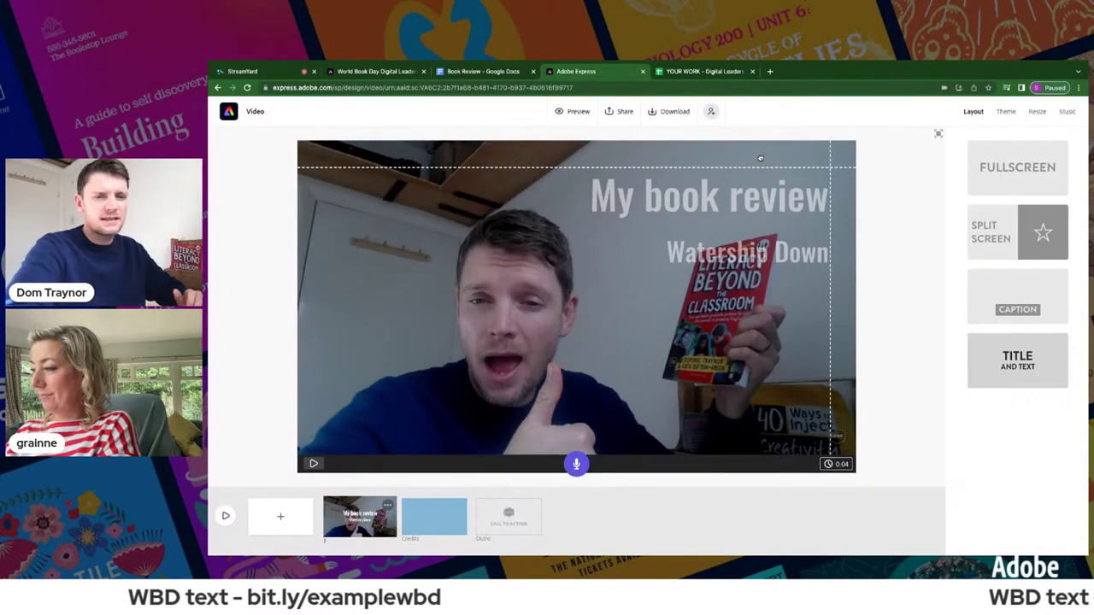
Step: Open and close the background photo source options for the selfie
click(530, 316)
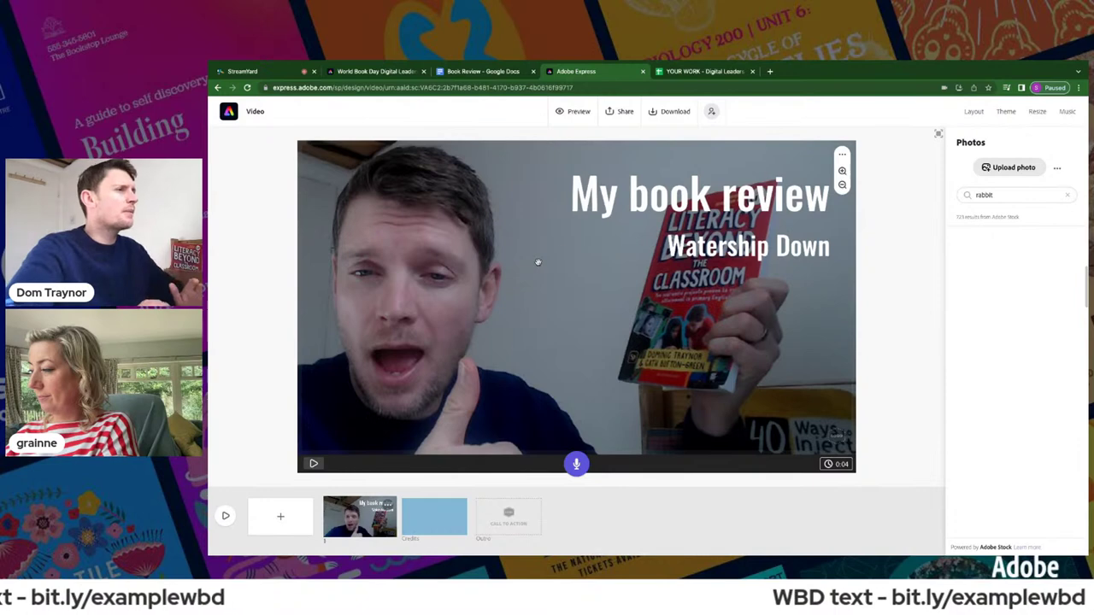
click(1058, 170)
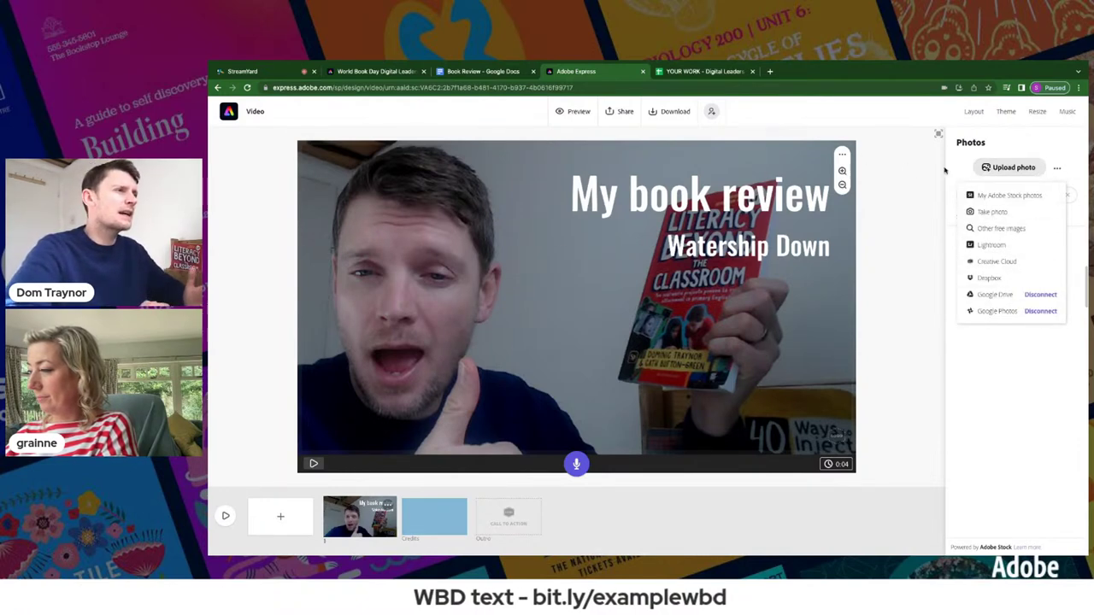
click(909, 186)
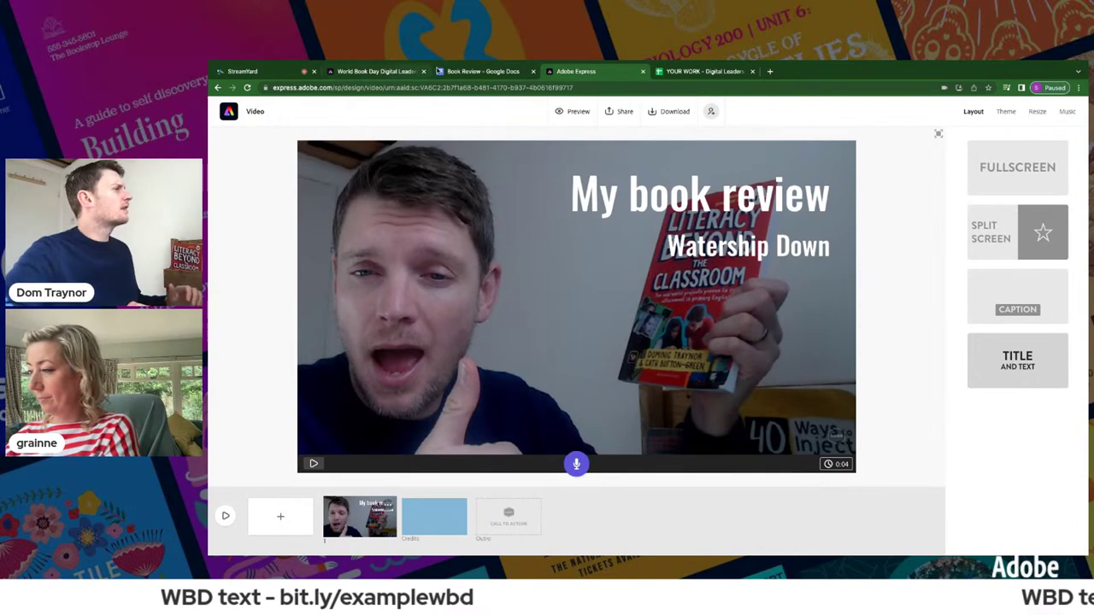
Step: Select the opening line in the Book Review document, then return to the video editor
key(ctrl+shift+Tab)
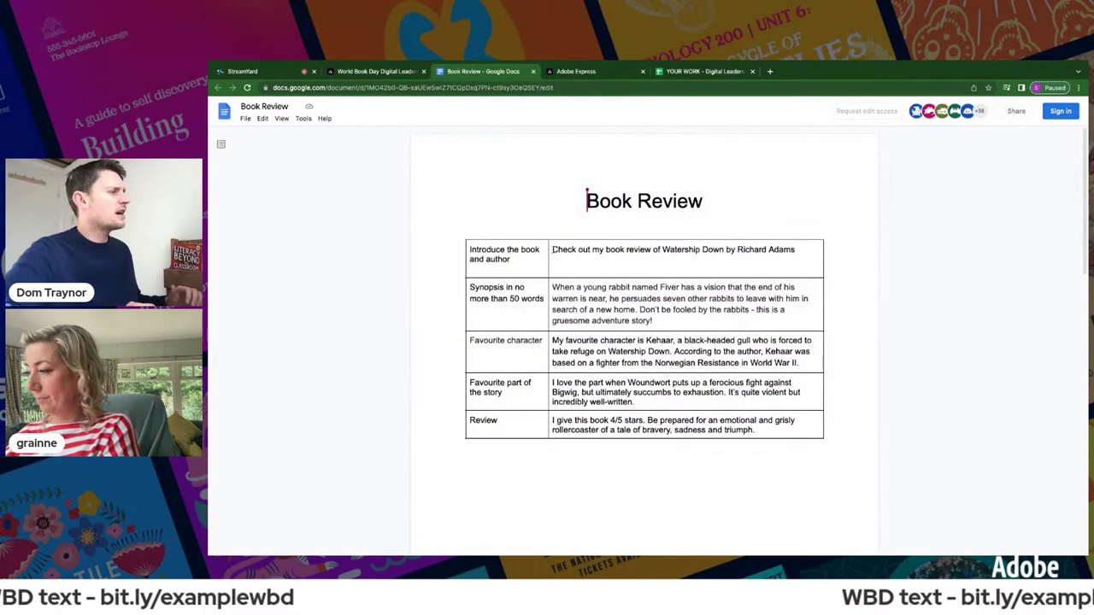
drag(552, 249, 807, 253)
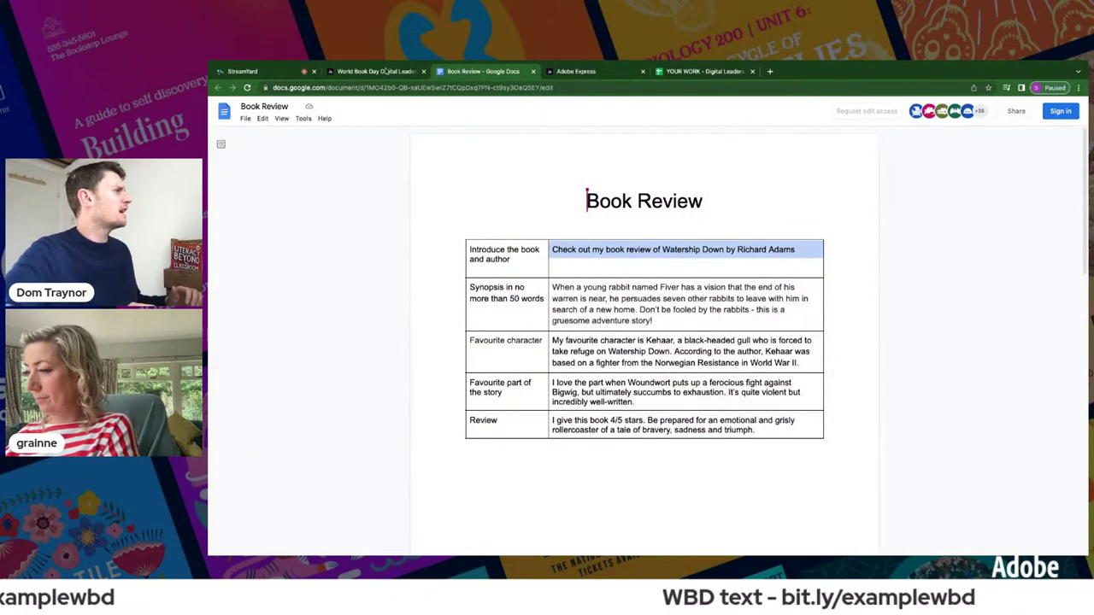
click(606, 75)
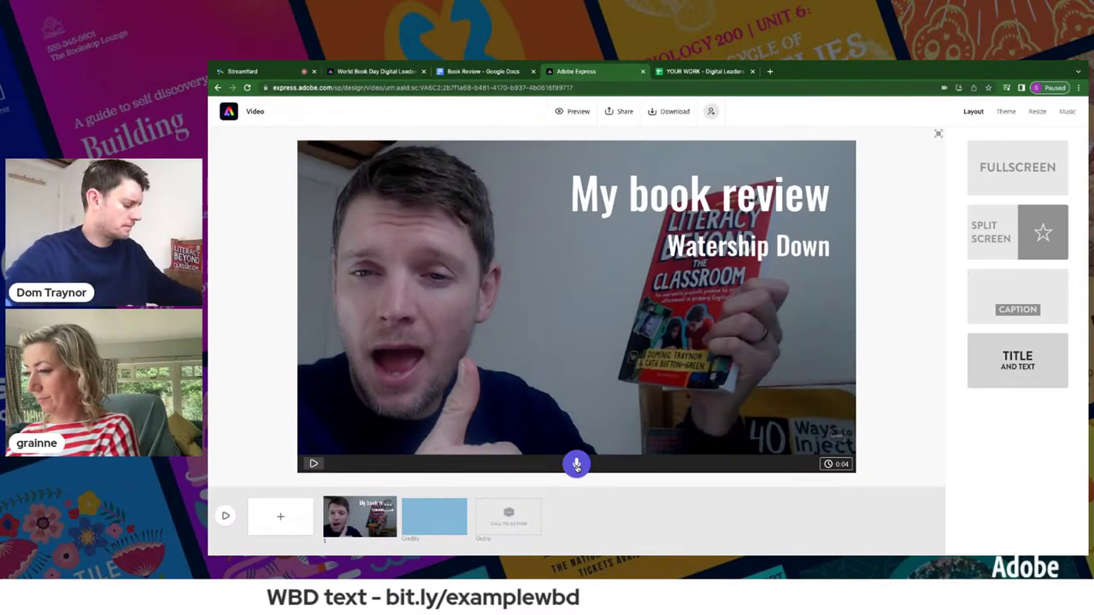
Step: Record a voiceover narration, making the title slide 0:07 long
click(577, 466)
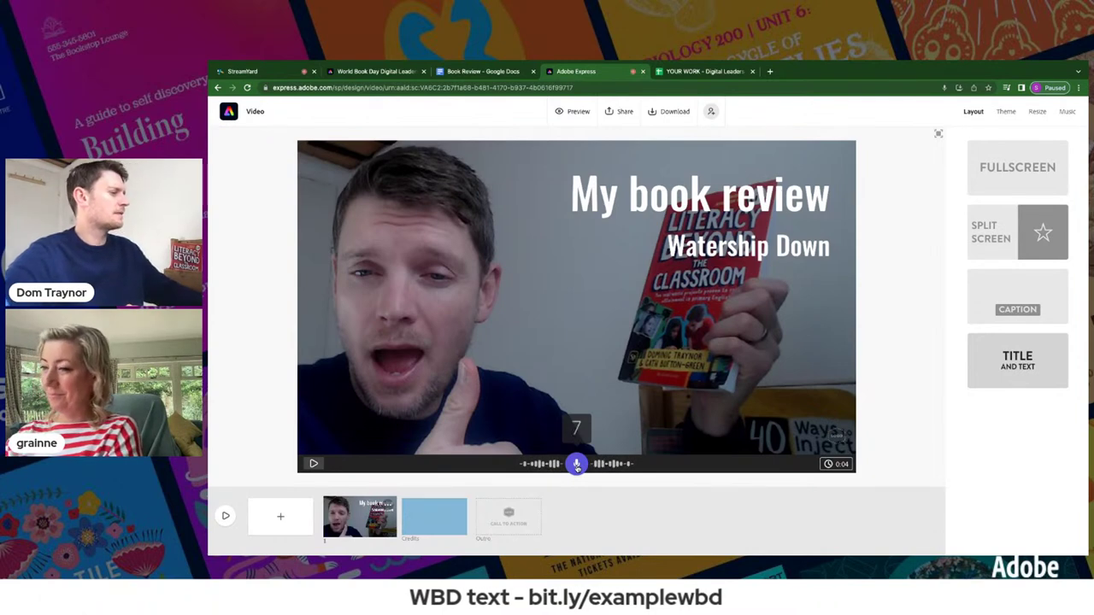
click(577, 466)
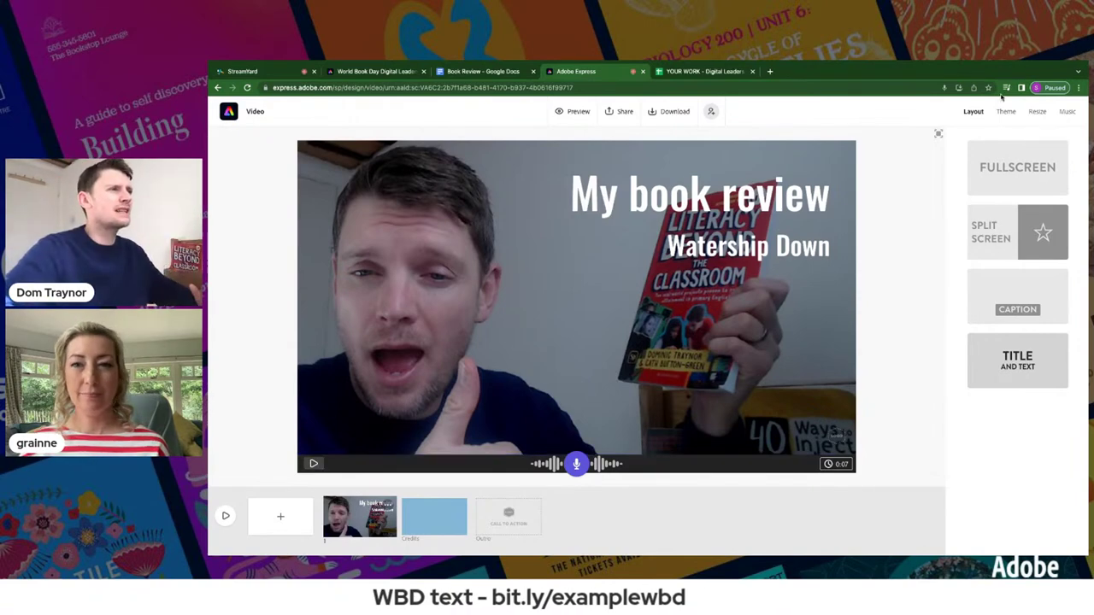
click(1067, 112)
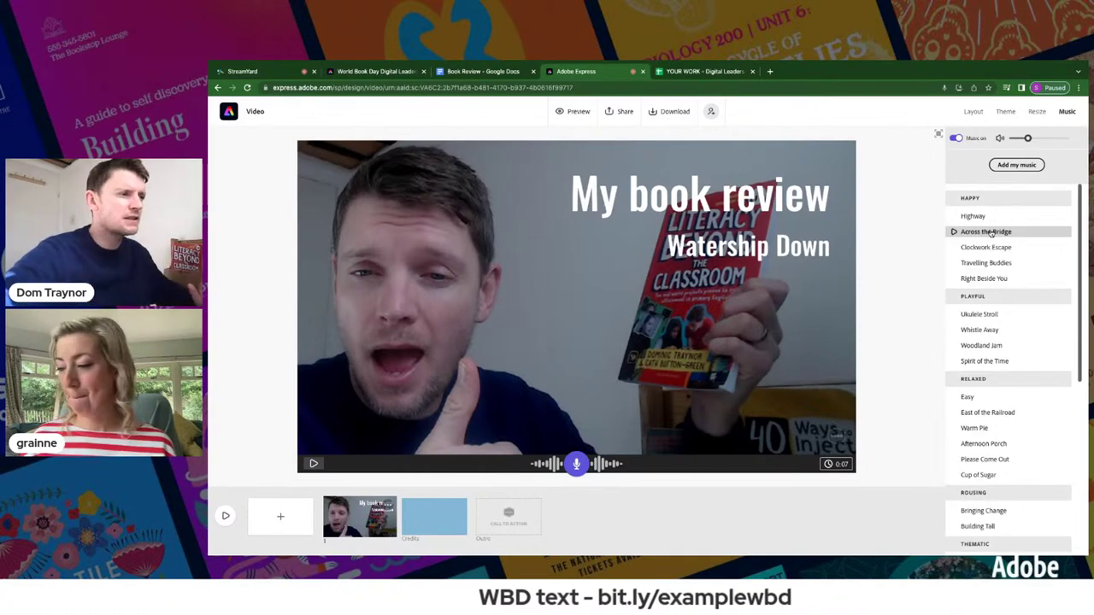
Step: Choose Horror Movie as background music and add a blank scene after the title slide
scroll(999, 382, down, 3)
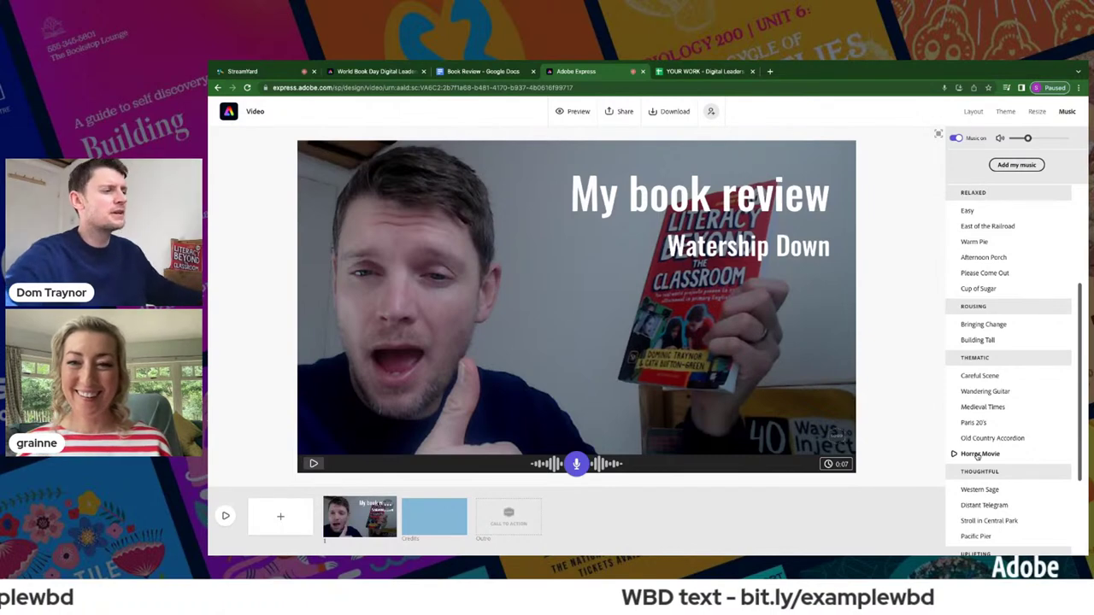
click(978, 454)
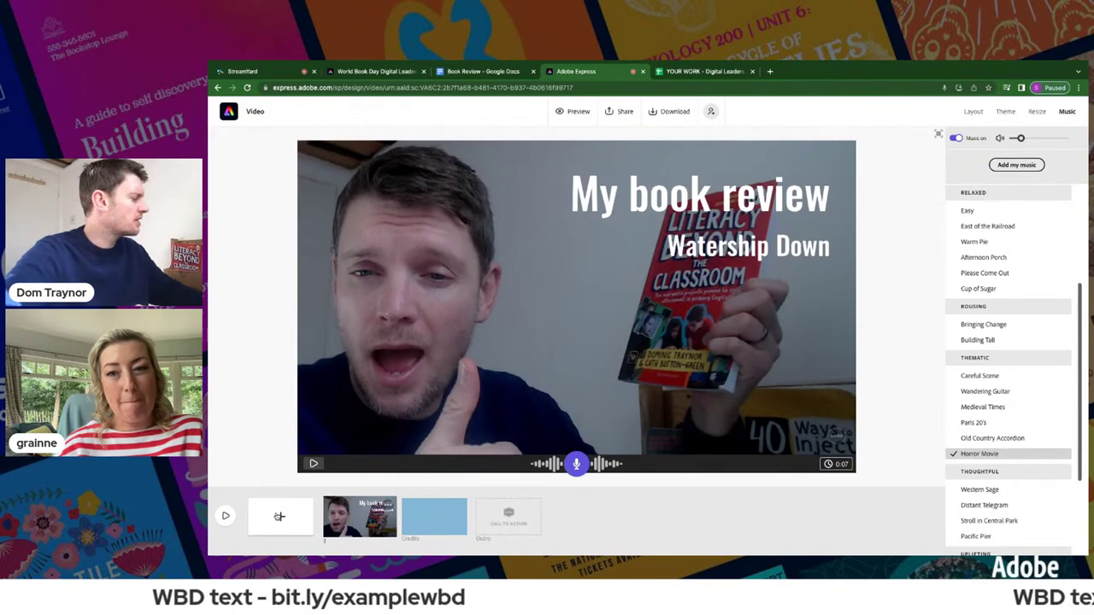
click(278, 517)
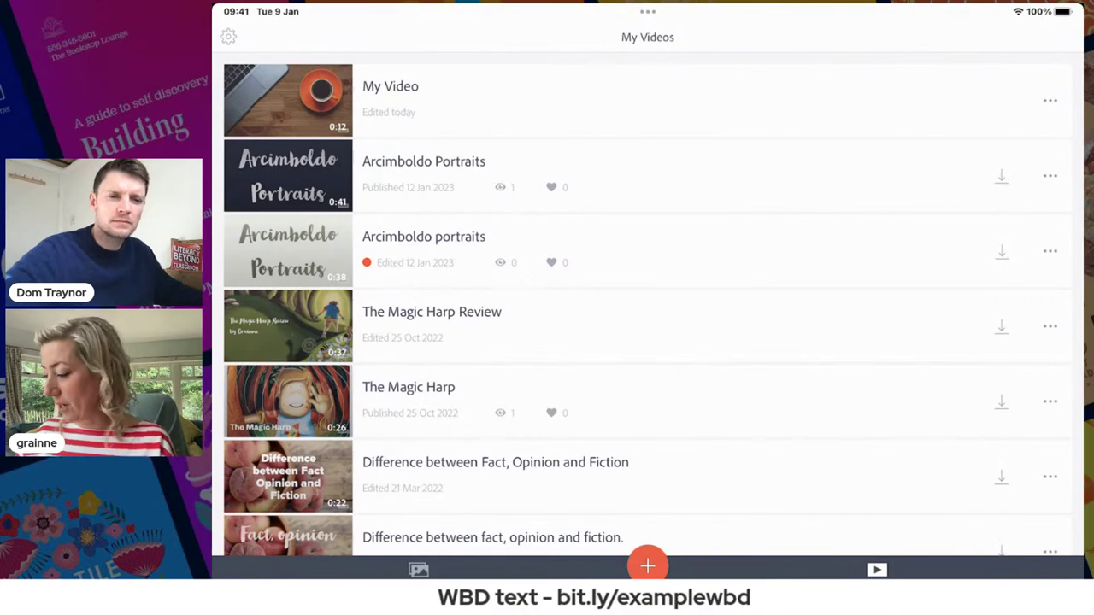
Step: Go back to Spark Video's My Videos list on the iPad and start a new video
key(super+h)
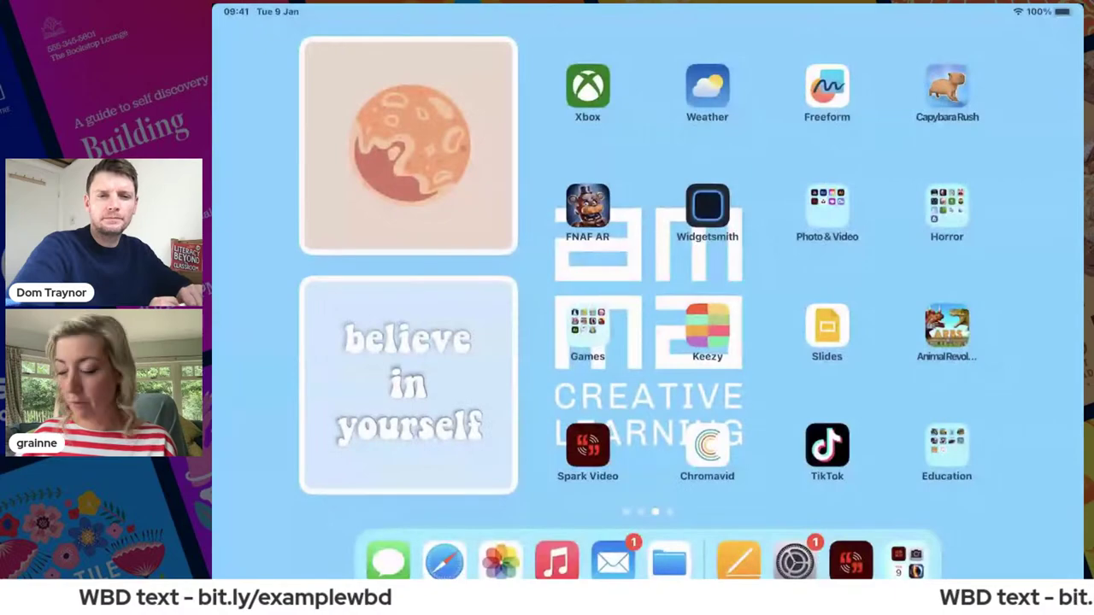
key(super+Tab)
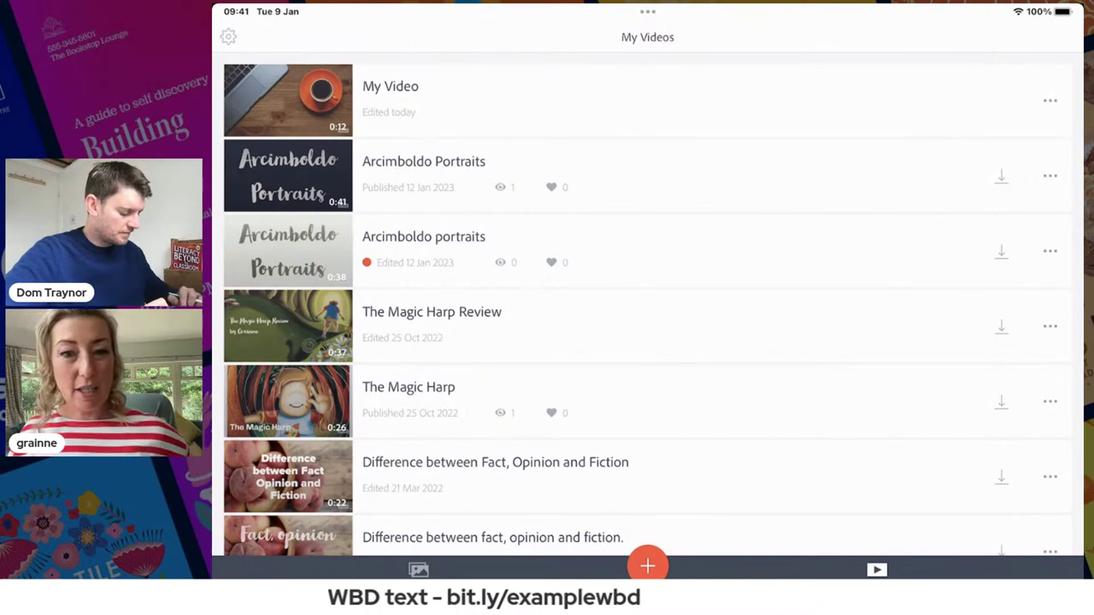
scroll(646, 307, down, 2)
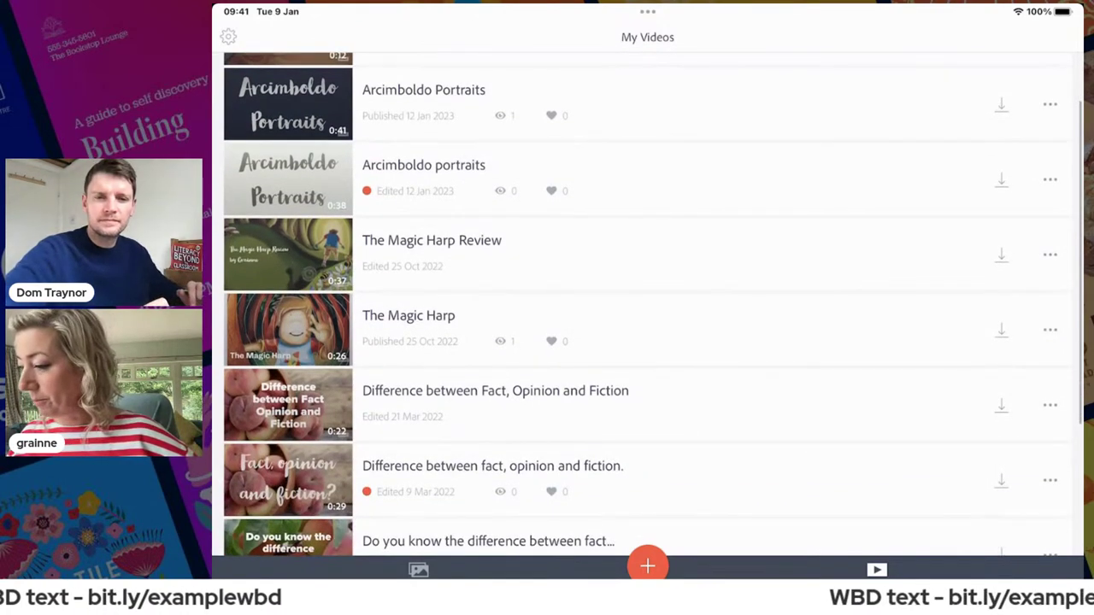
click(647, 566)
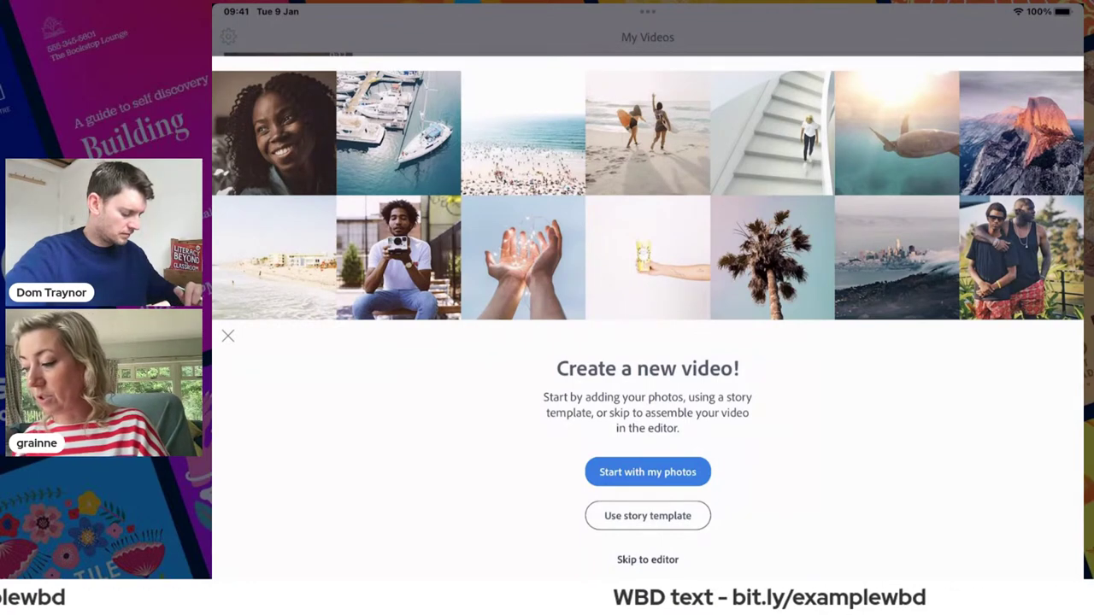
Step: Start a blank video, apply the Title and Text layout, and begin text in the middle placeholder
click(647, 559)
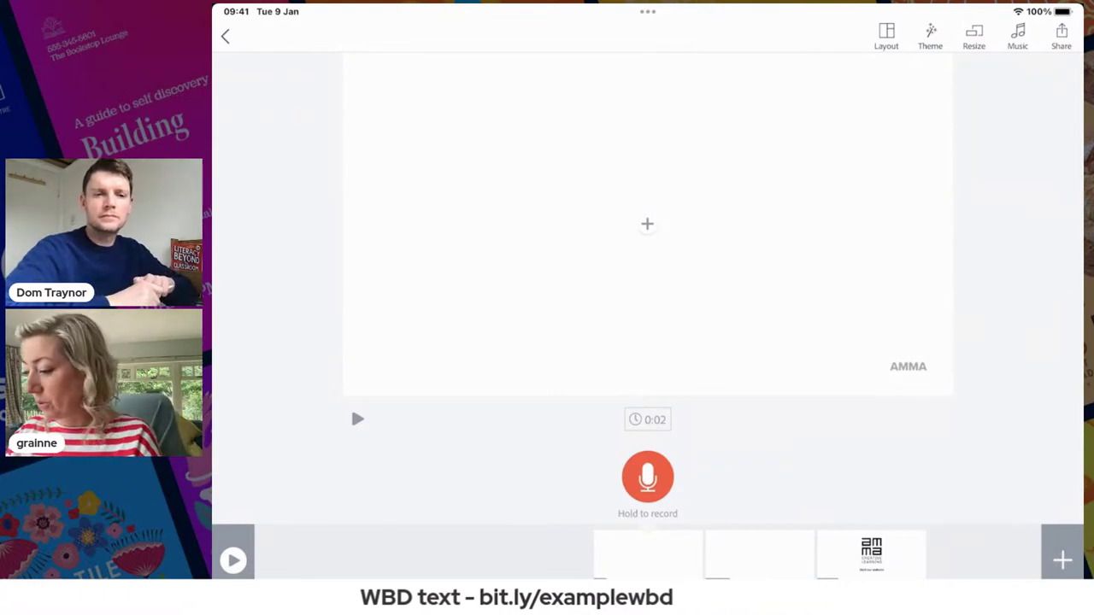
click(886, 36)
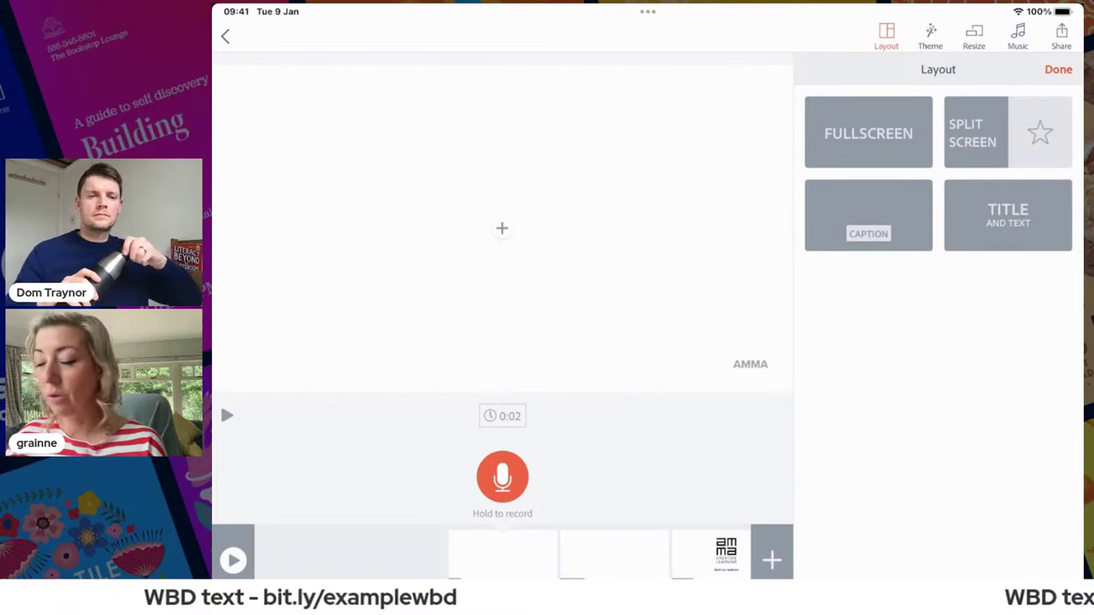
click(1008, 215)
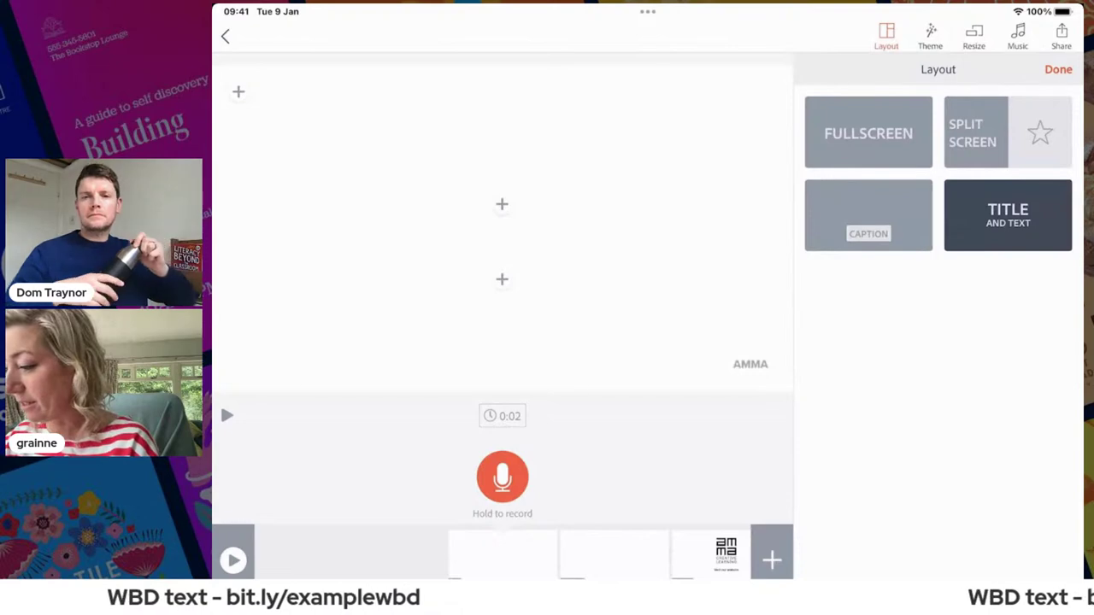
click(502, 204)
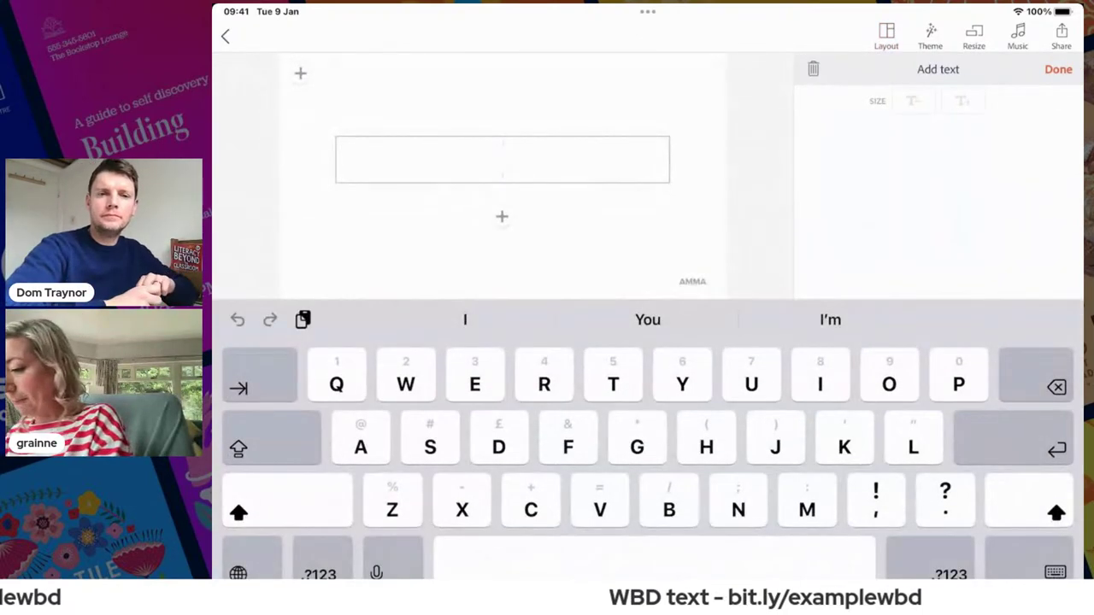
Step: Enter the title 'George's Marvellous Medicine', correcting the misspelled name
text(Georges)
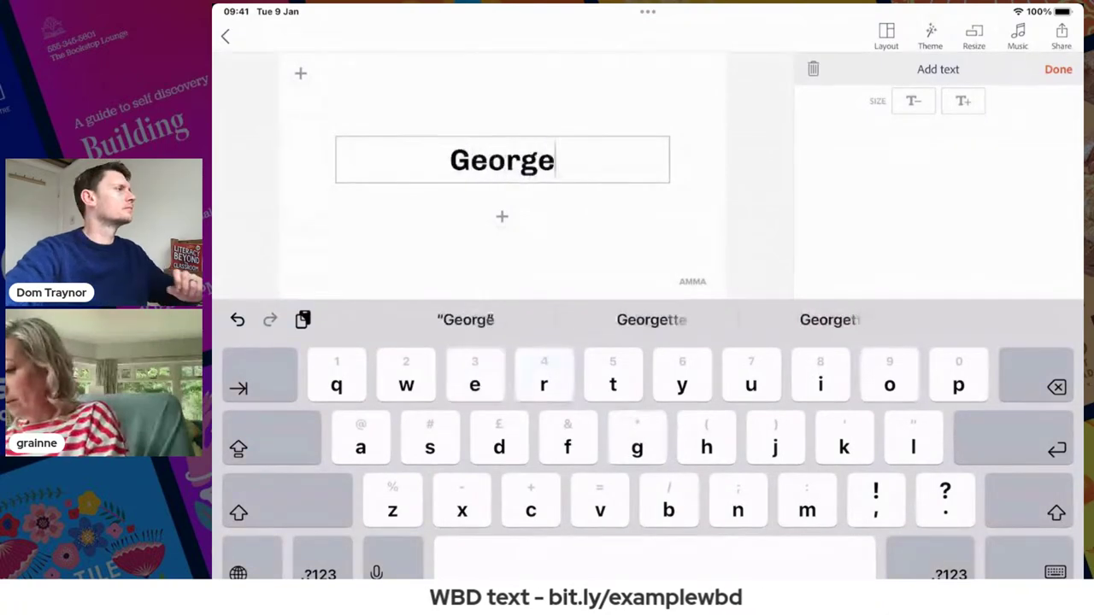
key(BackSpace)
key(BackSpace)
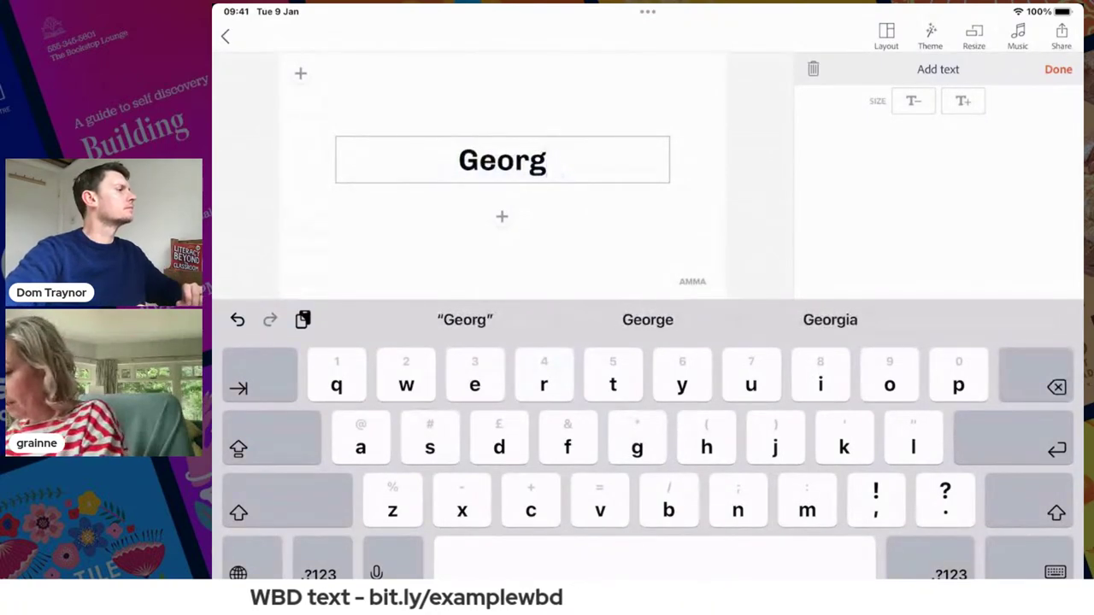
key(BackSpace)
key(BackSpace)
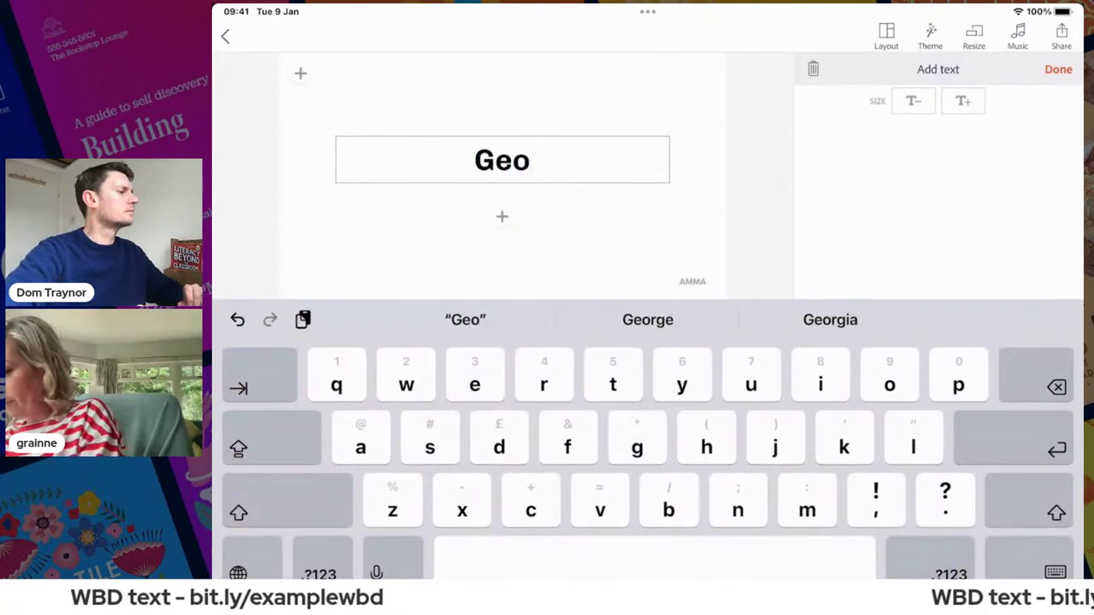
text(rge)
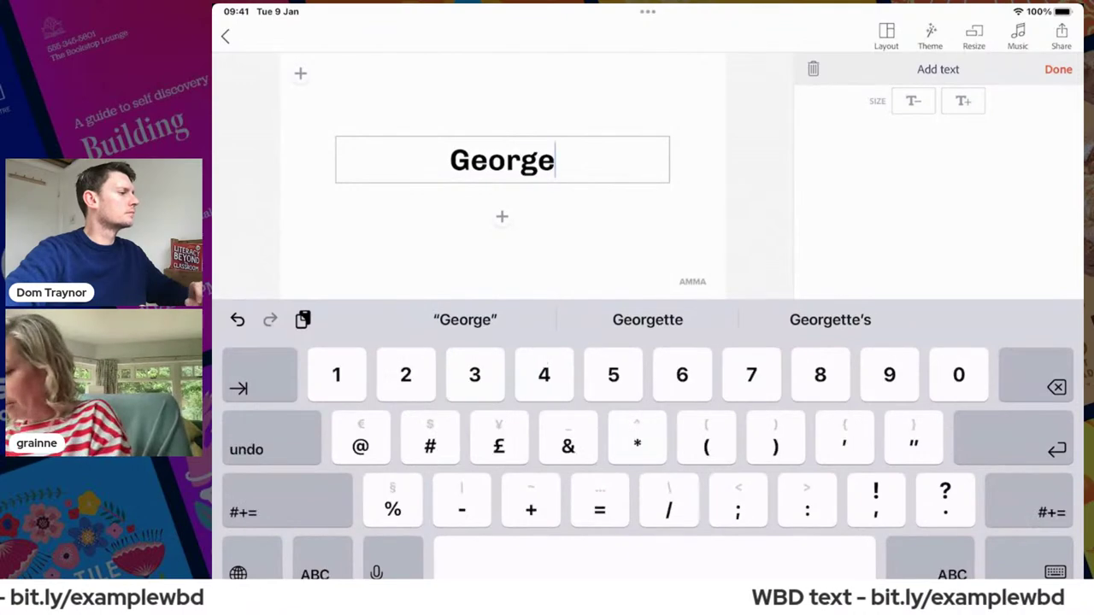
text('s )
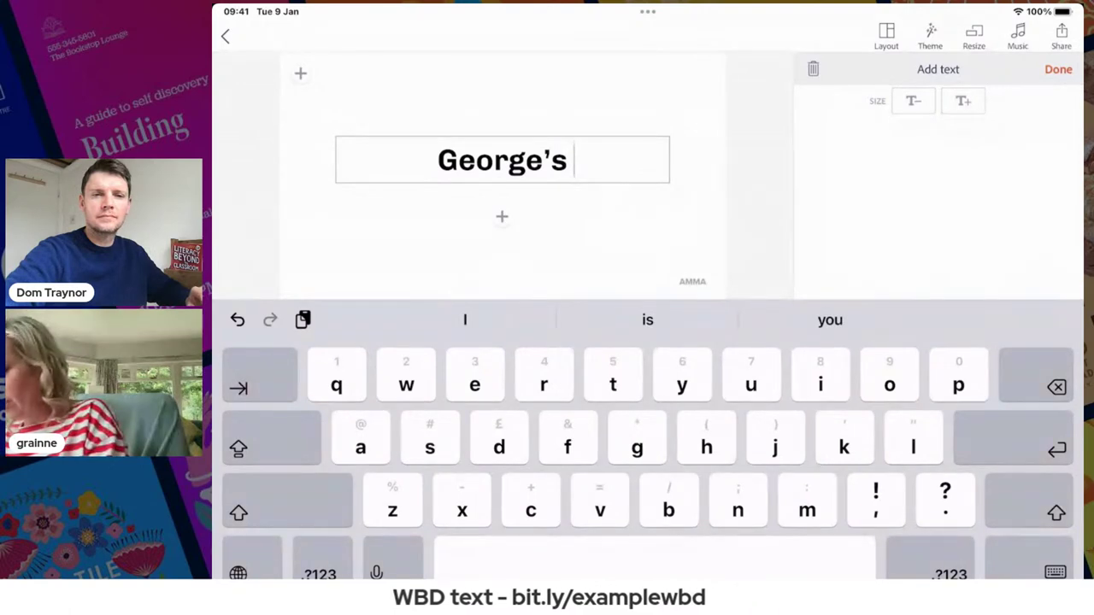
text(Mar)
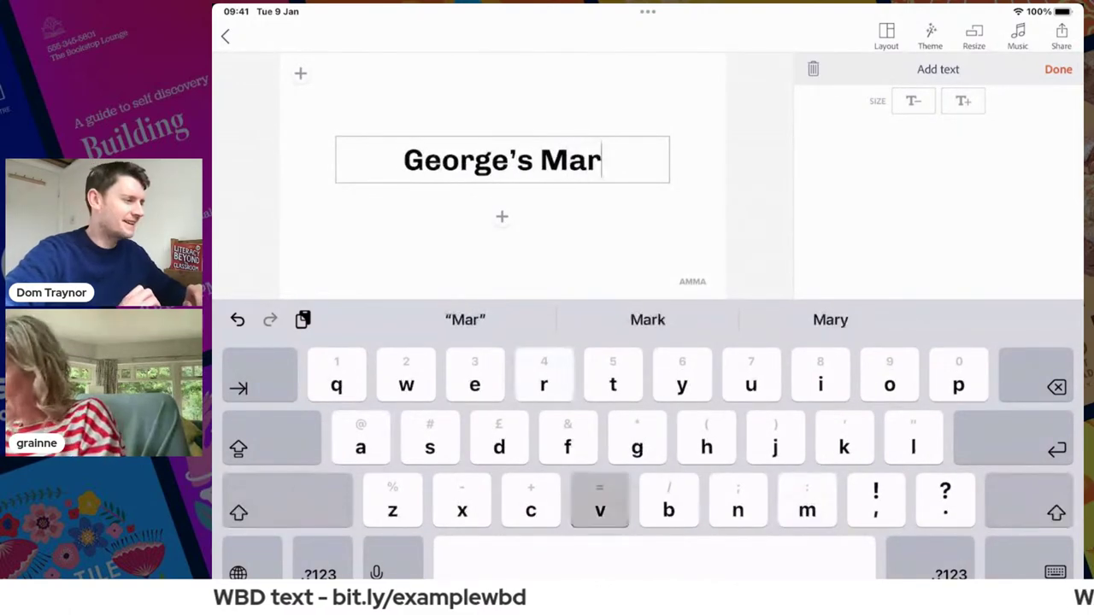
text(vellous )
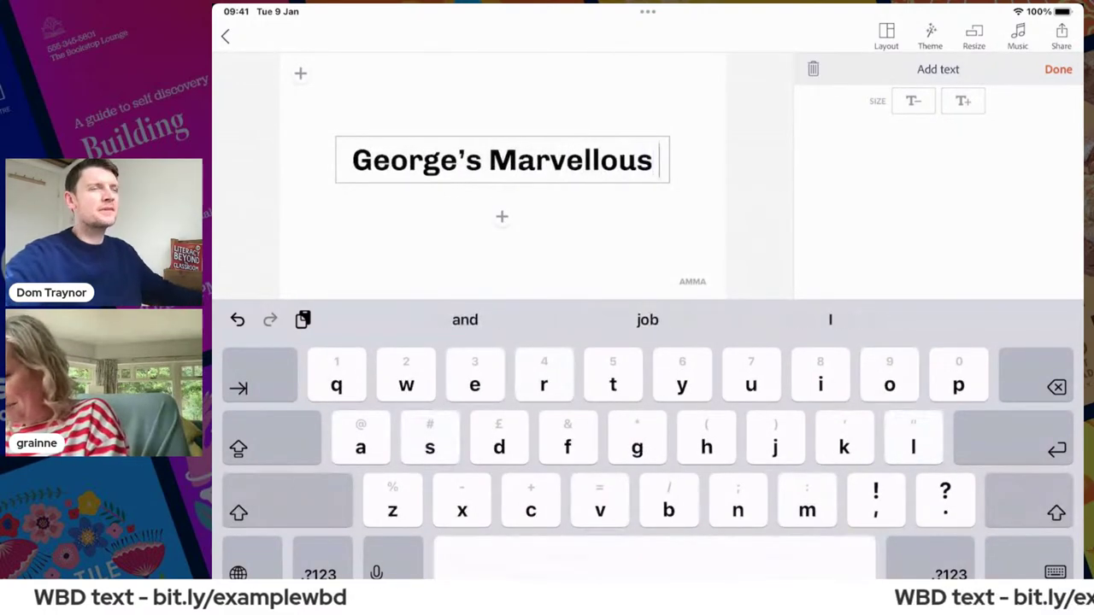
text(Medicine)
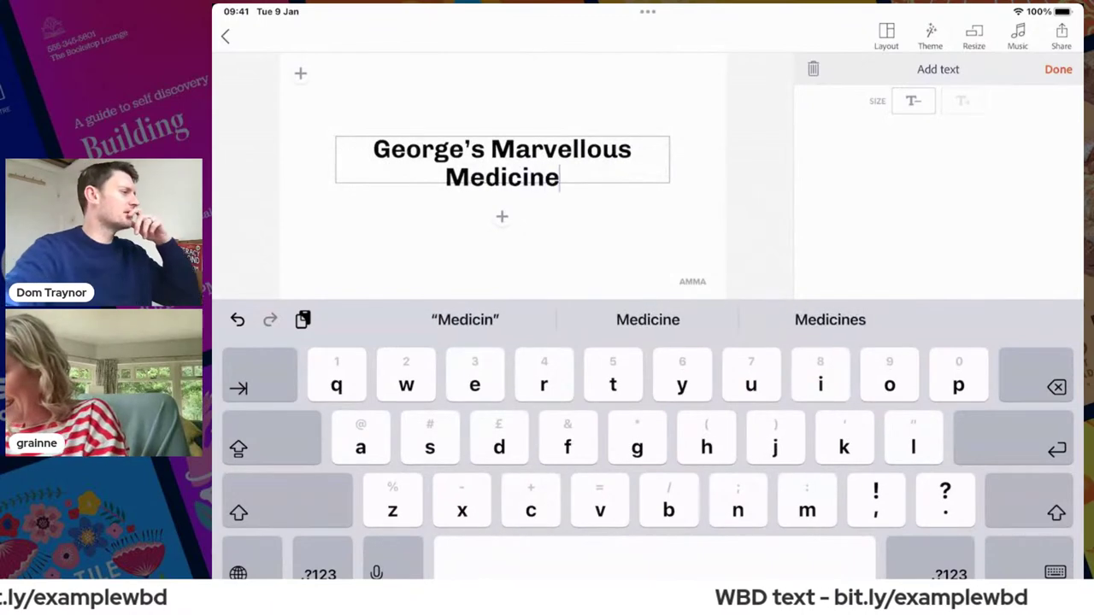
click(1055, 572)
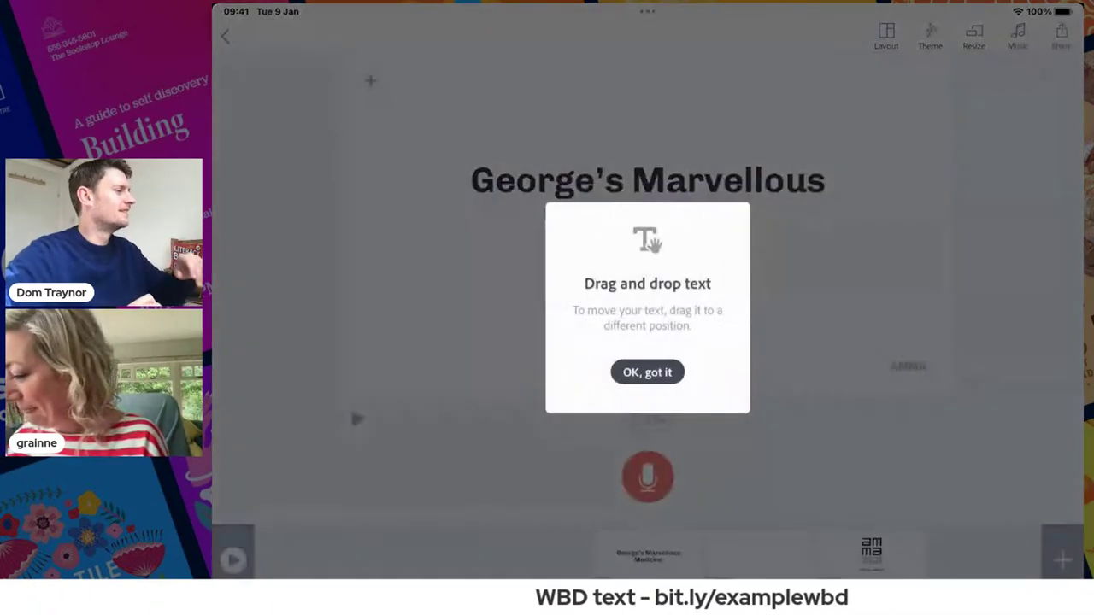
click(647, 371)
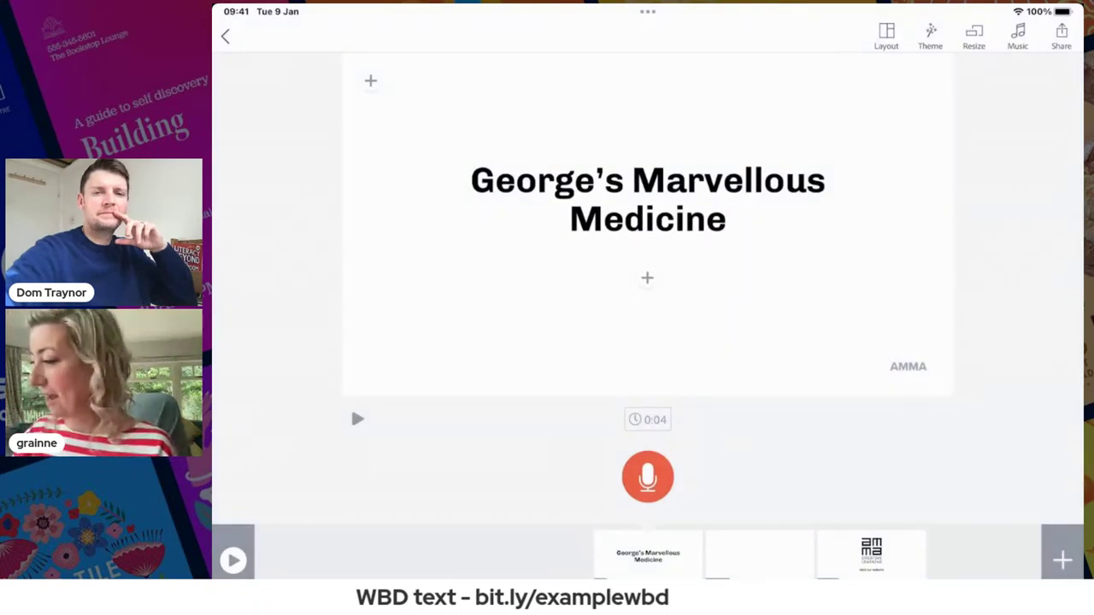
Step: Add the subtitle 'By Roald Dahl' in the text box below the title
click(647, 278)
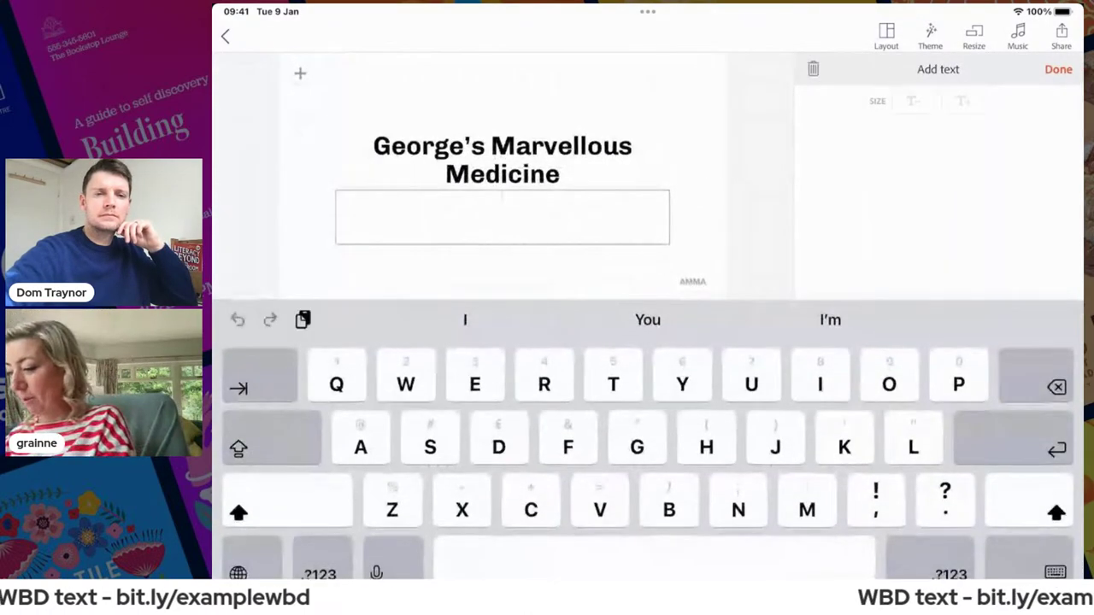
text(By Roa)
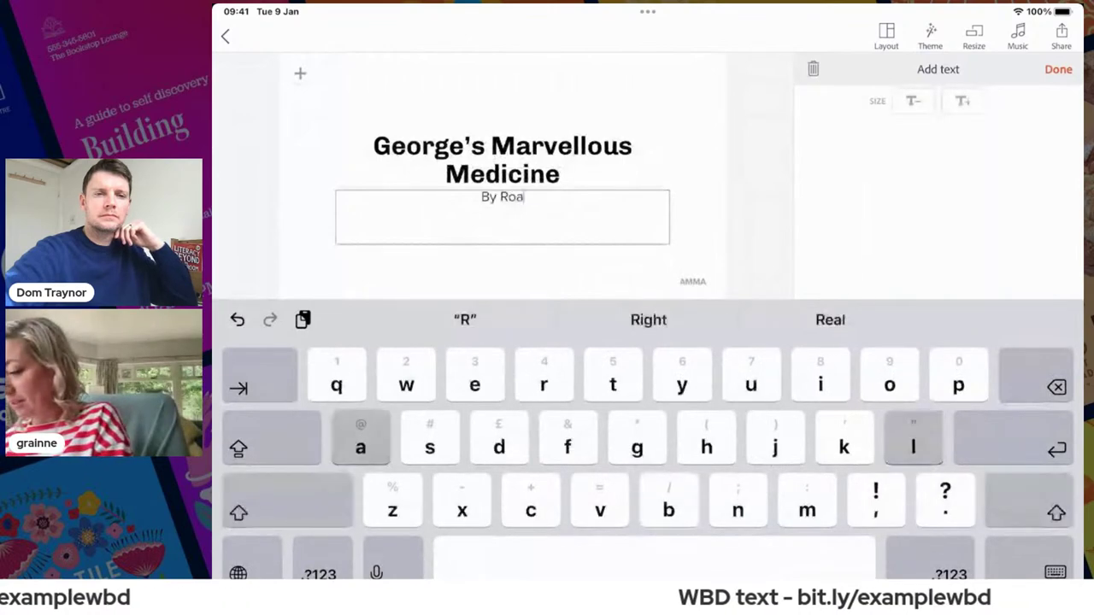
text(ld Dahl)
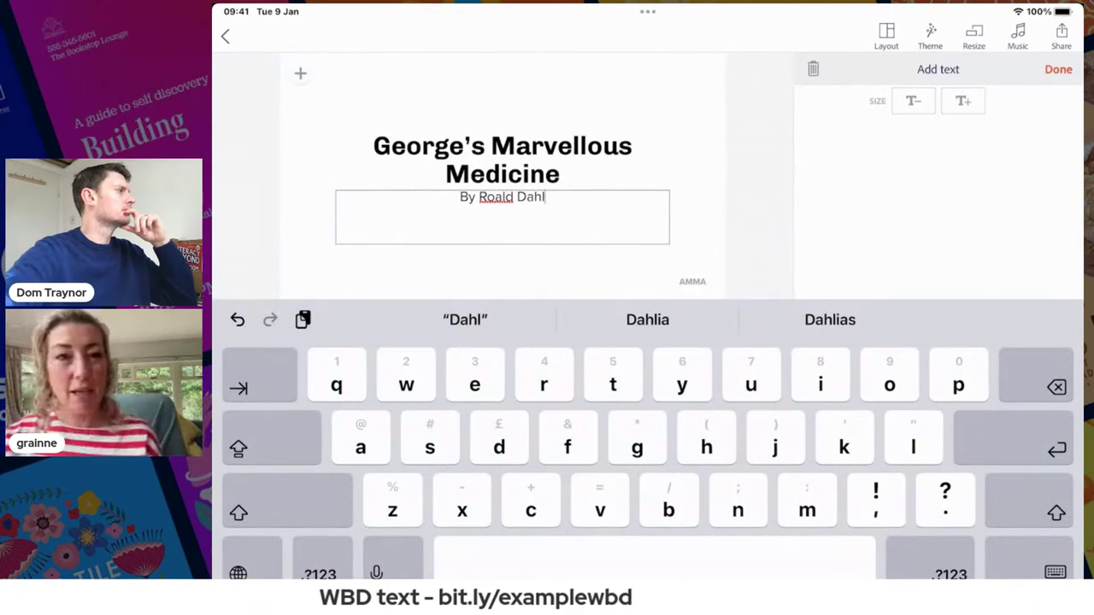
click(1055, 572)
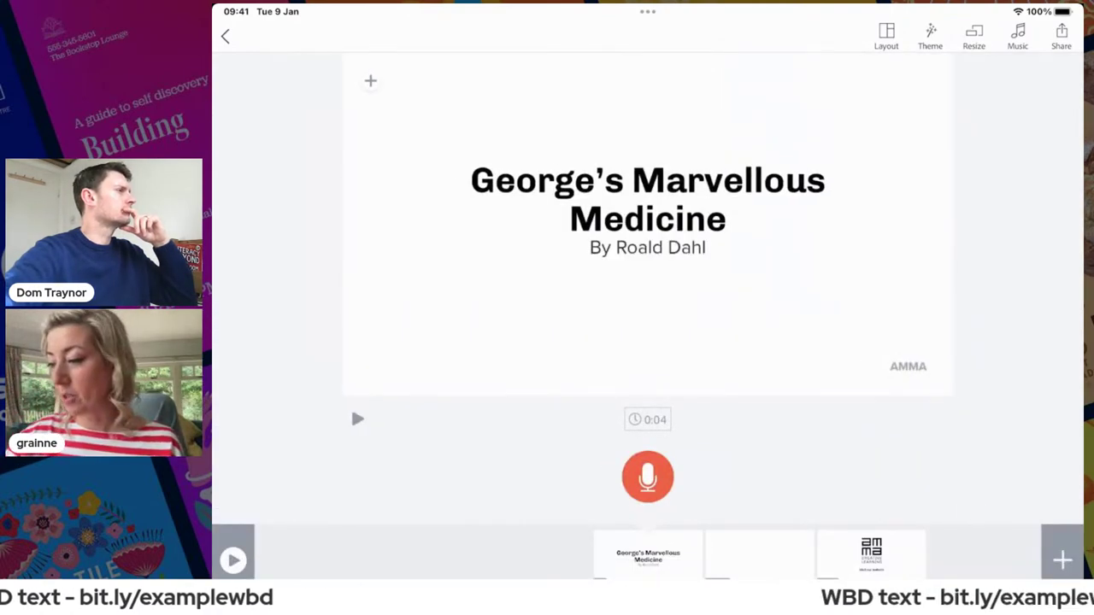
click(370, 80)
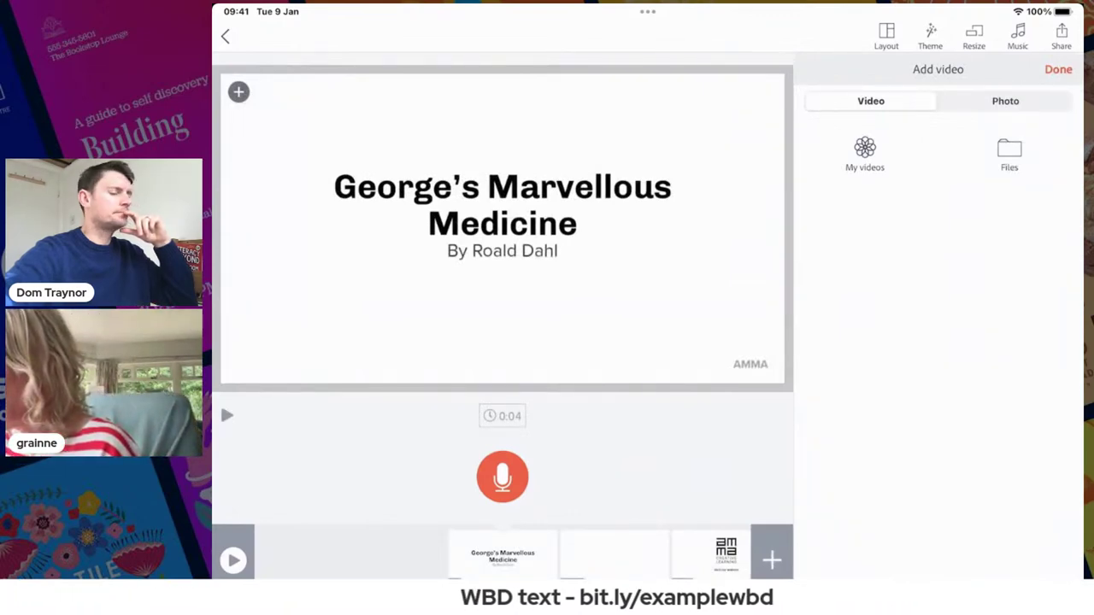
Step: Take a camera selfie as the slide's background photo and move the title up near the top
click(1005, 101)
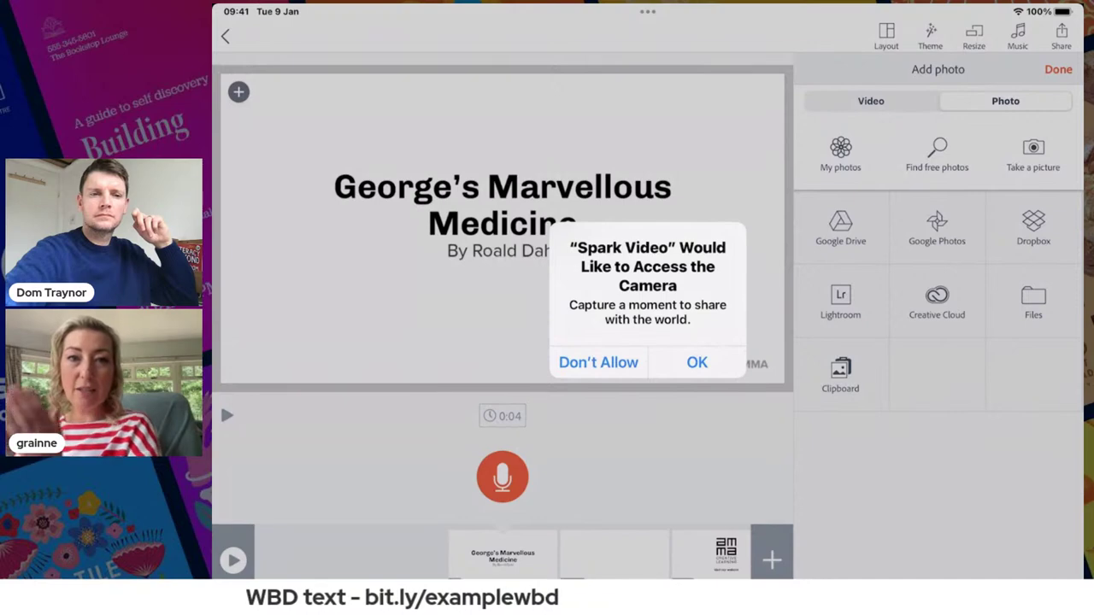
click(697, 363)
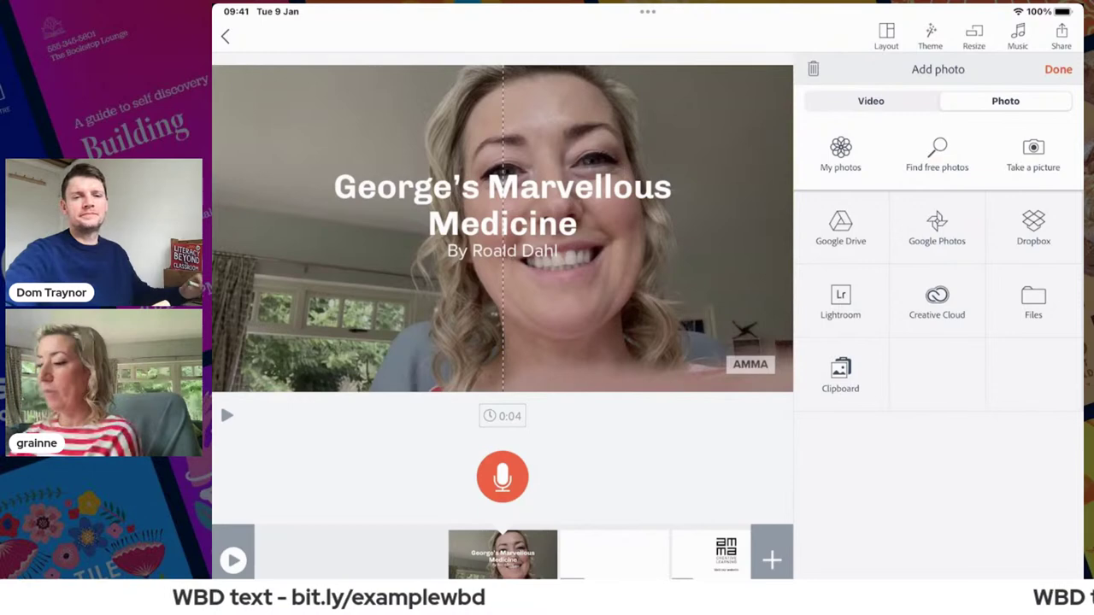
mouse_move(502, 214)
mouse_down()
mouse_move(513, 248)
mouse_move(414, 255)
mouse_move(502, 213)
mouse_up()
click(502, 205)
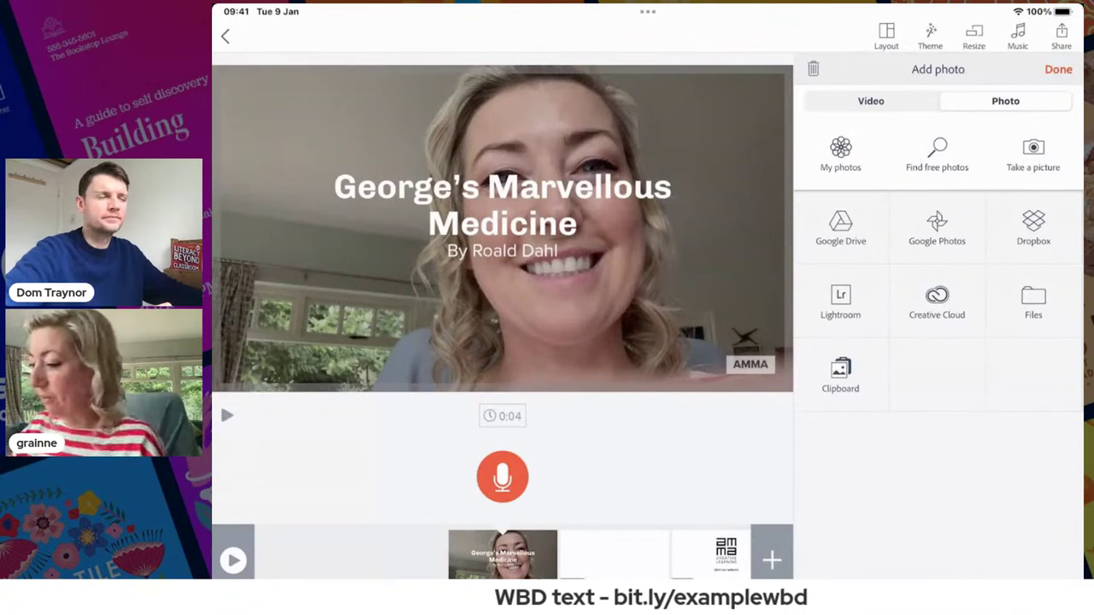
drag(502, 205, 503, 124)
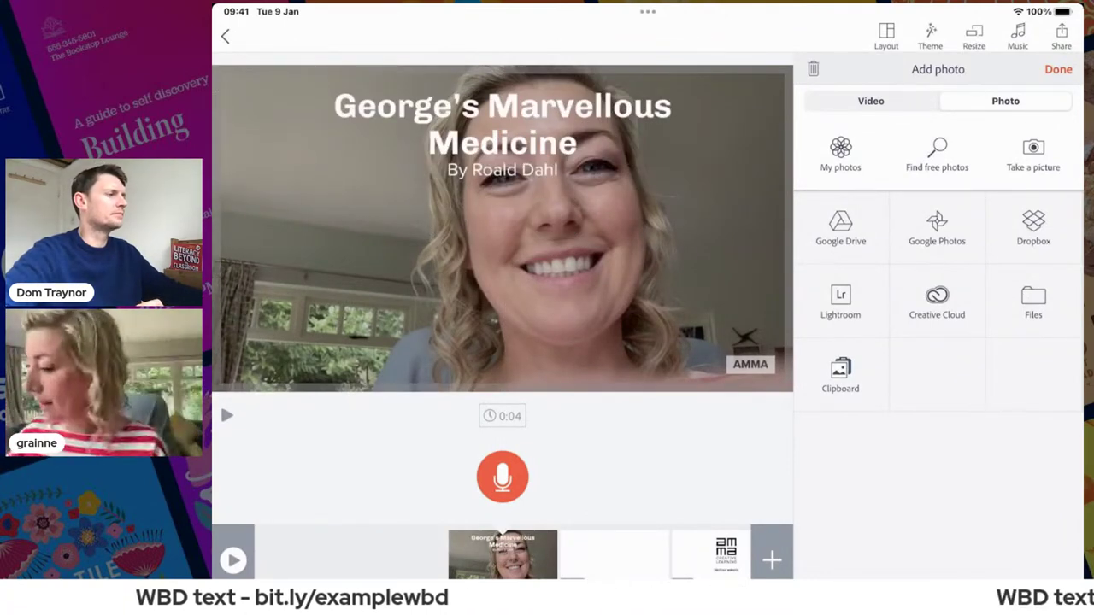
click(1058, 70)
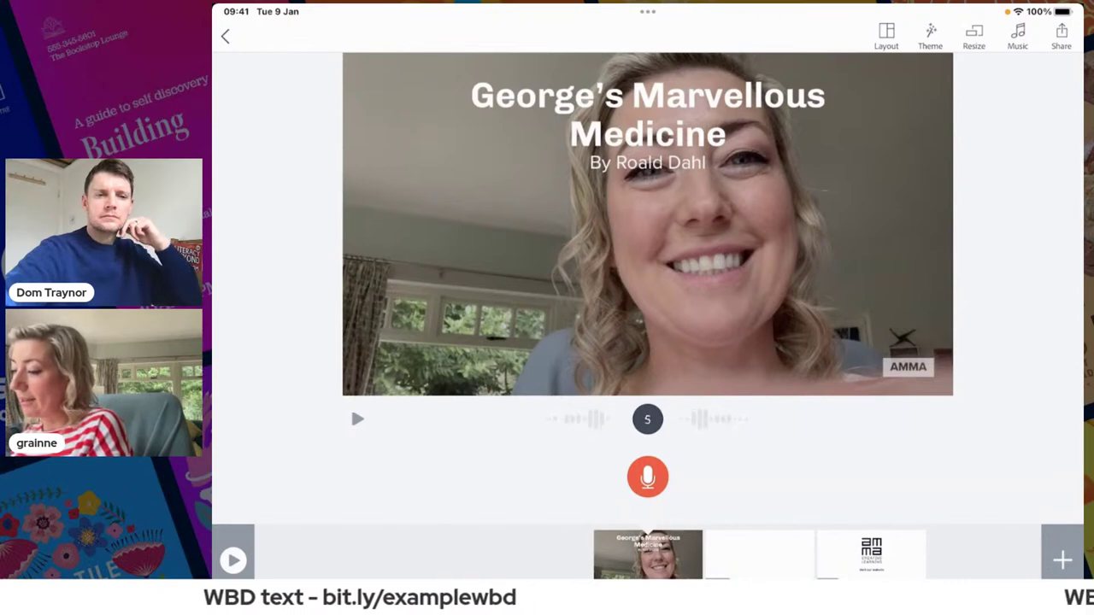
Step: Record a 0:06 spoken narration for the title slide and preview it
drag(647, 476, 647, 476)
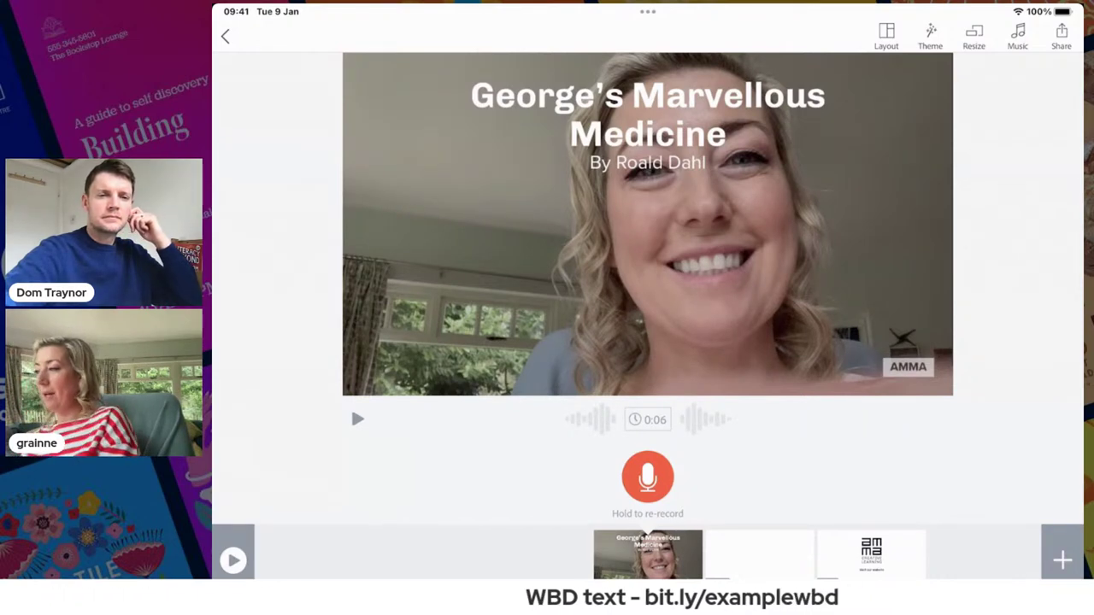
click(357, 419)
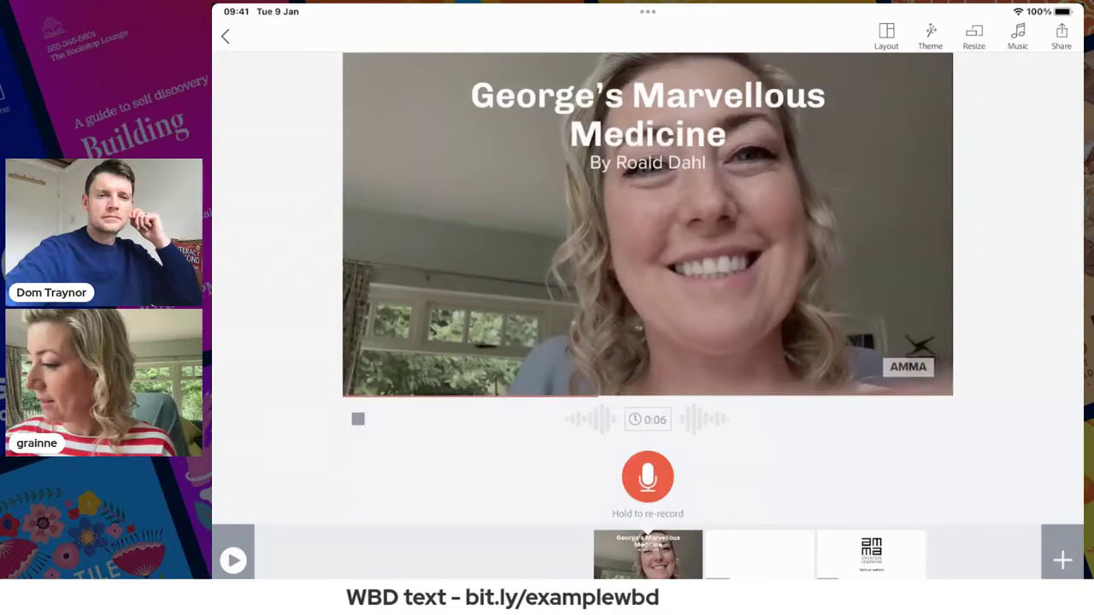